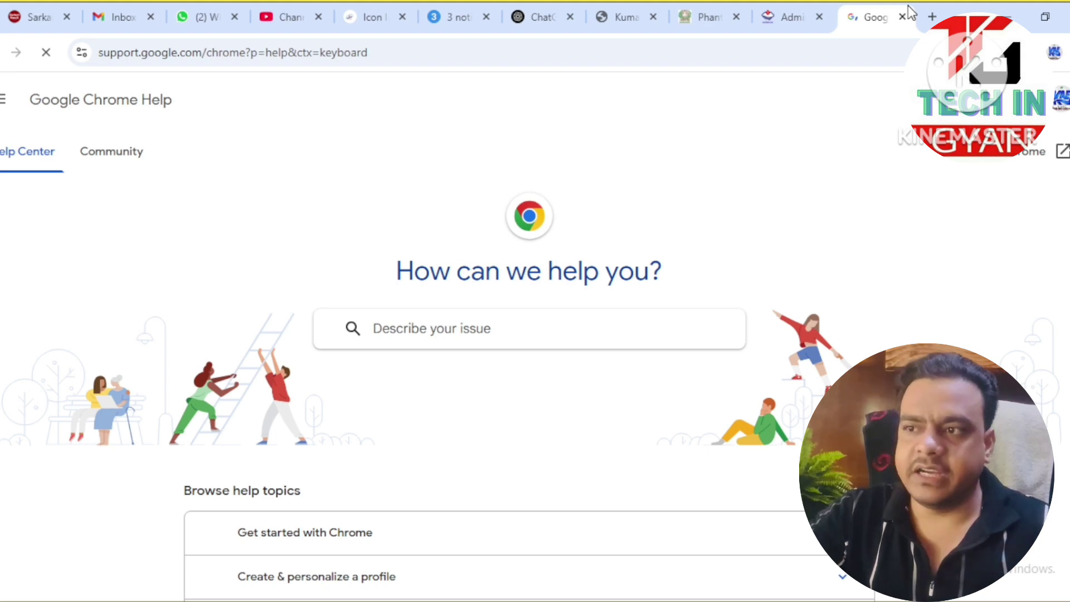
Step: Close Chrome Help, try the entrance and UG apply links, then open Post Graduate Courses
left_click(903, 17)
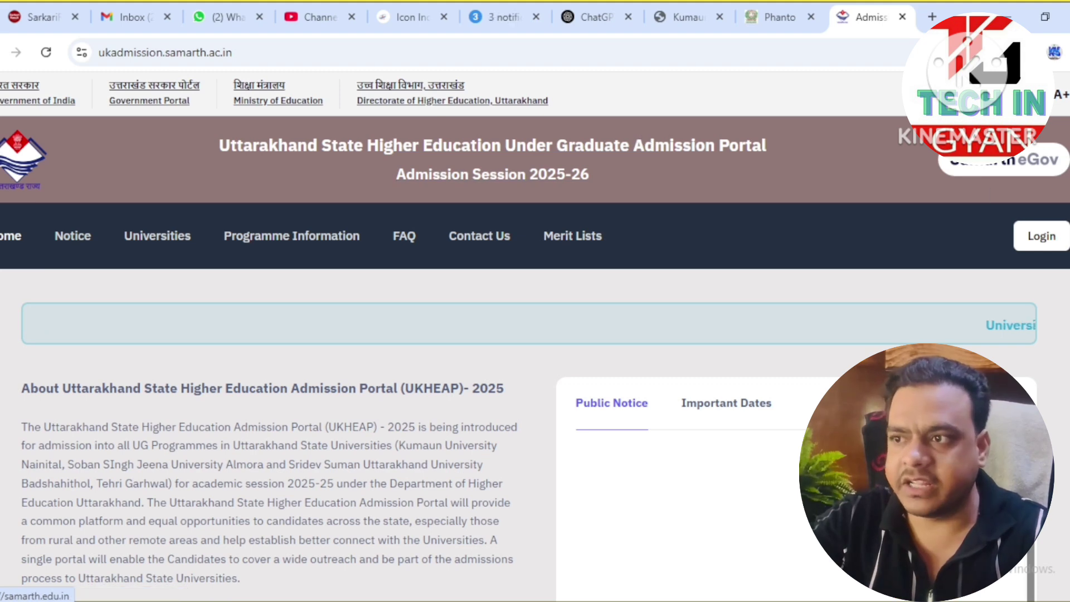
scroll(535, 334, "down", 5)
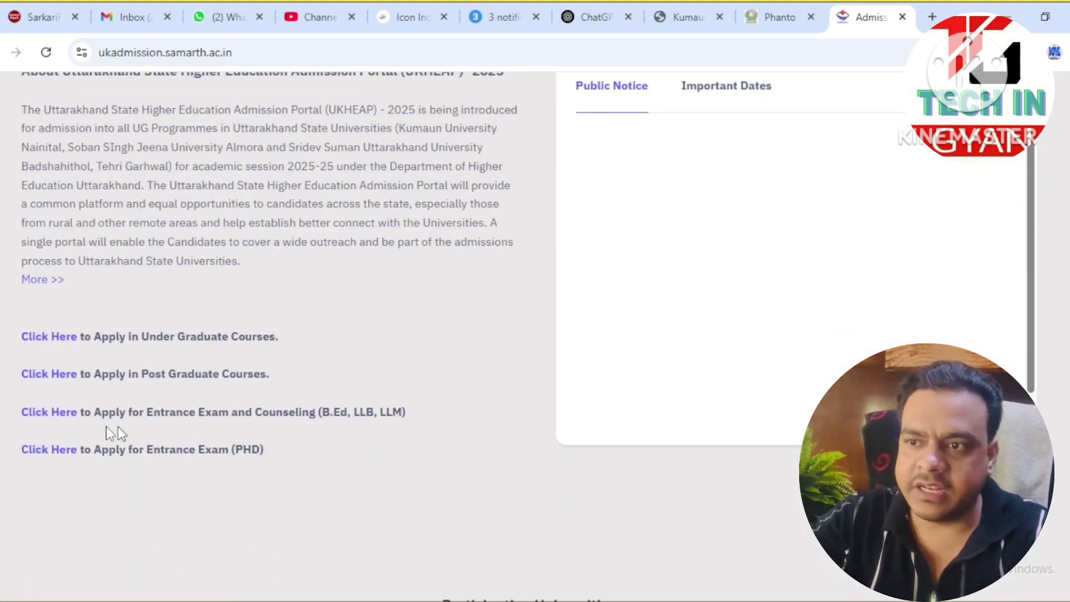
left_click(64, 413)
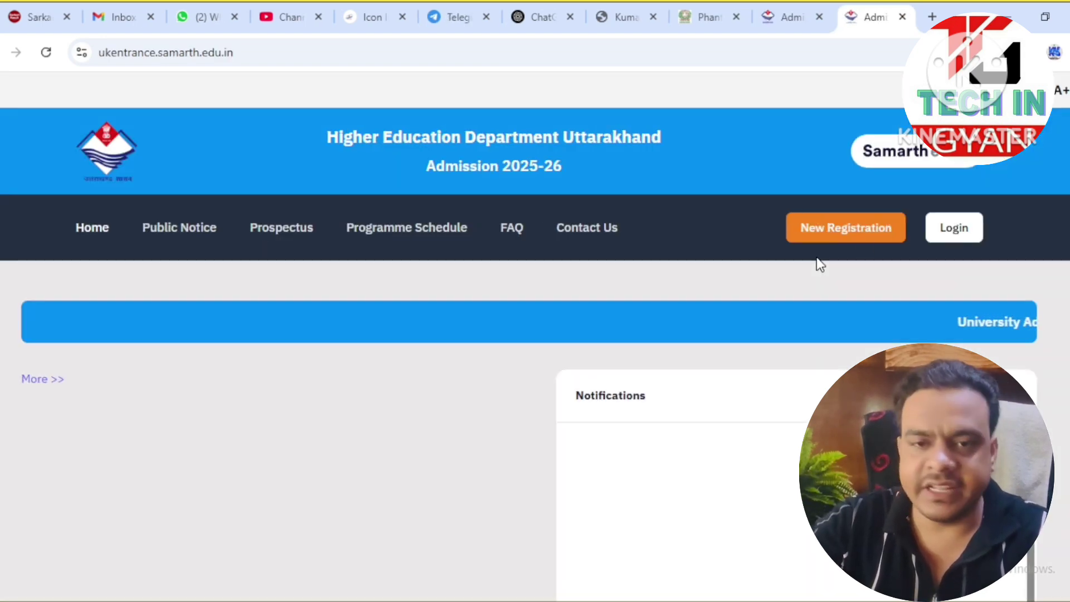
left_click(902, 17)
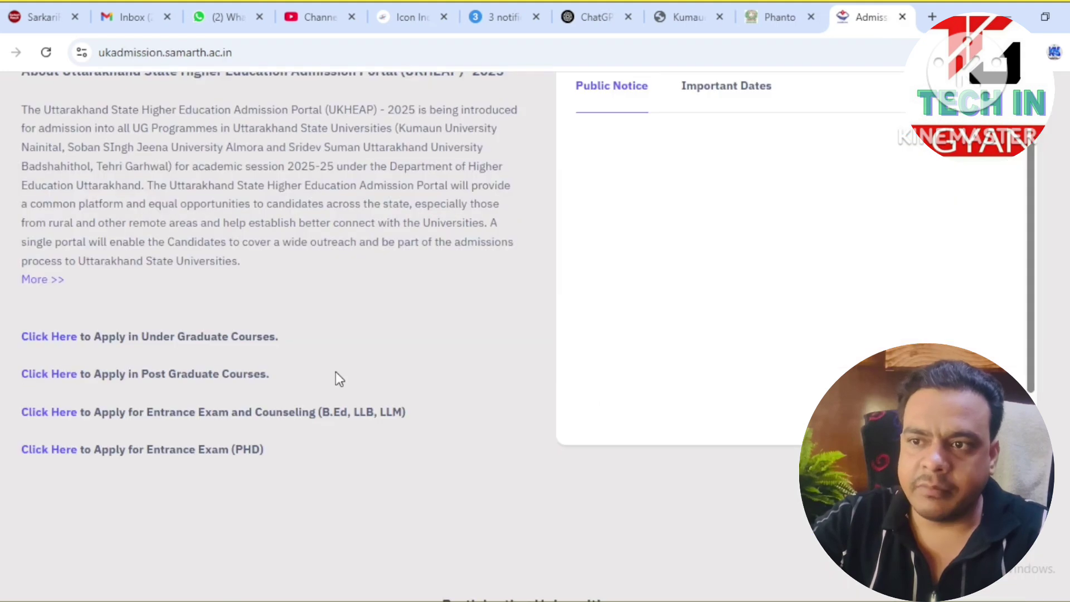
left_click(52, 337)
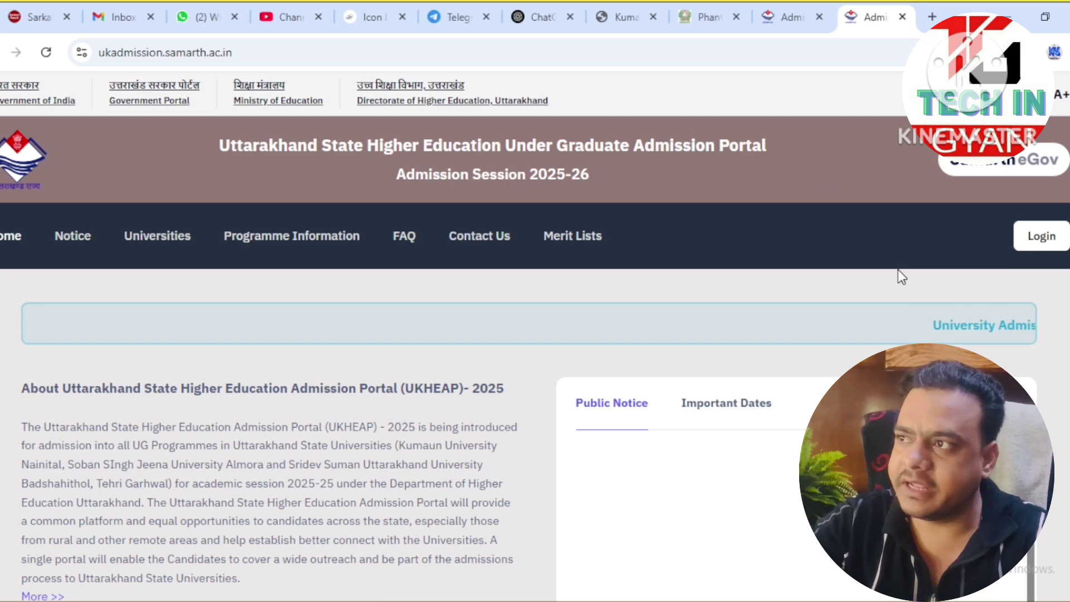
left_click(901, 18)
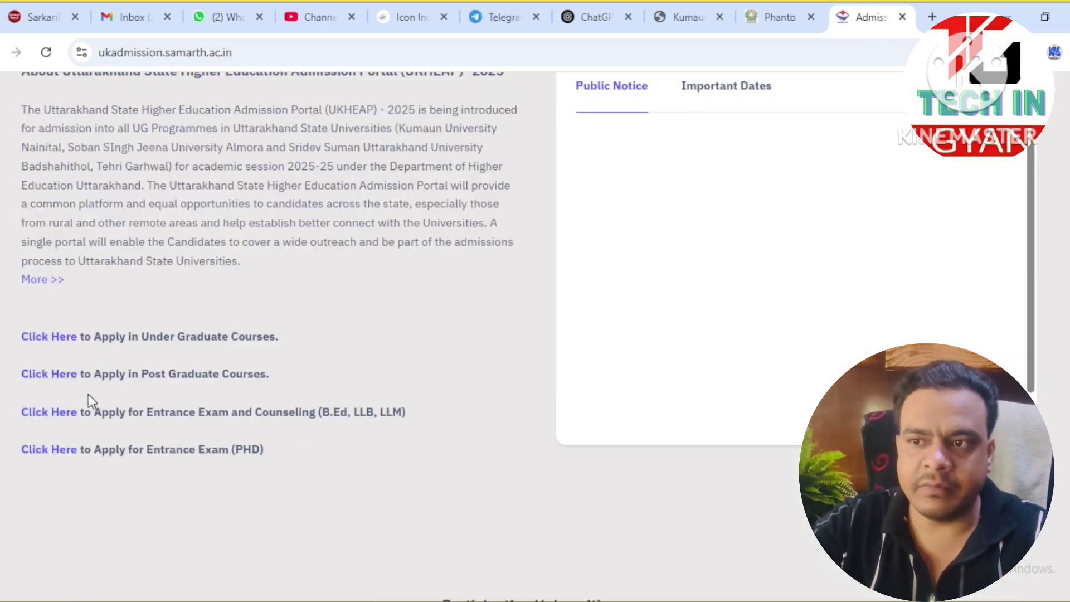
left_click(44, 375)
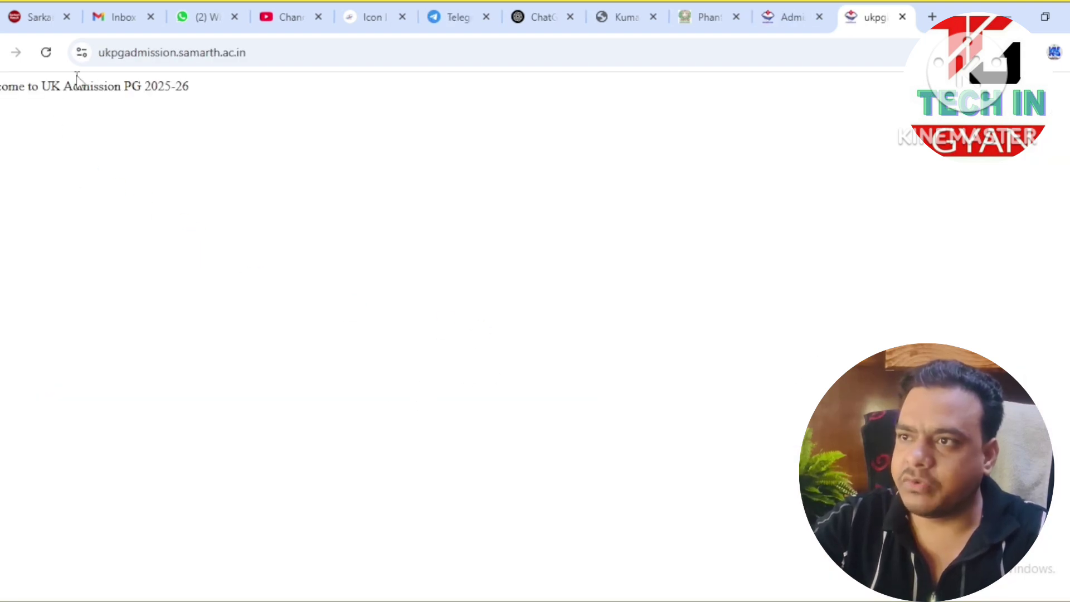
Step: Reload the stalled PG admission page three times, then close, reopen and close it again
left_click(52, 57)
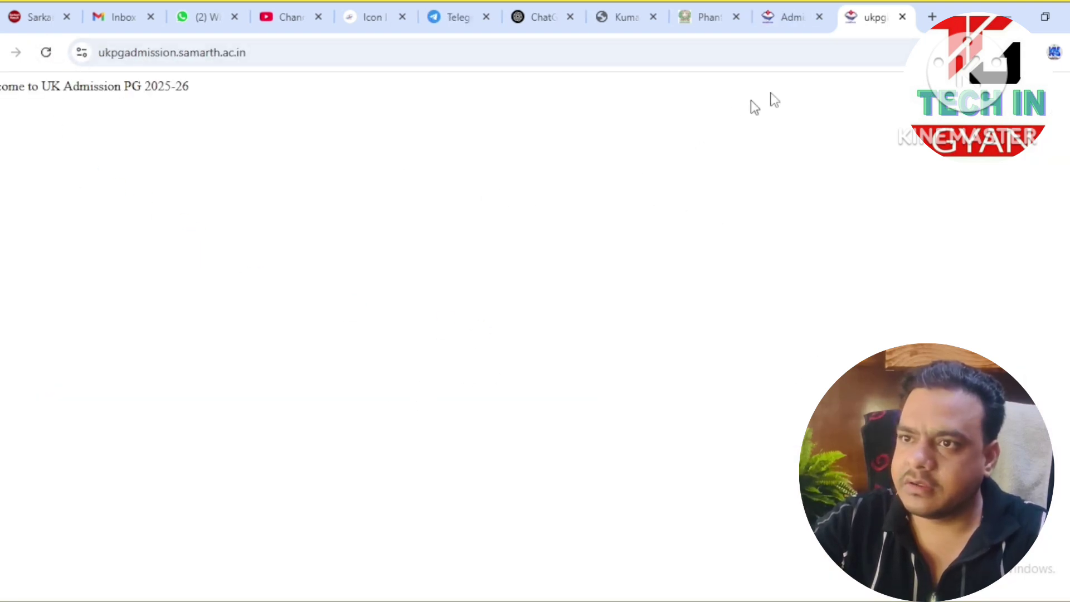
left_click(48, 51)
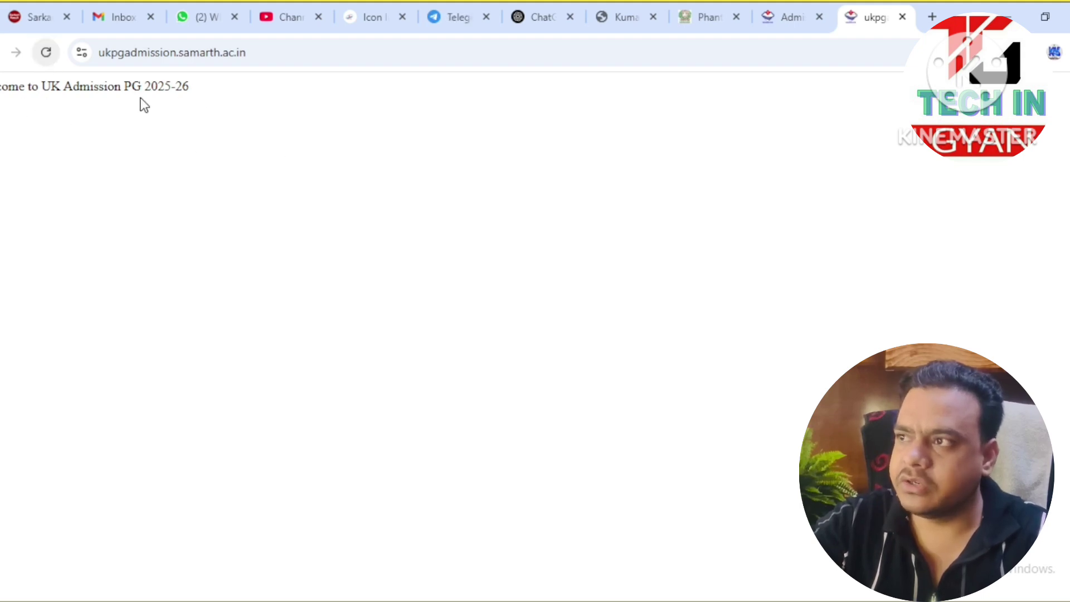
left_click(48, 58)
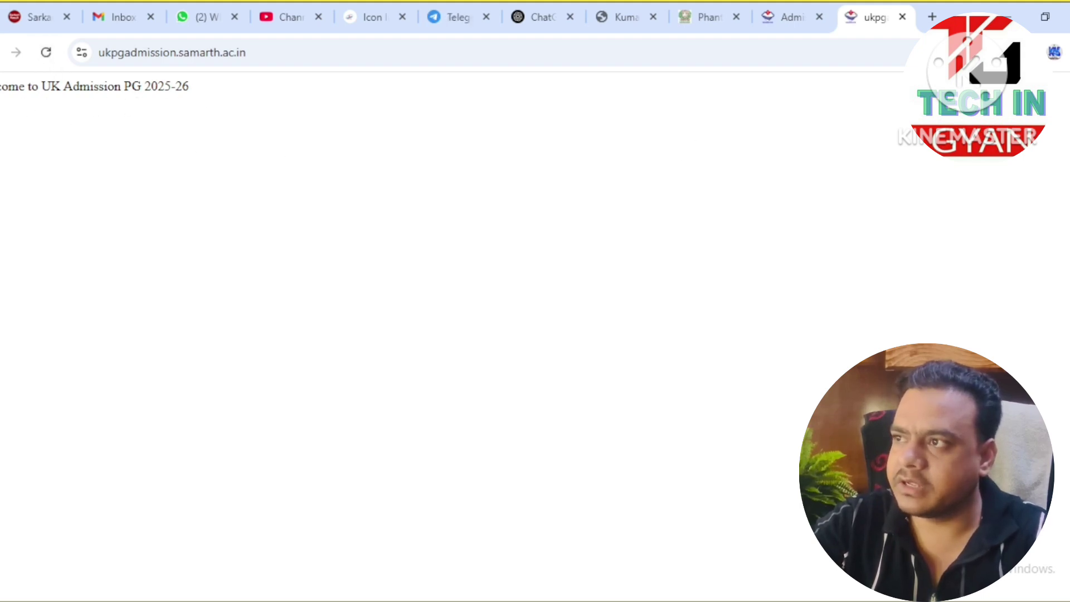
left_click(903, 17)
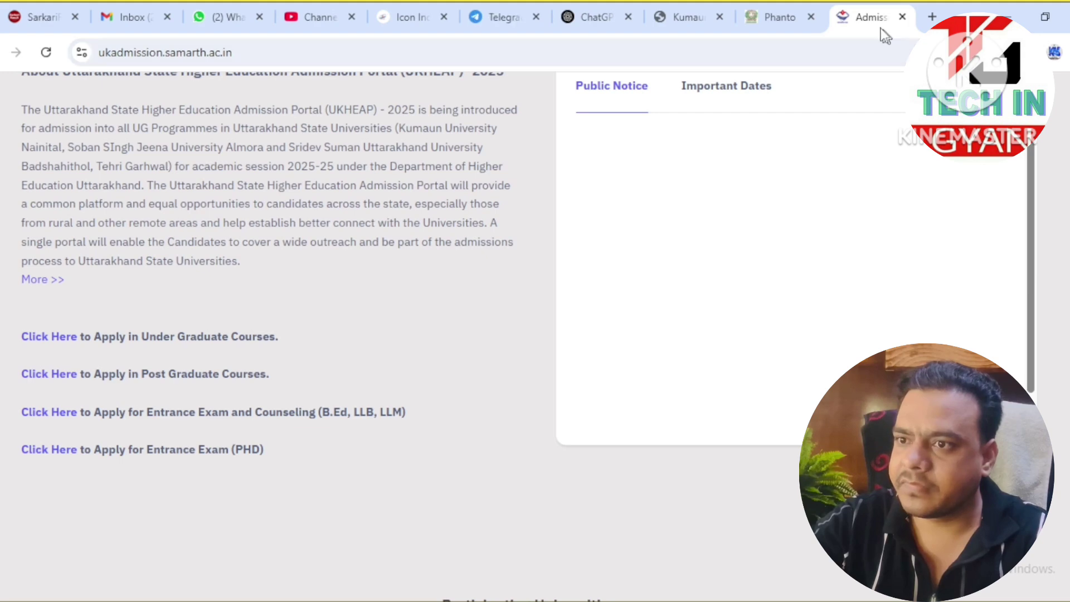
left_click(54, 374)
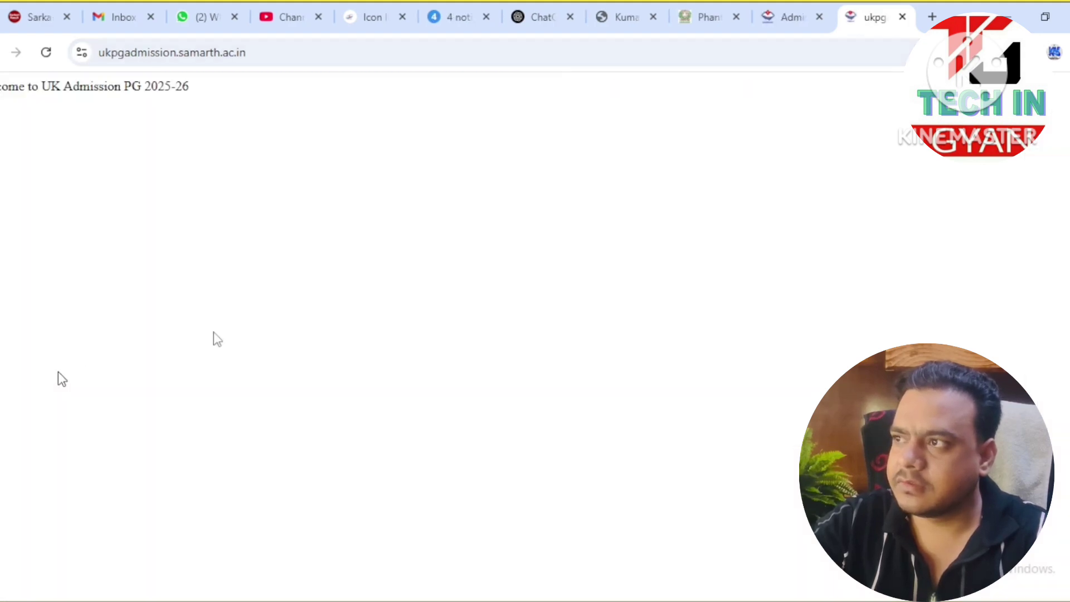
left_click(903, 16)
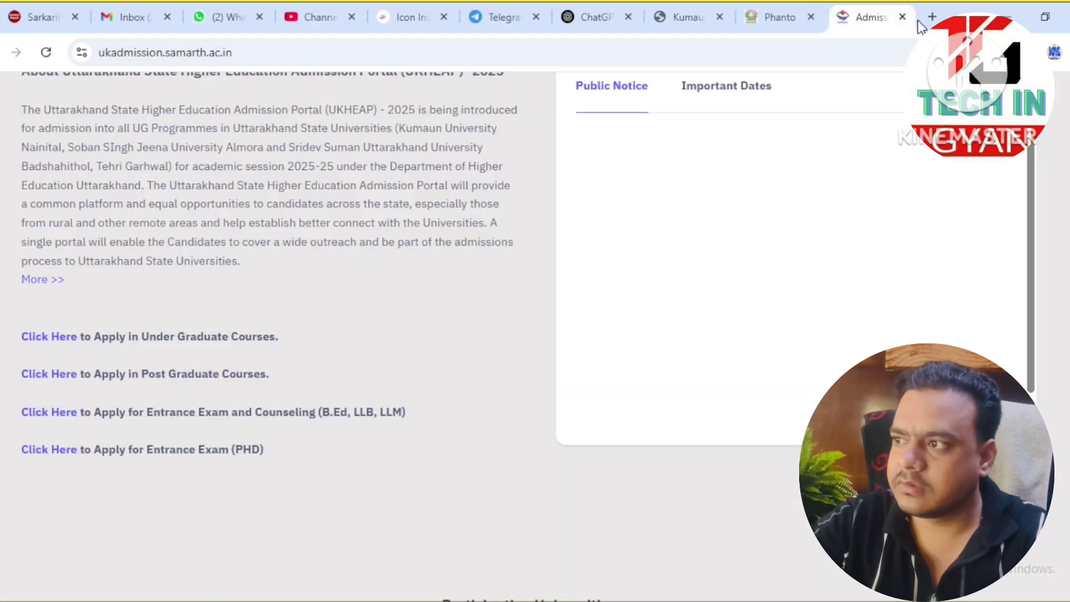
Step: In a fresh tab, reach the entrance portal and follow its Post Graduate admission link
left_click(931, 17)
left_click(1061, 84)
scroll(936, 335, "down", 10)
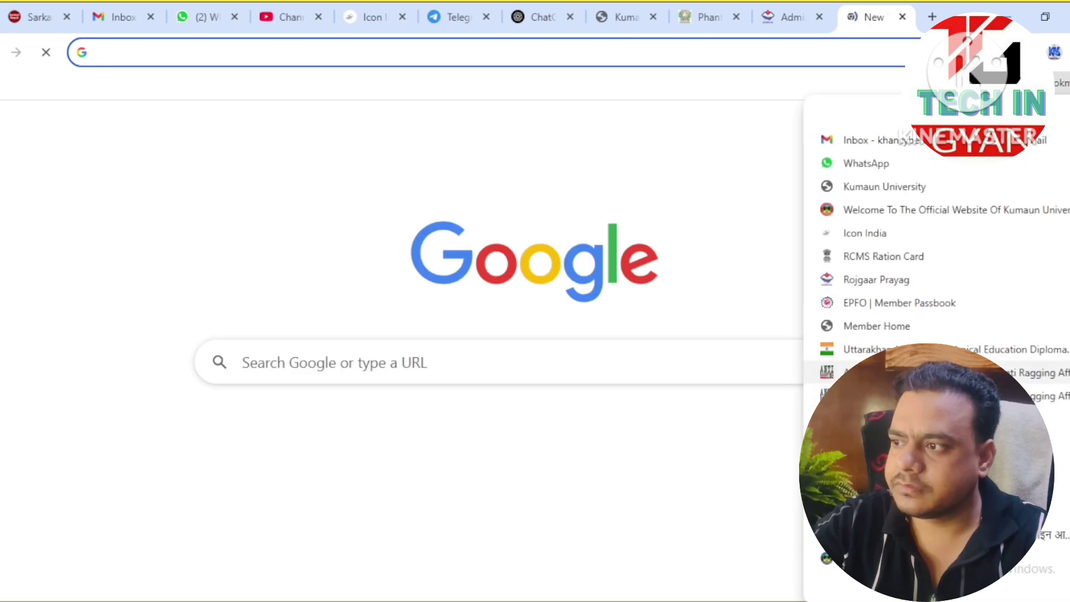
scroll(936, 278, "down", 5)
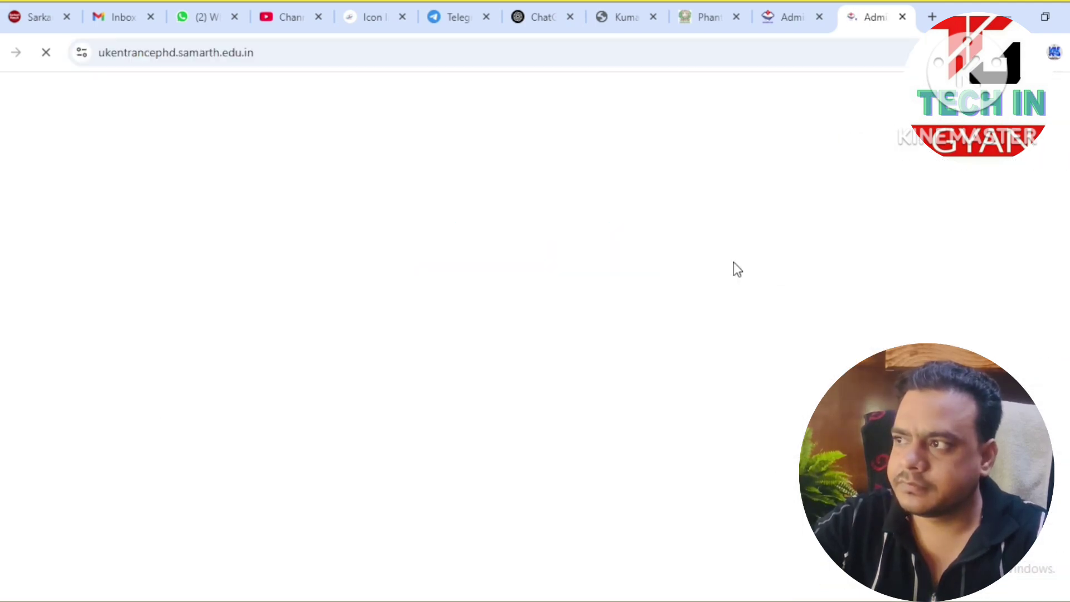
scroll(733, 268, "down", 3)
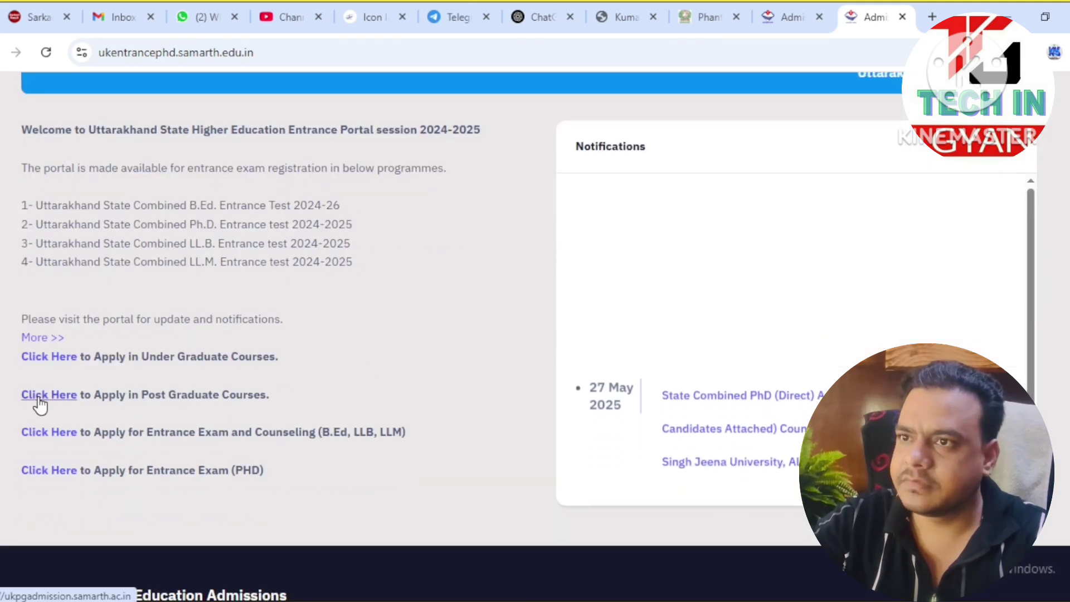
left_click(38, 396)
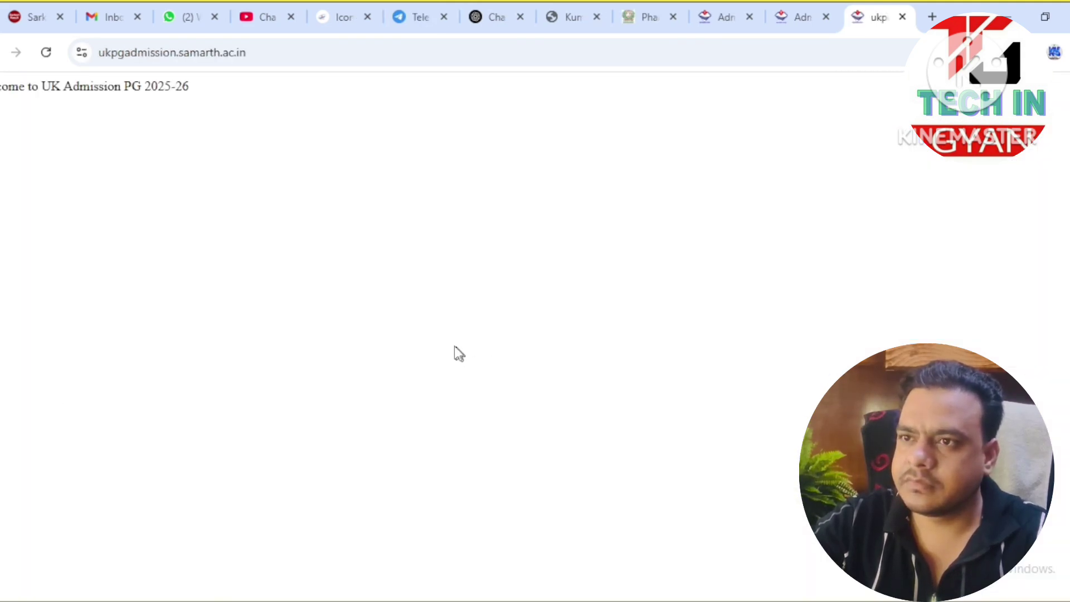
Step: Reload and close the PG page, then select the entrance portal's full web address
left_click(47, 54)
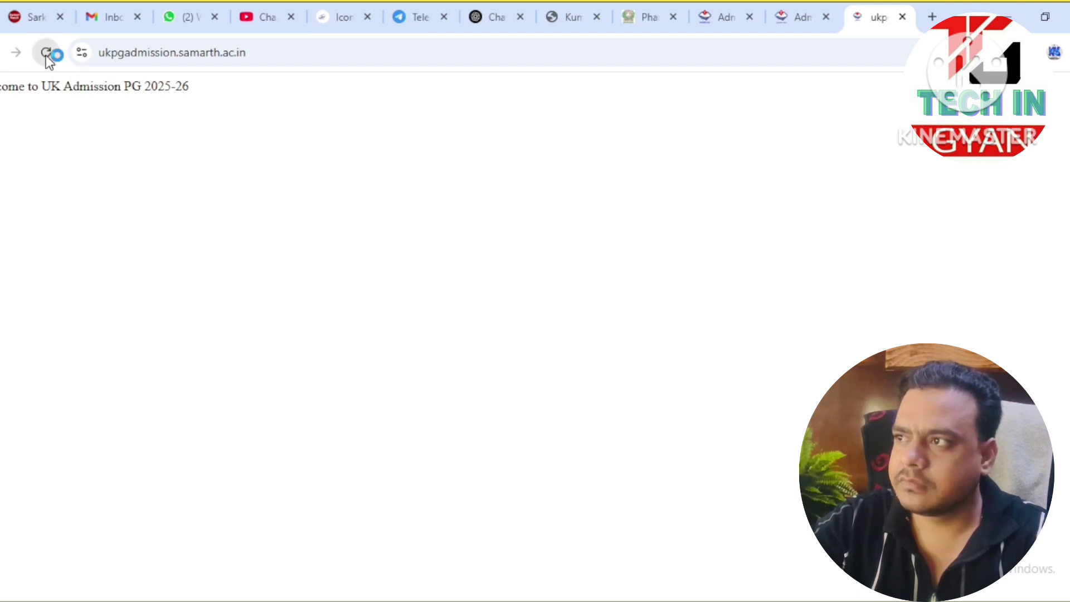
left_click(902, 18)
left_click(844, 48)
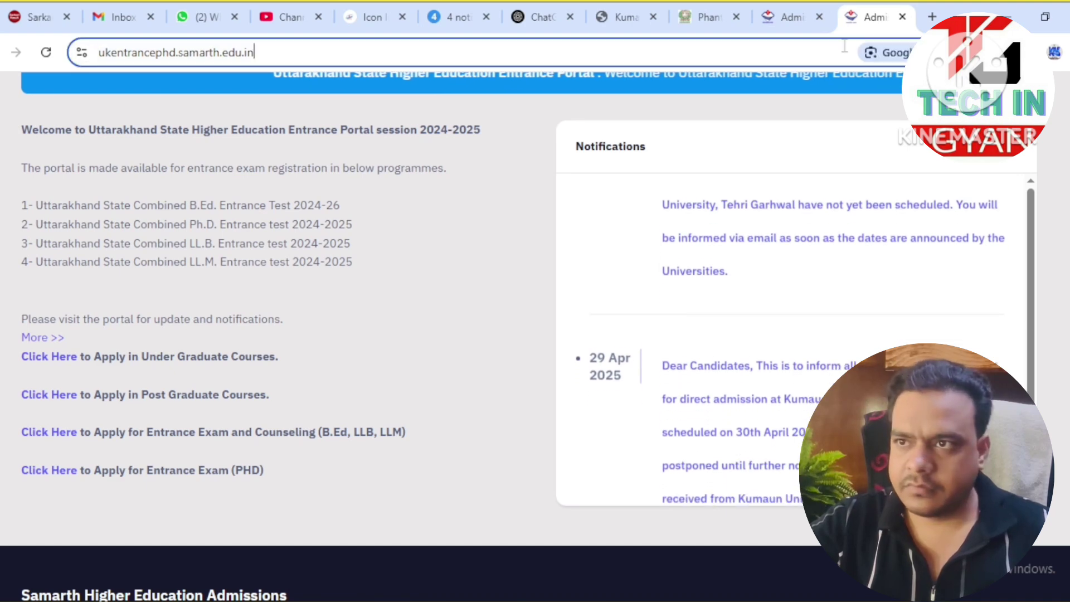
left_click(844, 47)
key("ctrl+c")
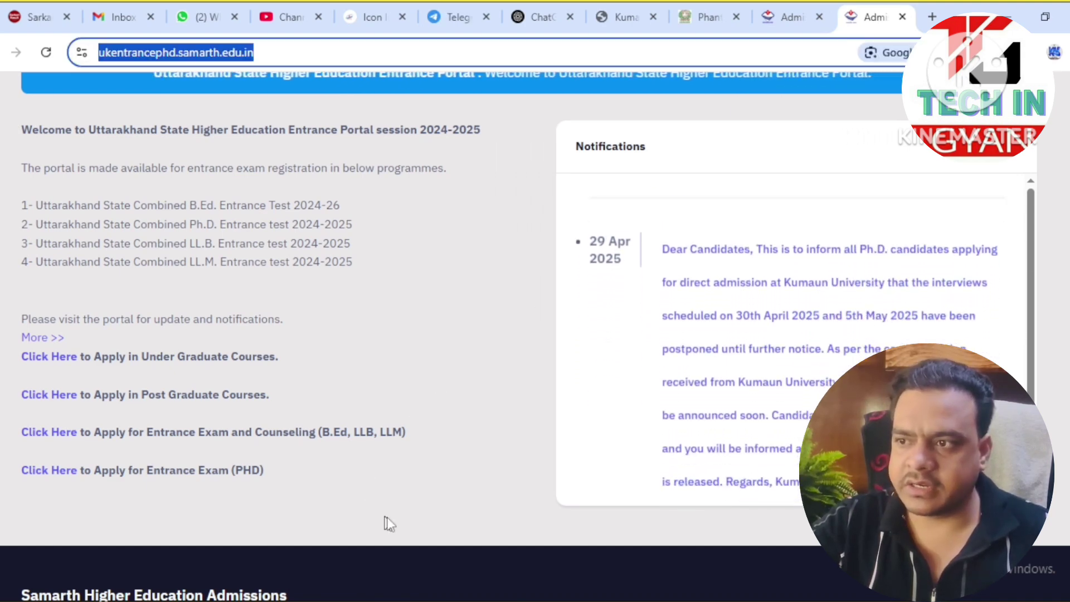
left_click(390, 601)
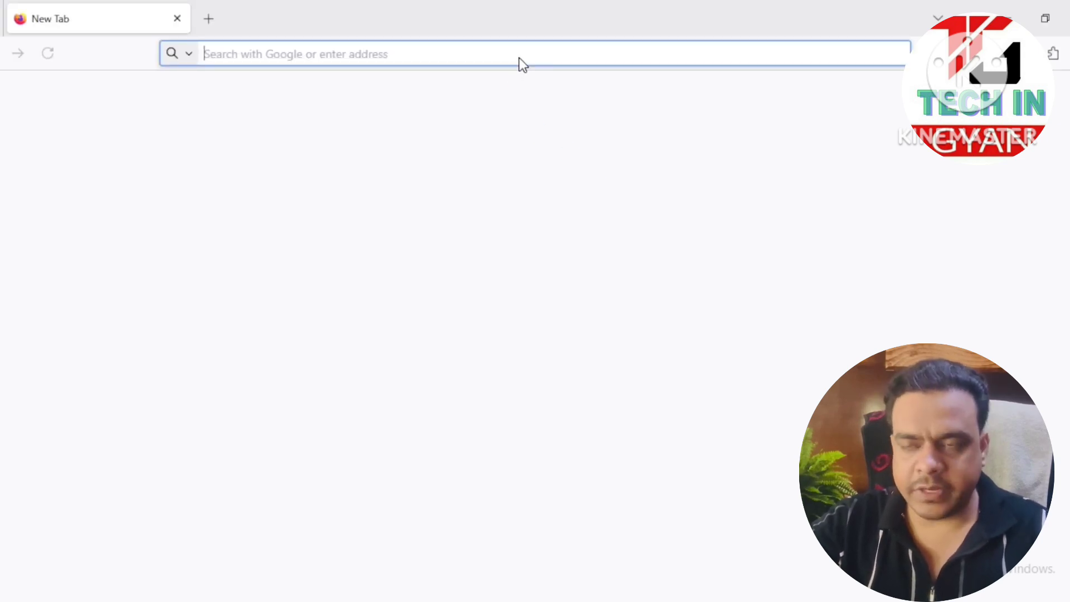
Step: Paste the ukentrancephd address in a new Firefox tab and follow the Post Graduate Courses link
key("ctrl+v")
key("Return")
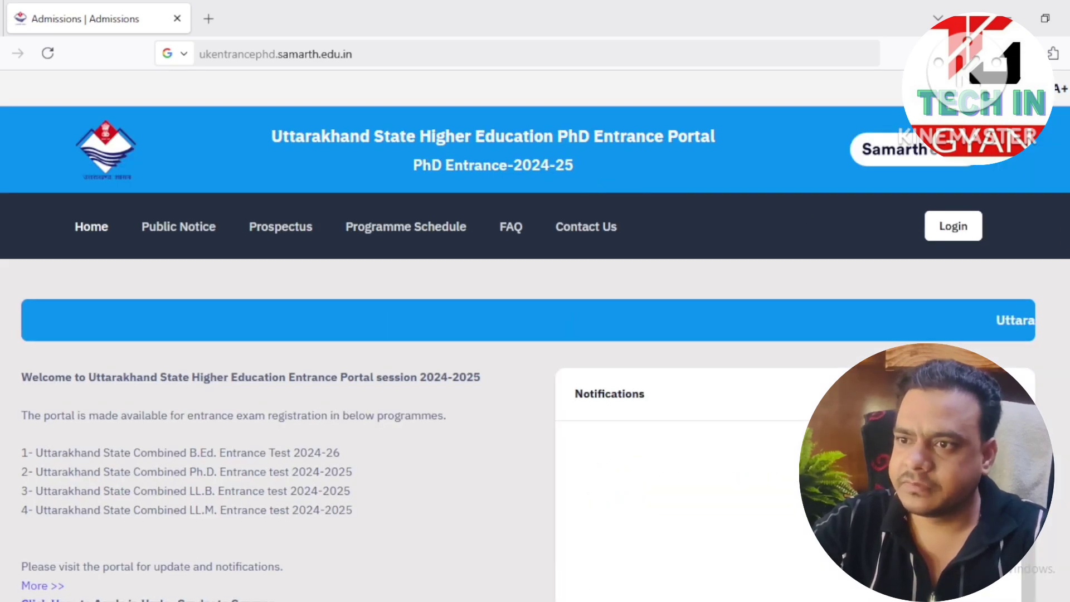
scroll(596, 183, "down", 4)
scroll(535, 334, "down", 1)
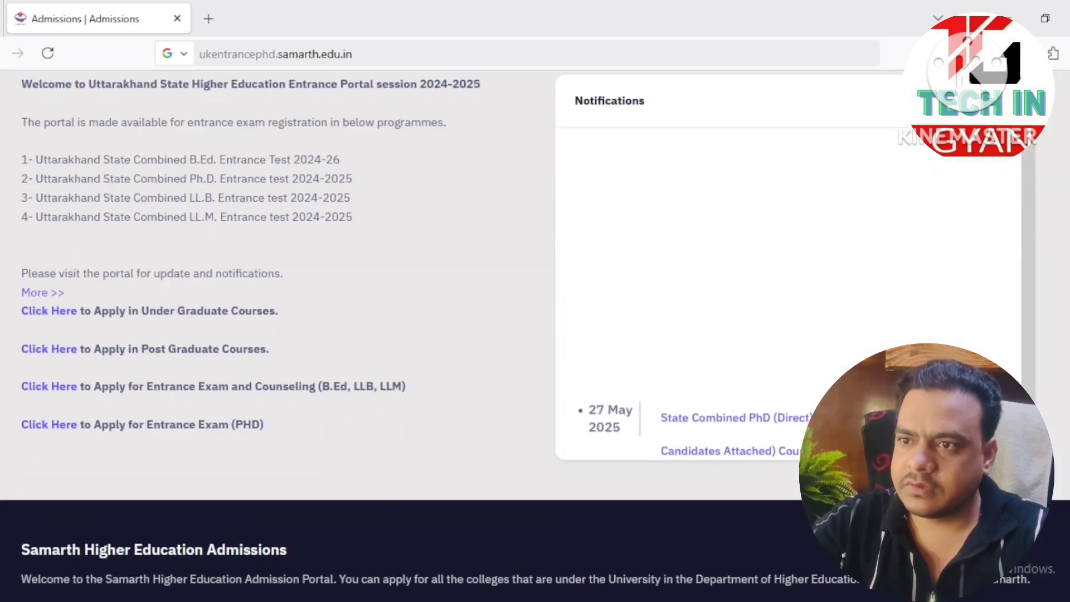
left_click(58, 351)
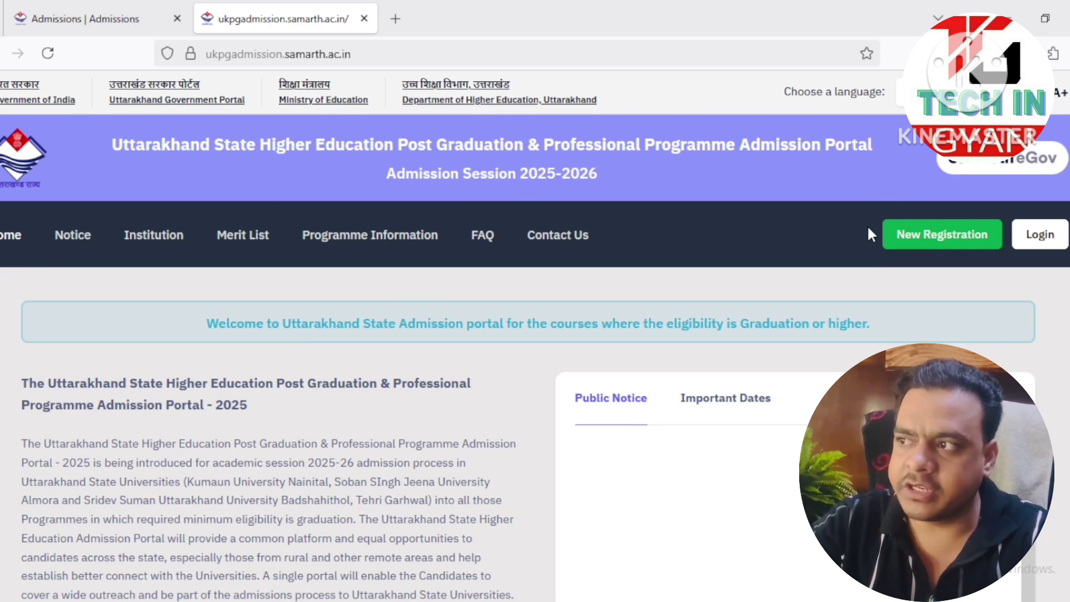
Step: Start a New Registration and enter the applicant's full name in the Registration Form
left_click(946, 239)
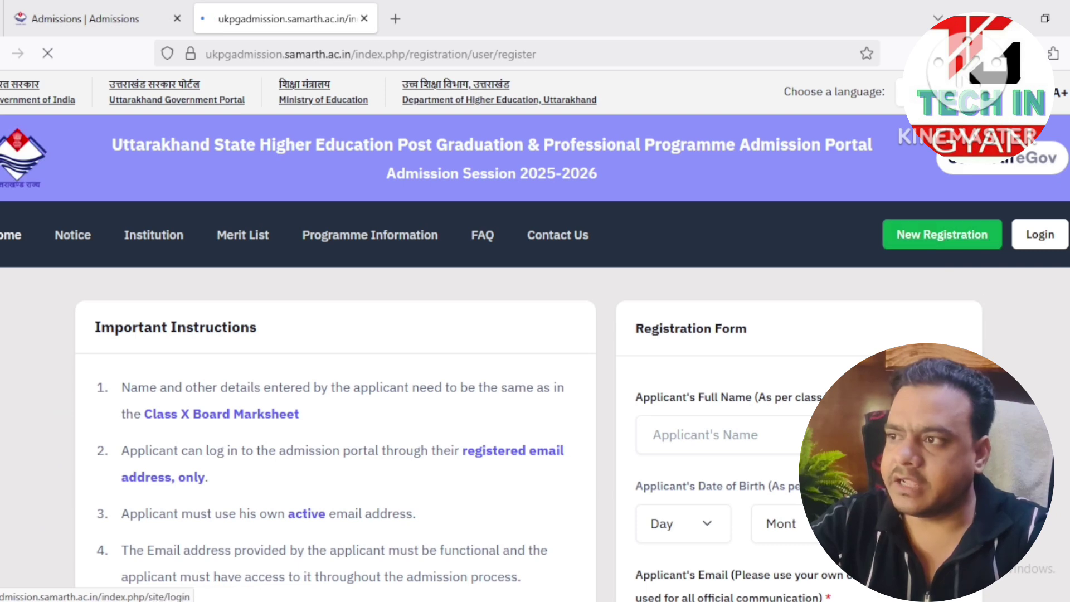
scroll(535, 334, "down", 4)
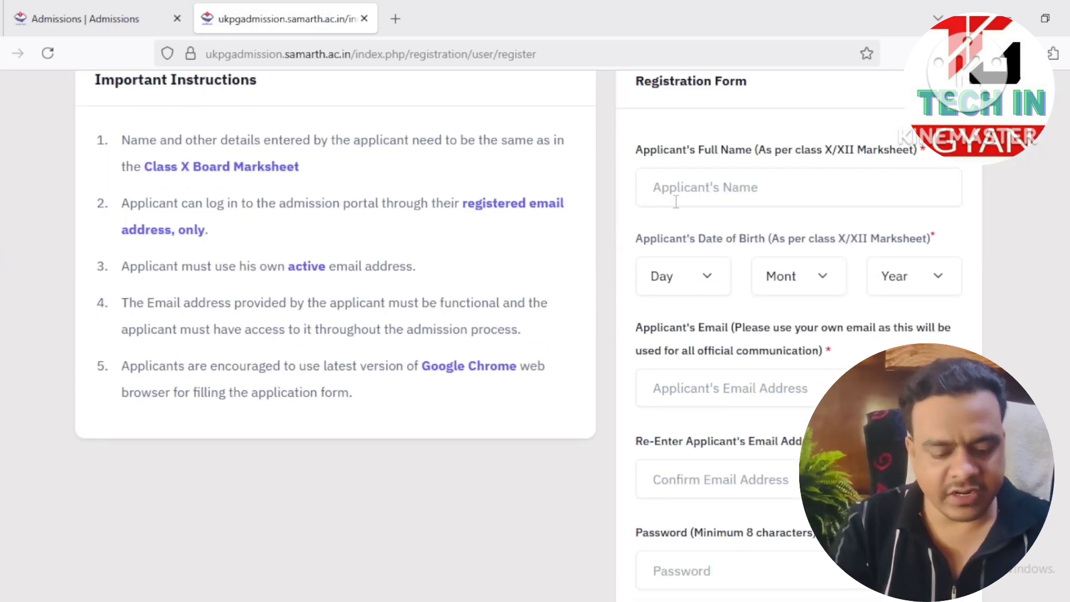
left_click(690, 190)
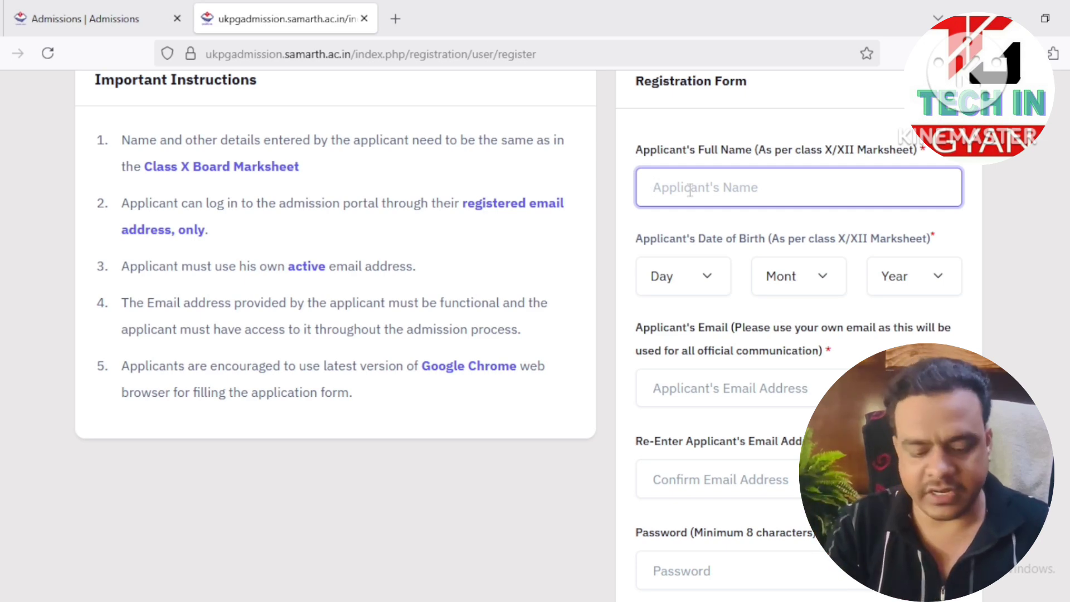
type("tech")
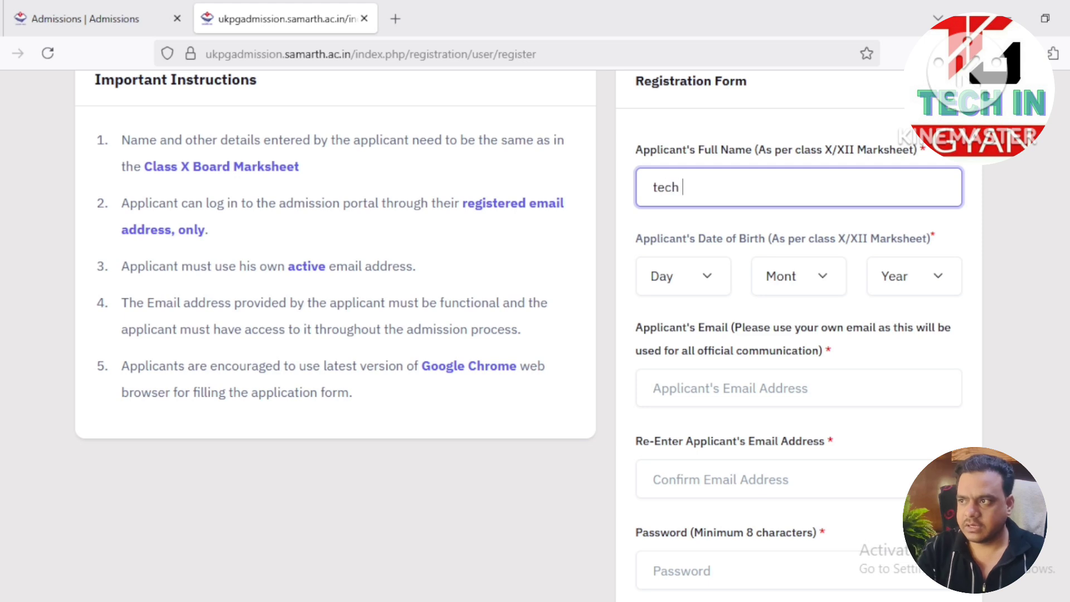
type(" in gyan")
key("Tab")
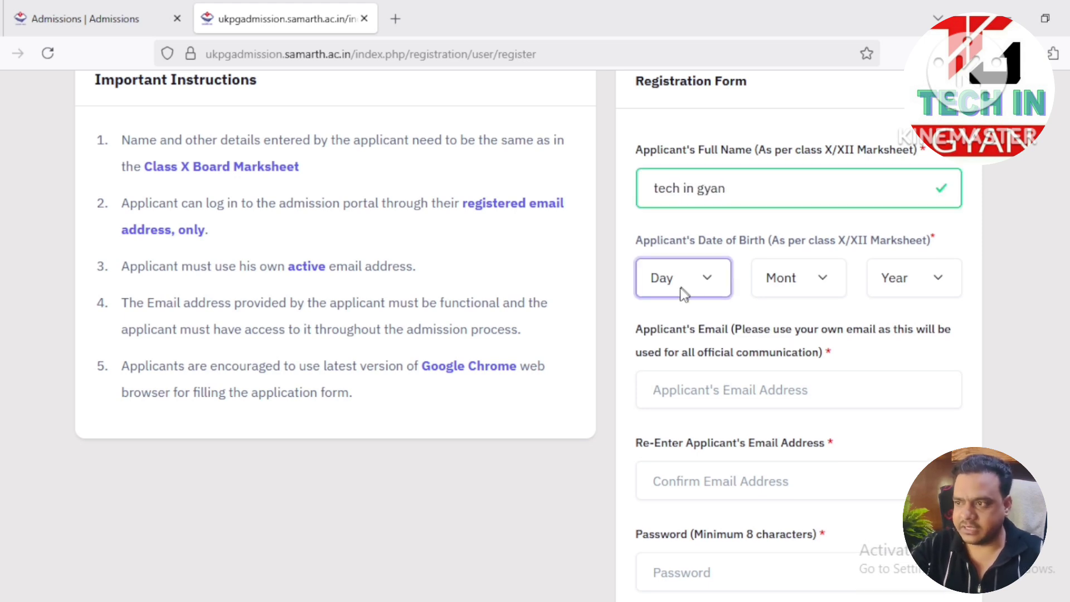
Step: Set the date of birth to 01 January 2000
left_click(679, 288)
left_click(658, 335)
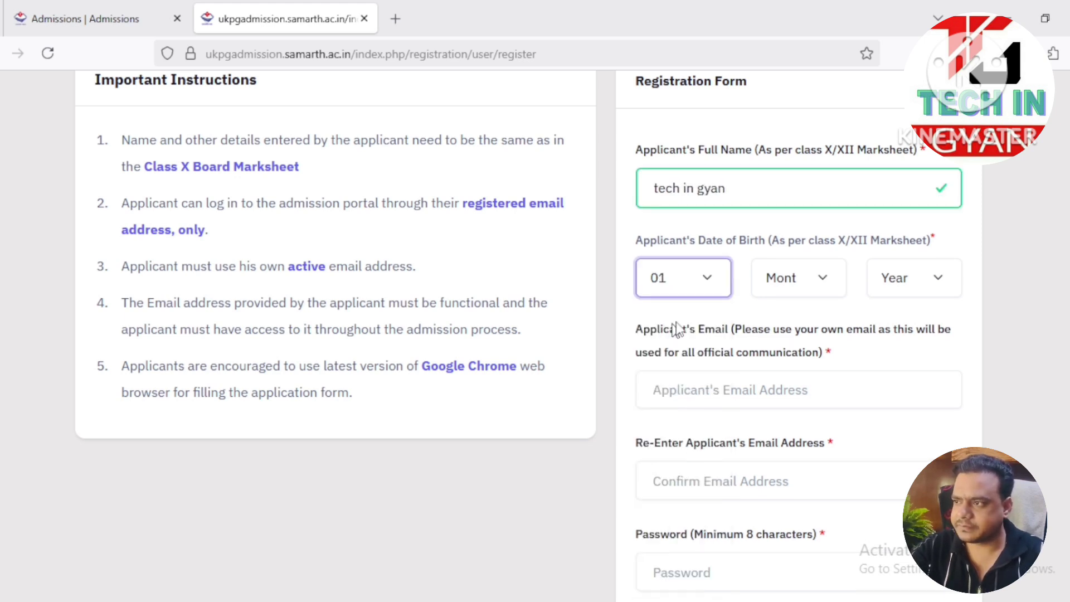
left_click(799, 286)
left_click(778, 315)
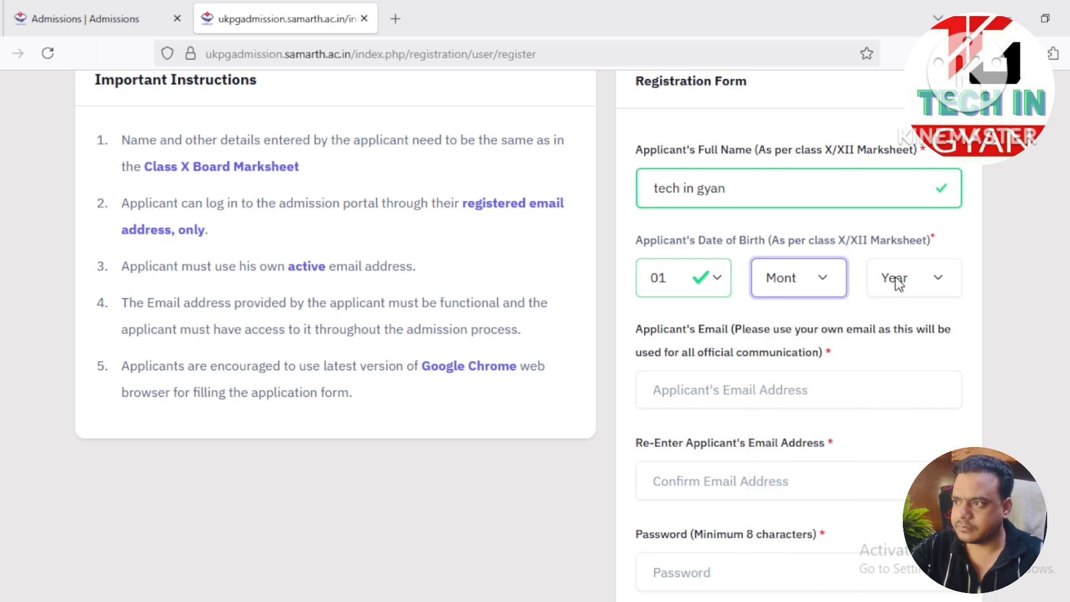
left_click(766, 282)
left_click(779, 337)
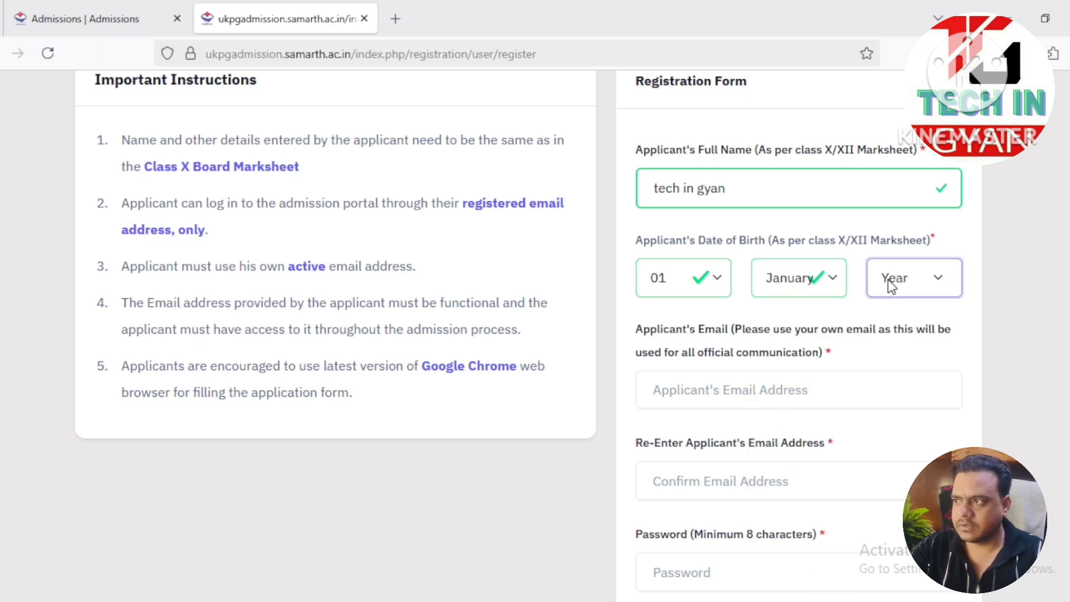
left_click(889, 282)
type("2000")
key("Return")
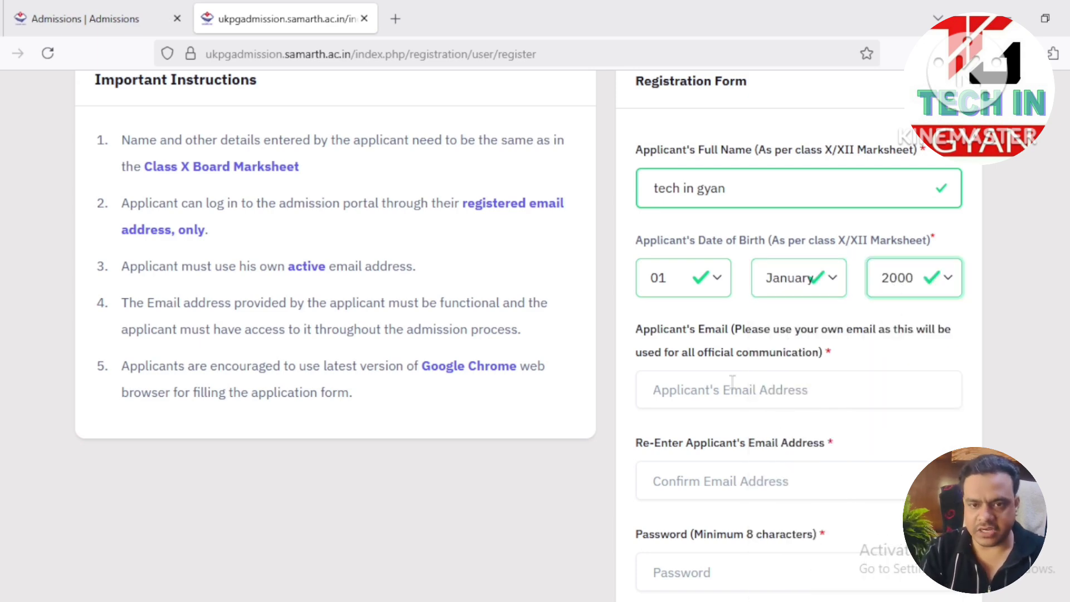
Step: Enter the applicant's e-mail address and re-enter it to confirm
left_click(732, 385)
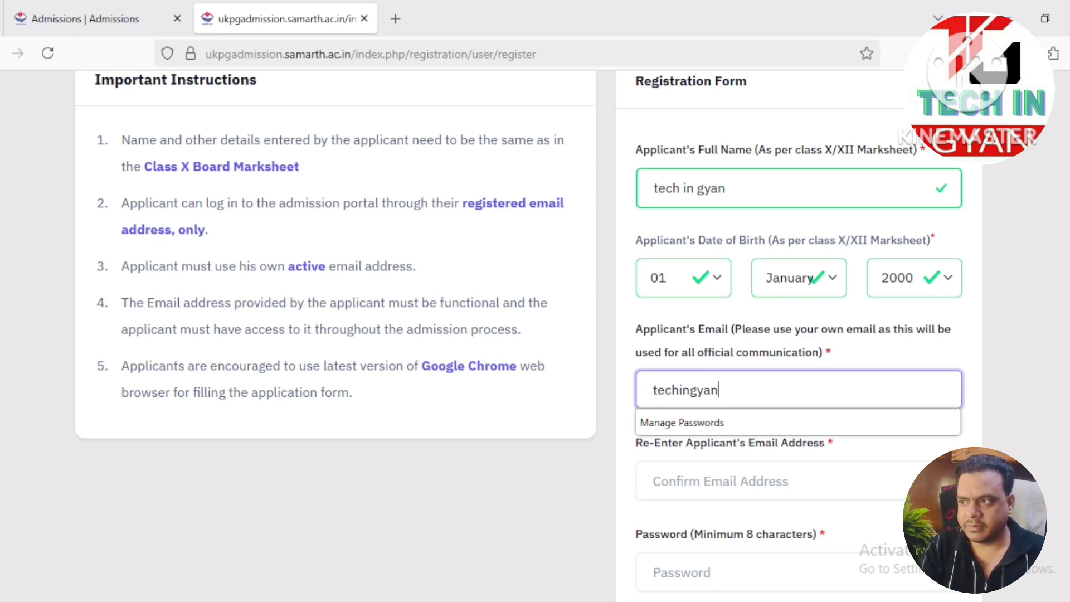
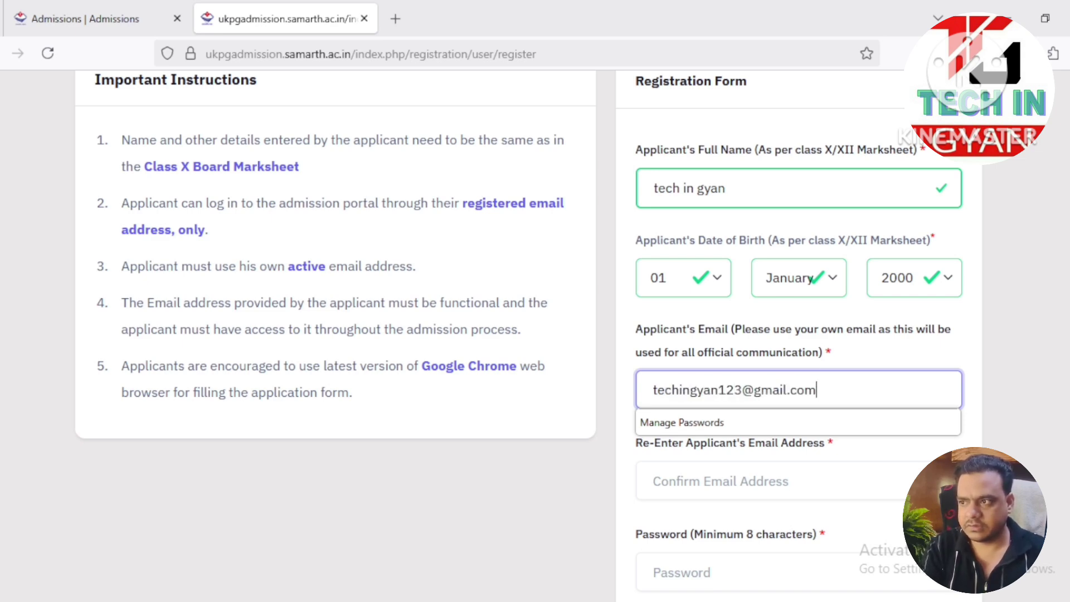
key("Tab")
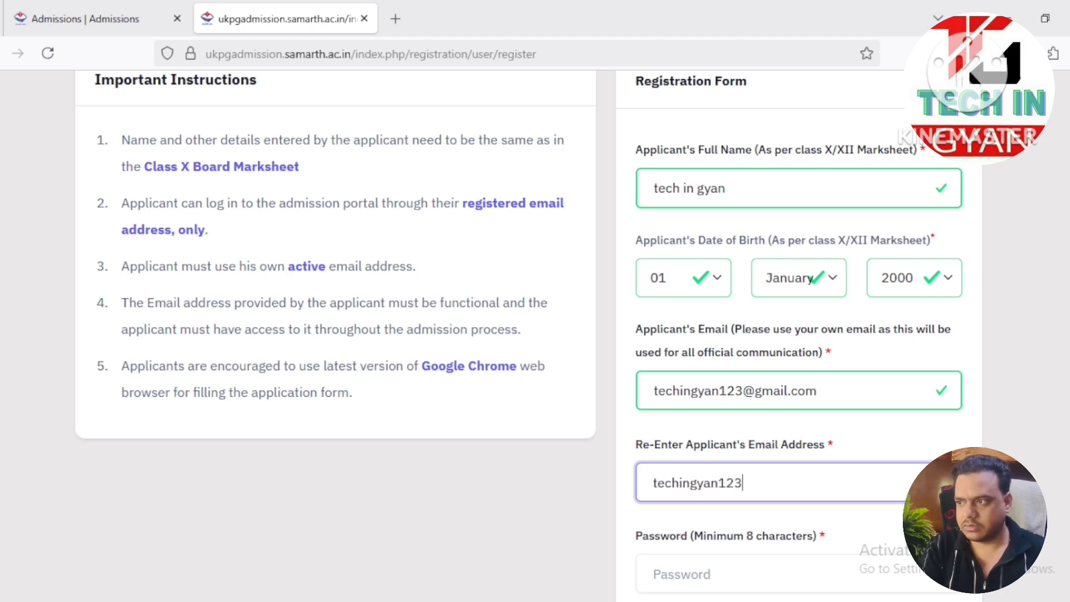
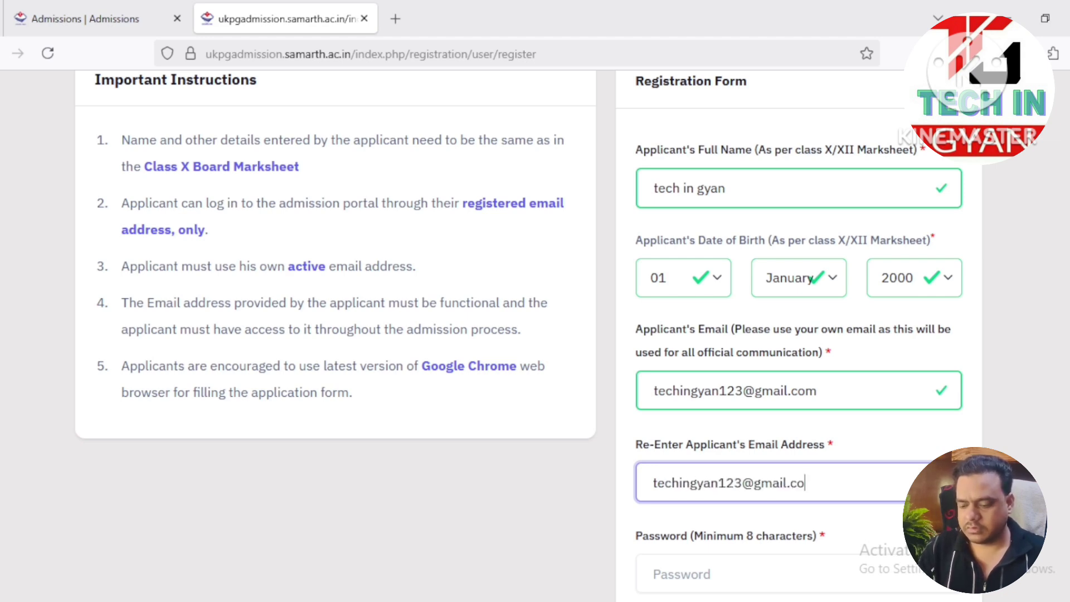
key("Tab")
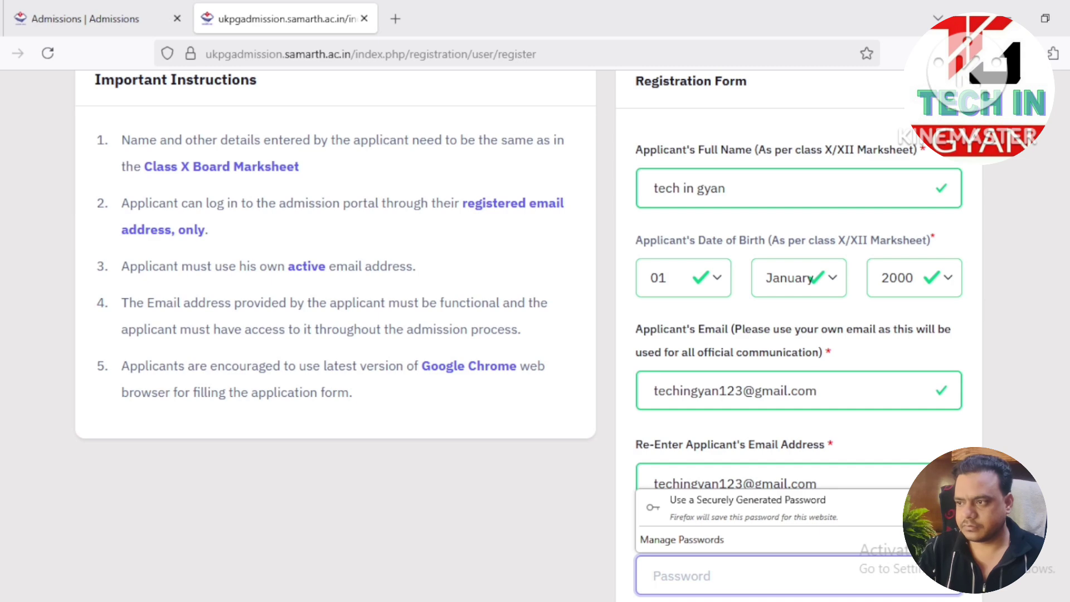
Step: Set the account password, replacing the rejected one, and re-enter it to confirm
type("•")
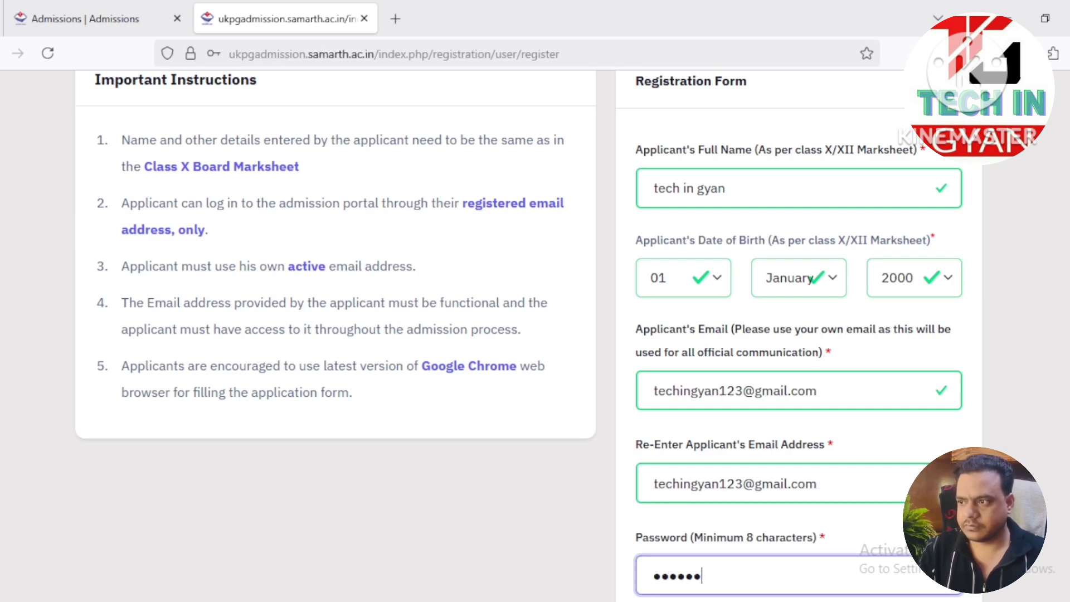
type("•")
scroll(731, 381, "down", 5)
key("Tab")
type("••••")
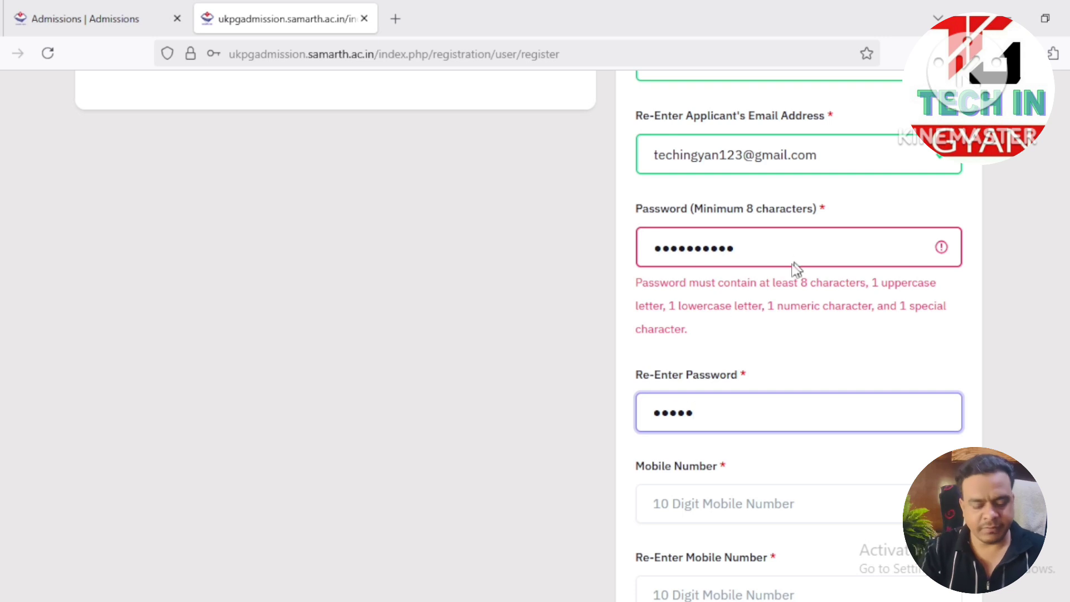
left_click_drag(781, 248, 549, 252)
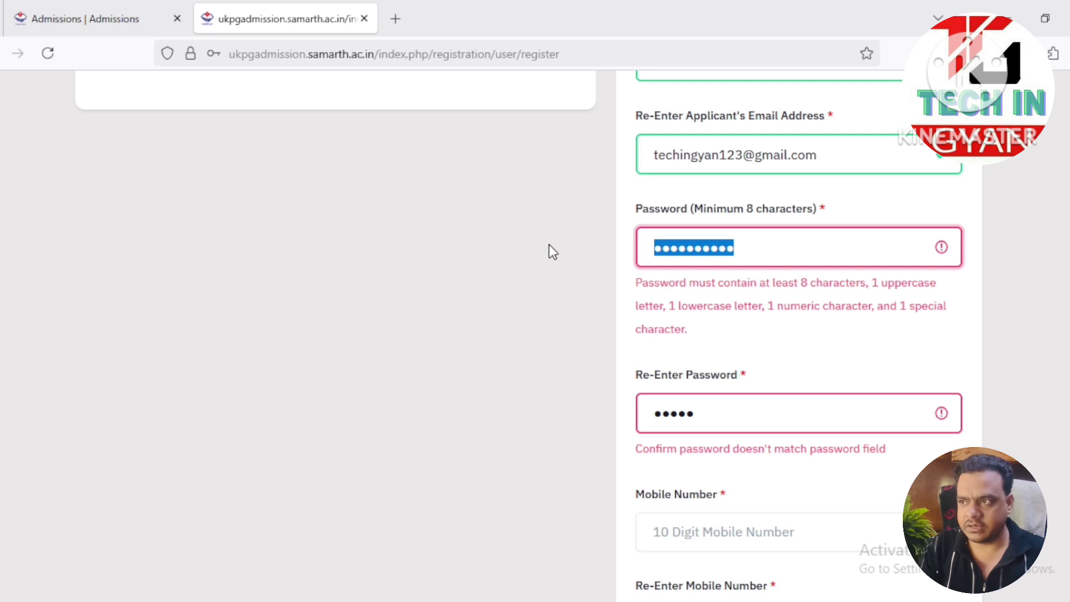
type("•••")
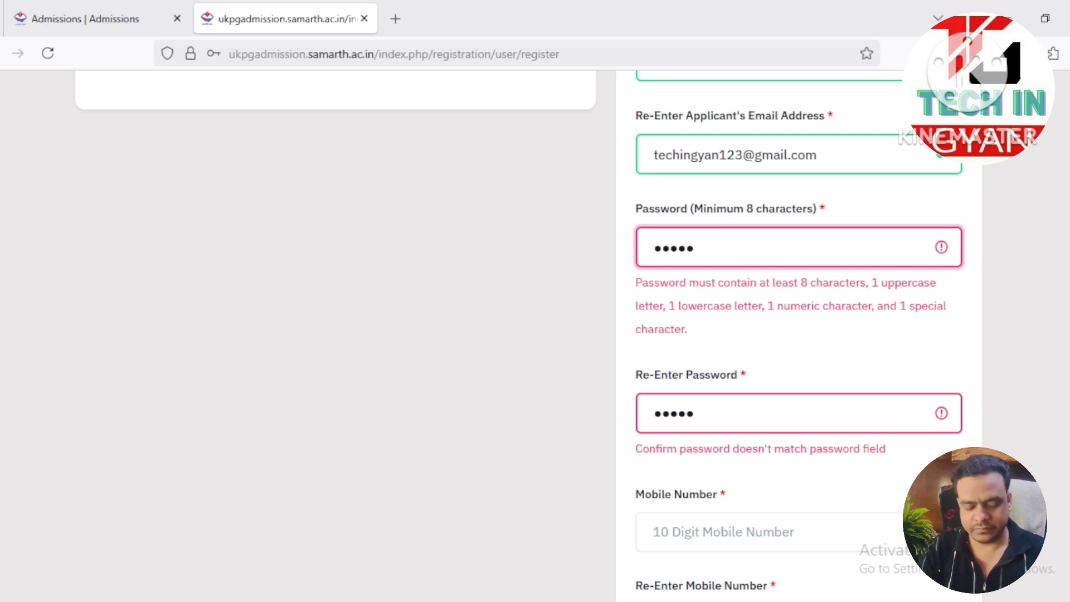
type("•••••")
key("Tab")
type("•••")
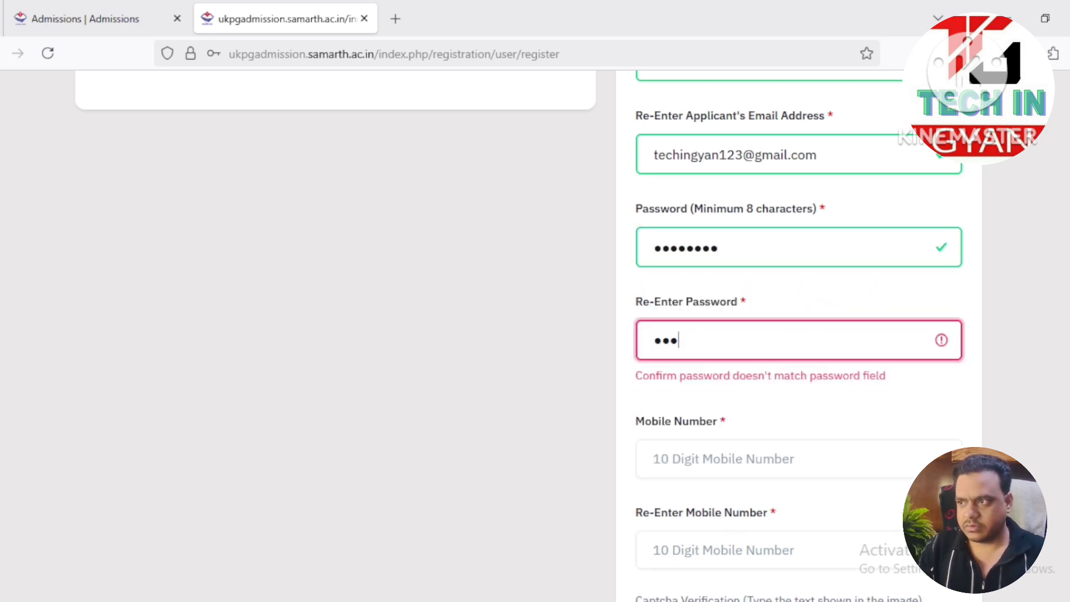
Step: Enter the mobile number and captcha answer, then submit the registration form
key("Tab")
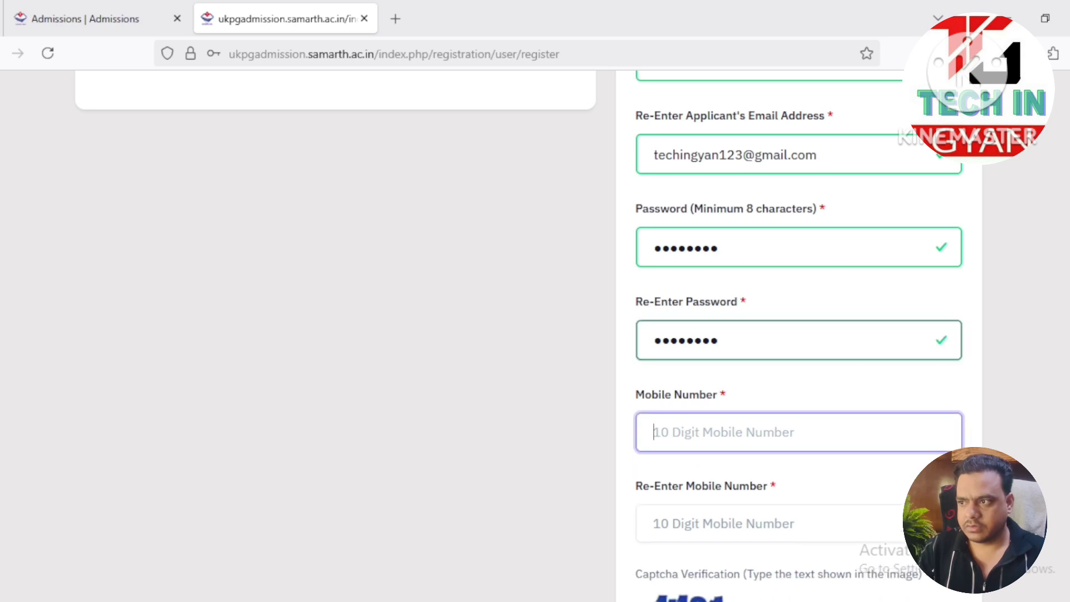
type("••••••••")
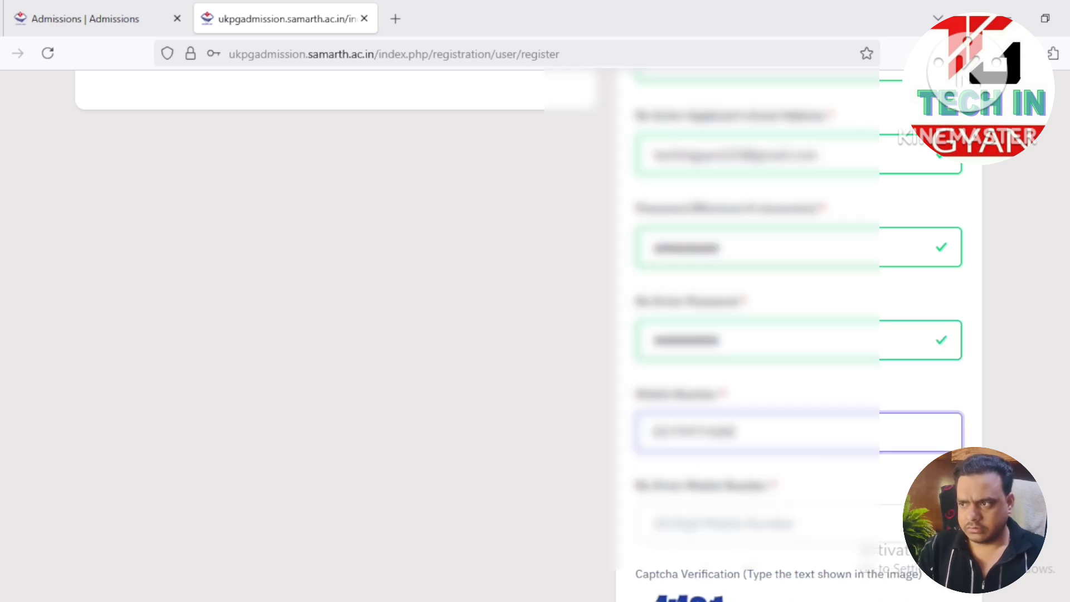
key("Tab")
type("••••••••")
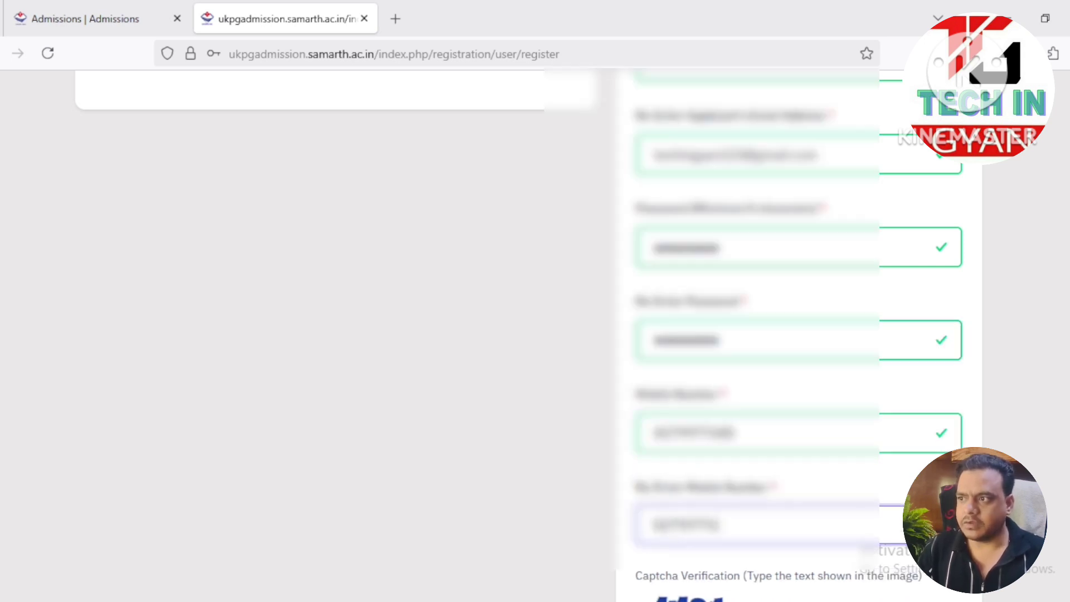
key("Tab")
type("5•")
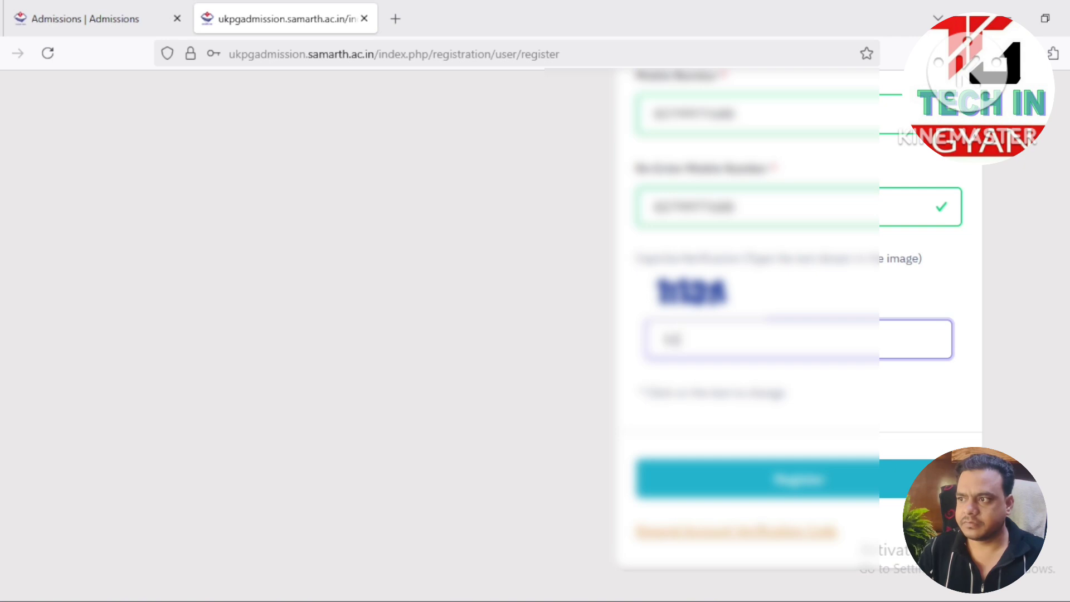
type("•")
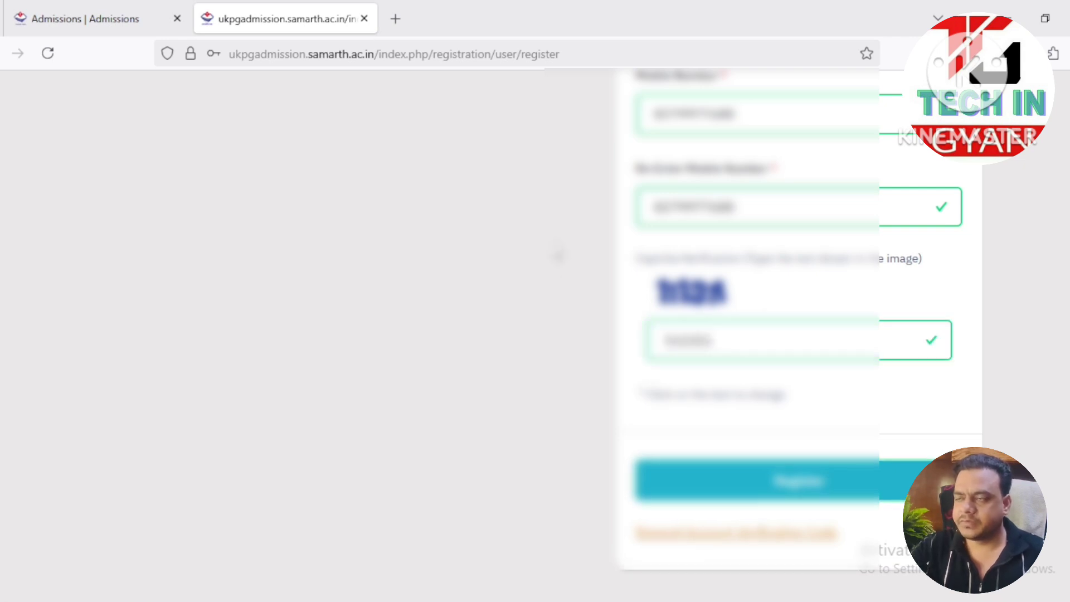
left_click(792, 485)
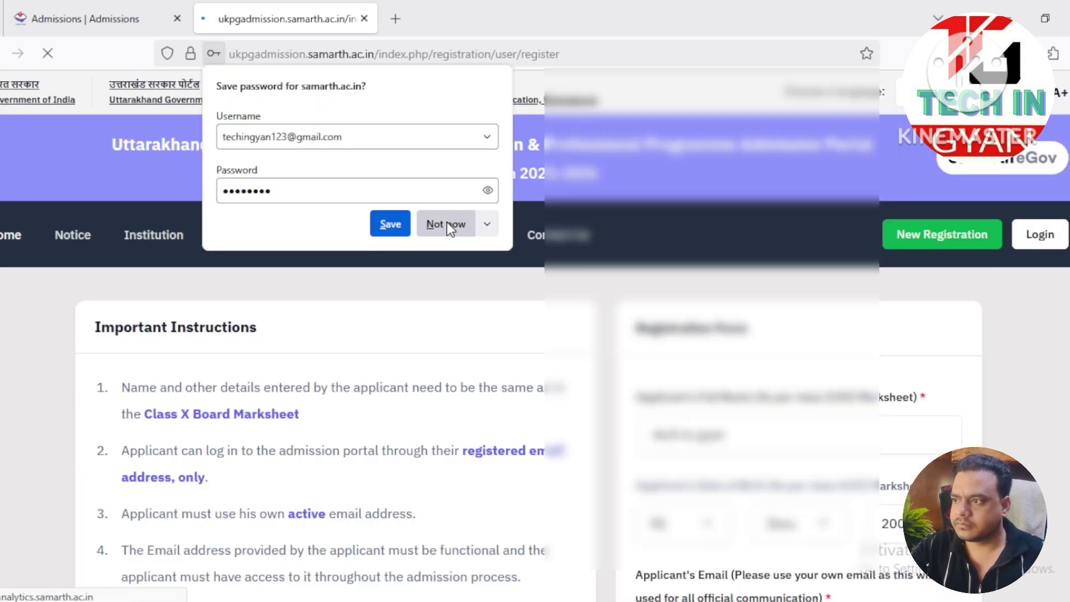
Step: Decline saving the password, change to an unregistered e-mail, redo the captcha and resubmit
left_click(444, 223)
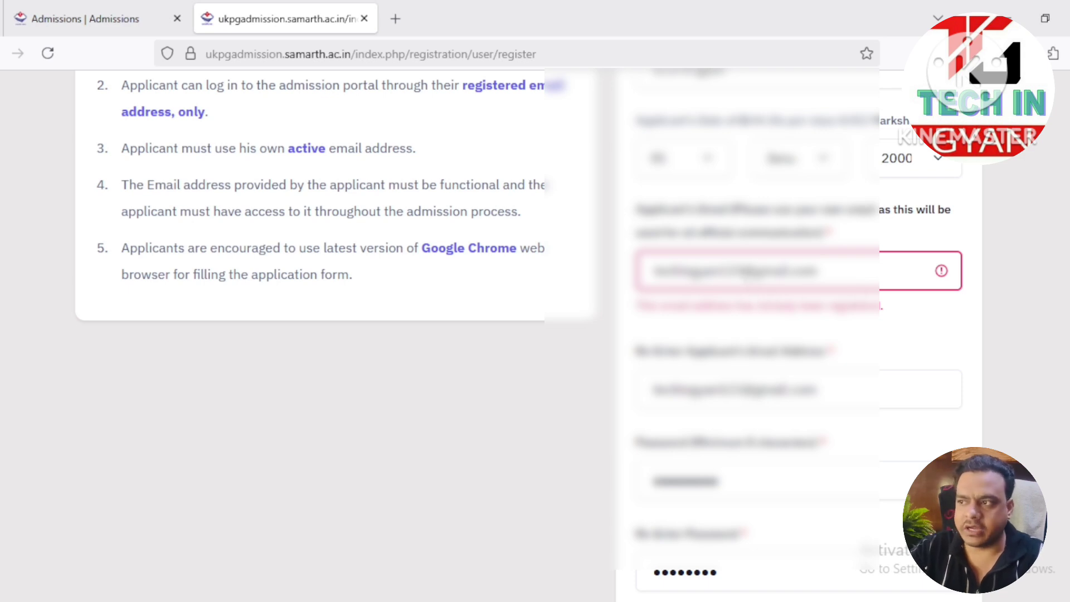
left_click(744, 272)
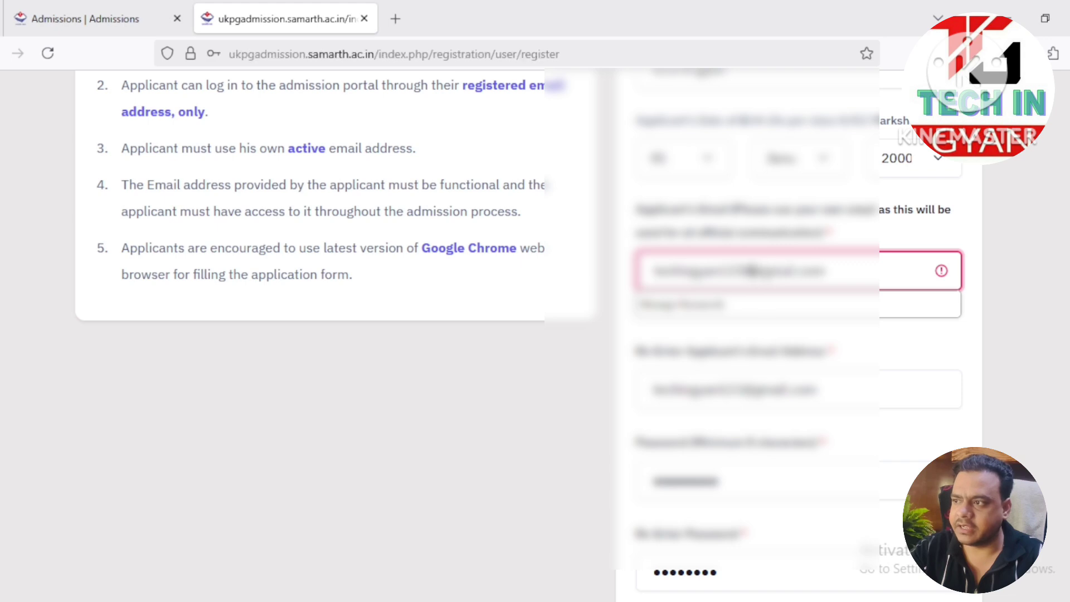
key("Tab")
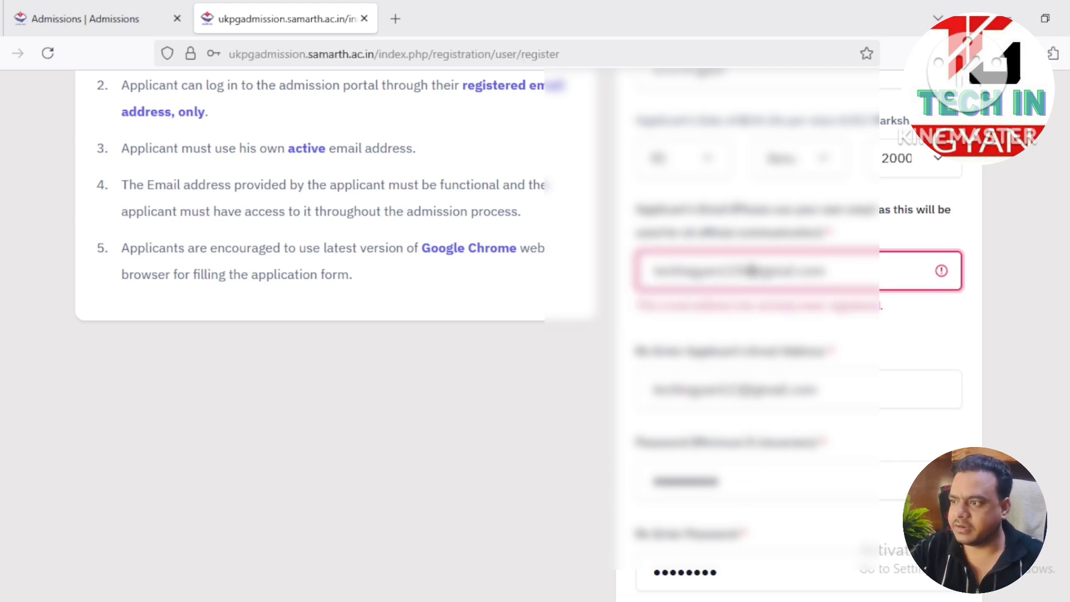
scroll(535, 335, "down", 1)
scroll(797, 335, "down", 6)
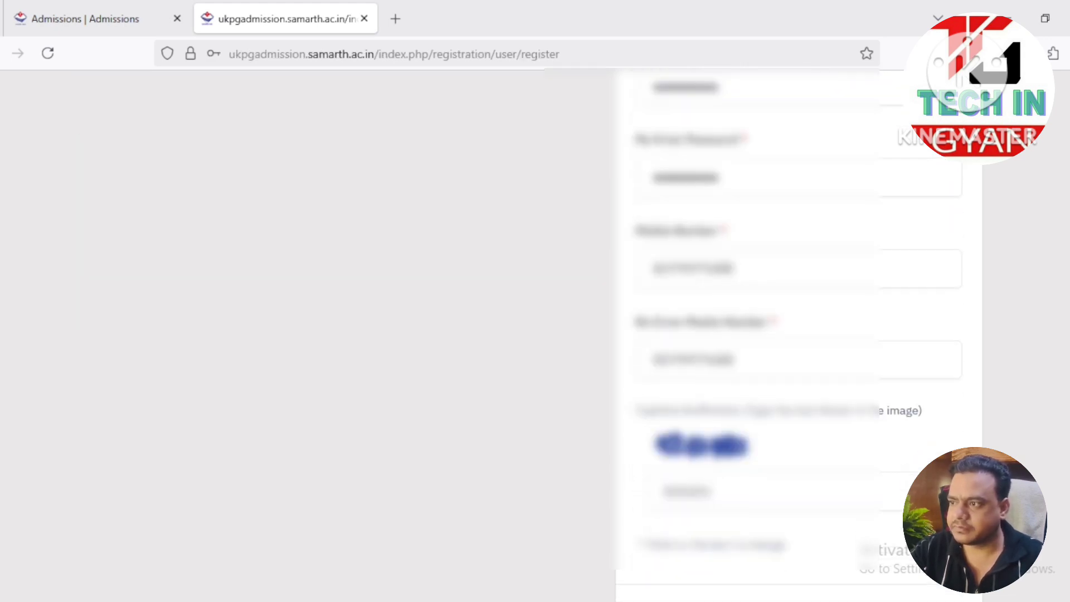
double_click(748, 428)
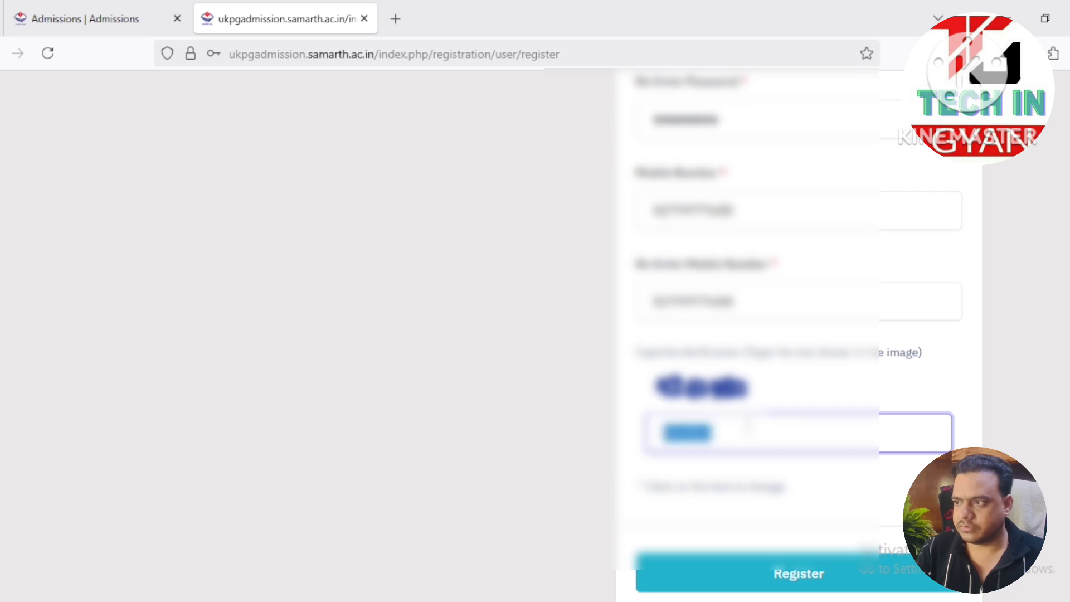
type("ed")
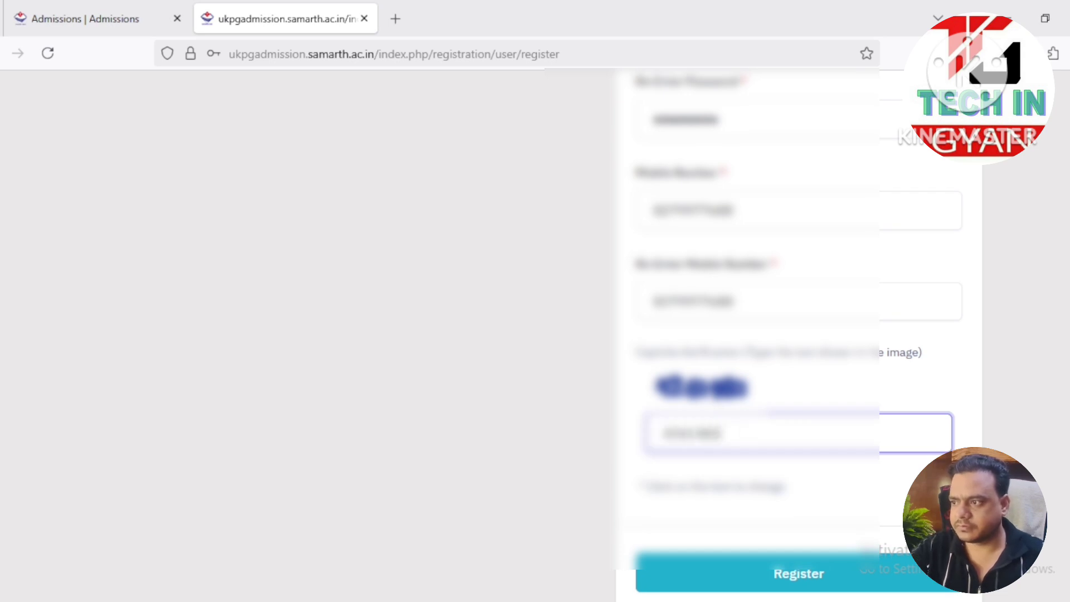
left_click(786, 572)
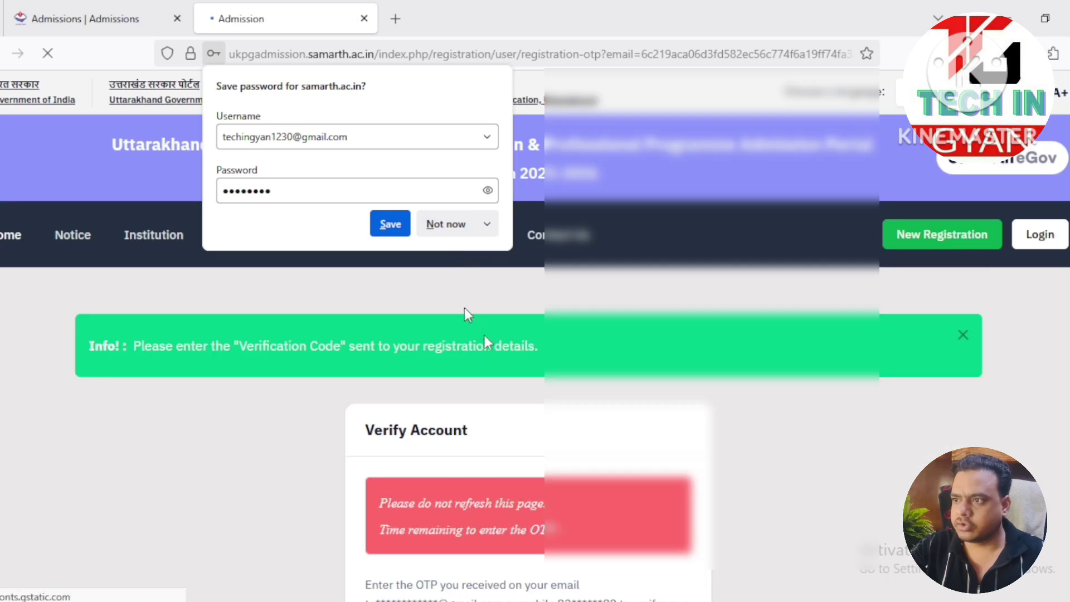
Step: Enter the emailed OTP and the captcha answer, then submit to verify the account
scroll(485, 341, "down", 5)
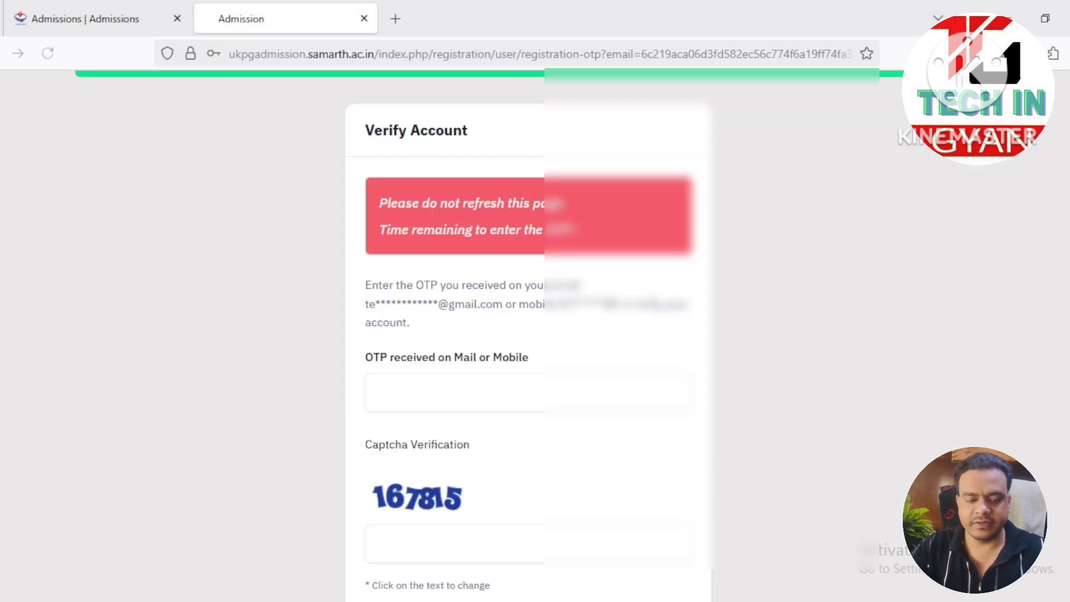
left_click(434, 392)
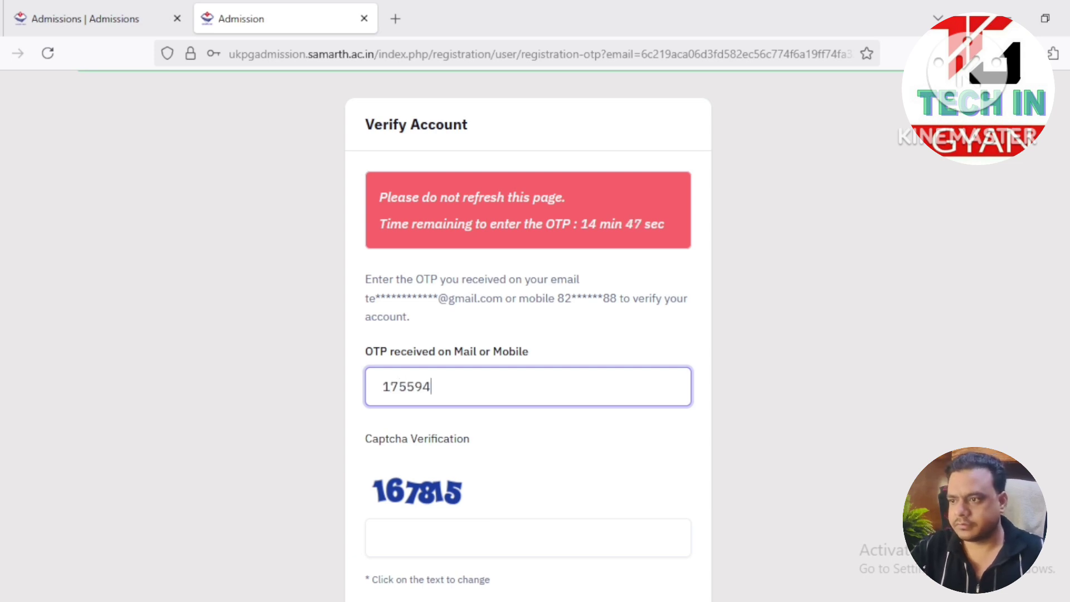
left_click(483, 548)
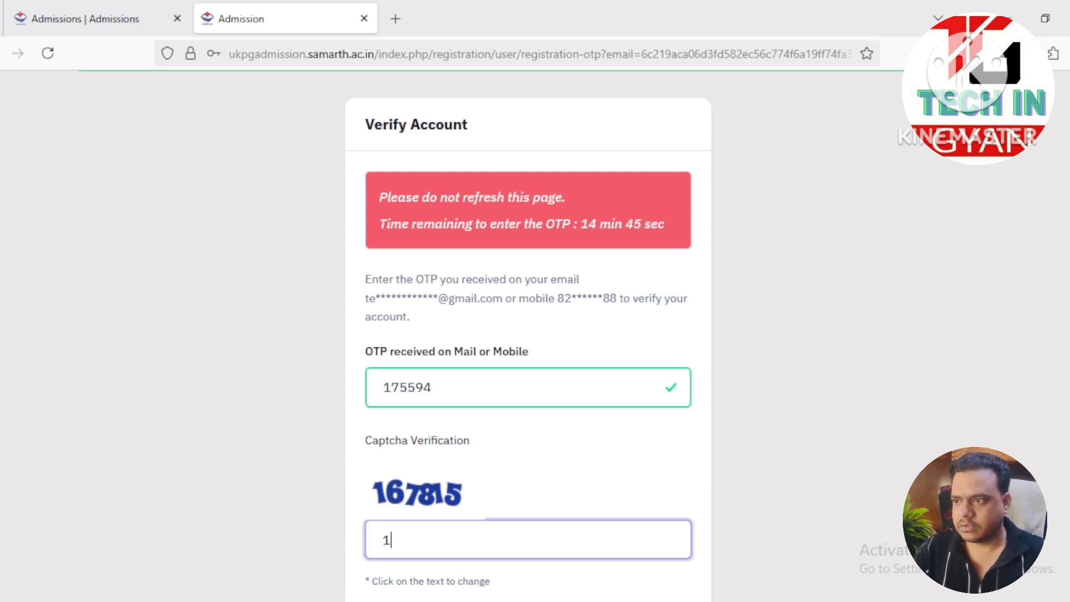
scroll(476, 441, "down", 5)
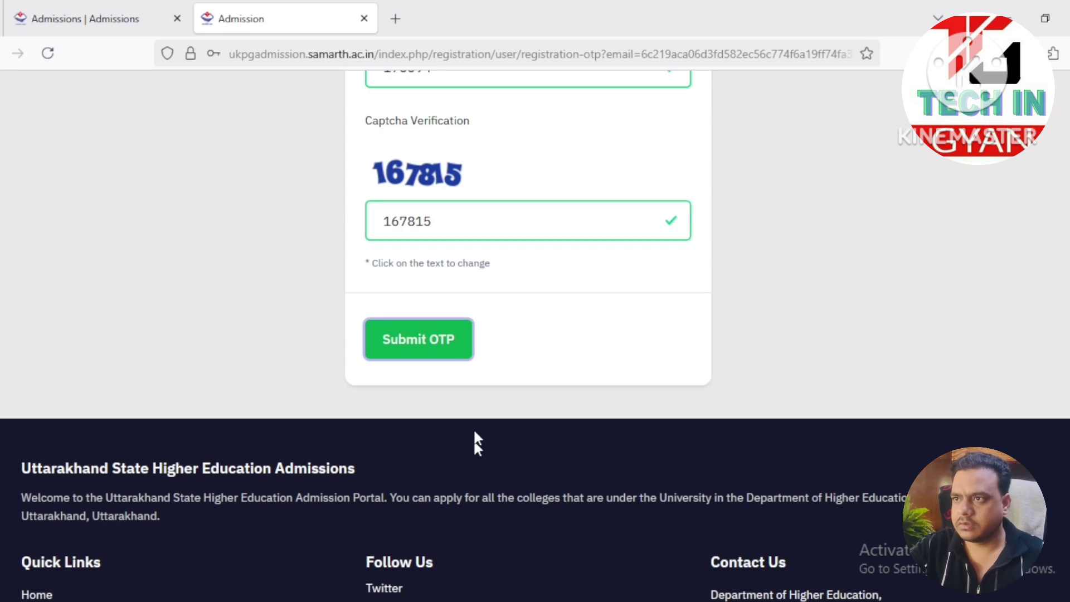
left_click(411, 334)
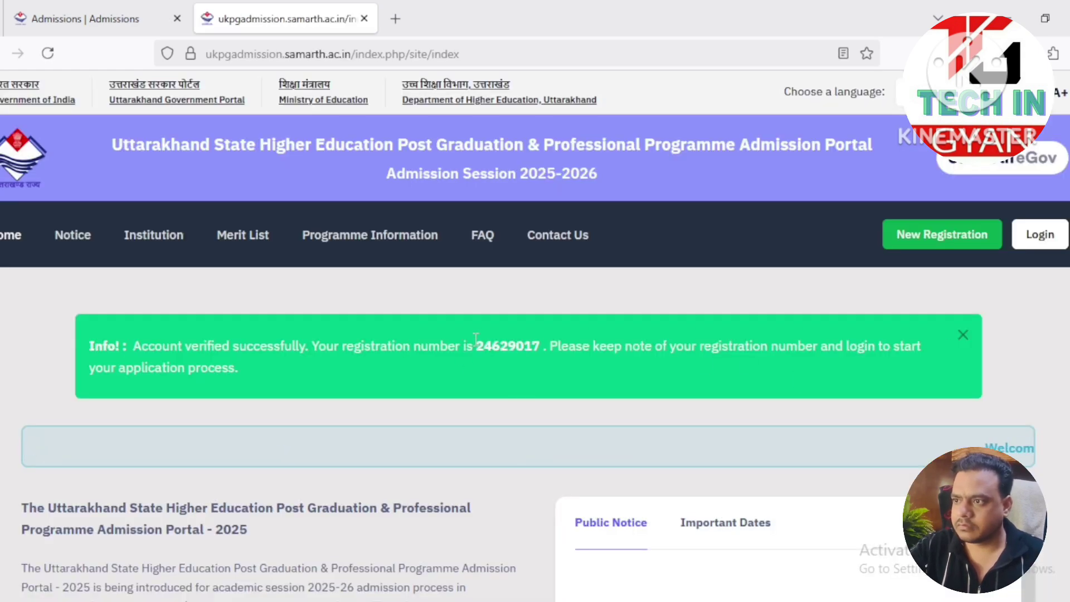
Step: Copy the new registration number and log in with it, the password and captcha
left_click_drag(477, 347, 545, 347)
key("ctrl+c")
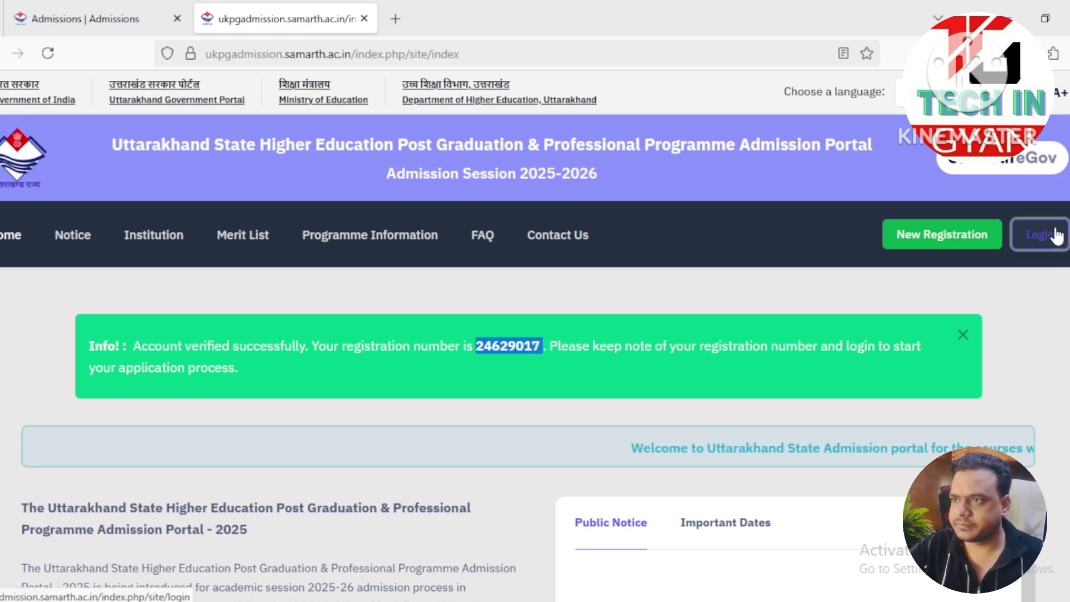
left_click(1040, 234)
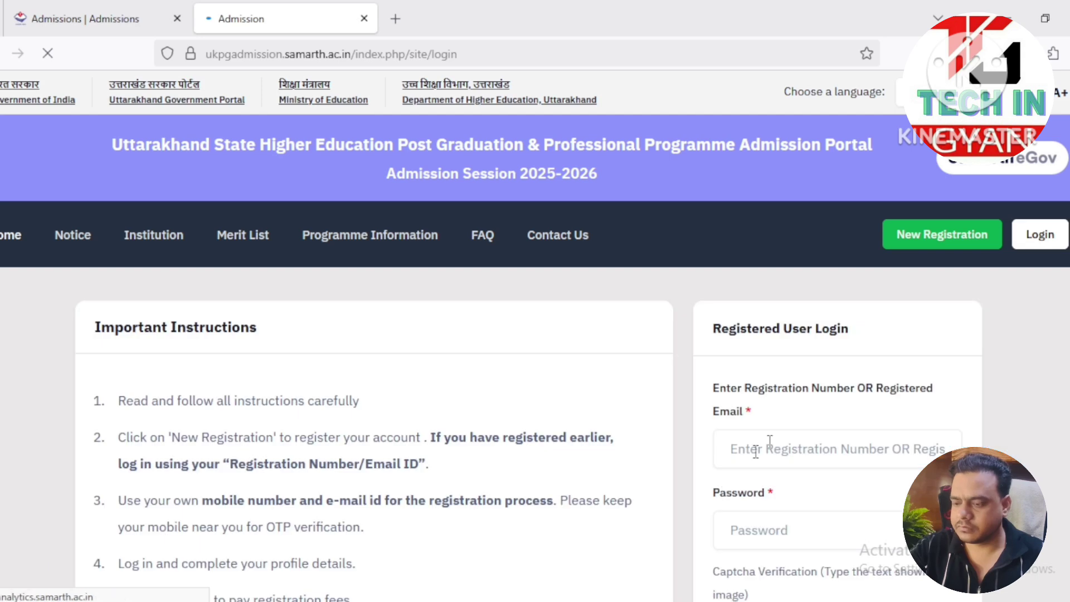
left_click(853, 429)
key("ctrl+v")
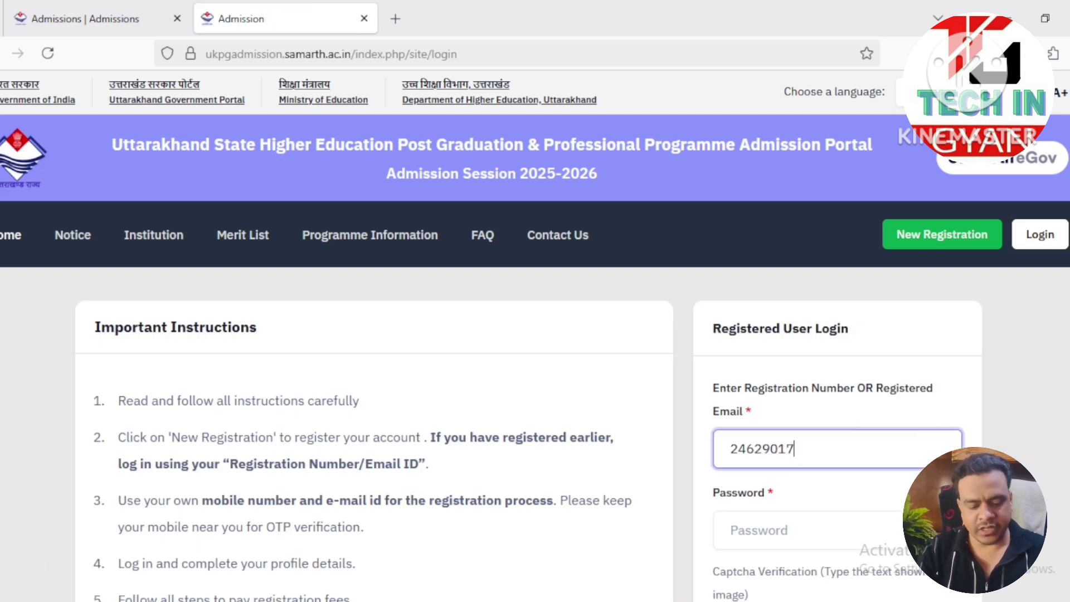
left_click(833, 533)
type("****")
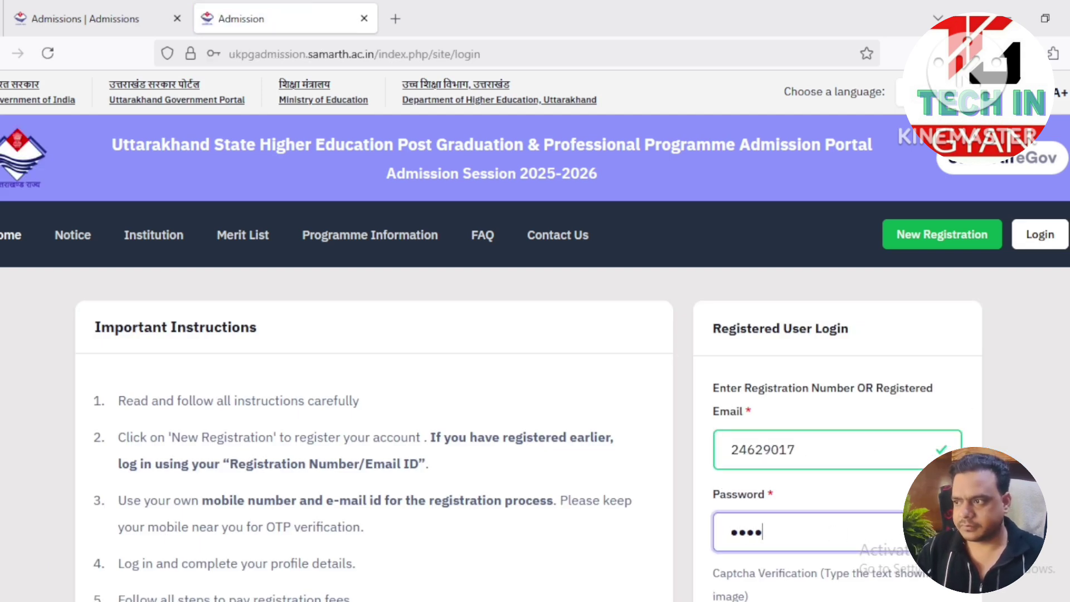
type("*****")
scroll(535, 335, "down", 5)
key("Tab")
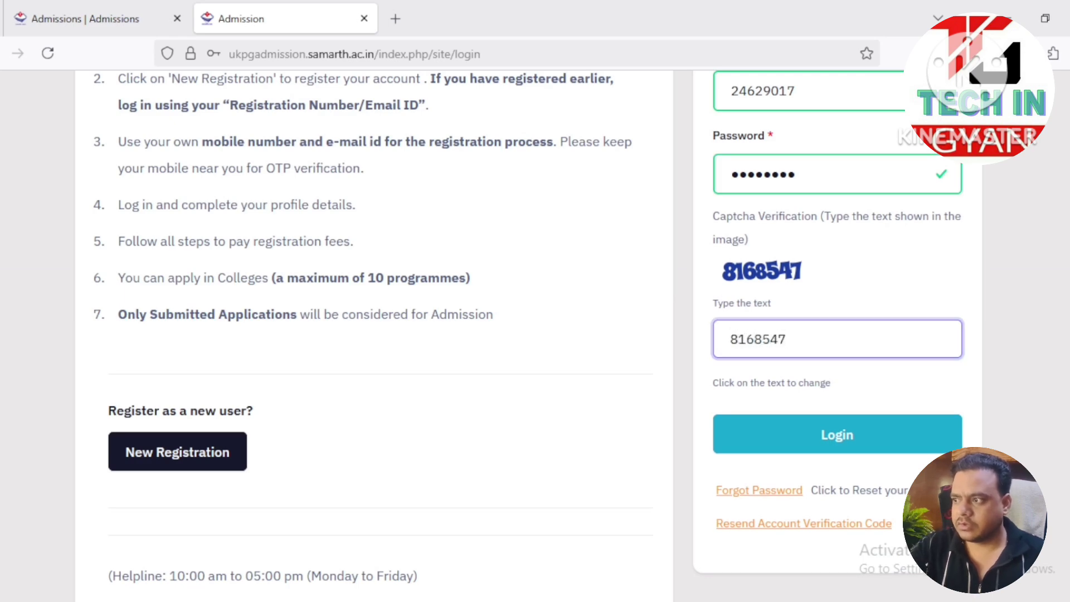
key("Tab")
left_click(842, 440)
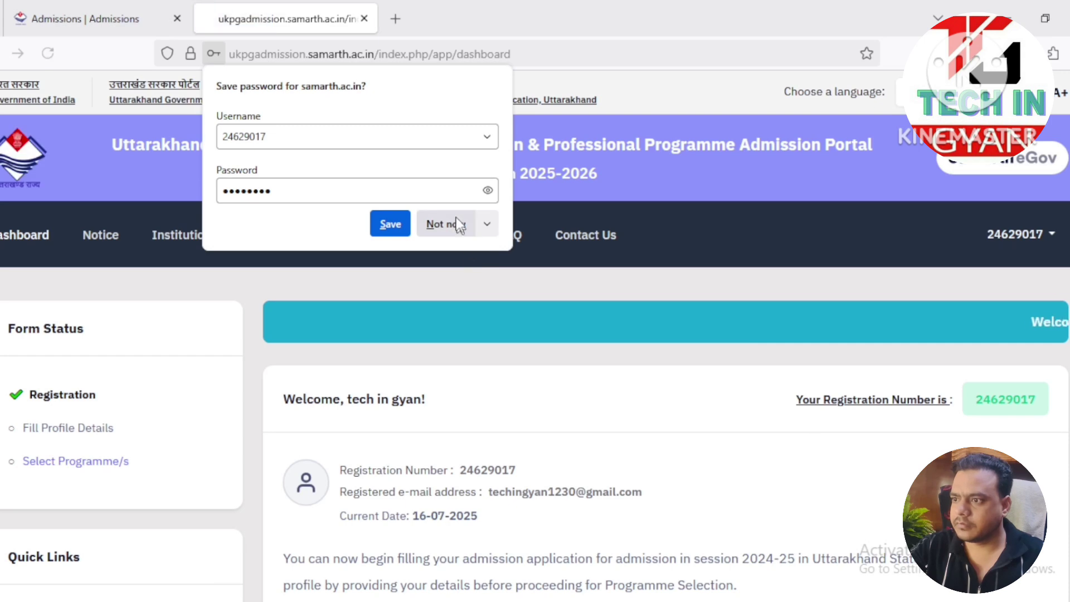
Step: Decline saving the password and open Complete Profile and Pay Registration Fees
left_click(453, 223)
scroll(765, 274, "down", 6)
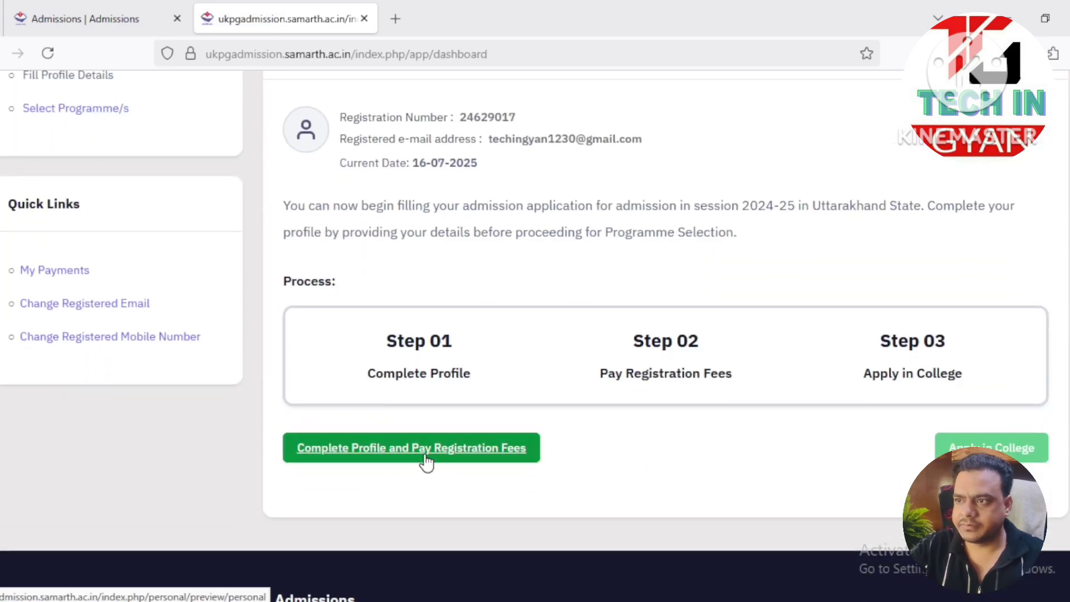
left_click(428, 462)
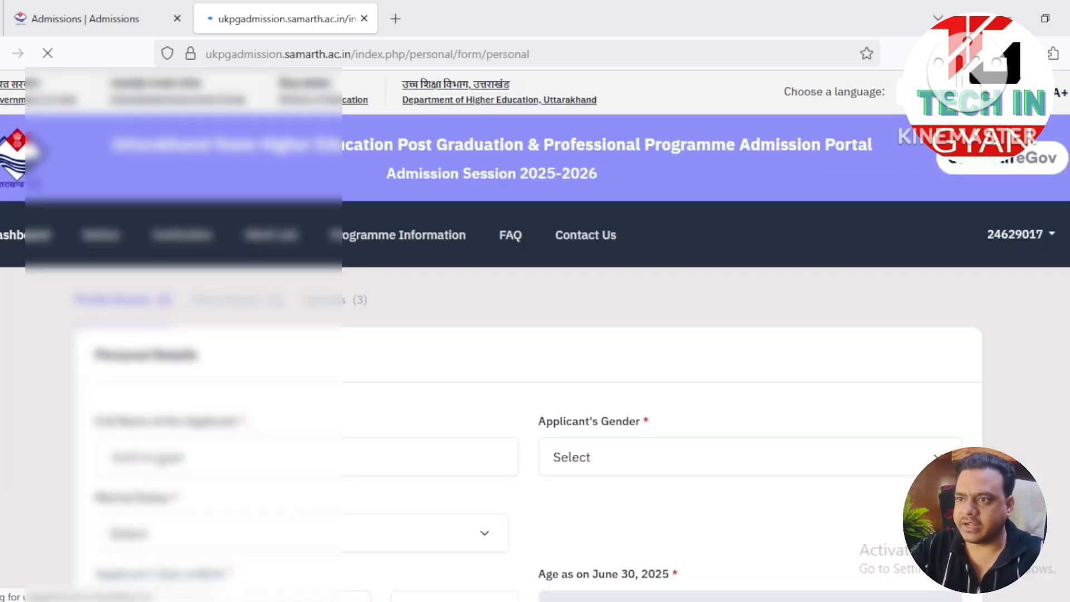
Step: Set gender to Male and marital status to Never Married
scroll(614, 373, "down", 1)
scroll(487, 279, "down", 4)
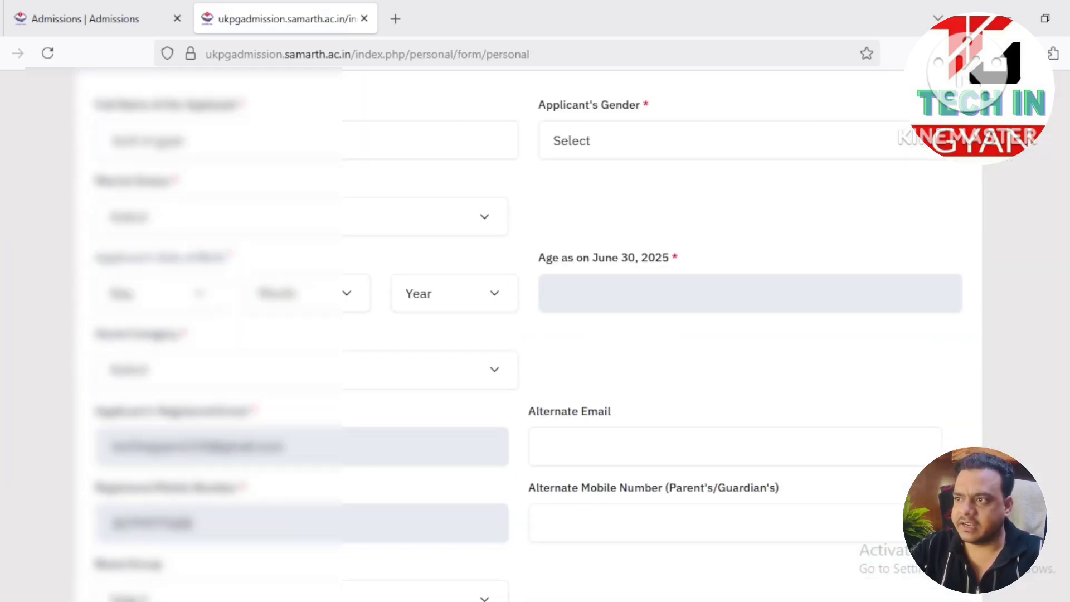
left_click(602, 136)
left_click(584, 199)
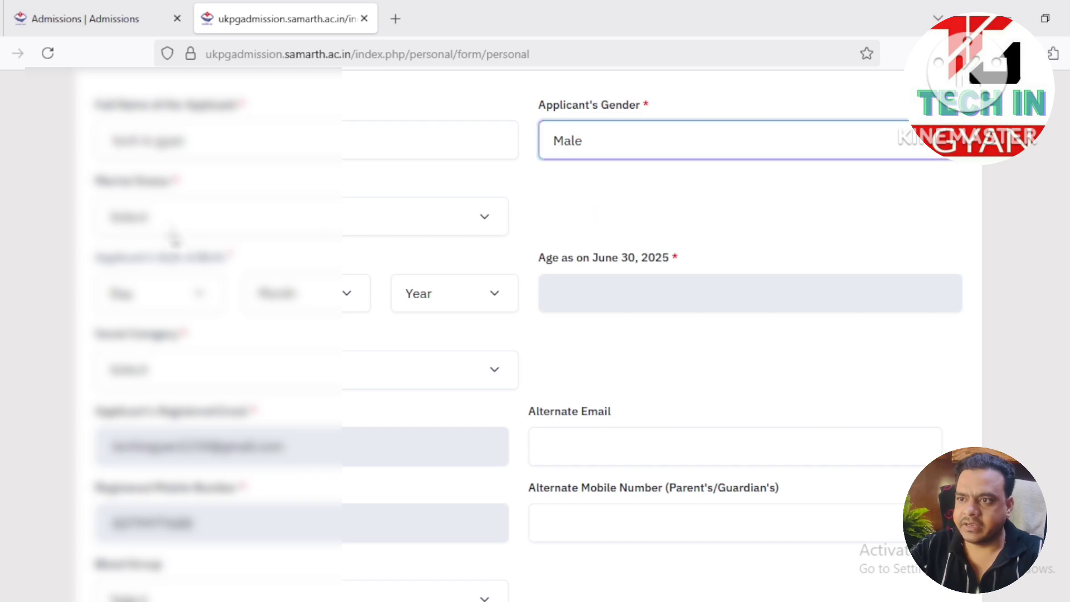
left_click(169, 215)
left_click(143, 299)
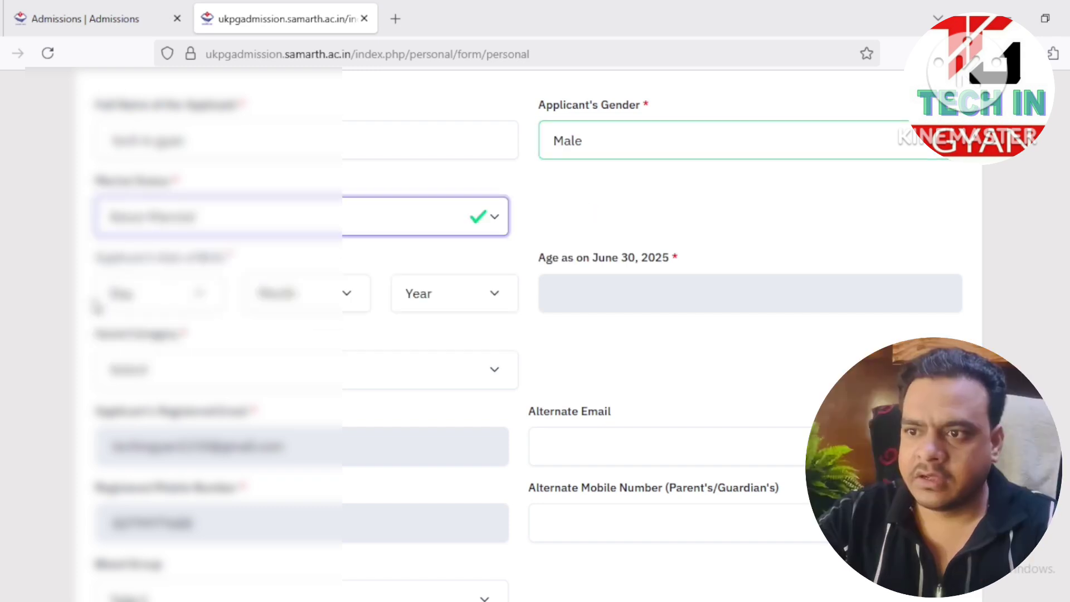
Step: Set the date of birth to 1 January 2000
left_click(192, 294)
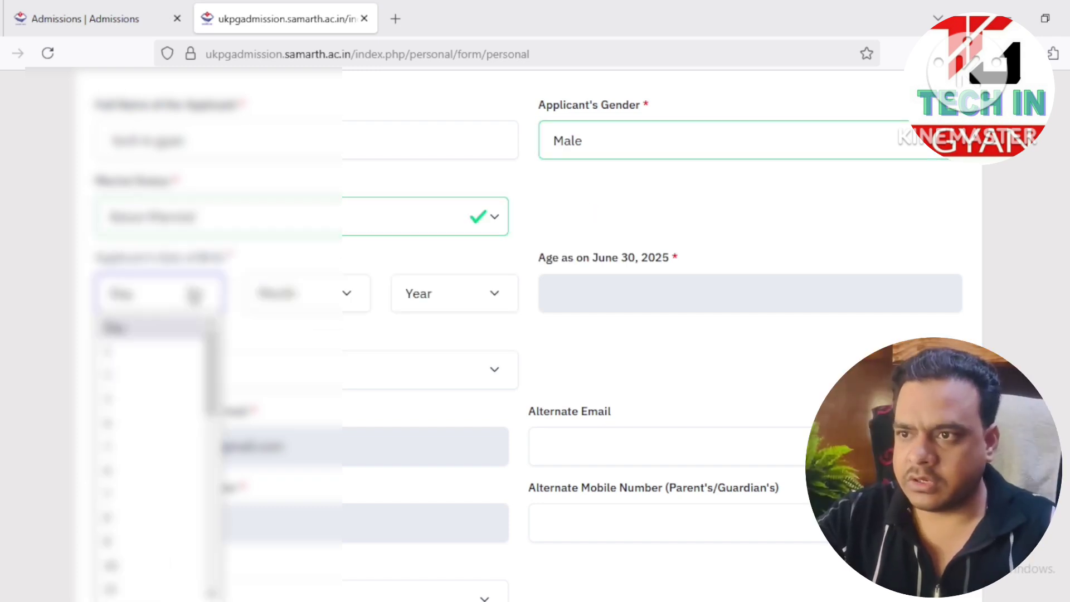
left_click(166, 307)
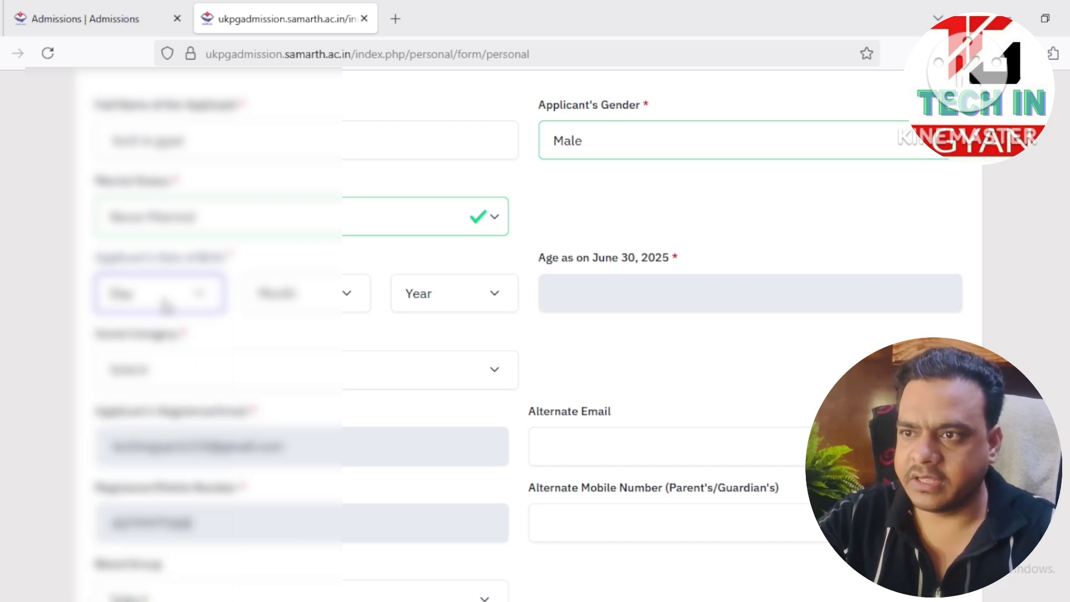
left_click(166, 306)
left_click(148, 348)
left_click(298, 296)
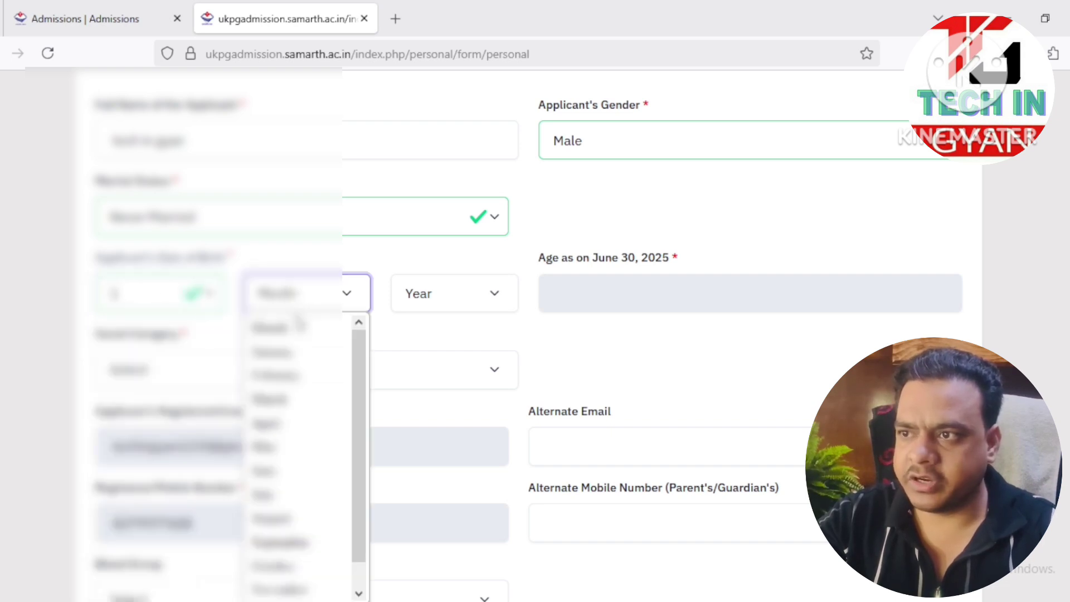
left_click(272, 351)
left_click(418, 292)
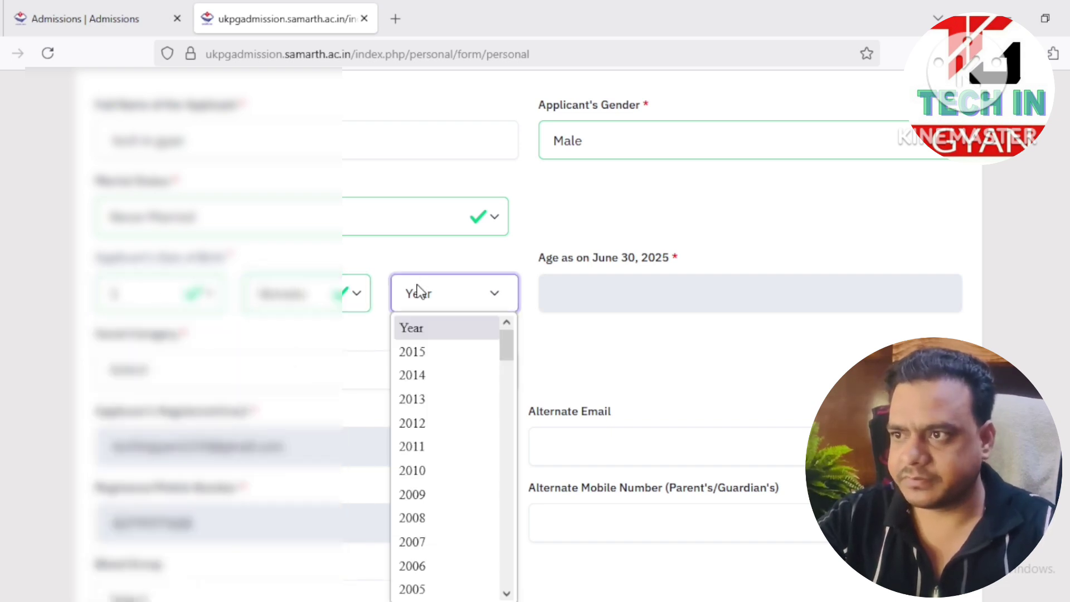
type("2000")
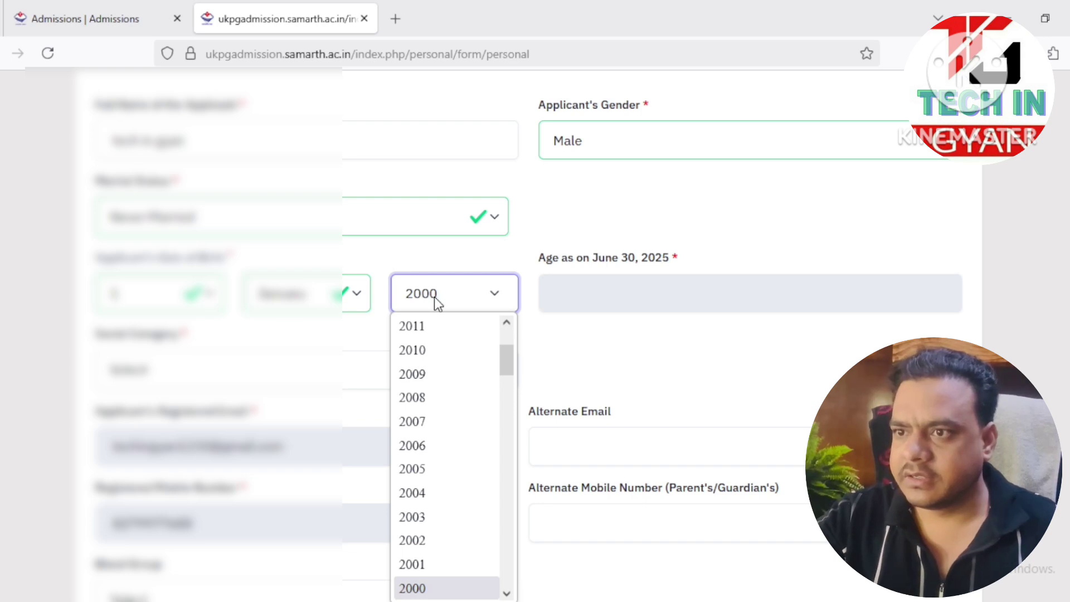
left_click(434, 297)
Step: Choose General category and a blood group, and answer Yes for domicile and citizenship
left_click(254, 373)
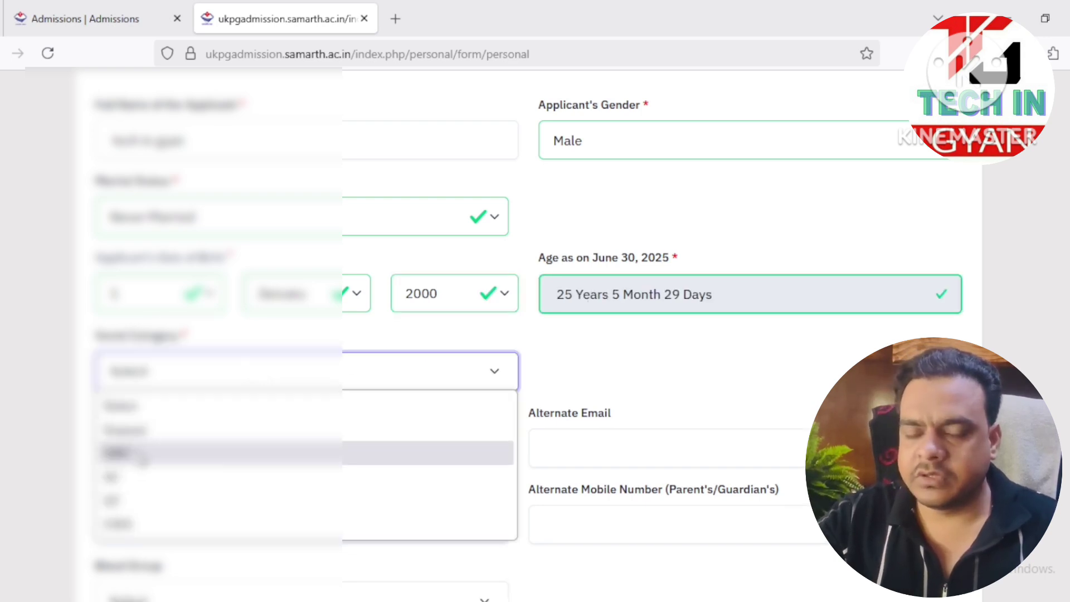
left_click(140, 434)
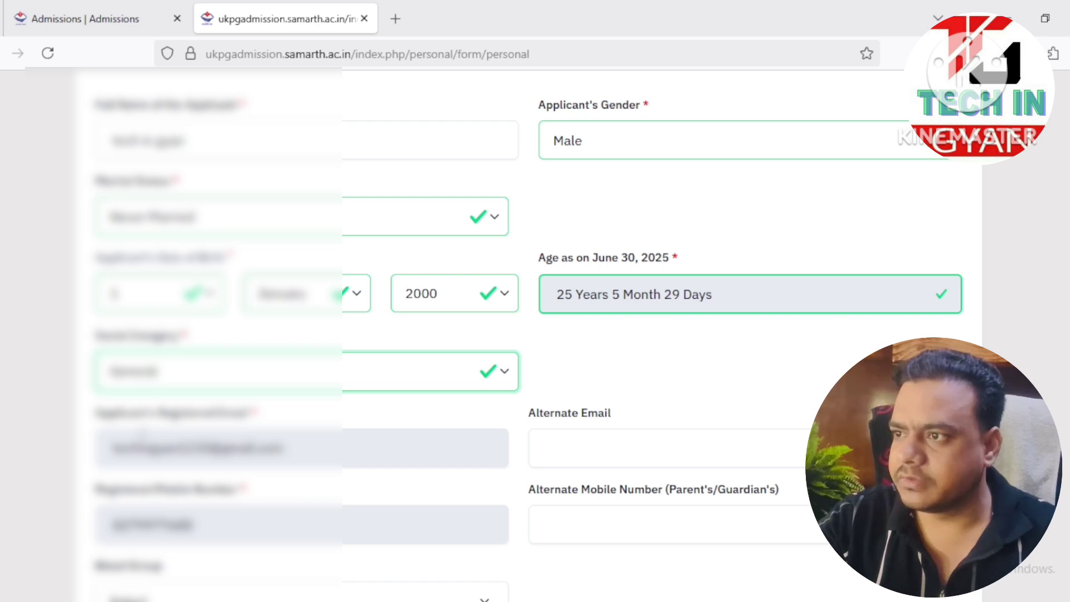
scroll(335, 336, "down", 5)
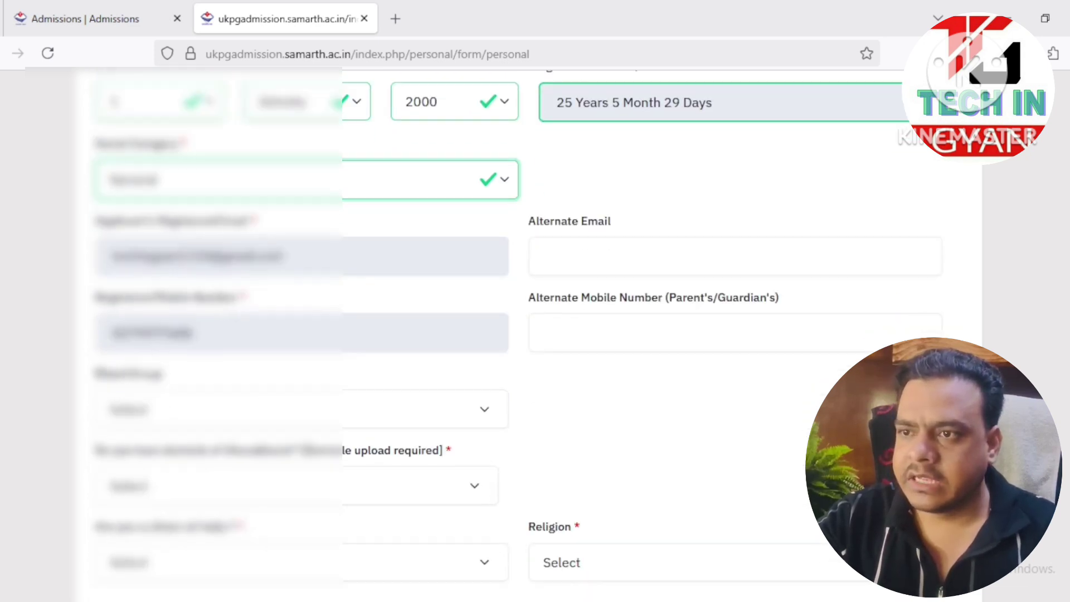
left_click(202, 328)
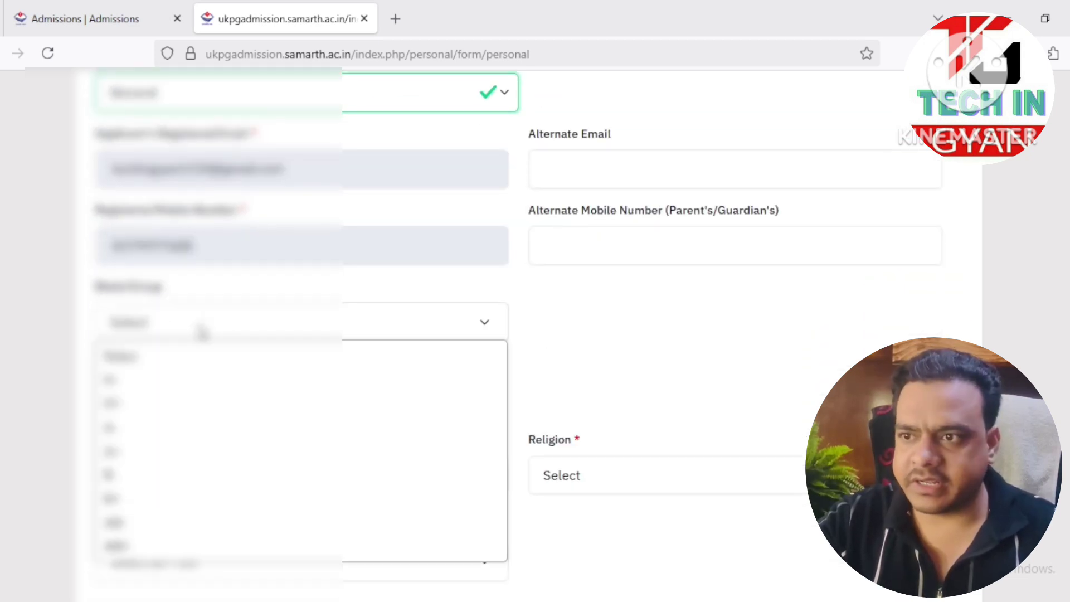
left_click(156, 413)
left_click(263, 399)
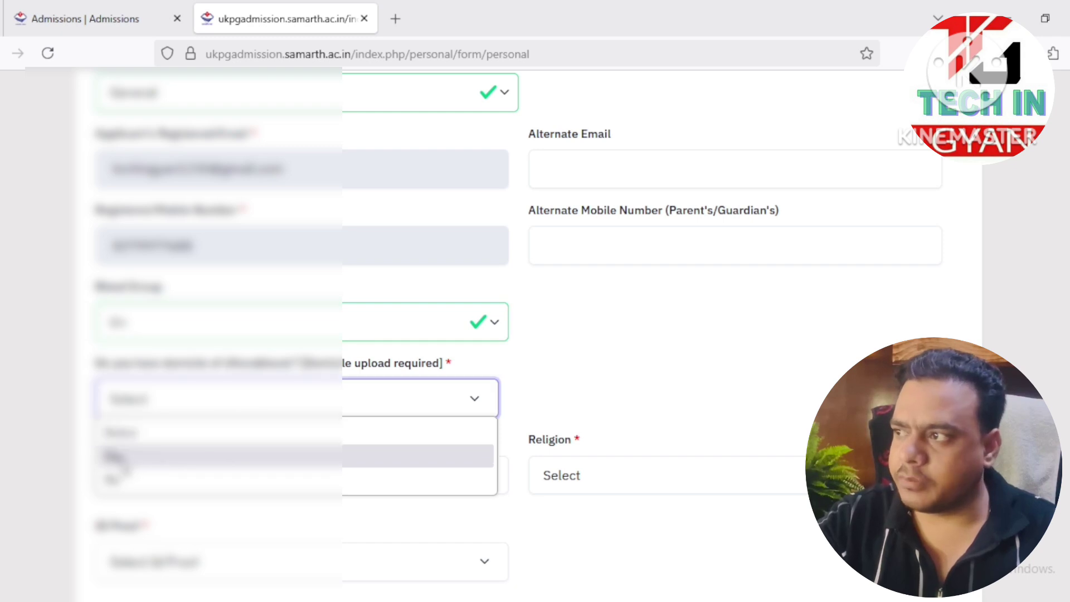
left_click(119, 454)
scroll(501, 335, "down", 3)
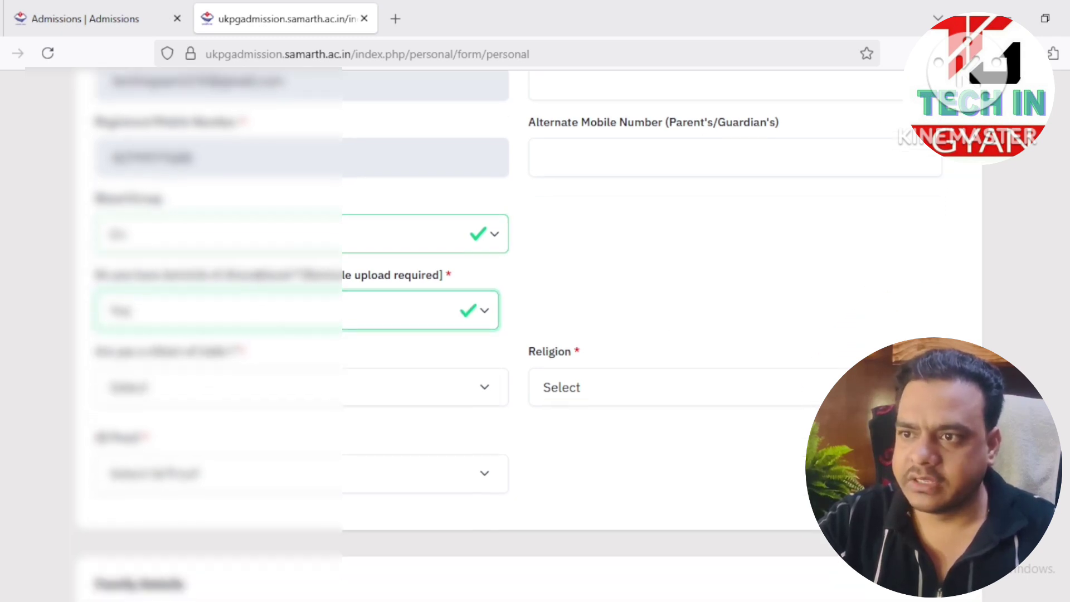
left_click(151, 323)
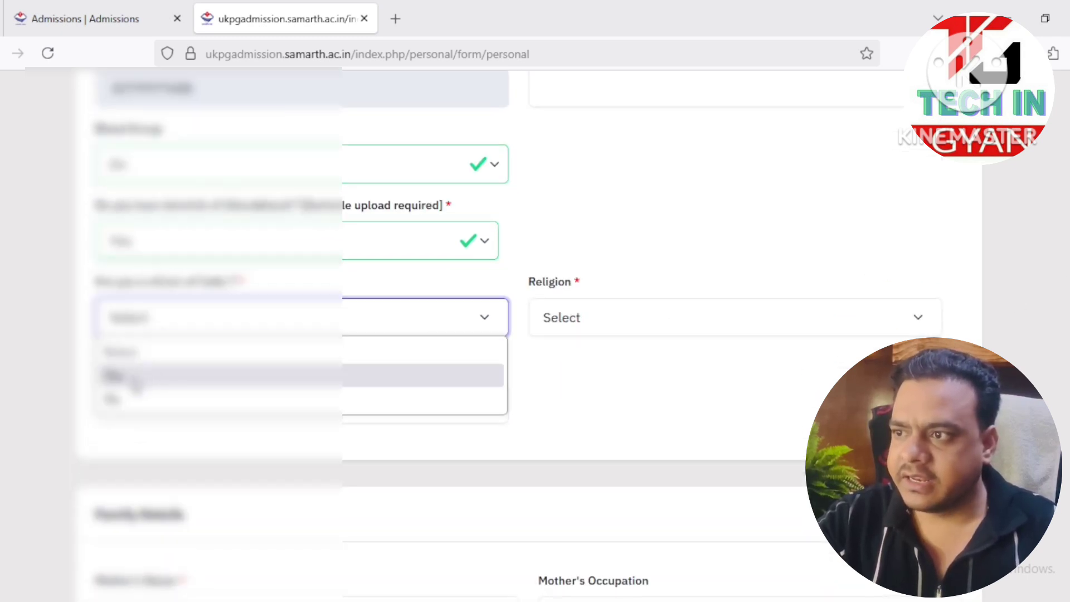
left_click(145, 376)
Step: Set religion to Islam, pick Other Valid Govt Identity as ID proof, and start its number
left_click(617, 313)
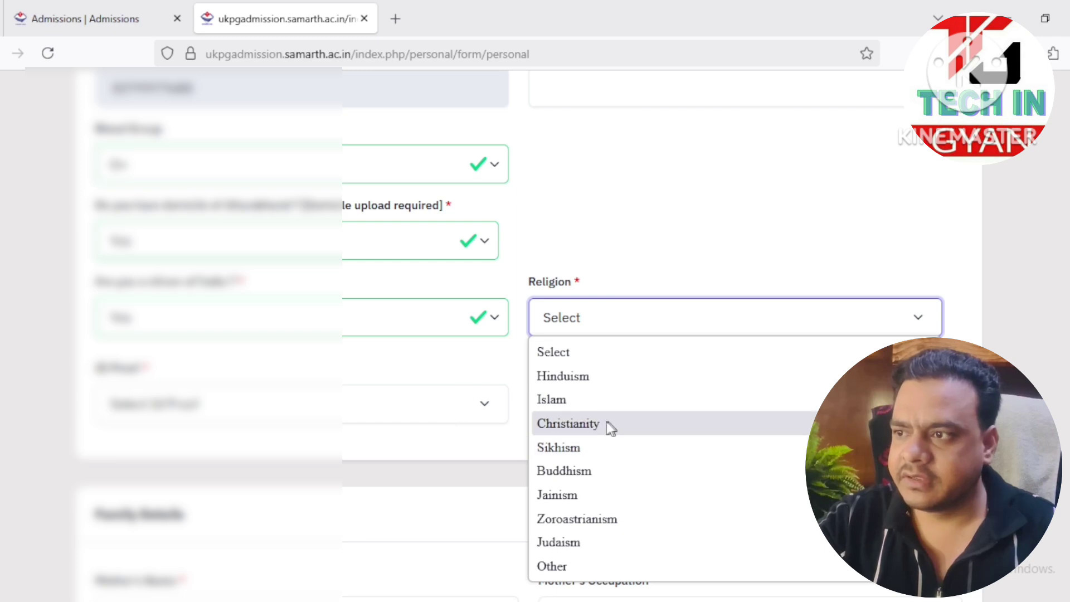
left_click(571, 374)
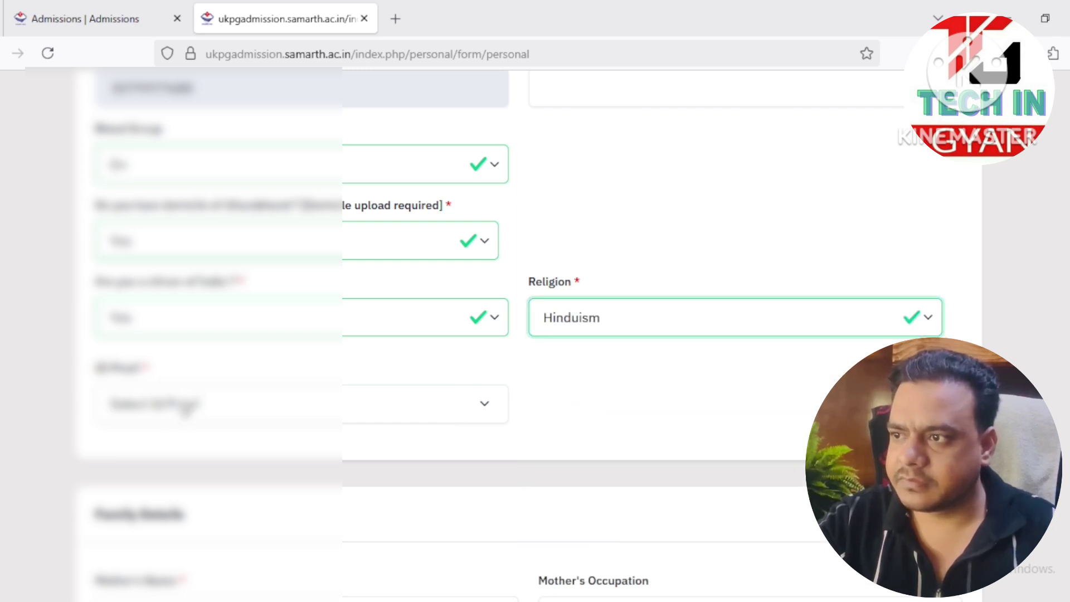
left_click(620, 329)
left_click(574, 400)
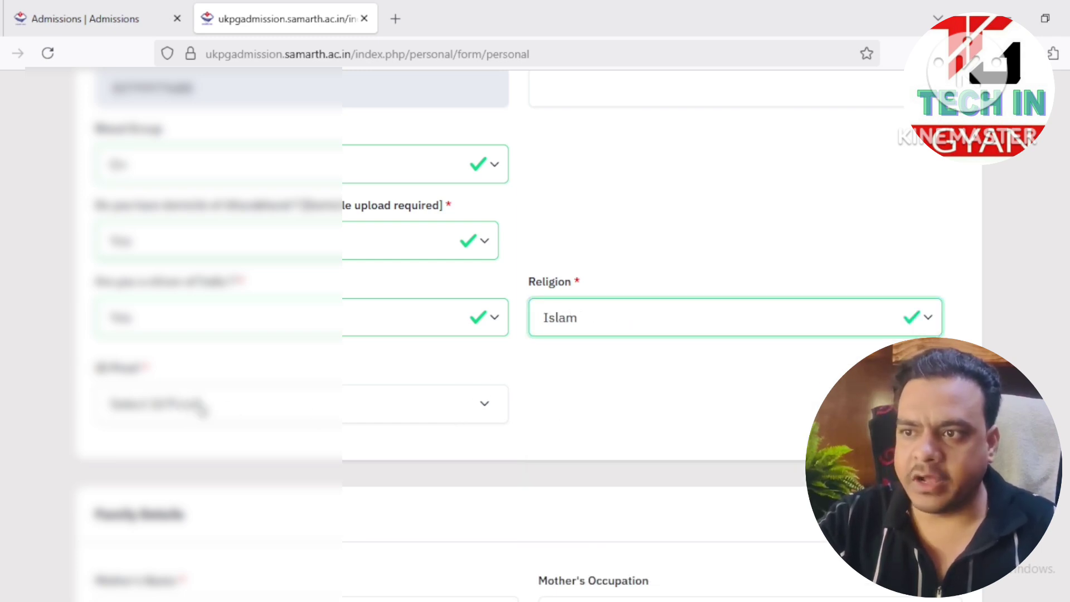
left_click(198, 402)
left_click(198, 368)
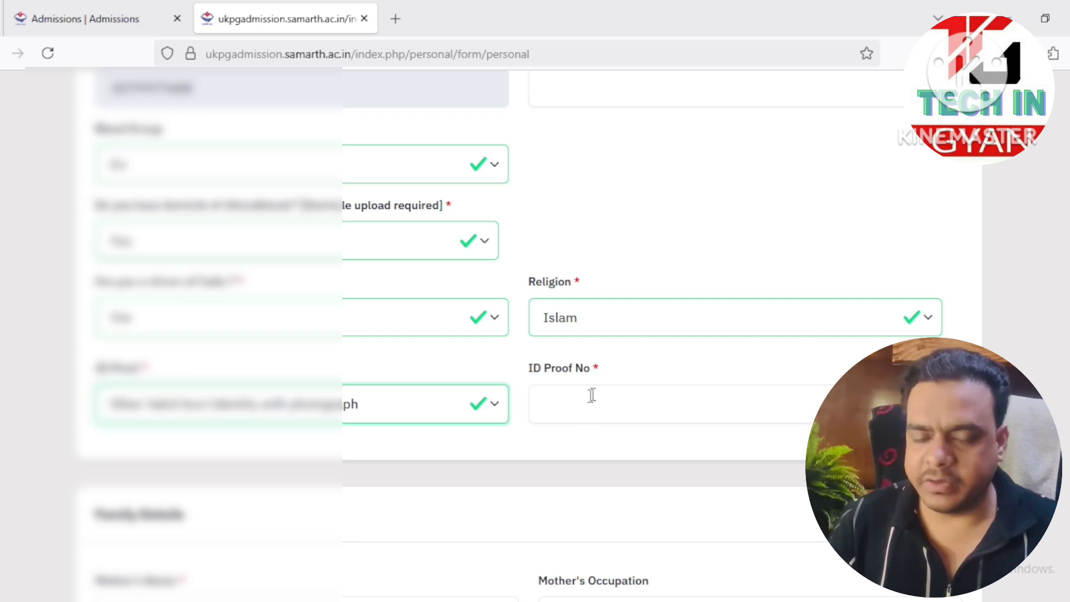
left_click(593, 392)
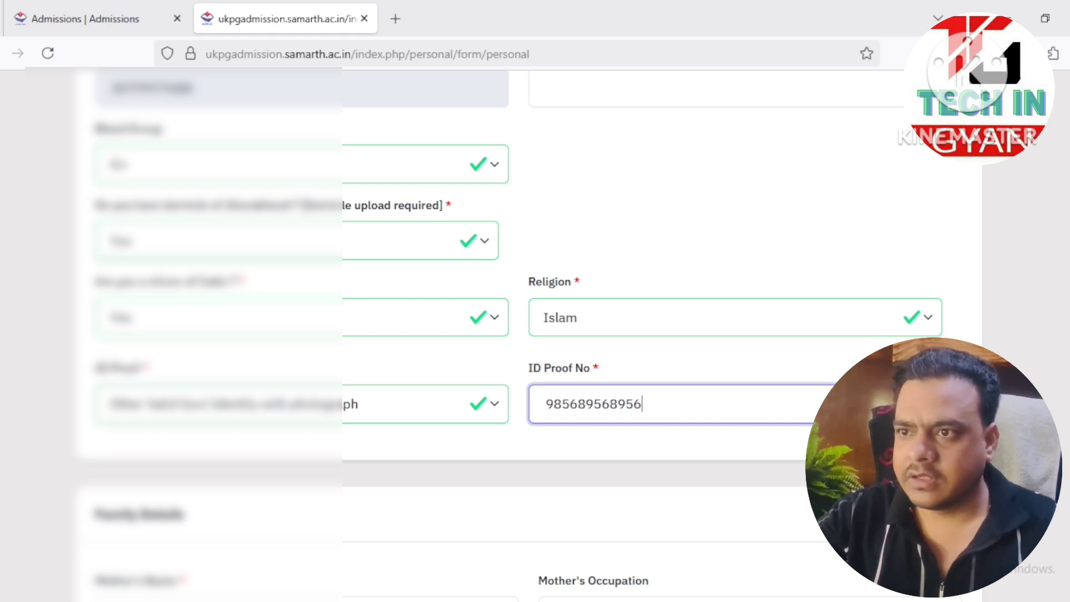
Step: Enter the mother's name, with occupation Not Applicable and qualification Non Graduate
scroll(658, 379, "down", 5)
left_click(132, 340)
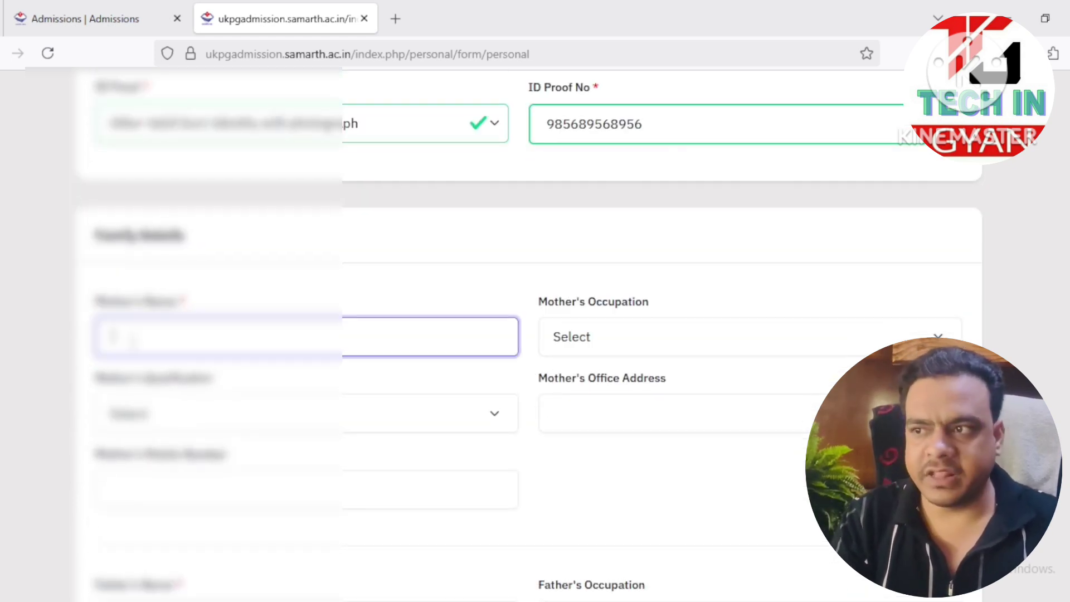
type("xyz")
key("Tab")
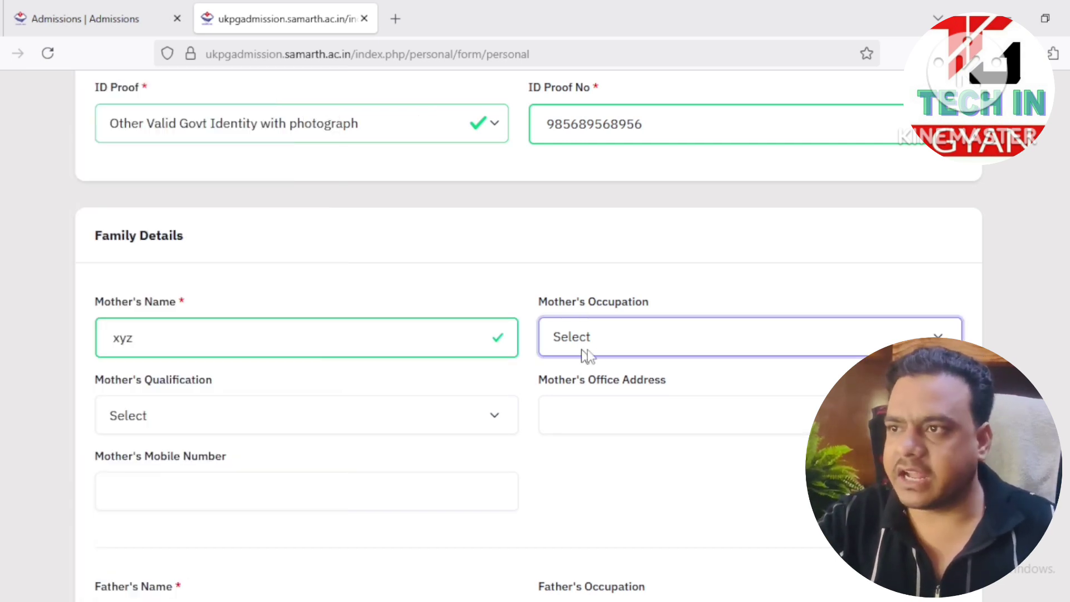
left_click(610, 349)
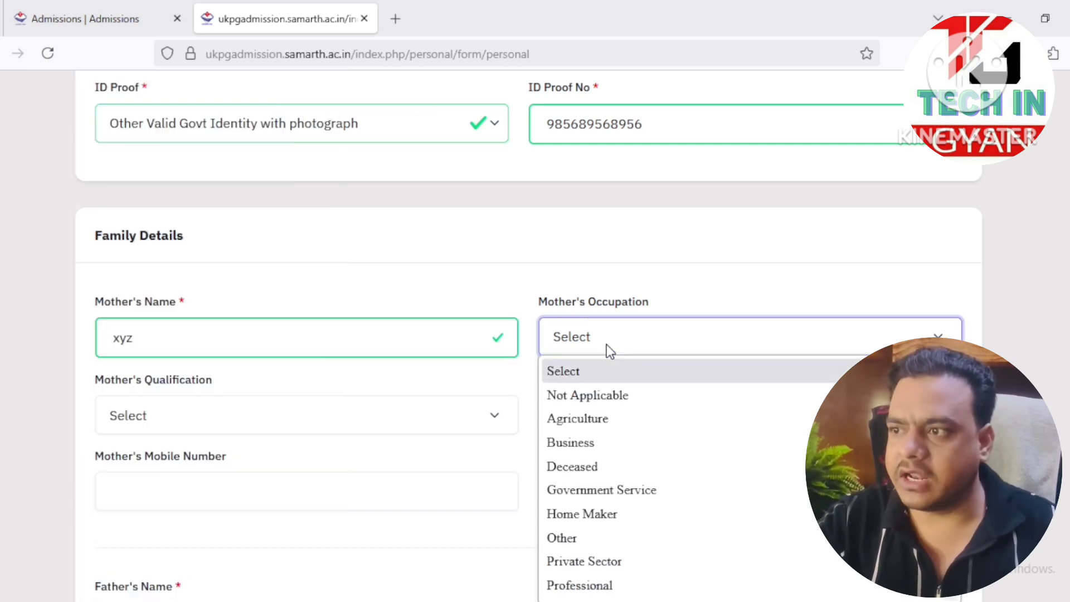
left_click(611, 396)
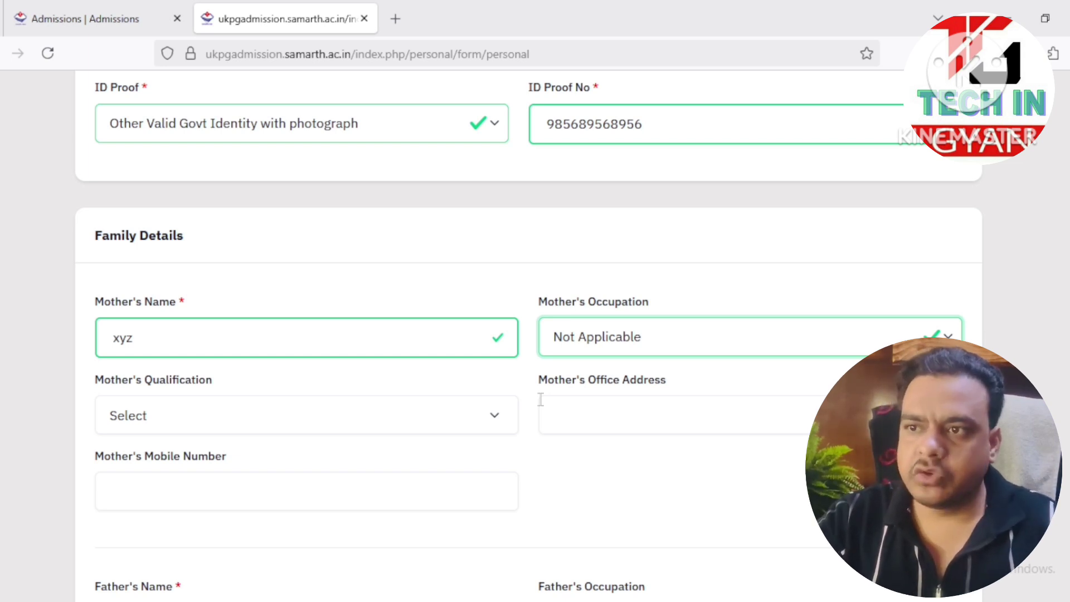
left_click(295, 416)
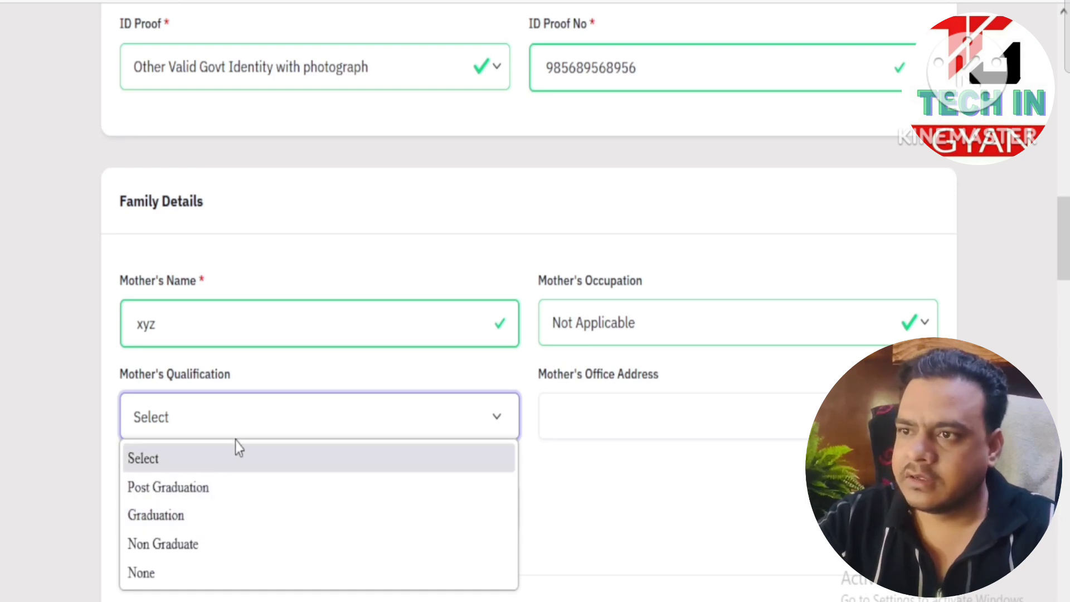
left_click(174, 544)
Step: Enter the father's name, occupation Not Applicable, qualification Post Graduation, and income Less than 1,00,000
scroll(1025, 322, "down", 6)
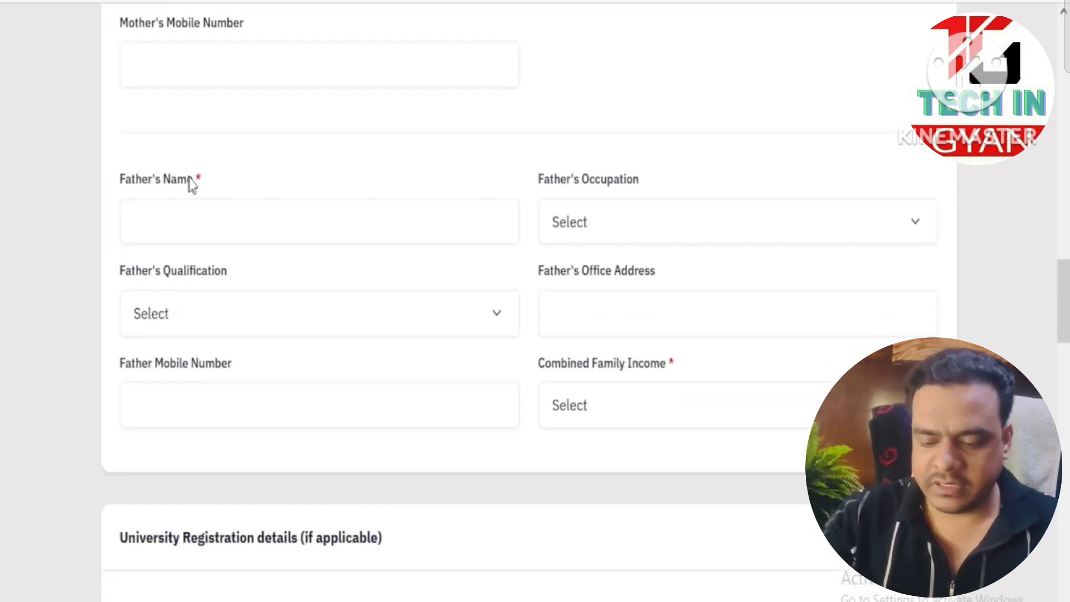
left_click_drag(189, 178, 207, 175)
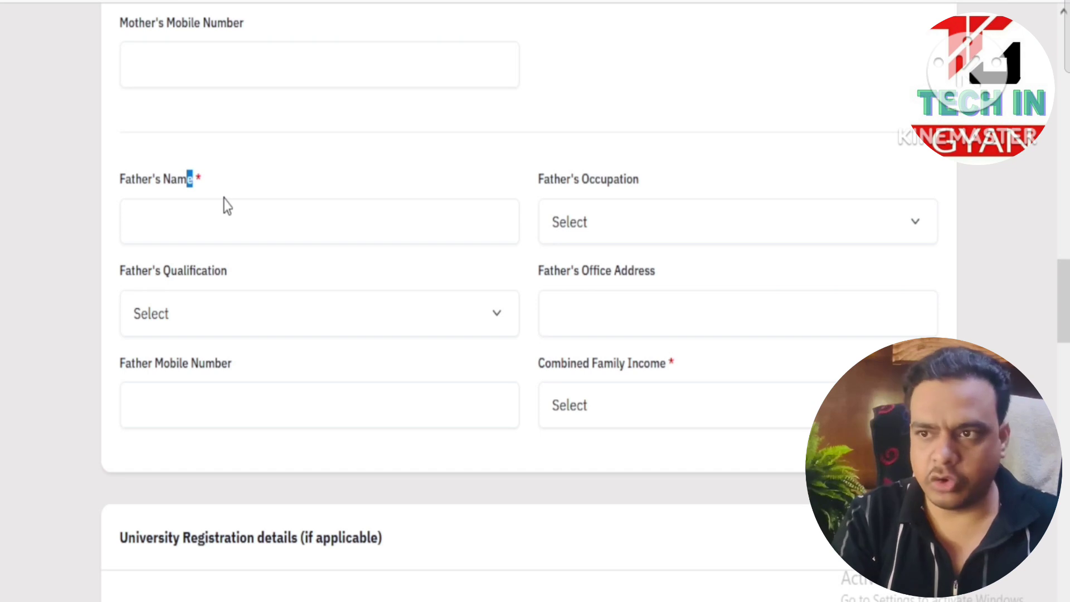
left_click(232, 224)
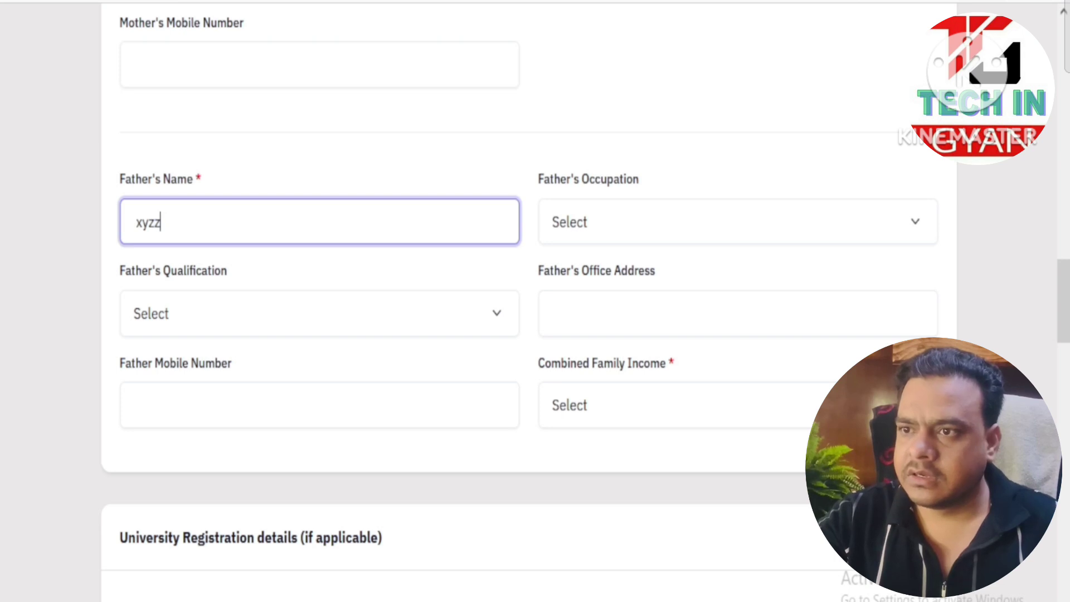
left_click(747, 239)
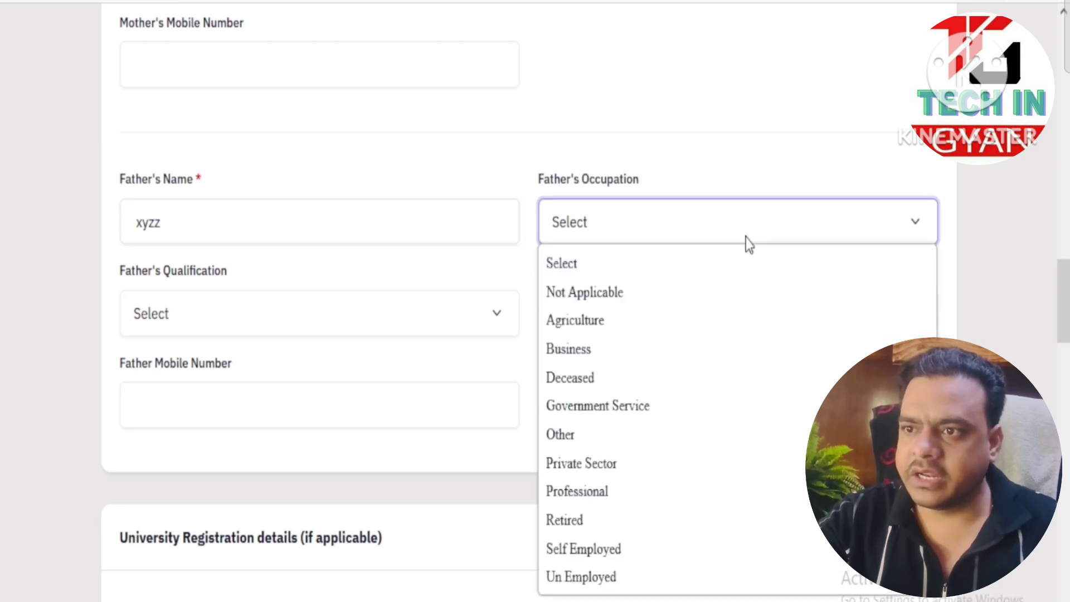
left_click(582, 301)
left_click(227, 313)
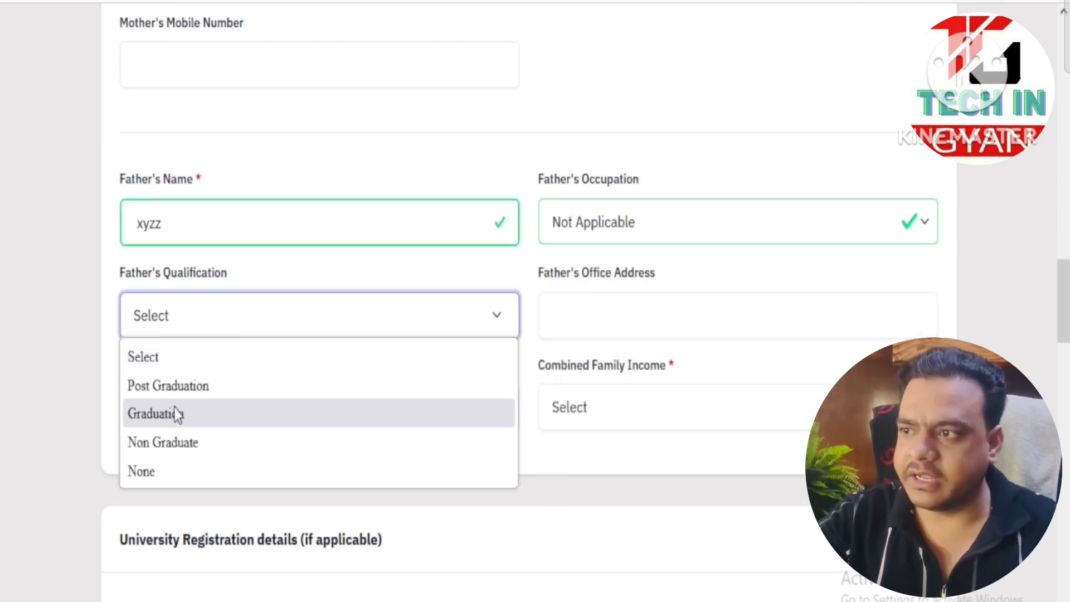
left_click(173, 445)
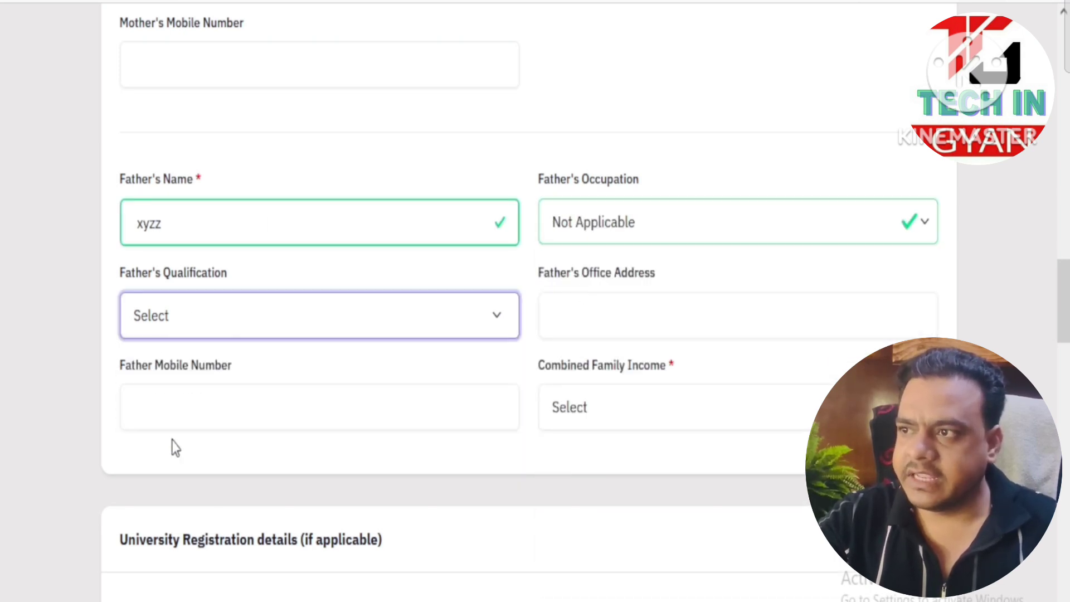
left_click(320, 338)
left_click(178, 384)
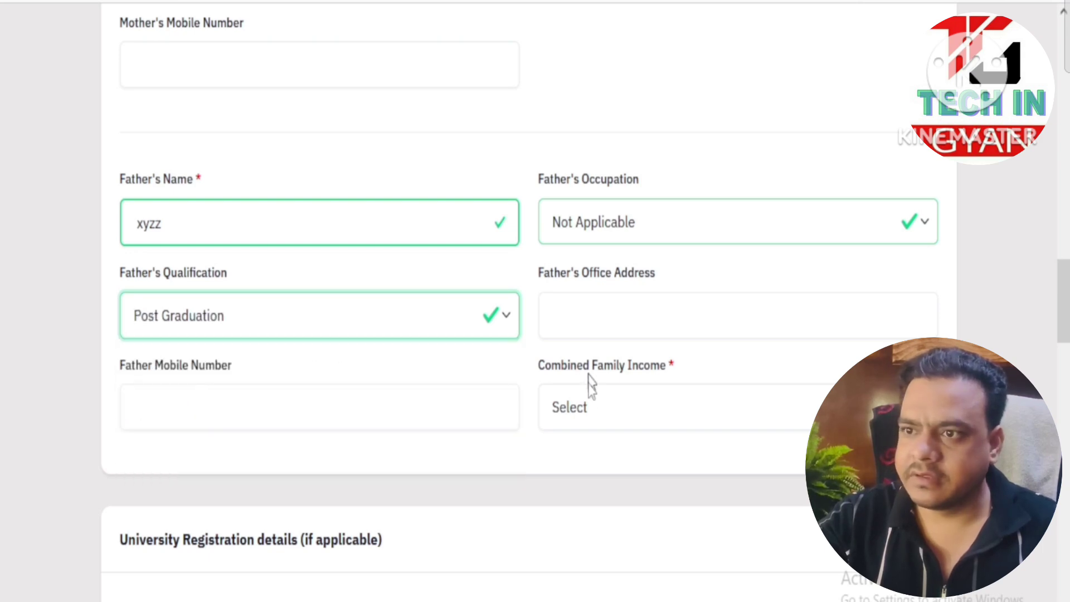
left_click(613, 419)
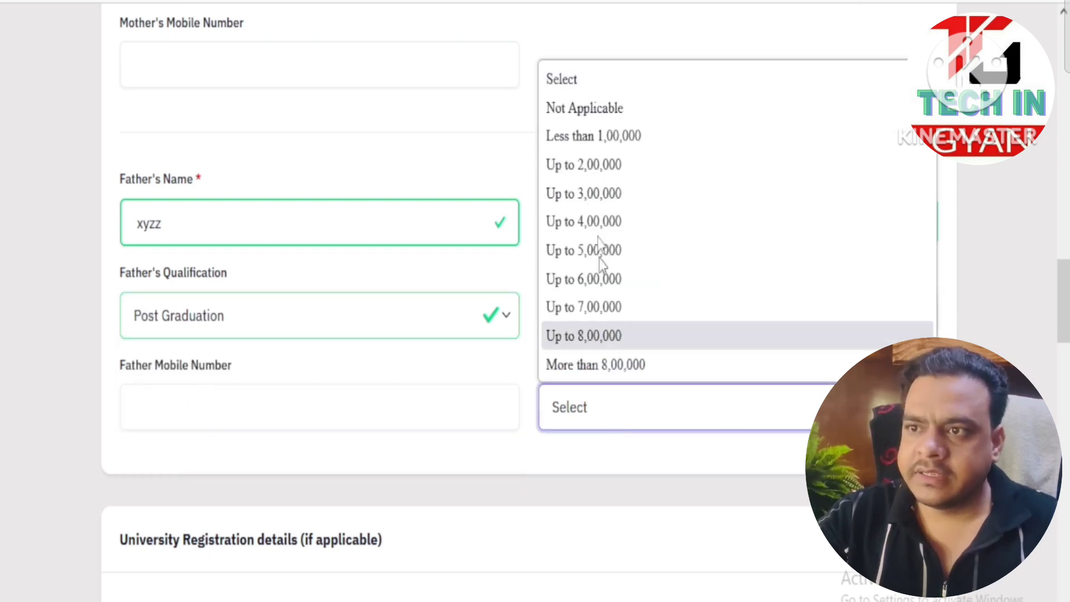
left_click(621, 136)
Step: Answer No to having enrolled in the University before
scroll(254, 390, "down", 6)
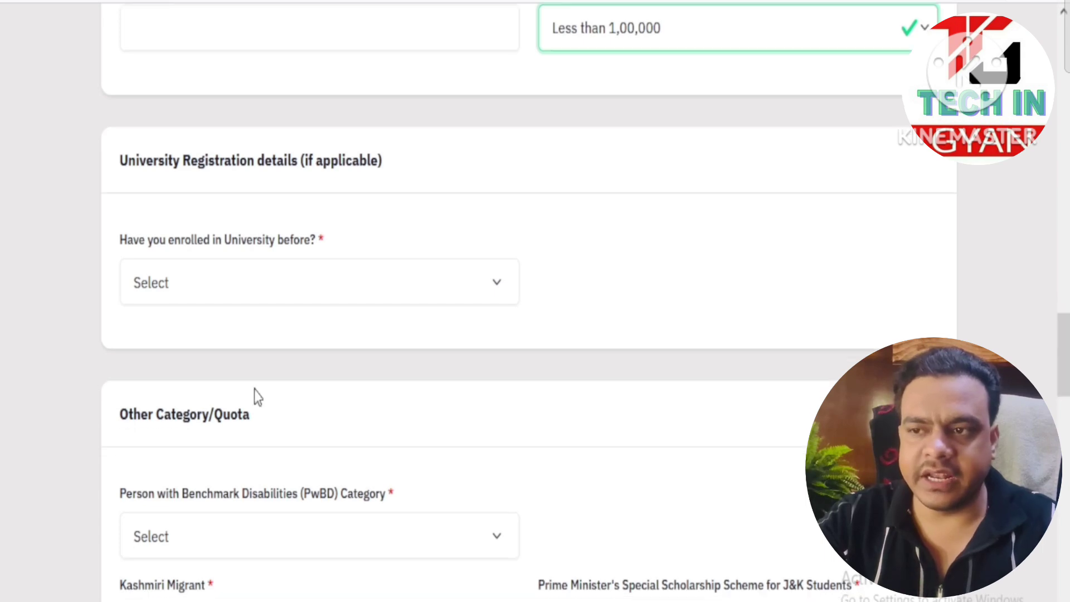
left_click(262, 282)
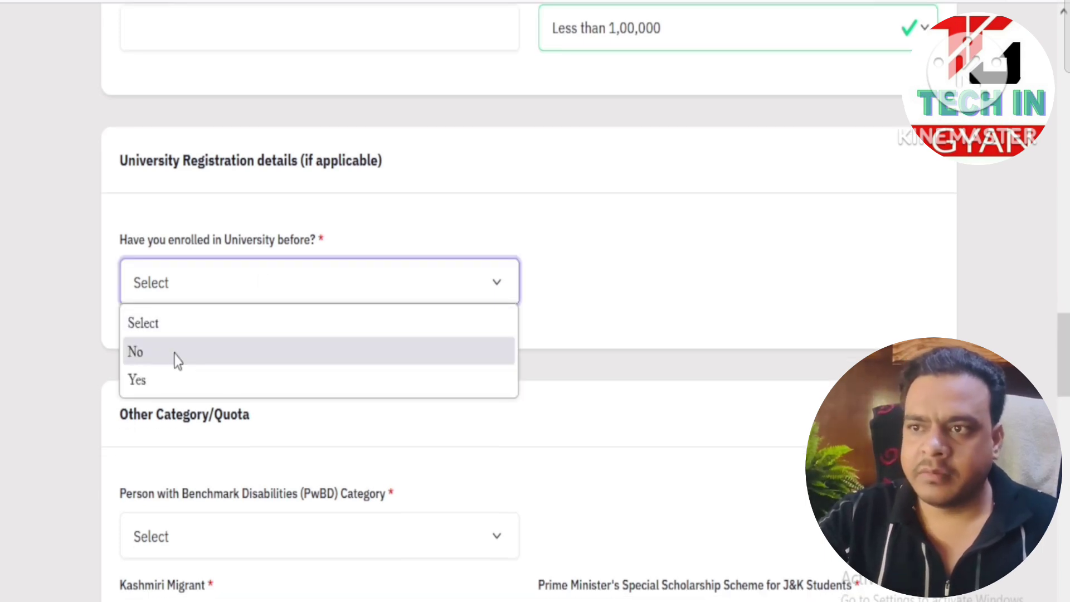
left_click(177, 360)
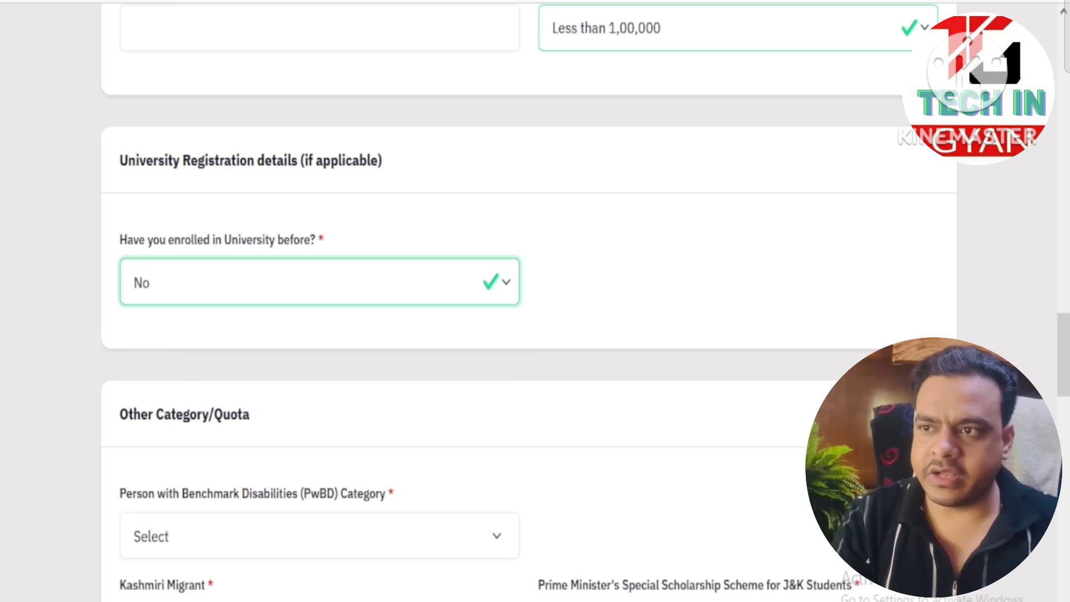
Step: Set Kashmiri Migrant, PM scholarship and PwBD to Not Applicable, and ex-serviceman and freedom fighter to No
scroll(173, 359, "down", 5)
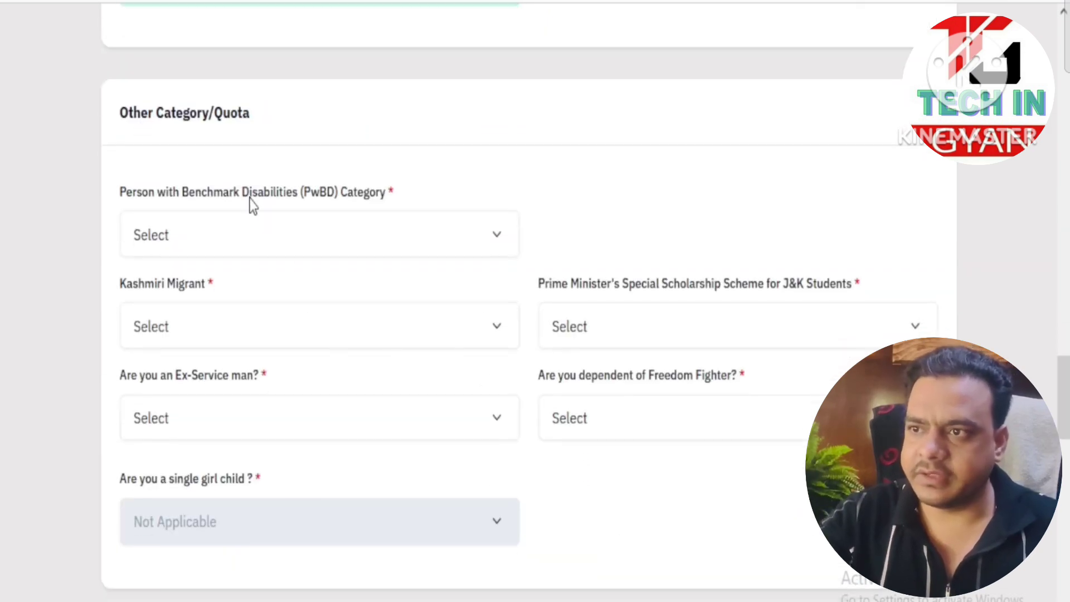
left_click(251, 232)
key("Tab")
key("n")
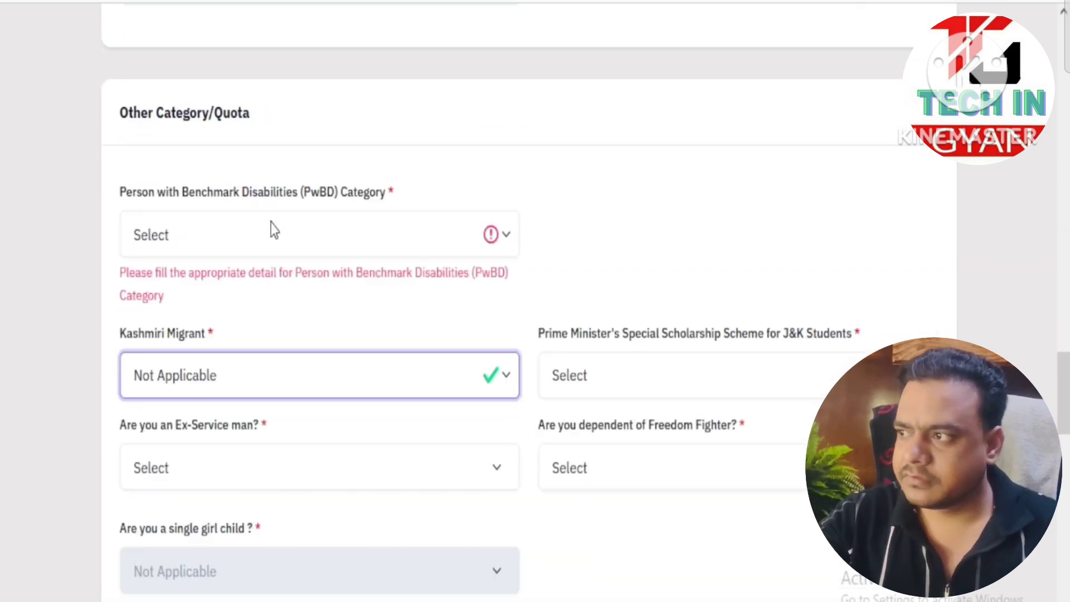
key("Tab")
key("n")
key("Tab")
key("n")
key("Tab")
key("n")
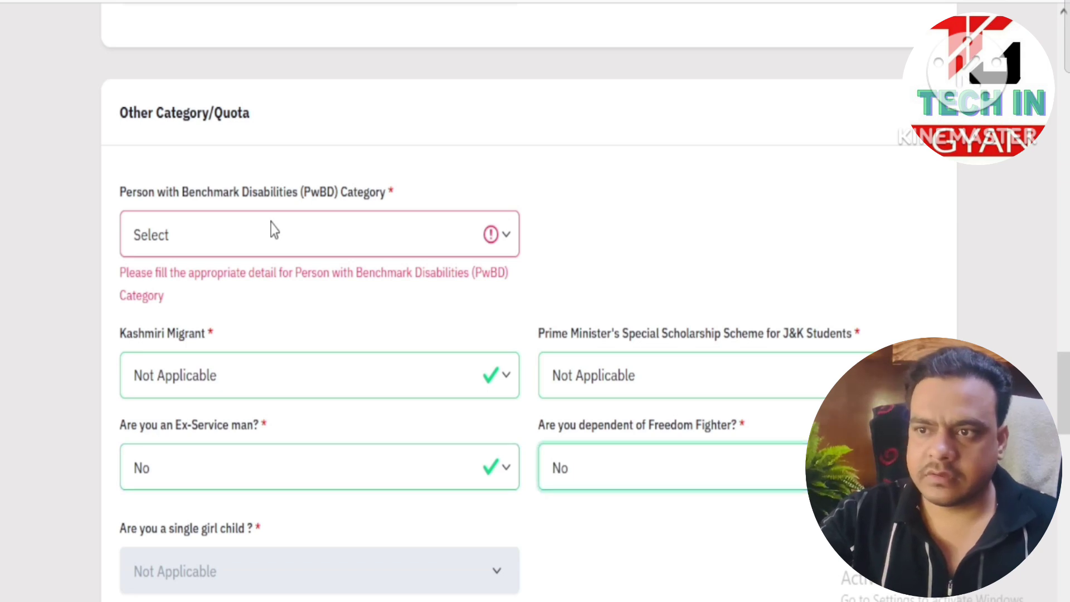
left_click(269, 233)
left_click(172, 303)
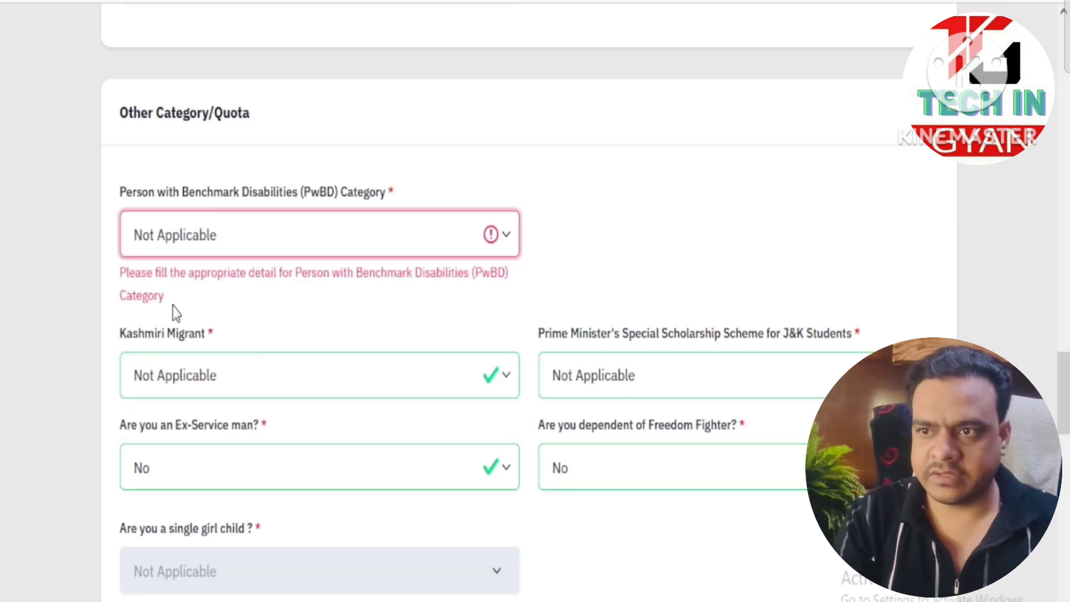
scroll(172, 306, "down", 8)
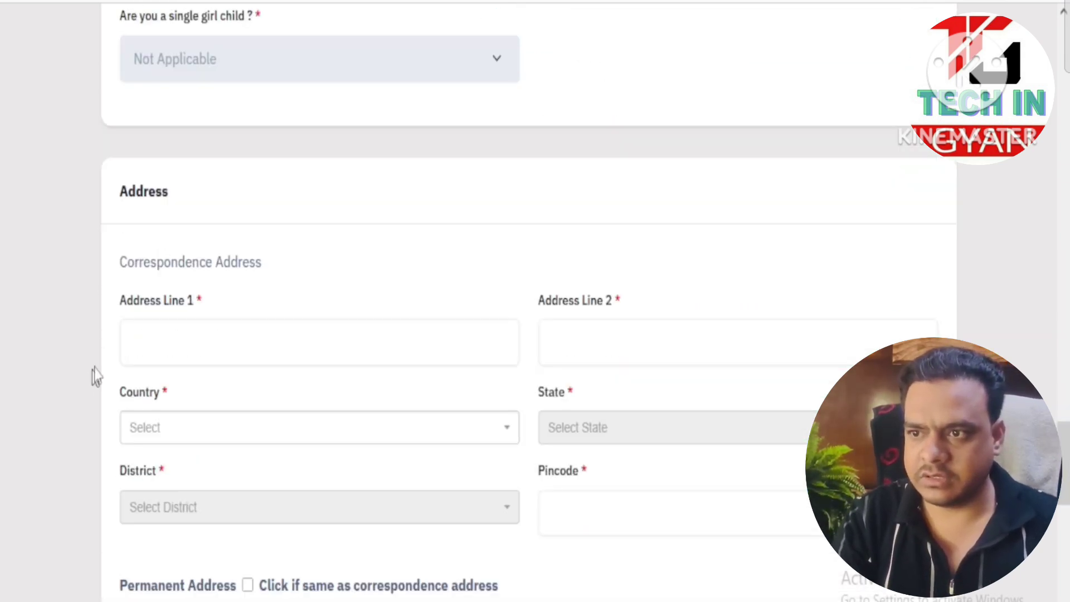
Step: Fill in the correspondence address lines and set the country to India
left_click(182, 341)
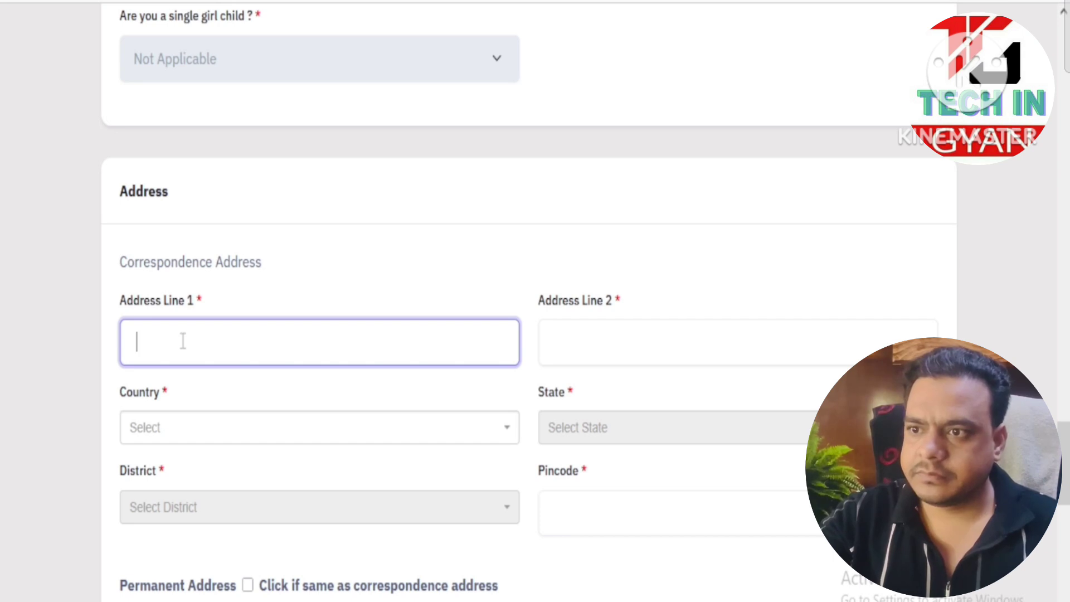
key("Tab")
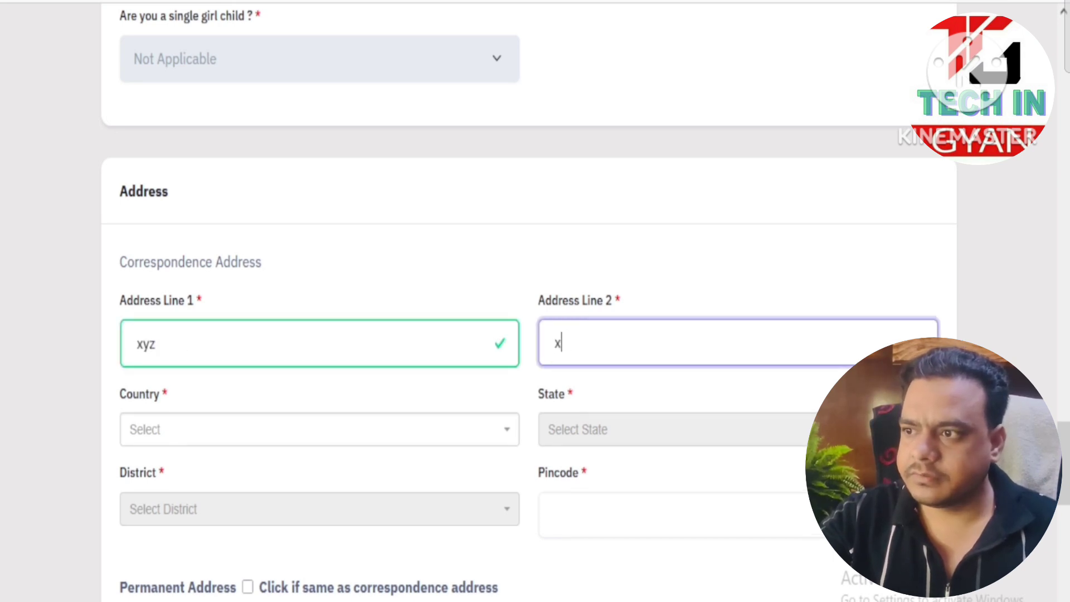
key("Tab")
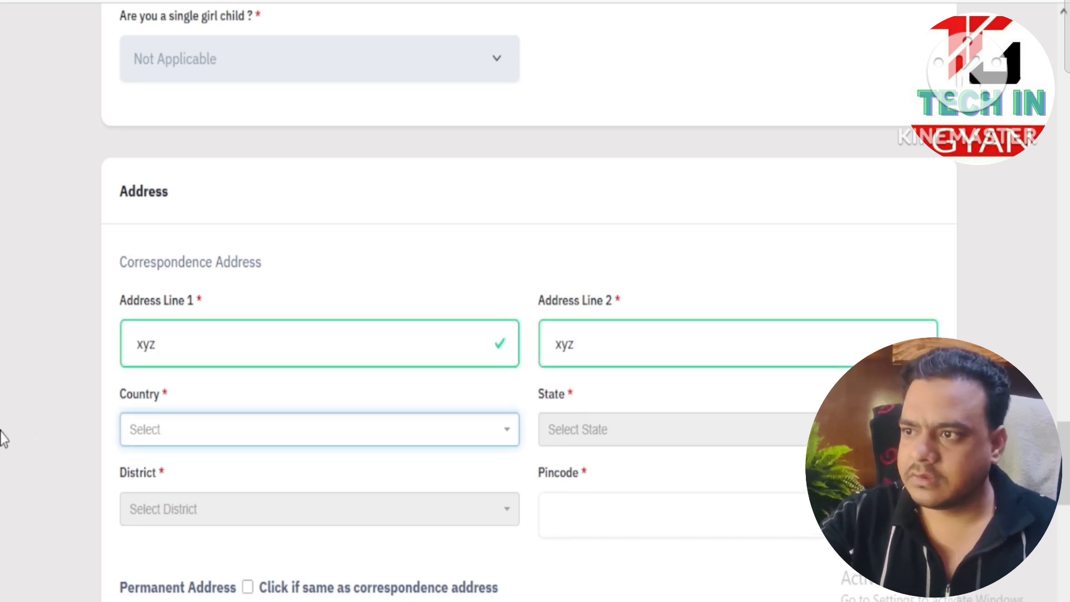
left_click(190, 430)
left_click(158, 232)
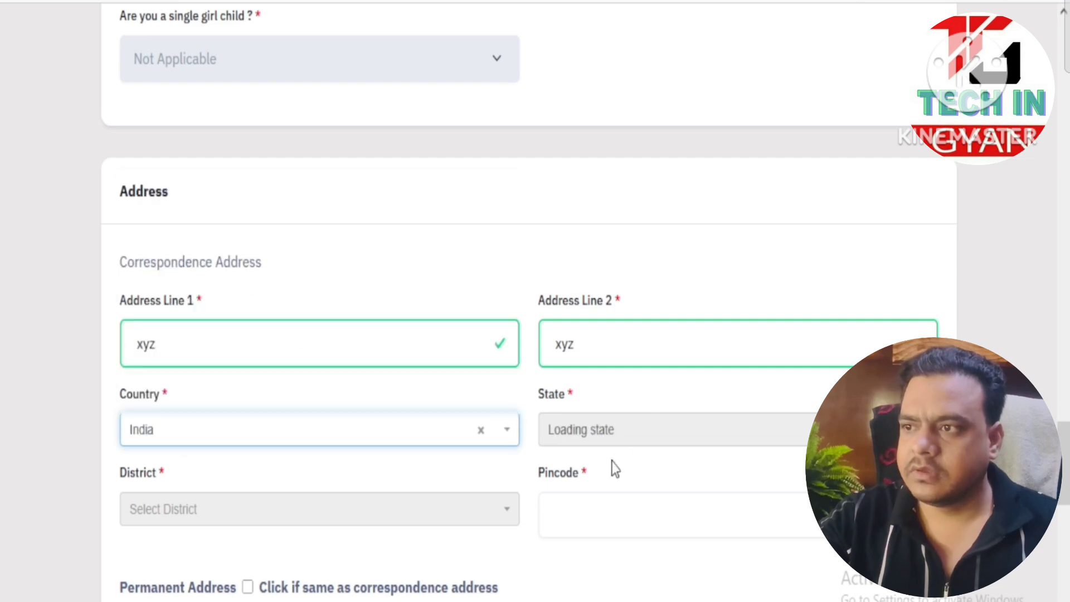
scroll(800, 423, "down", 2)
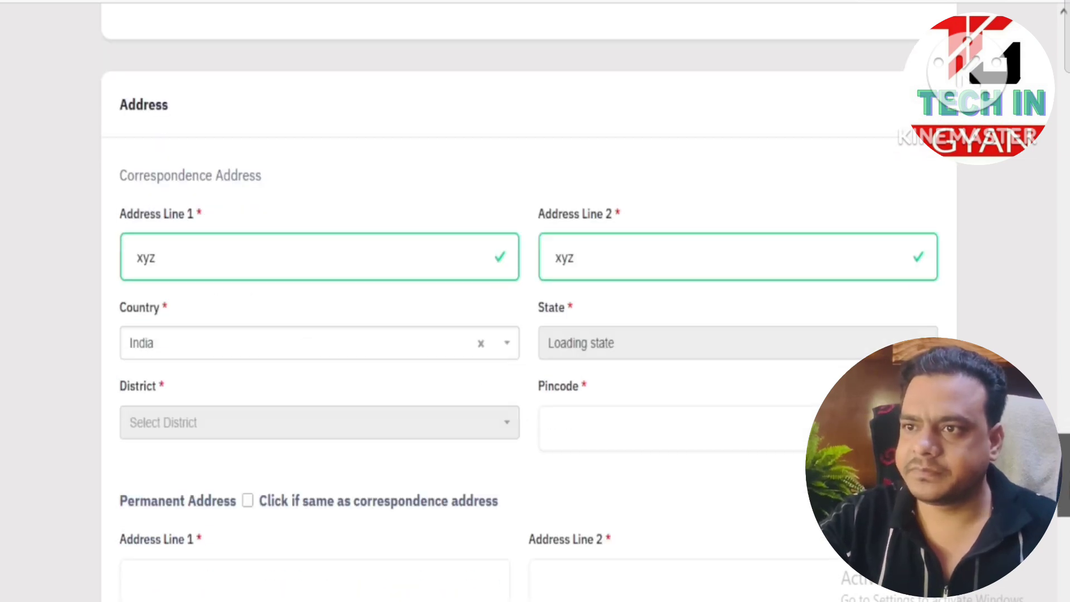
scroll(801, 422, "down", 1)
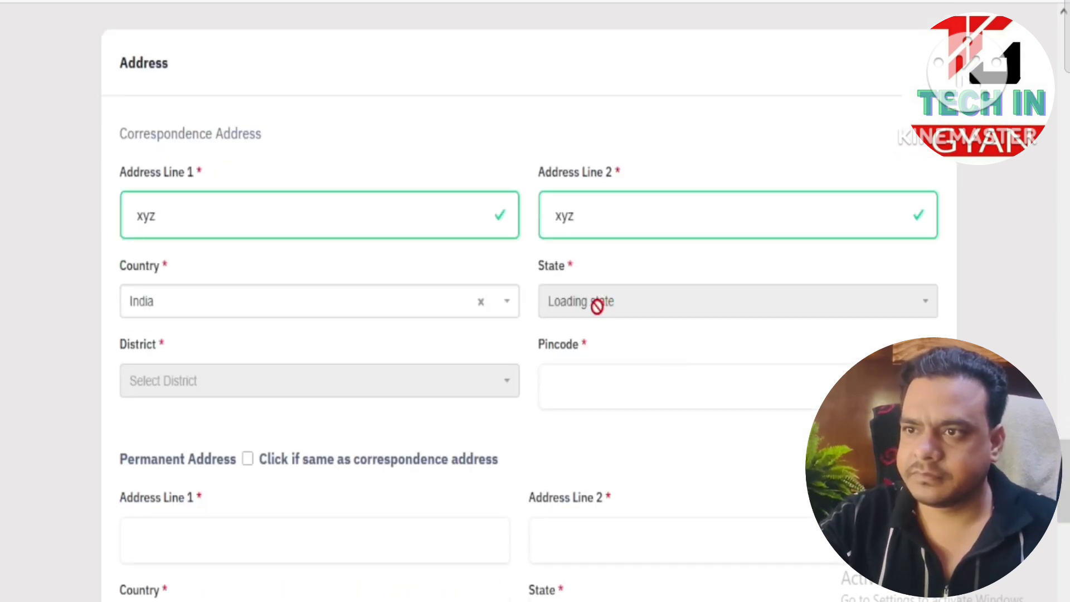
left_click(358, 306)
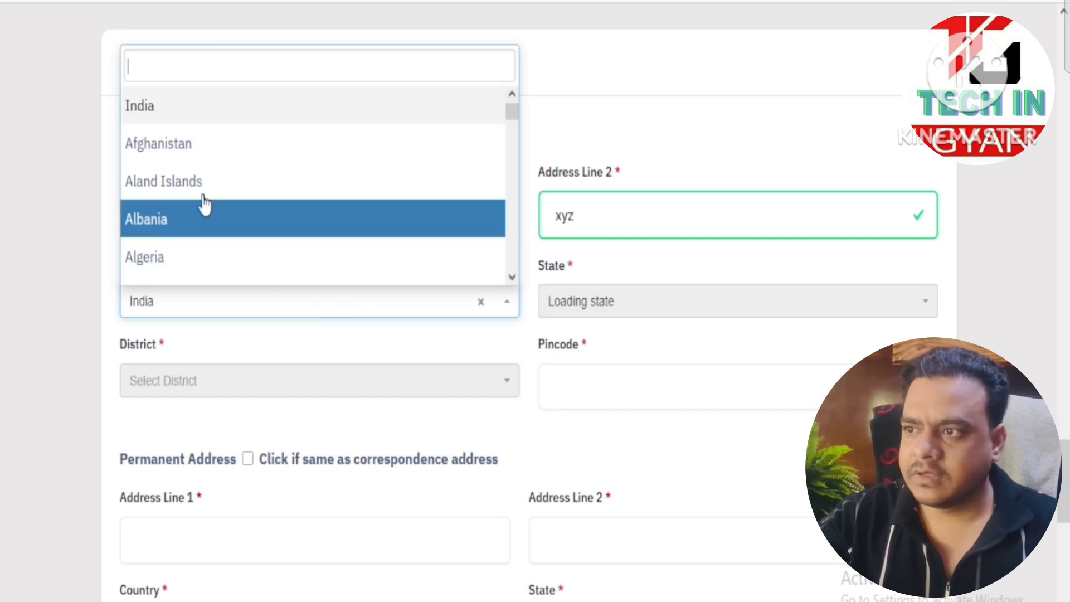
left_click(252, 301)
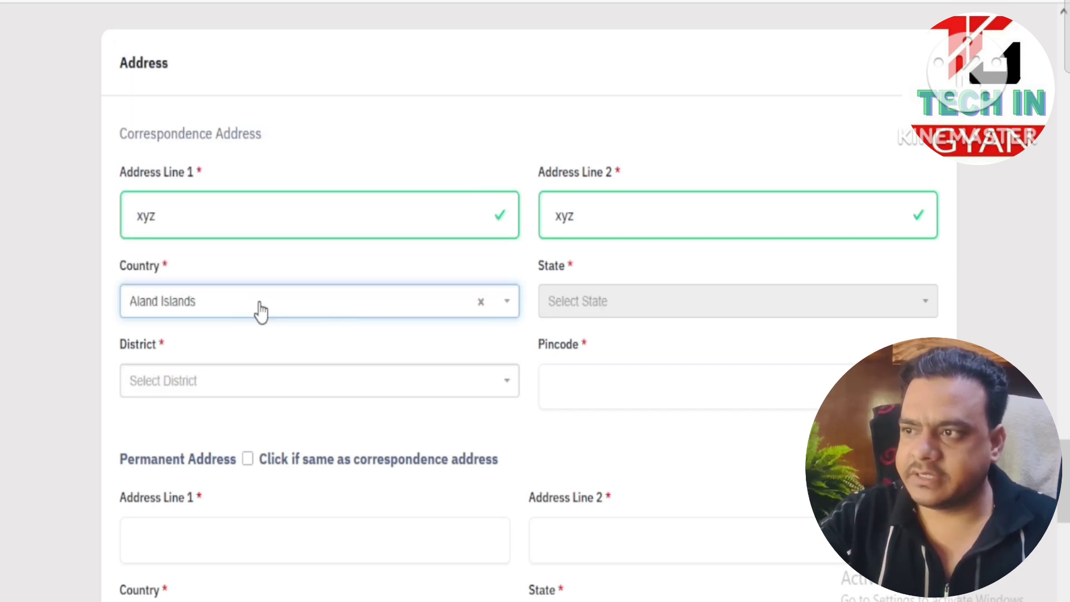
left_click(256, 310)
left_click(173, 114)
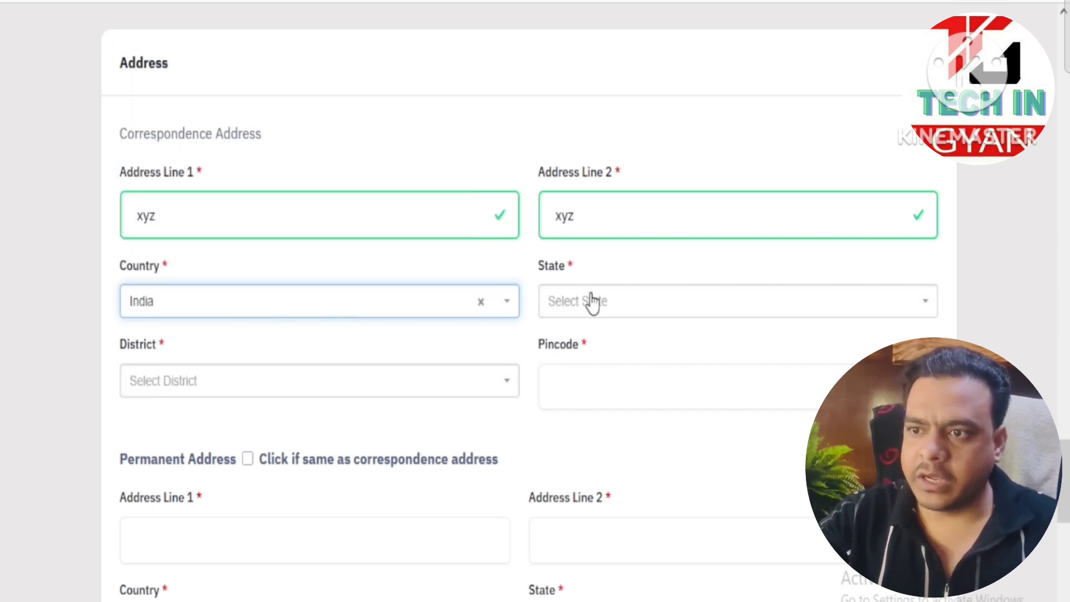
Step: Choose state Uttarakhand, district UTTARKASHI, enter the pincode, and copy it to the permanent address
left_click(616, 308)
scroll(641, 435, "down", 15)
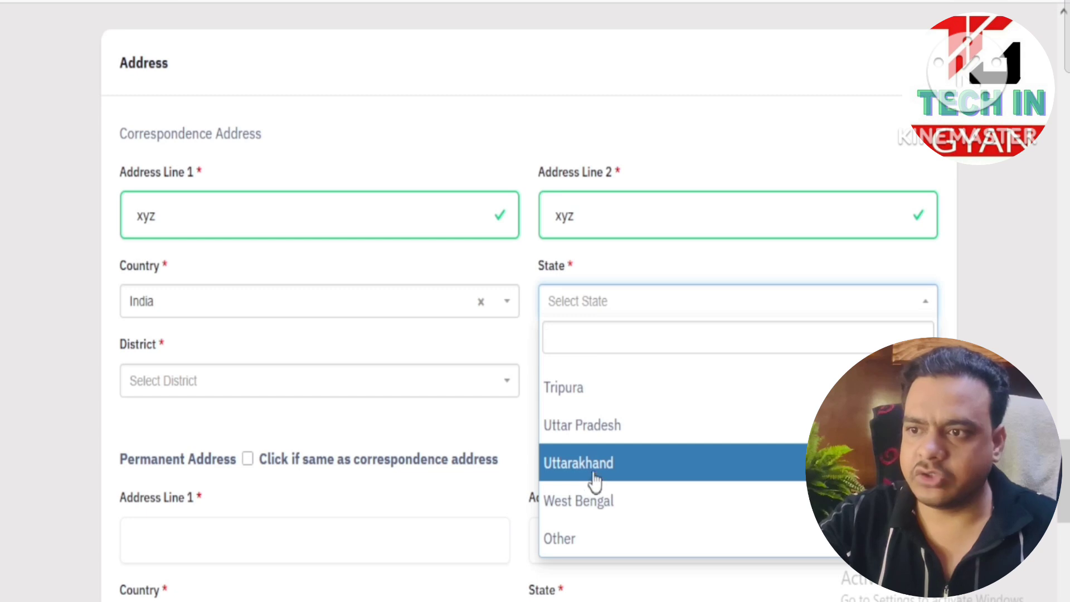
left_click(606, 464)
left_click(286, 385)
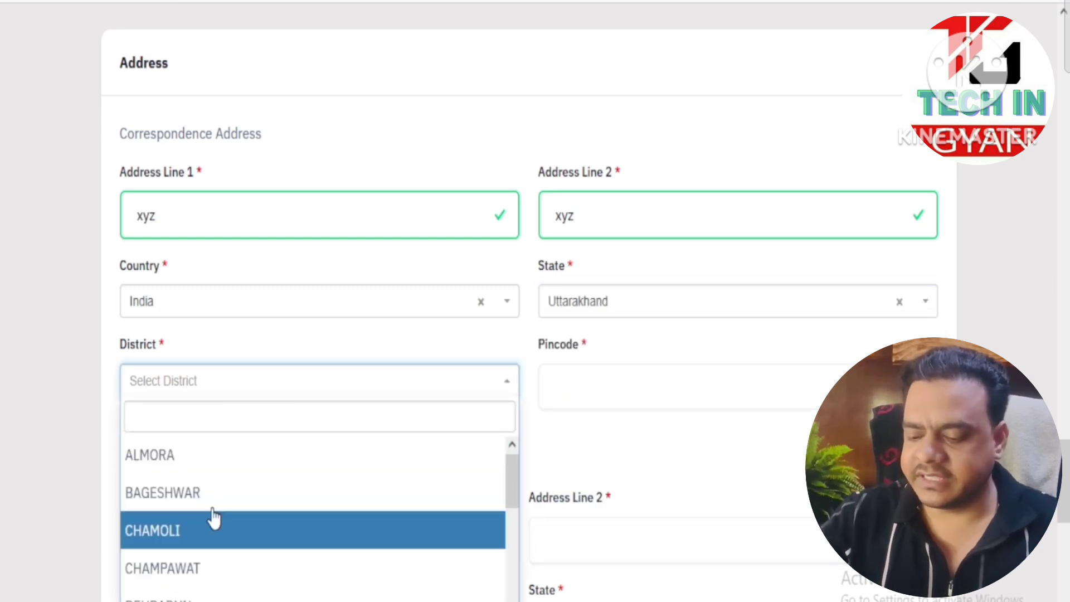
scroll(209, 514, "down", 5)
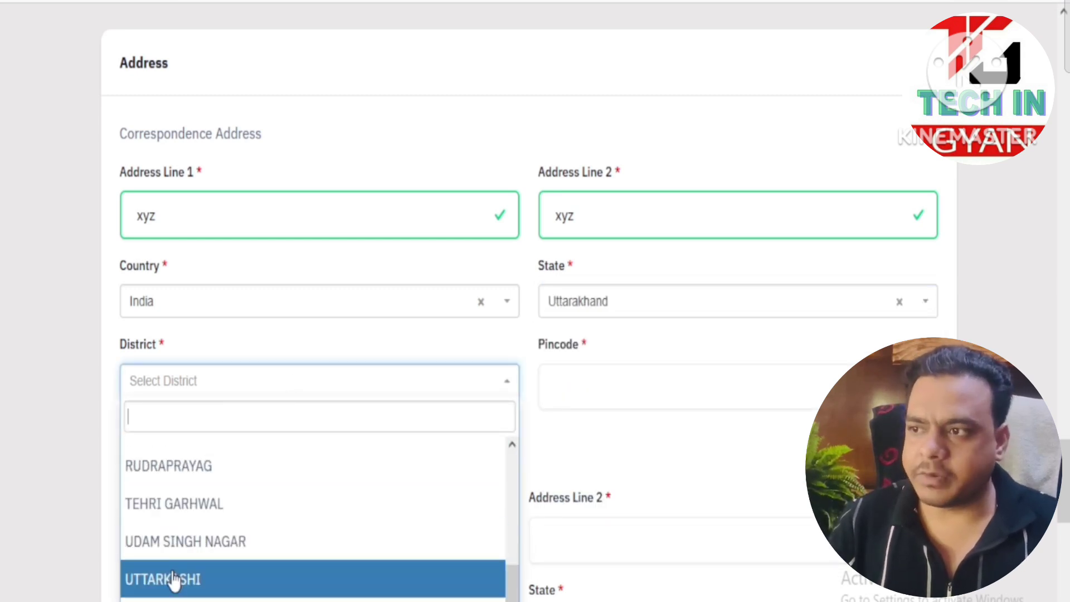
left_click(203, 577)
left_click(609, 394)
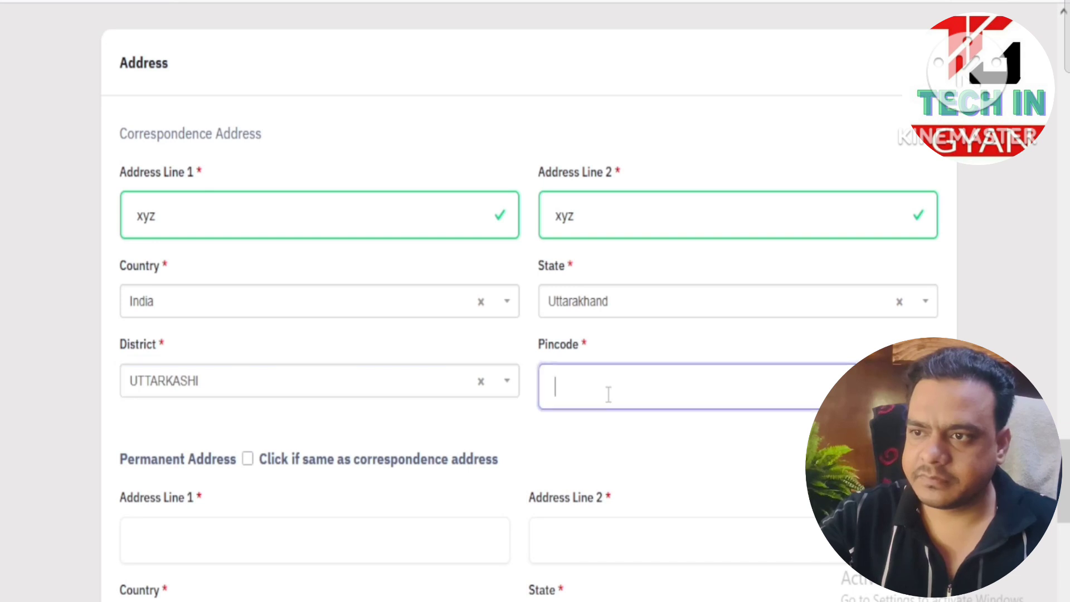
type("244713")
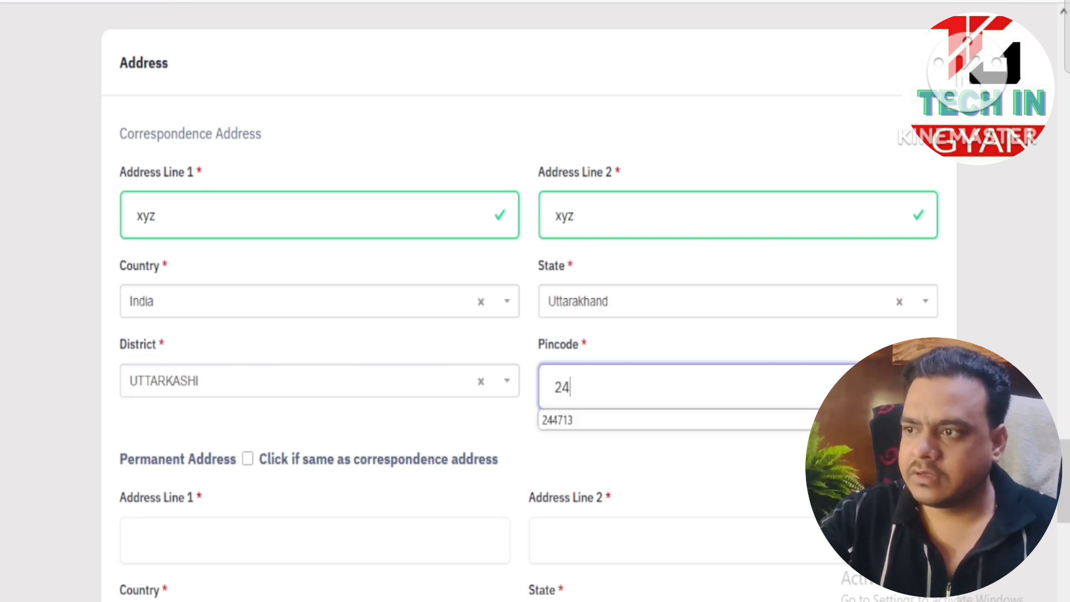
left_click(248, 459)
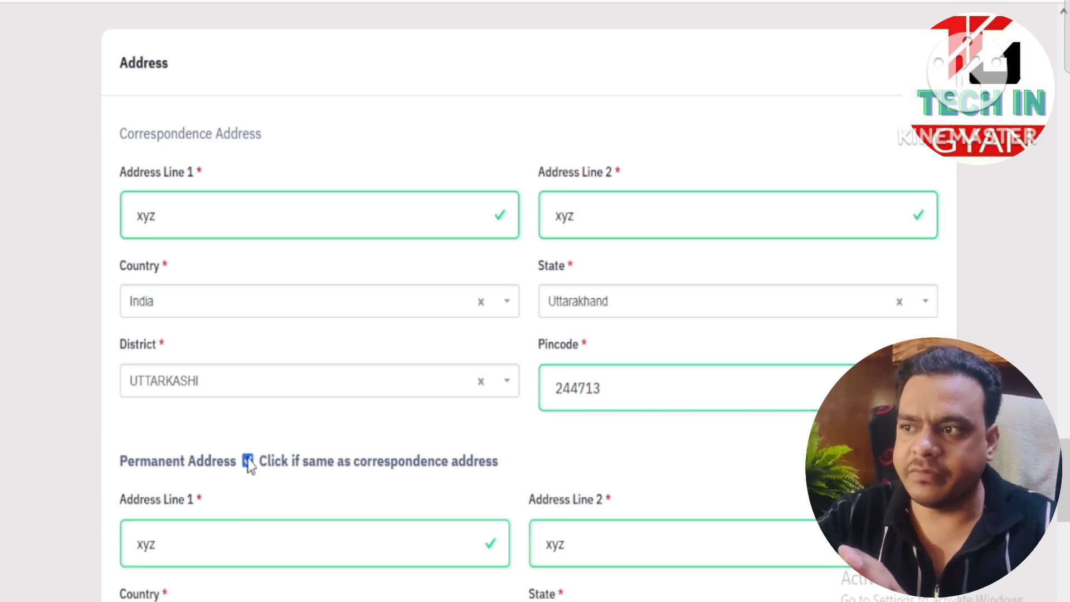
scroll(769, 470, "down", 10)
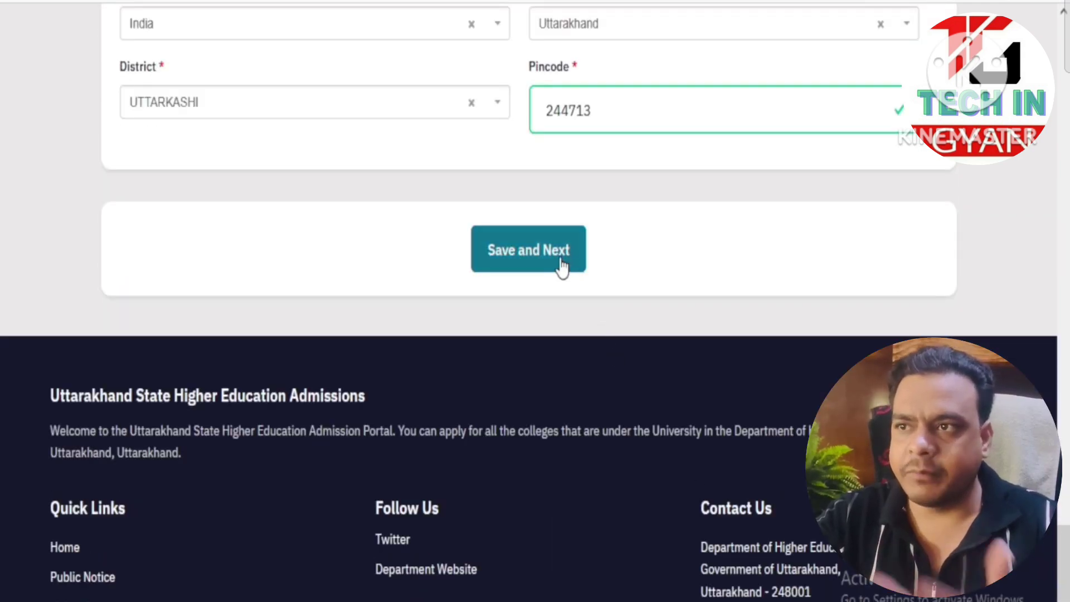
Step: Save and confirm the profile details, then proceed to the Other Details step
left_click(552, 260)
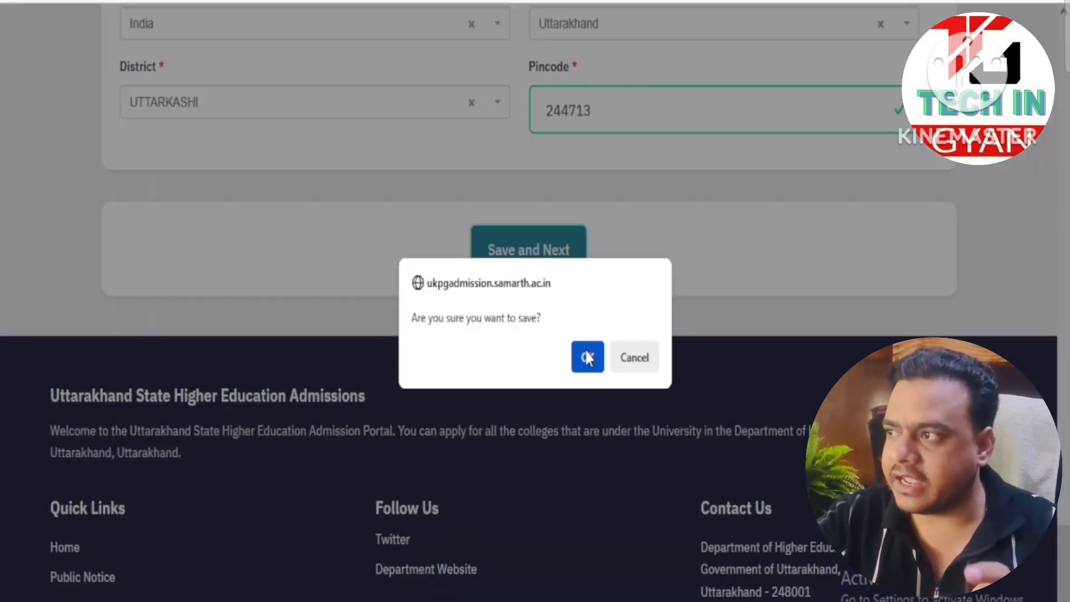
left_click(587, 358)
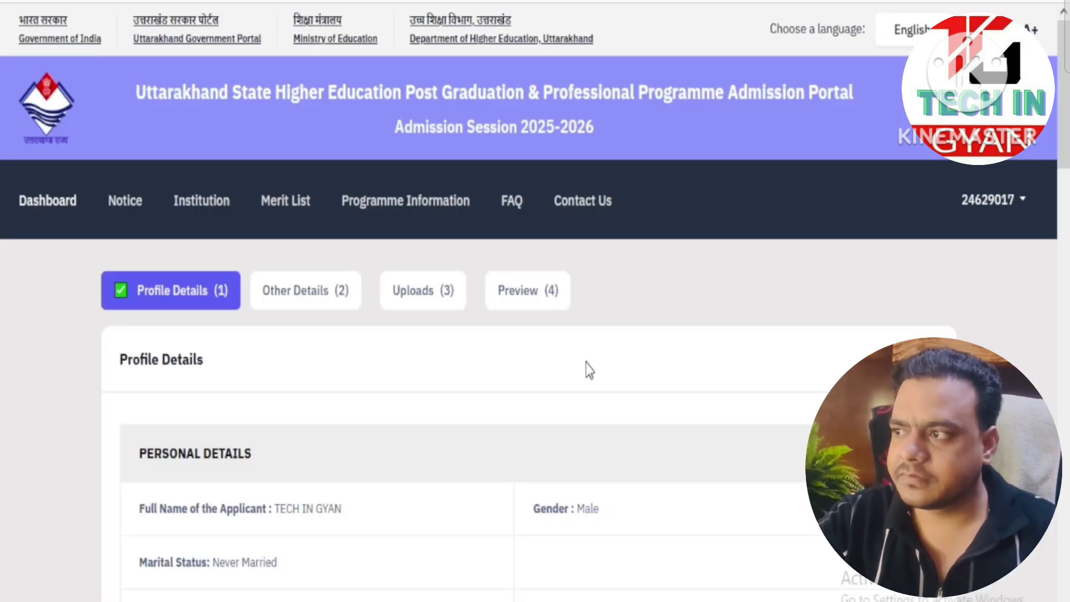
left_click_drag(1064, 117, 1064, 579)
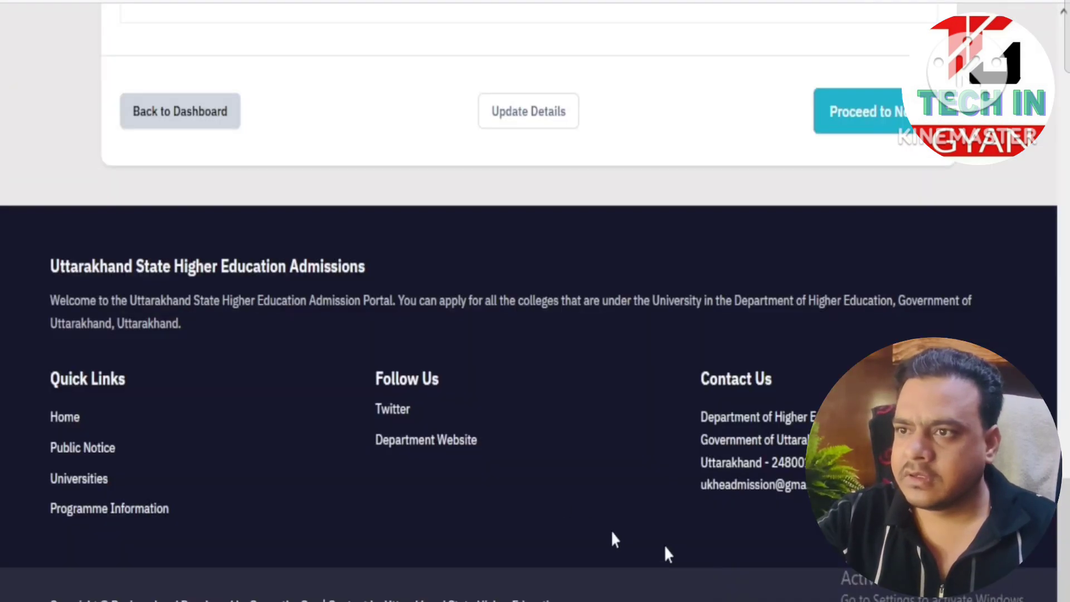
left_click(905, 129)
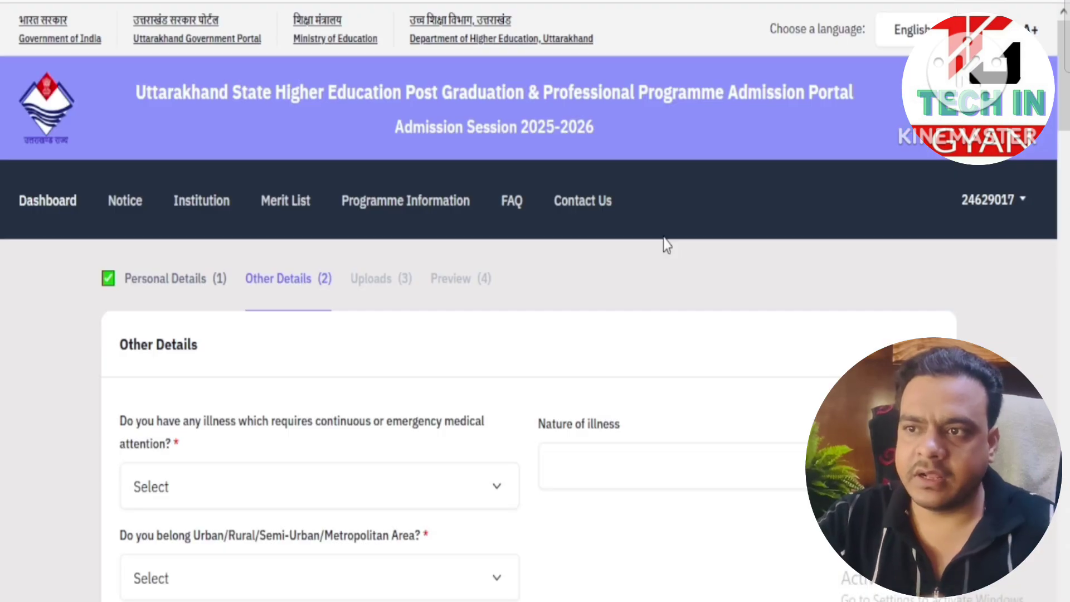
Step: Answer No to needing medical attention and set the area type to Urban
scroll(710, 321, "down", 15)
scroll(710, 321, "up", 5)
scroll(249, 306, "up", 15)
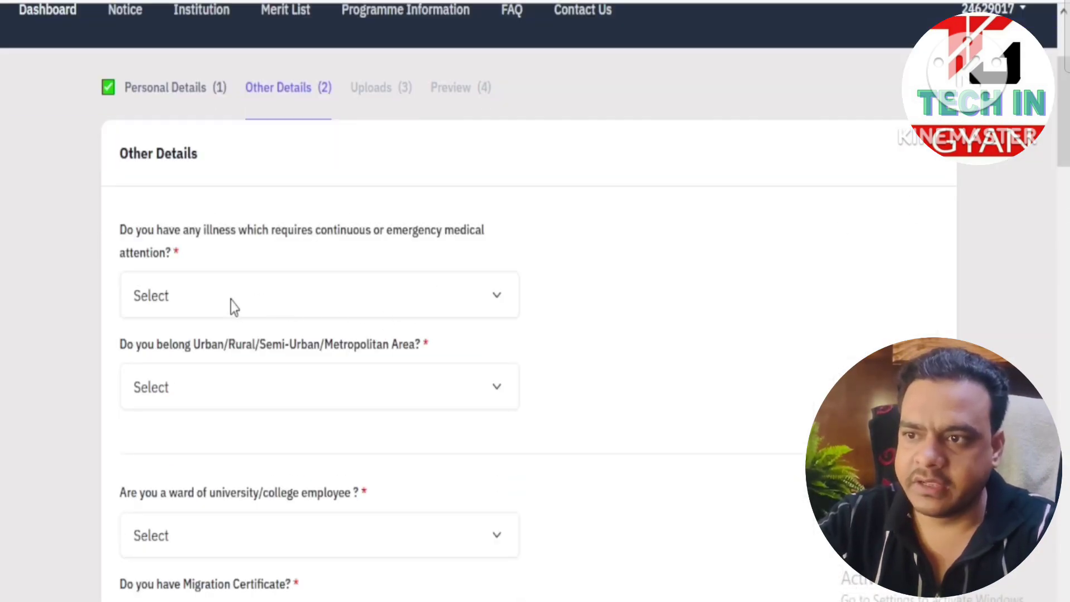
left_click(233, 307)
left_click(147, 365)
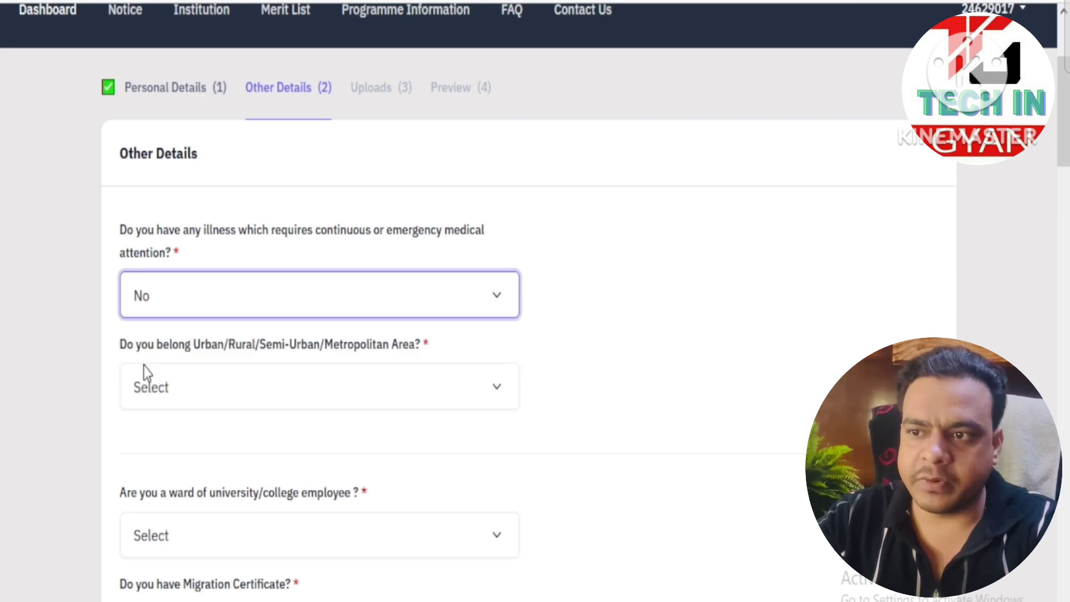
left_click(192, 386)
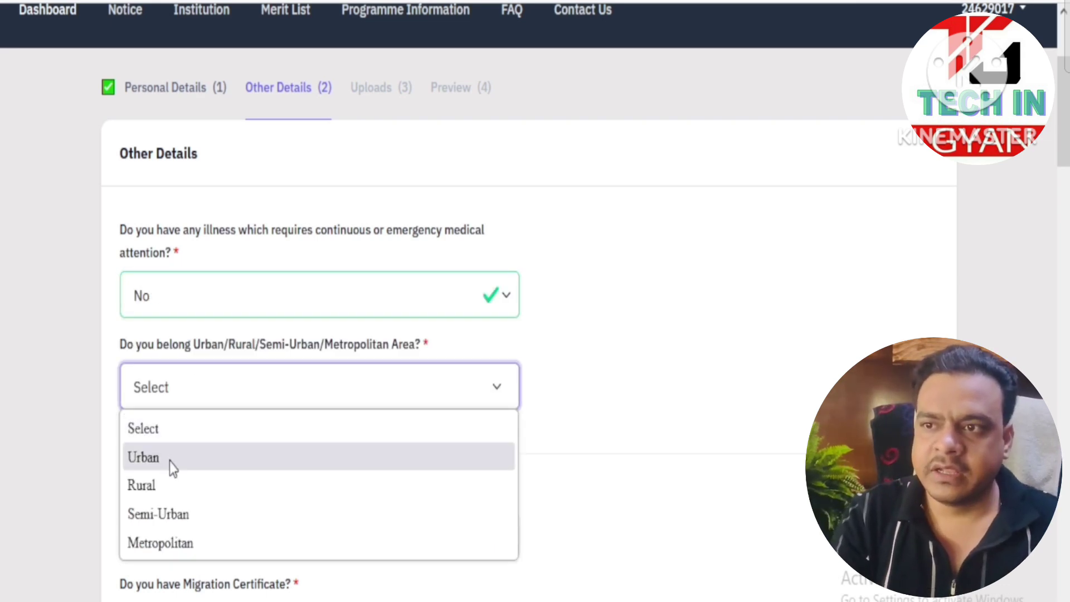
left_click(156, 466)
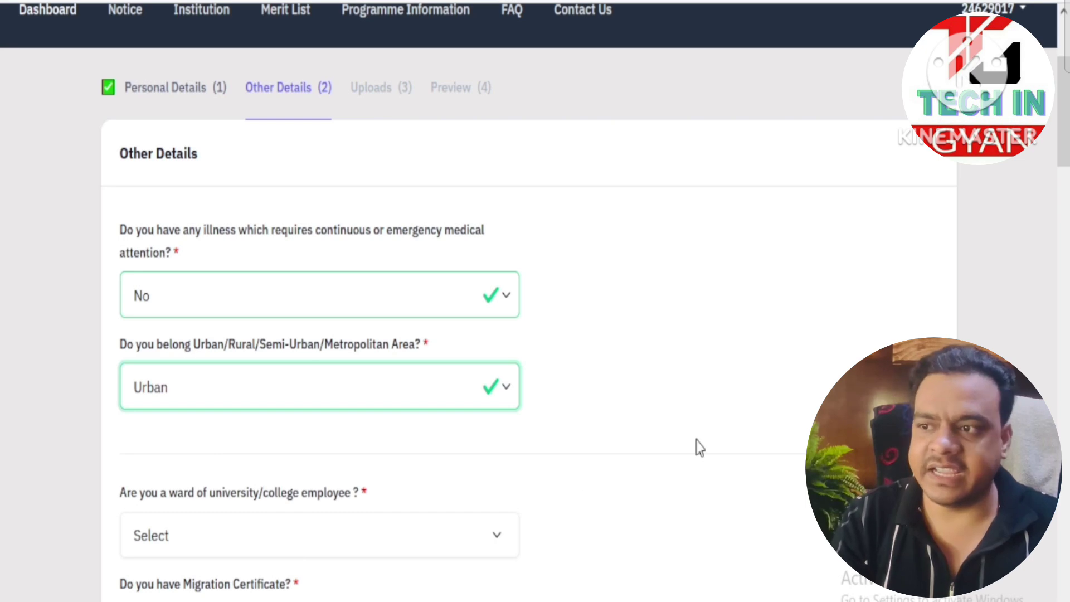
Step: Answer No to staff ward, migration certificate, transferred ward, transfer certificate and NCC certificate
key("Tab")
key("n")
key("Tab")
key("n")
key("Tab")
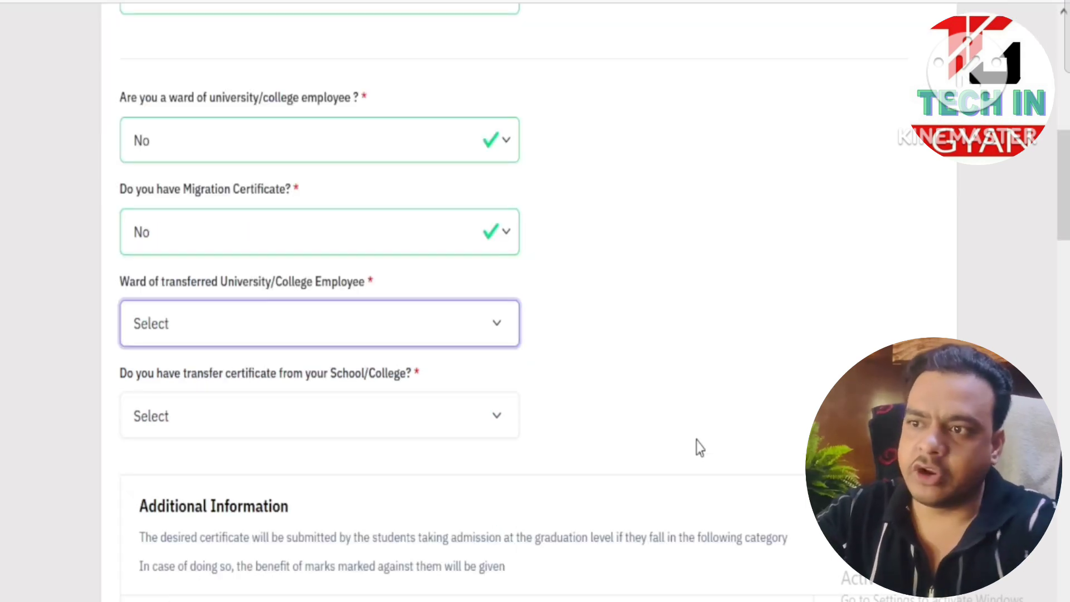
key("n")
key("Tab")
key("n")
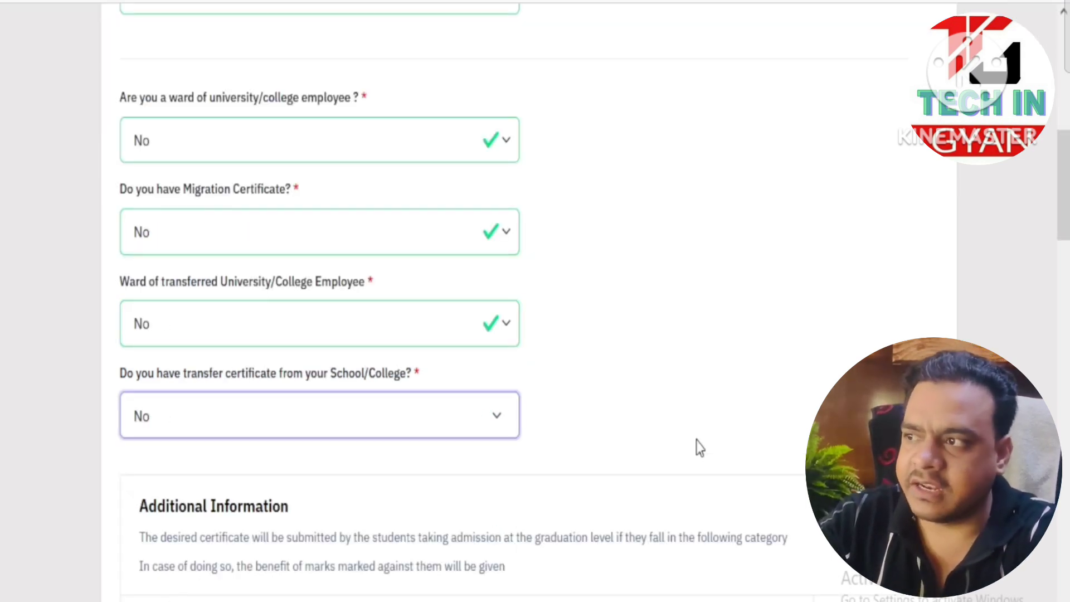
key("Tab")
scroll(700, 448, "down", 7)
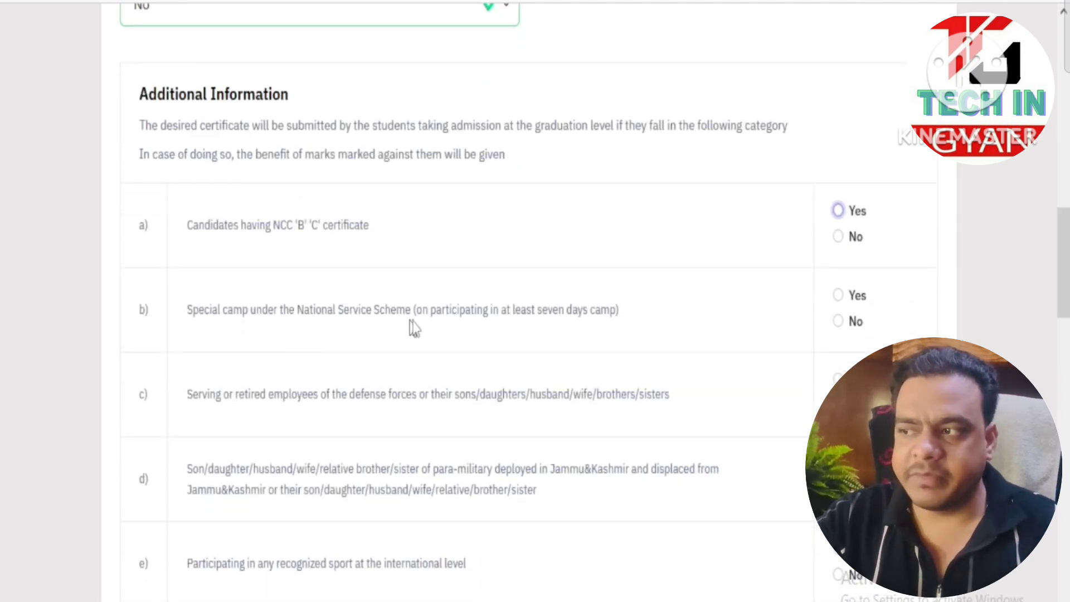
left_click(836, 237)
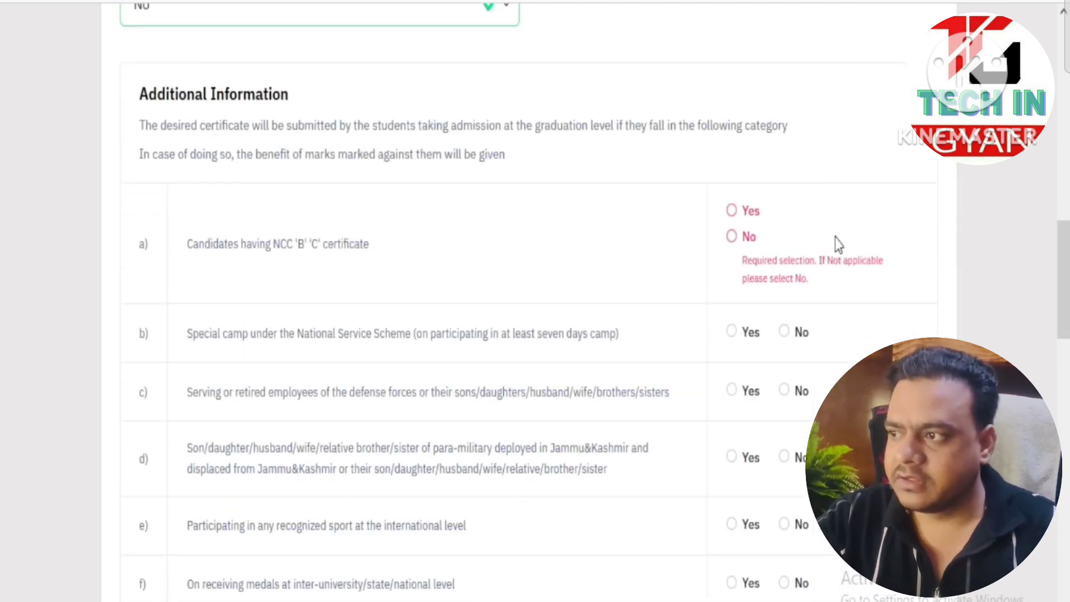
left_click(733, 238)
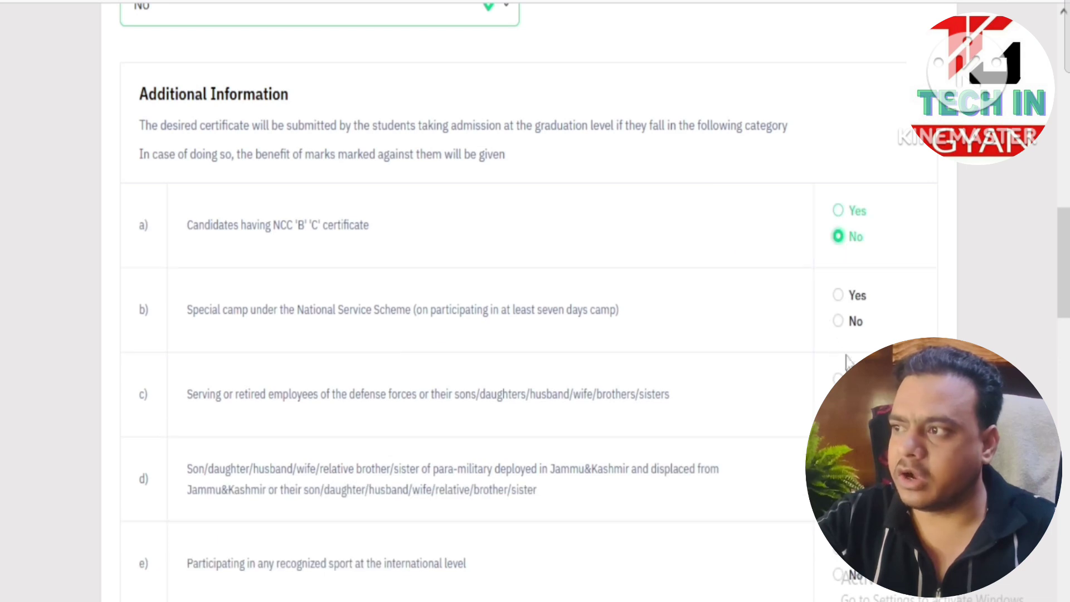
Step: Mark Hindi and English as read, written and spoken, then save the Other Details
scroll(839, 320, "down", 20)
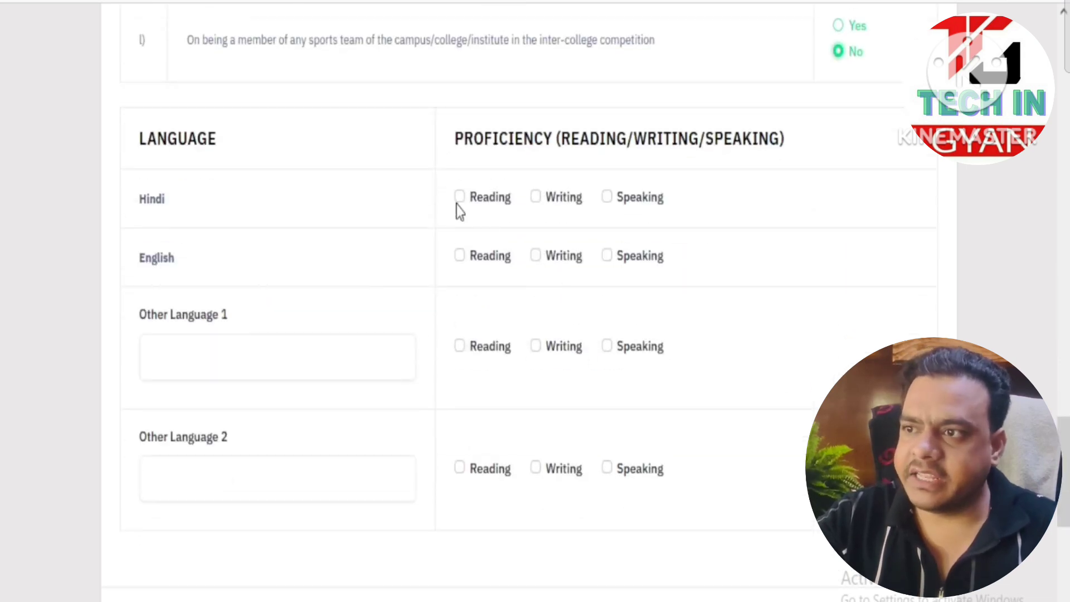
left_click(458, 198)
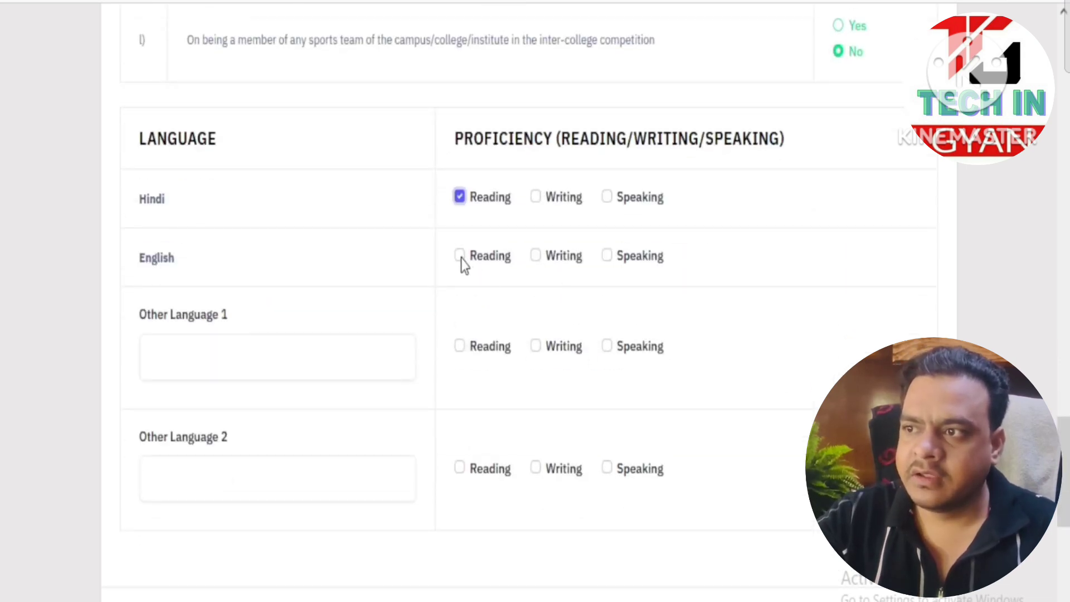
left_click(460, 256)
left_click(536, 198)
left_click(536, 257)
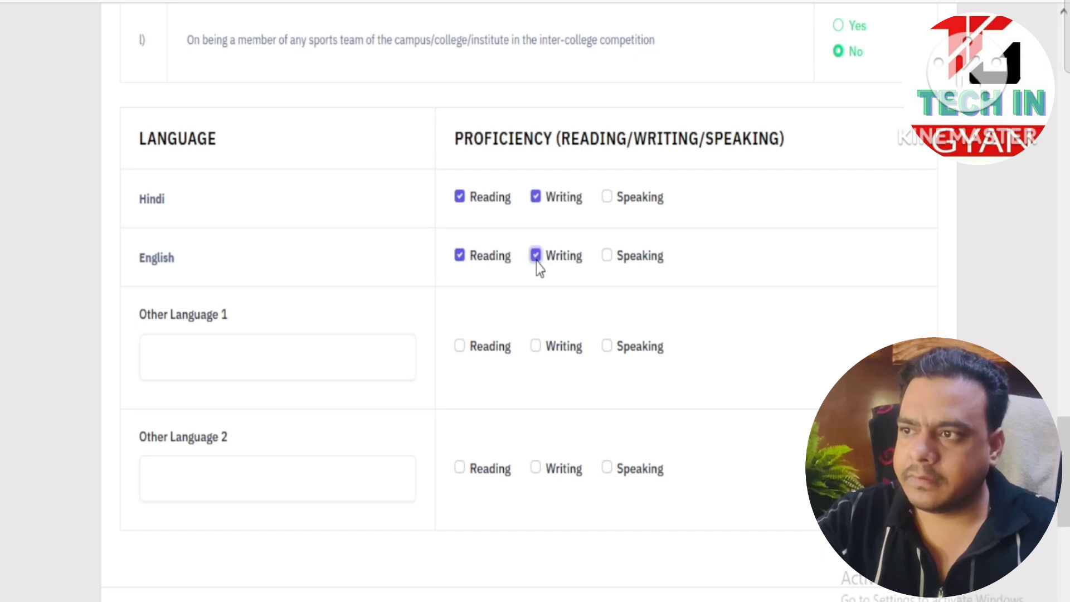
left_click(606, 197)
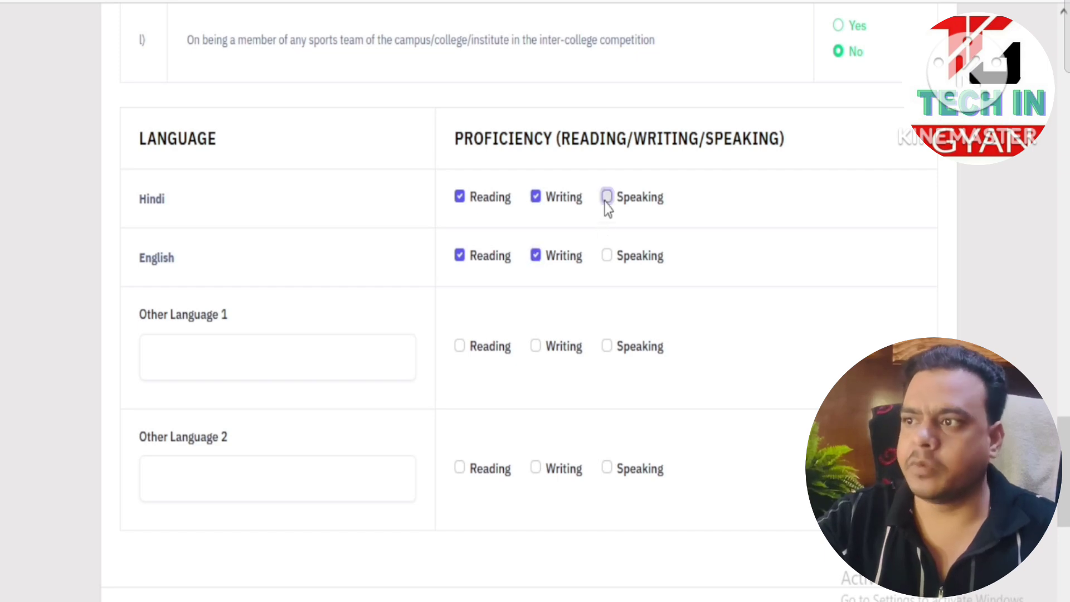
left_click(607, 256)
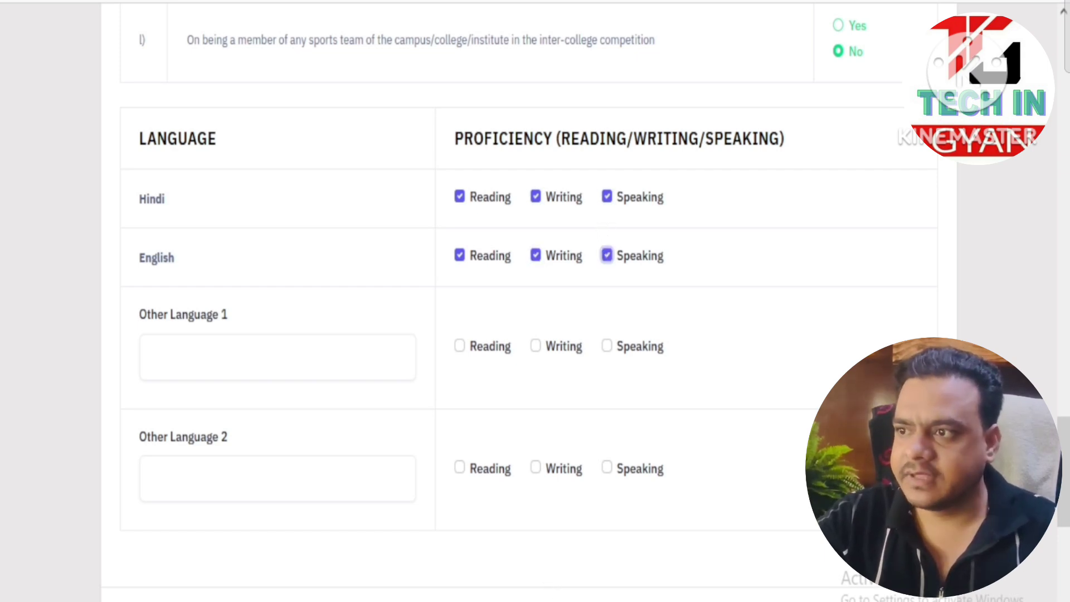
left_click(528, 600)
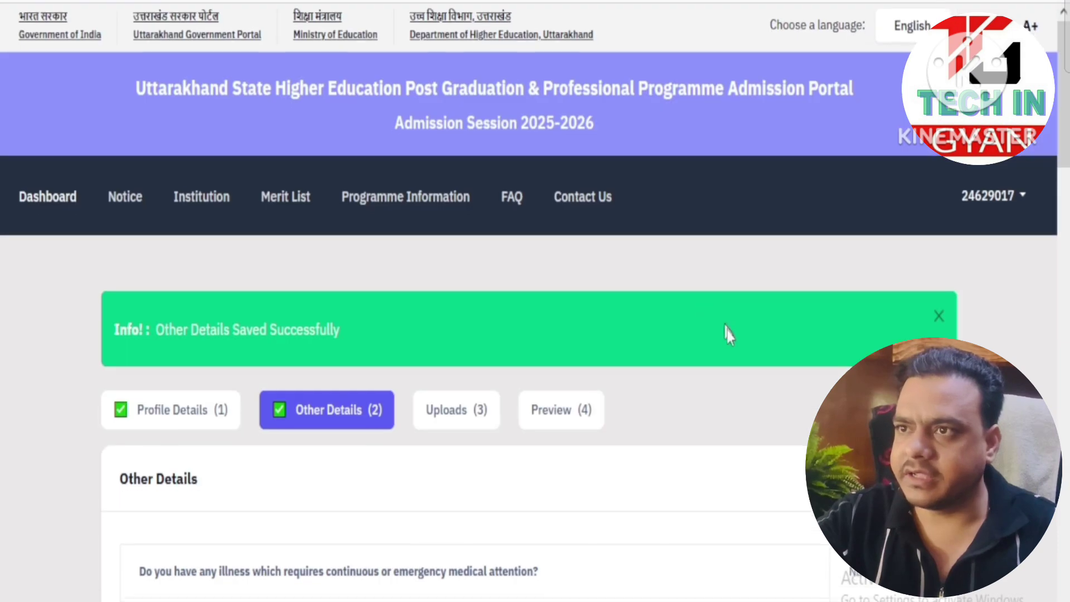
Step: Upload the applicant photo and the signature image from the Downloads folder
scroll(727, 335, "down", 15)
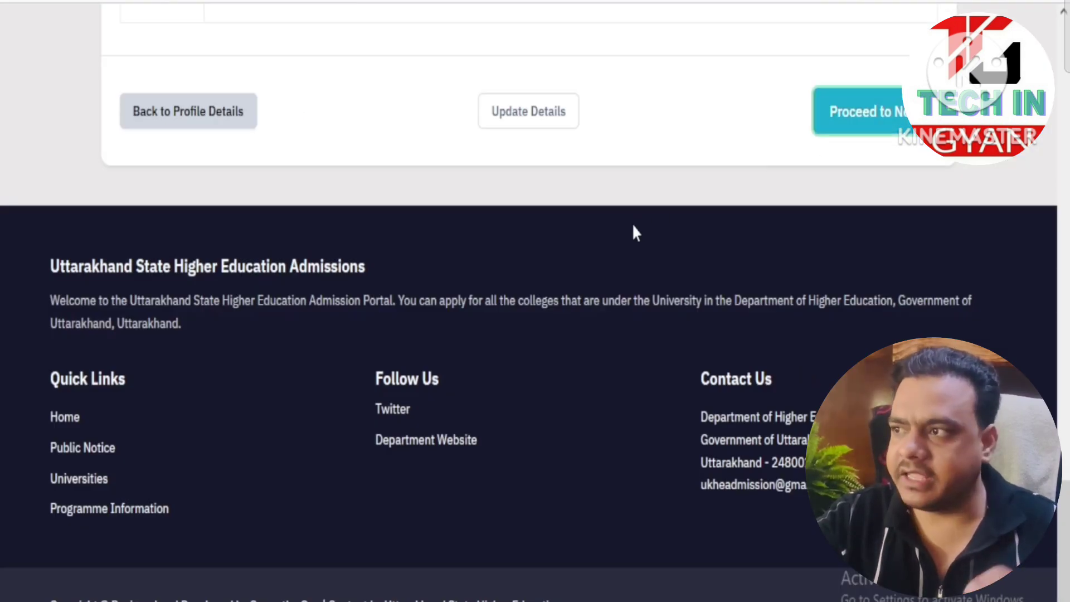
scroll(697, 290, "down", 15)
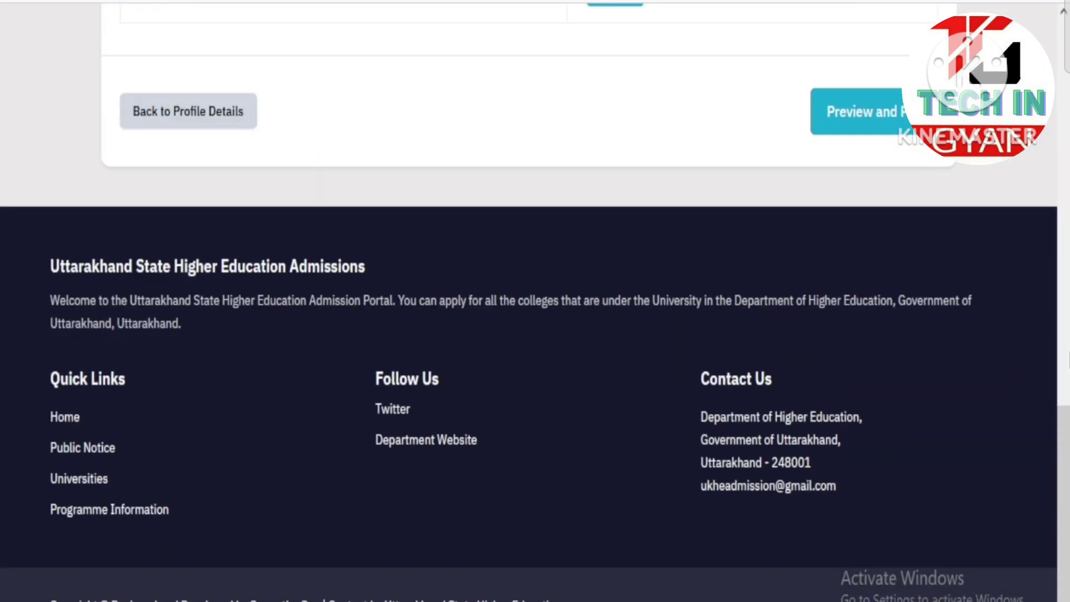
scroll(650, 190, "up", 8)
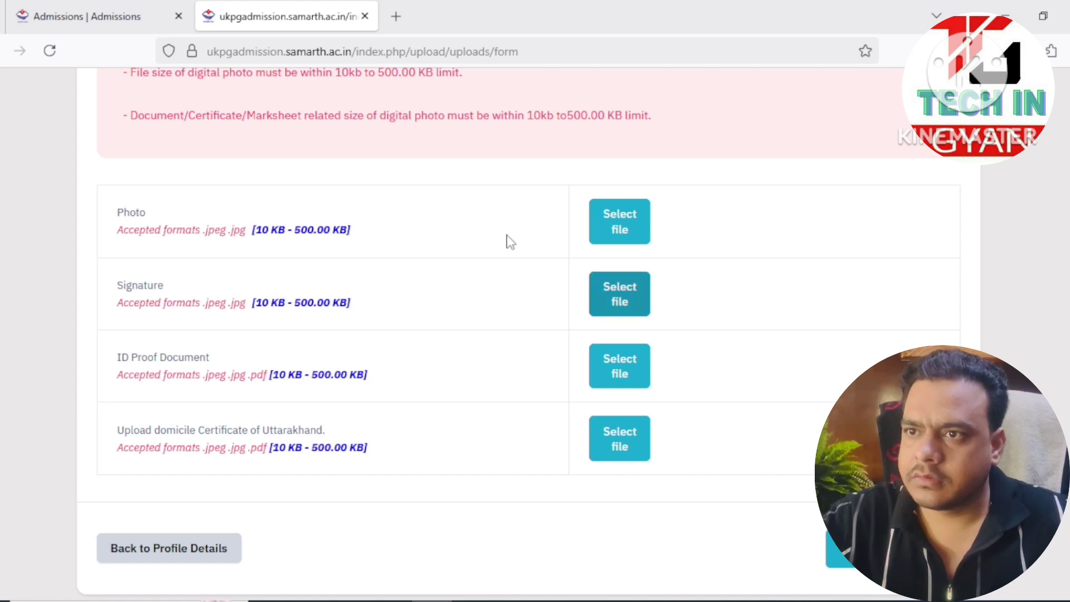
left_click(612, 227)
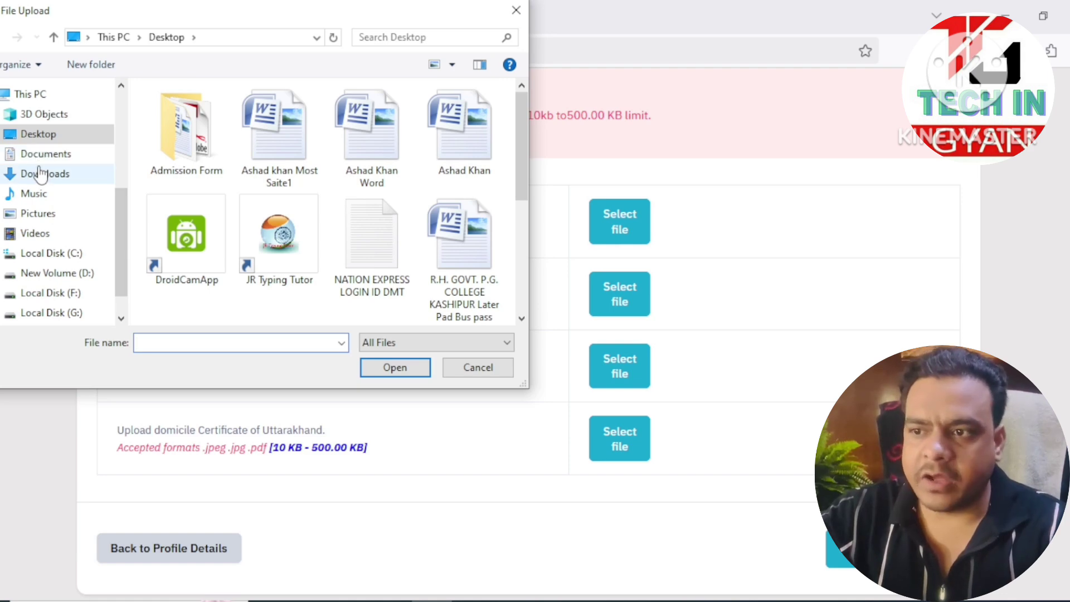
left_click(41, 175)
left_click(184, 148)
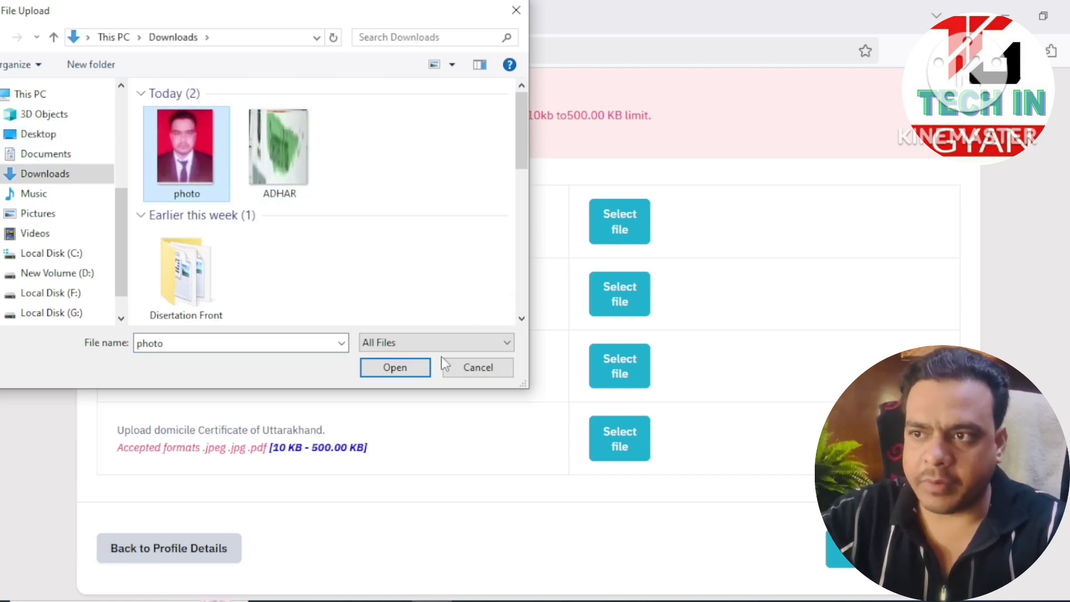
left_click(395, 367)
left_click(769, 234)
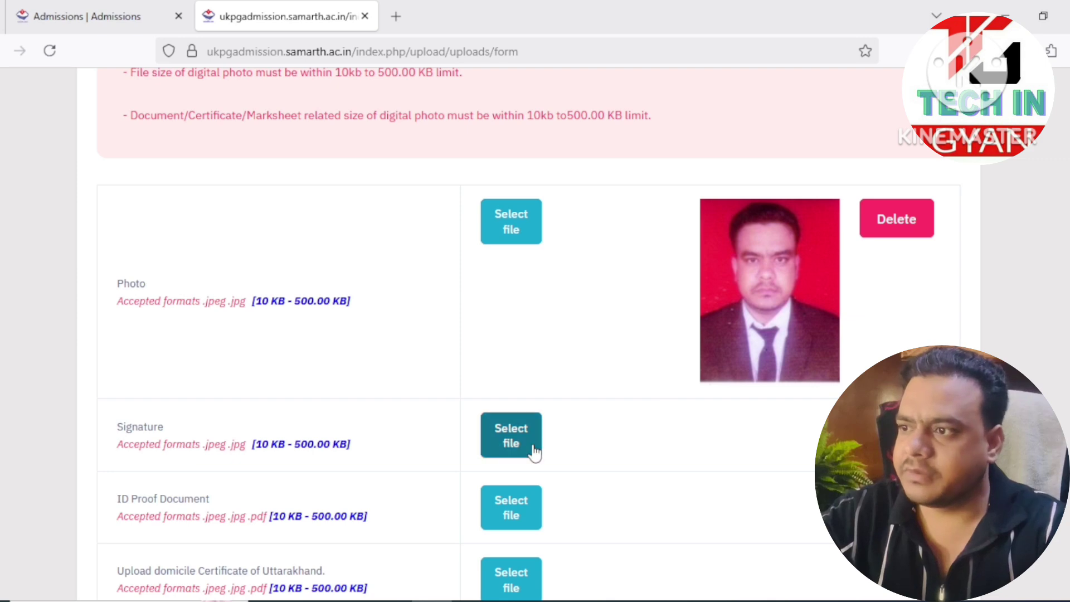
left_click(518, 419)
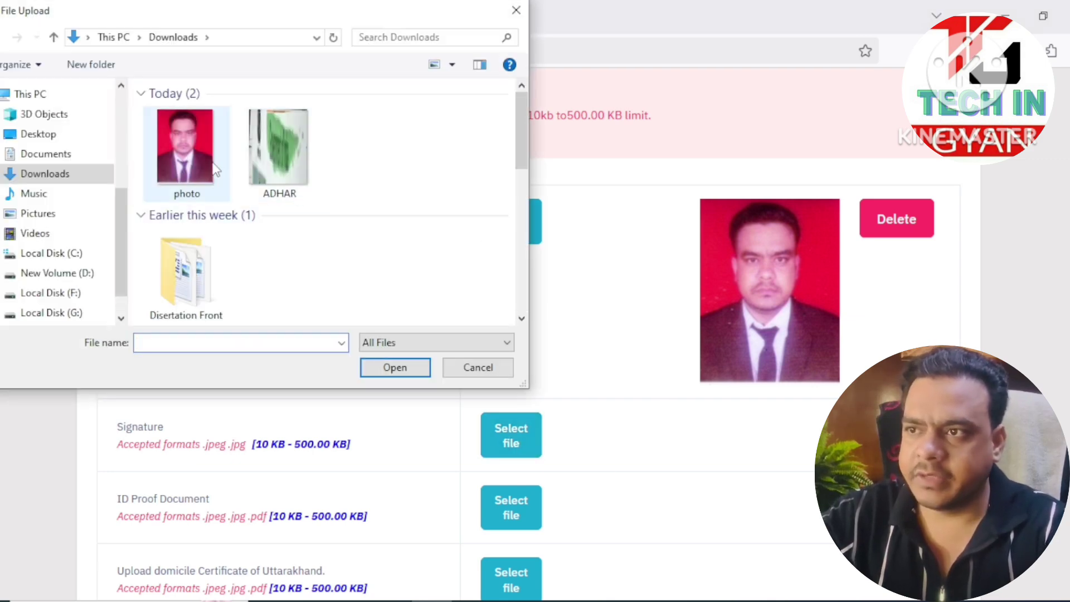
left_click(279, 147)
left_click(395, 367)
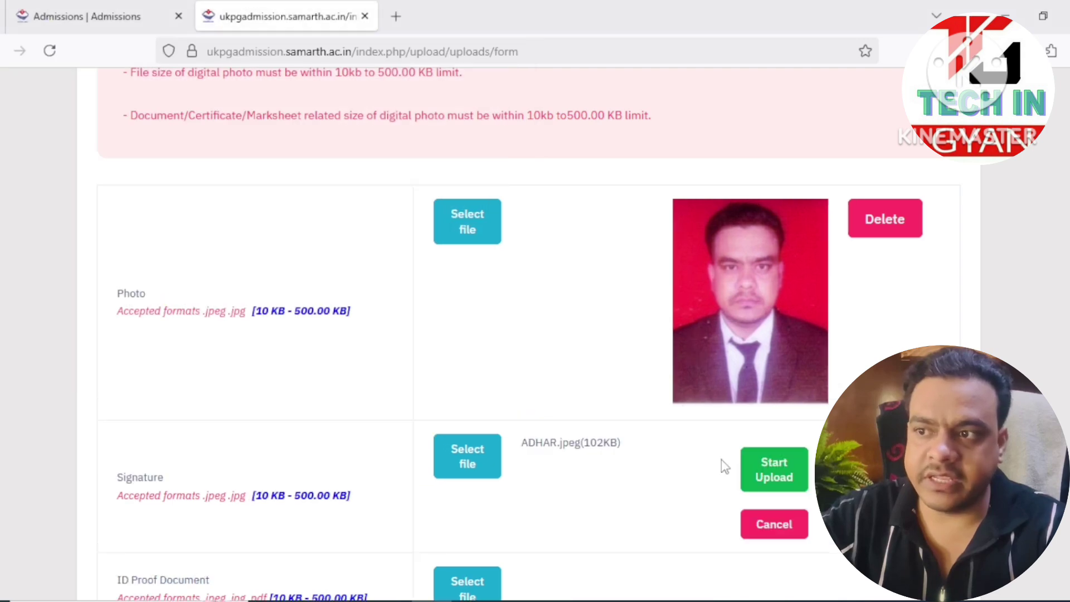
left_click(760, 467)
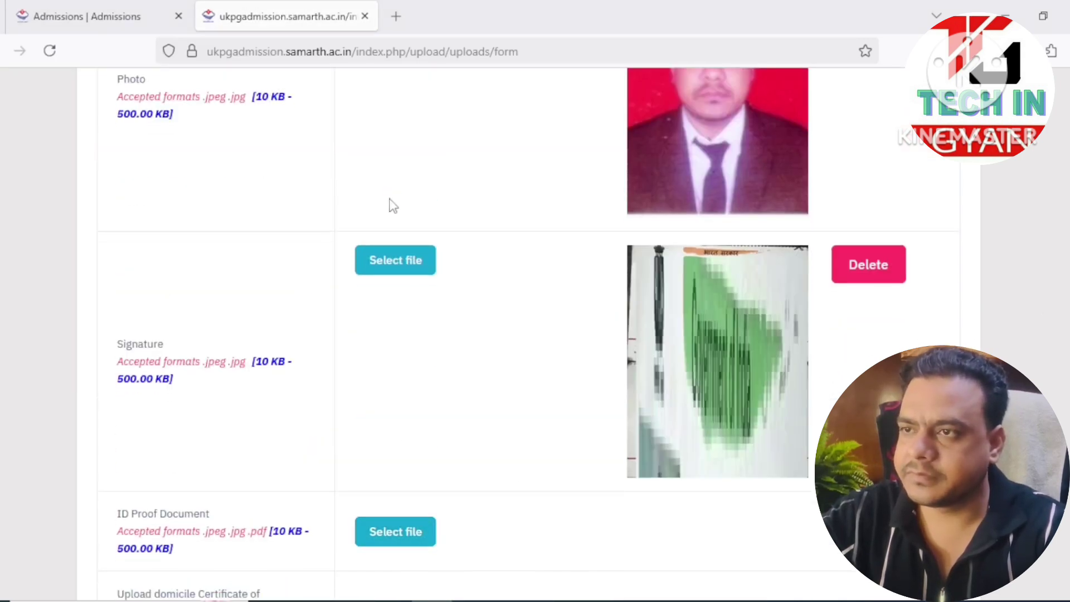
Step: Upload the ADHAR file as ID proof and the domicile certificate, then go to Preview and Pay
left_click(395, 260)
left_click(276, 166)
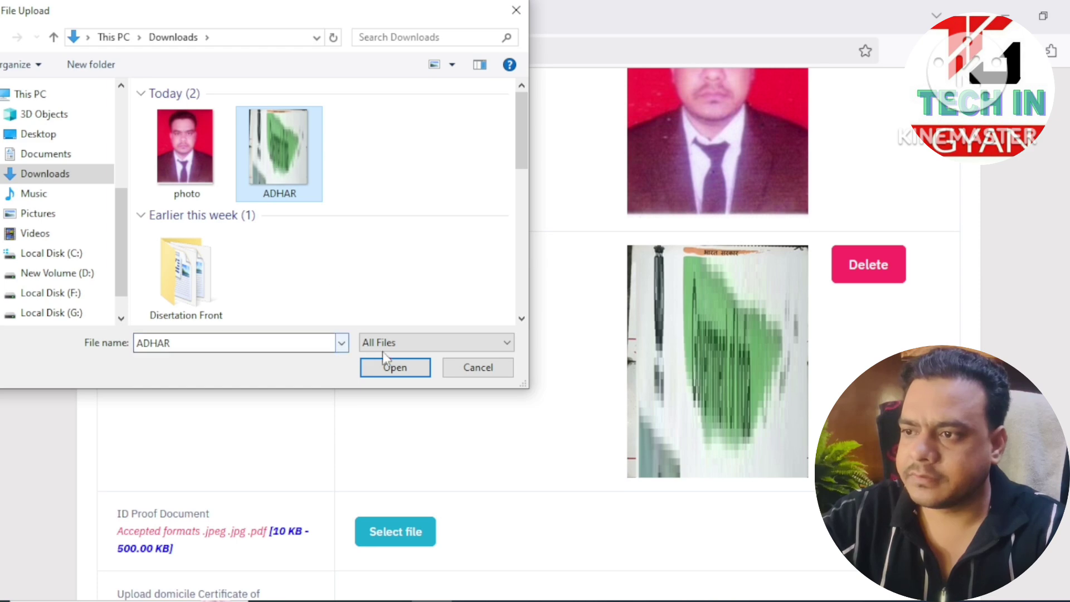
left_click(395, 367)
left_click(769, 544)
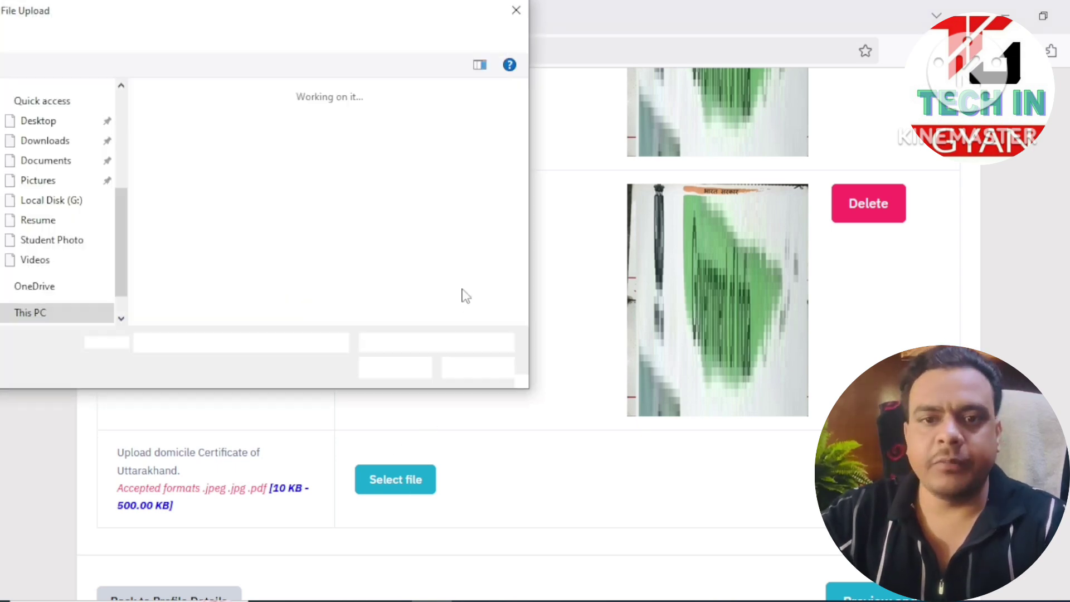
left_click(277, 187)
left_click(402, 369)
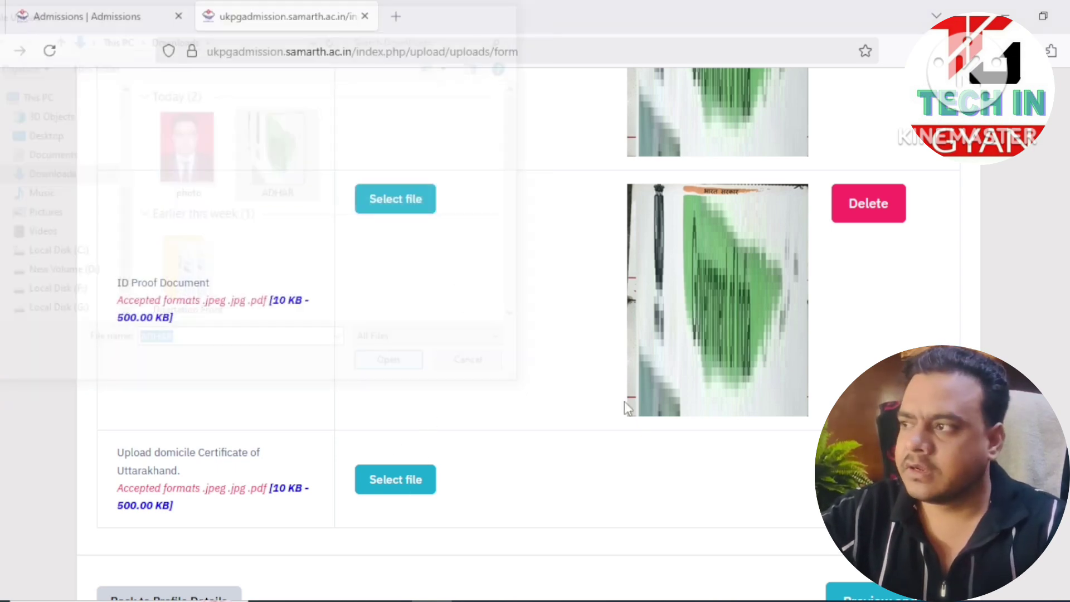
left_click(752, 490)
scroll(841, 210, "down", 6)
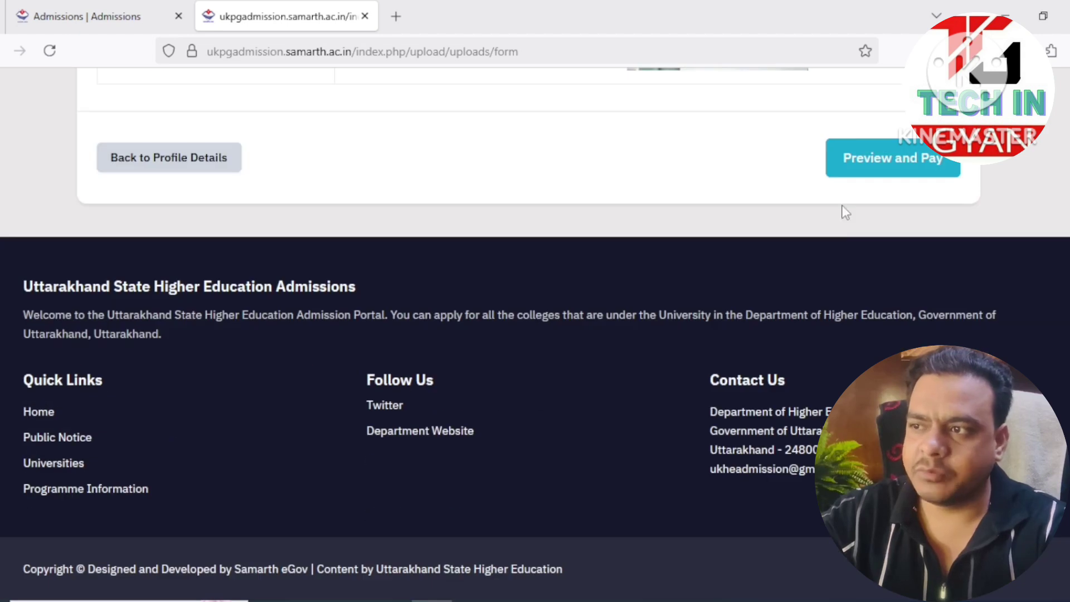
left_click(864, 170)
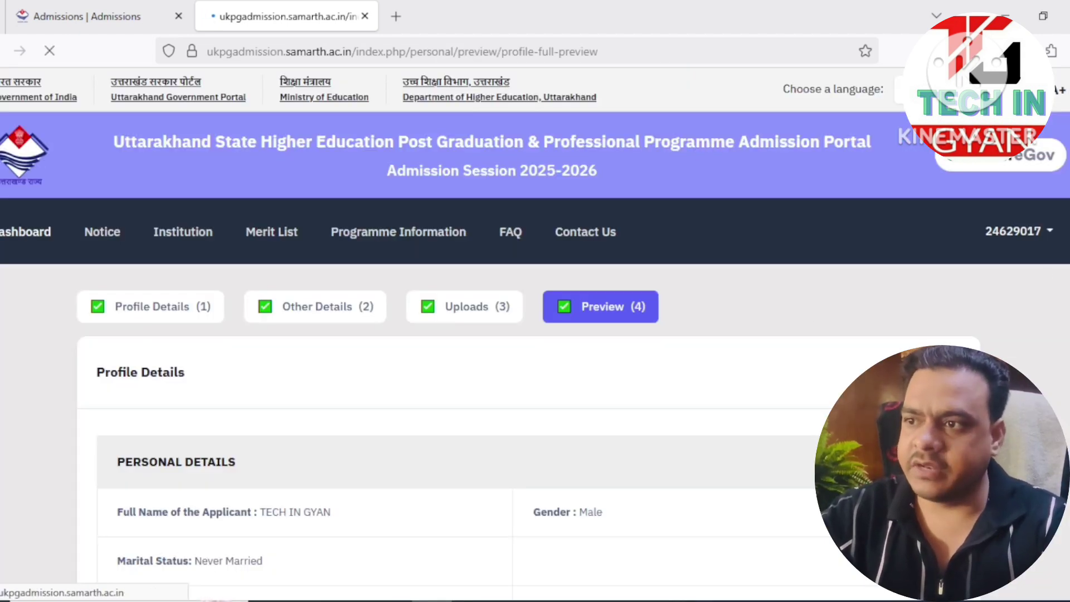
Step: Accept the declaration and confirm the previewed details to proceed to registration fee payment
scroll(529, 334, "down", 20)
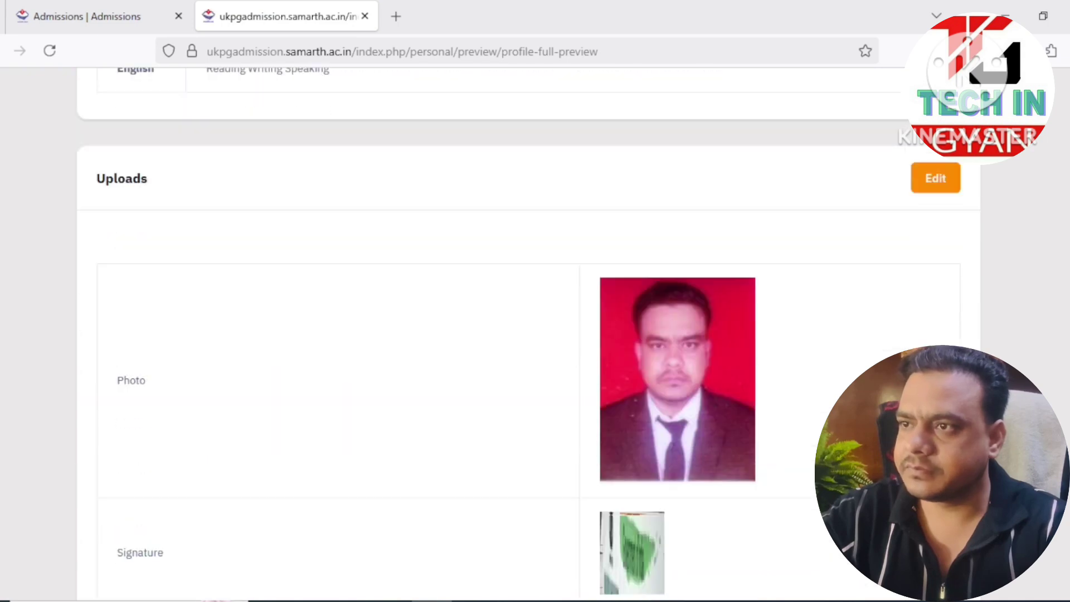
scroll(529, 334, "down", 10)
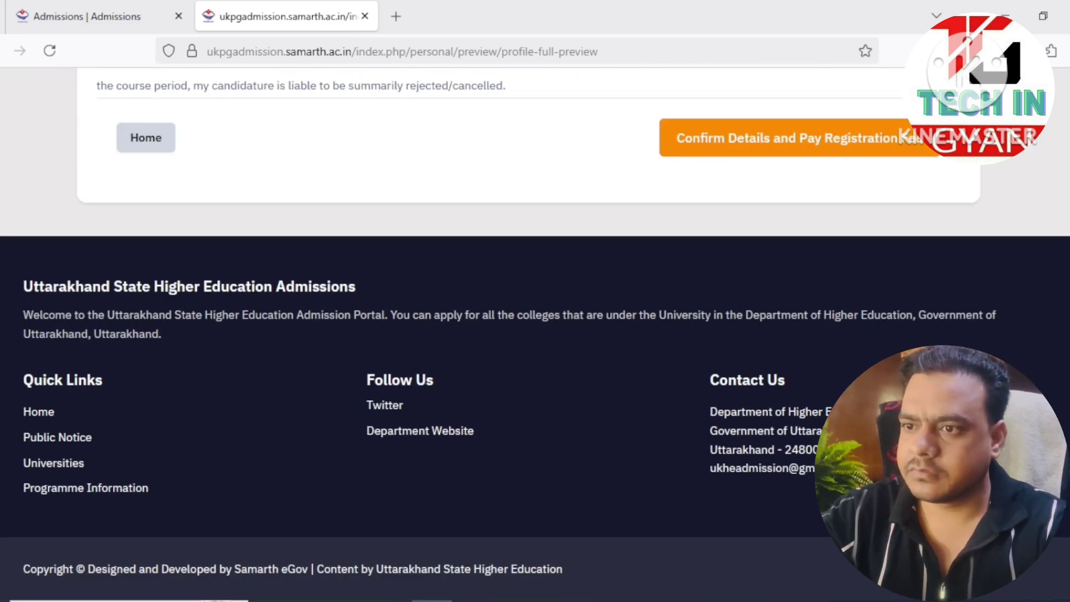
left_click(797, 137)
left_click(650, 369)
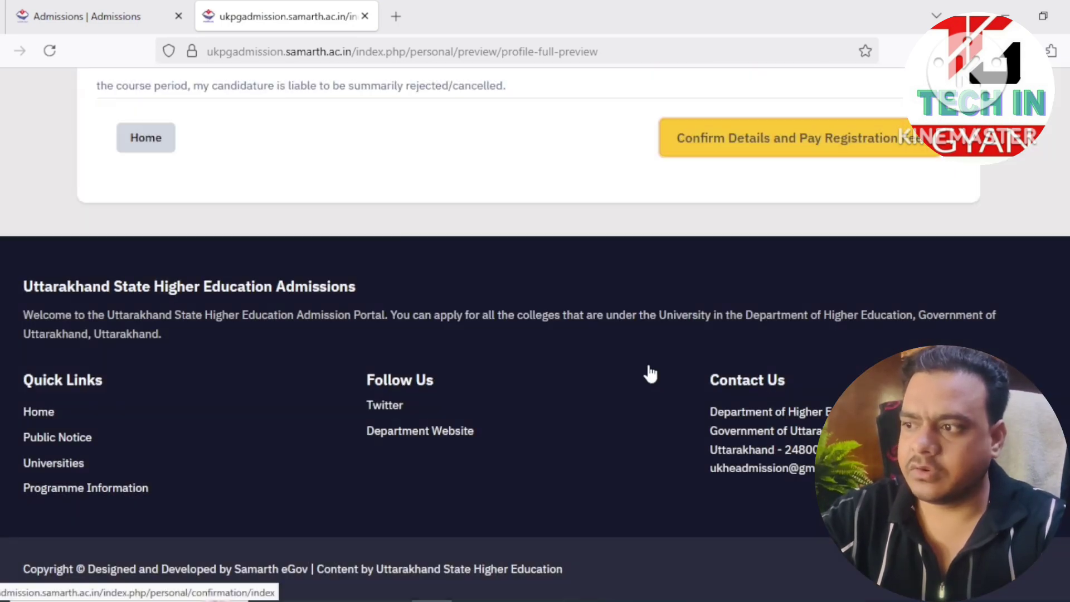
scroll(535, 334, "up", 8)
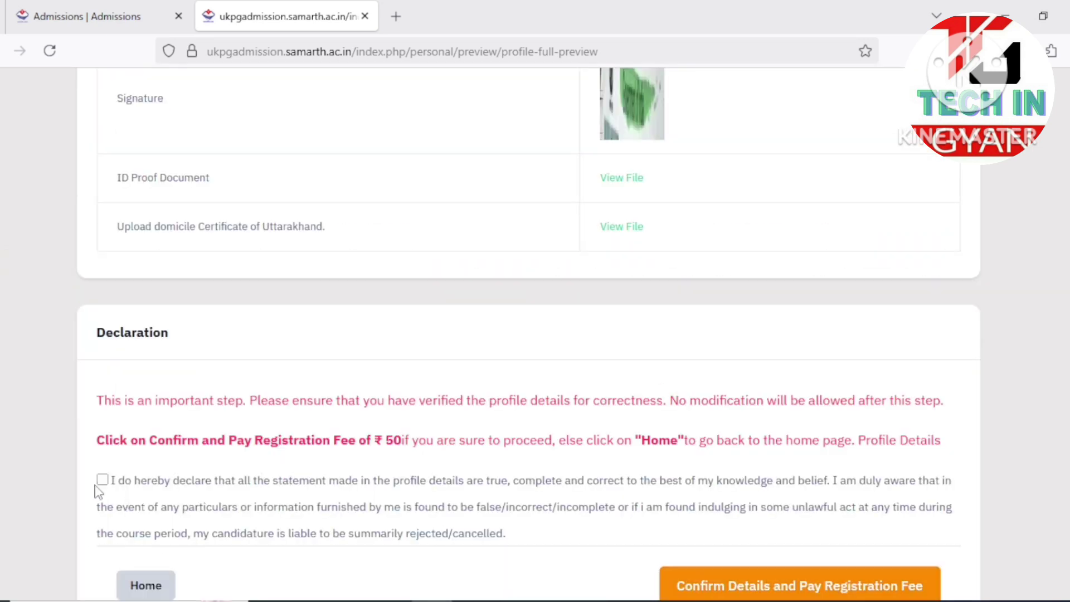
left_click(730, 582)
left_click(597, 369)
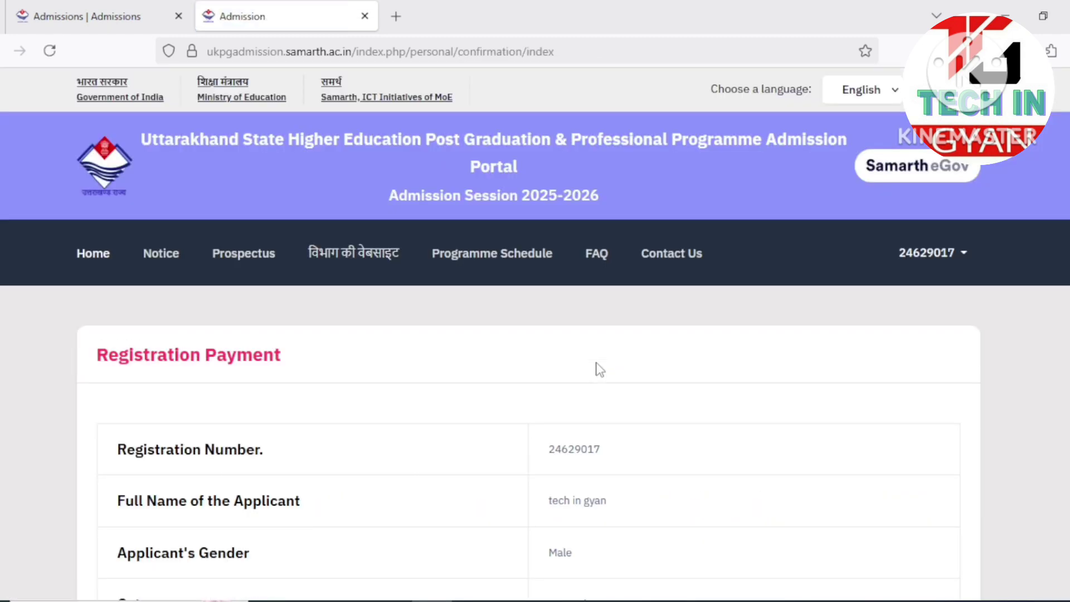
Step: Continue from the ₹50 fee summary via 'Click here for PG Registration Fee'
scroll(524, 480, "down", 8)
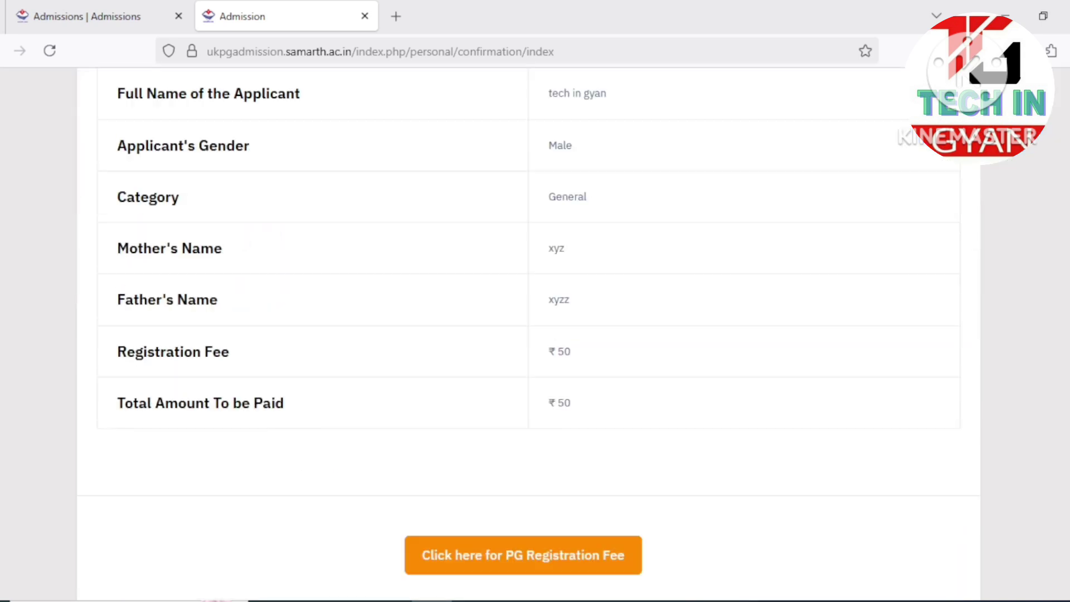
left_click(524, 482)
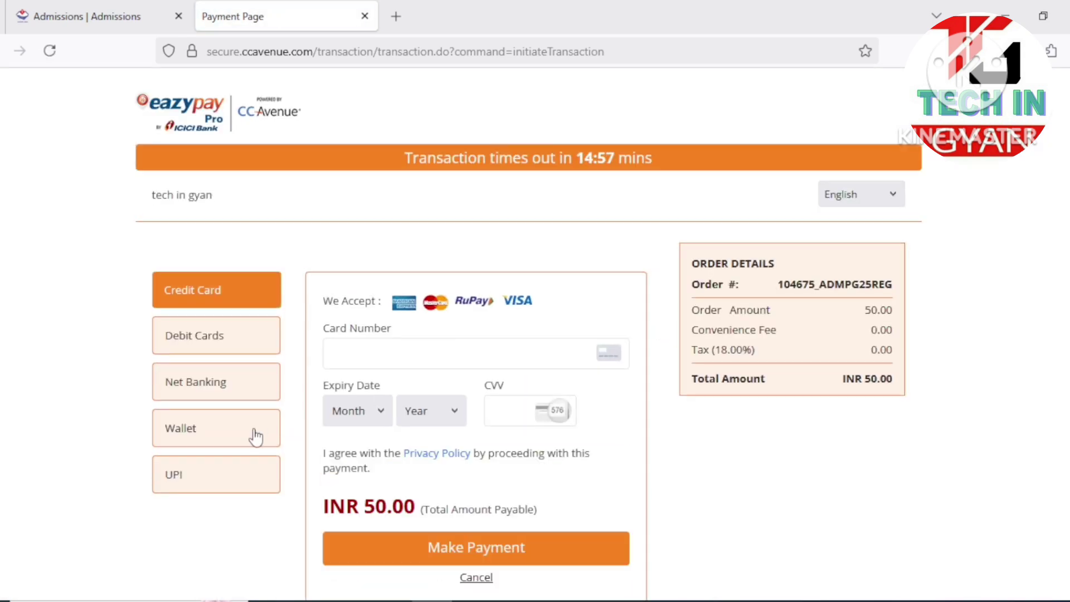
Step: Switch to UPI and generate a QR code for the INR 50.00 payment
left_click(241, 478)
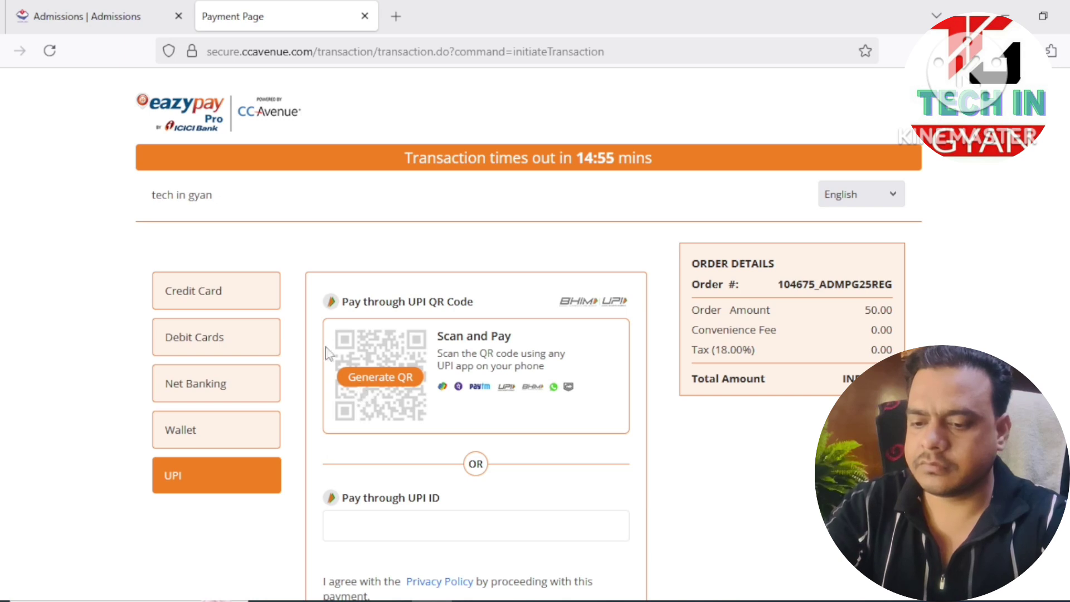
left_click(383, 379)
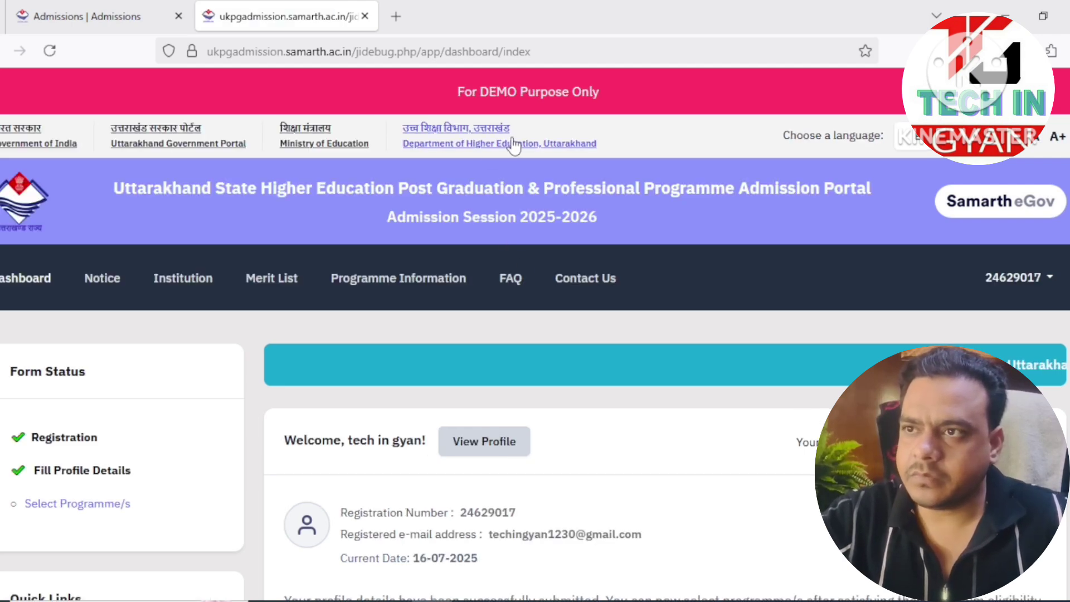
Step: Scroll through the dashboard's Form Status and the still-empty Programme Applications table
scroll(535, 335, "down", 10)
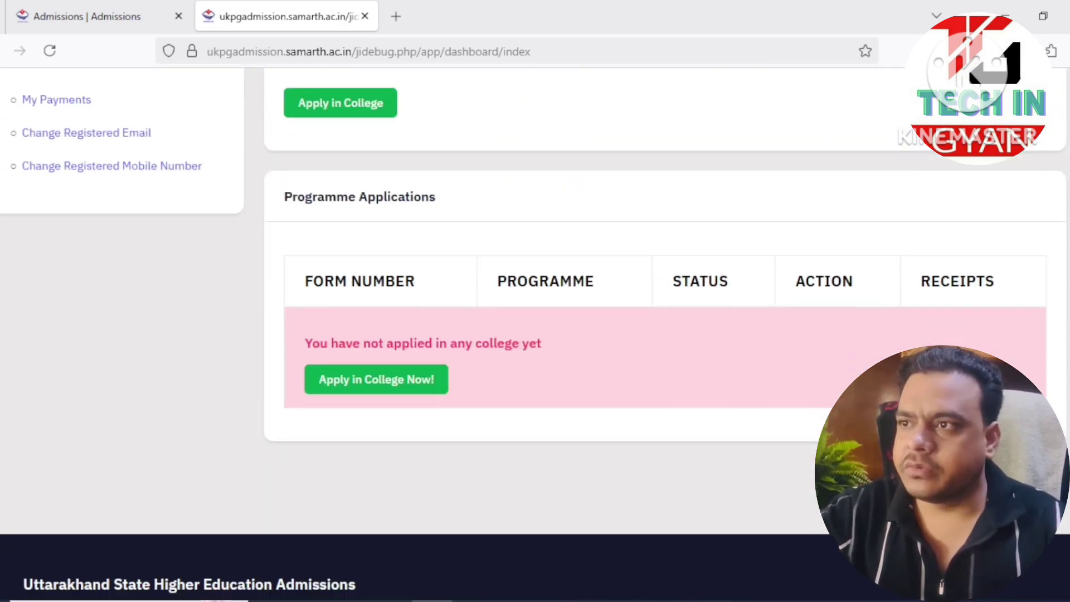
scroll(536, 334, "up", 2)
scroll(535, 334, "up", 8)
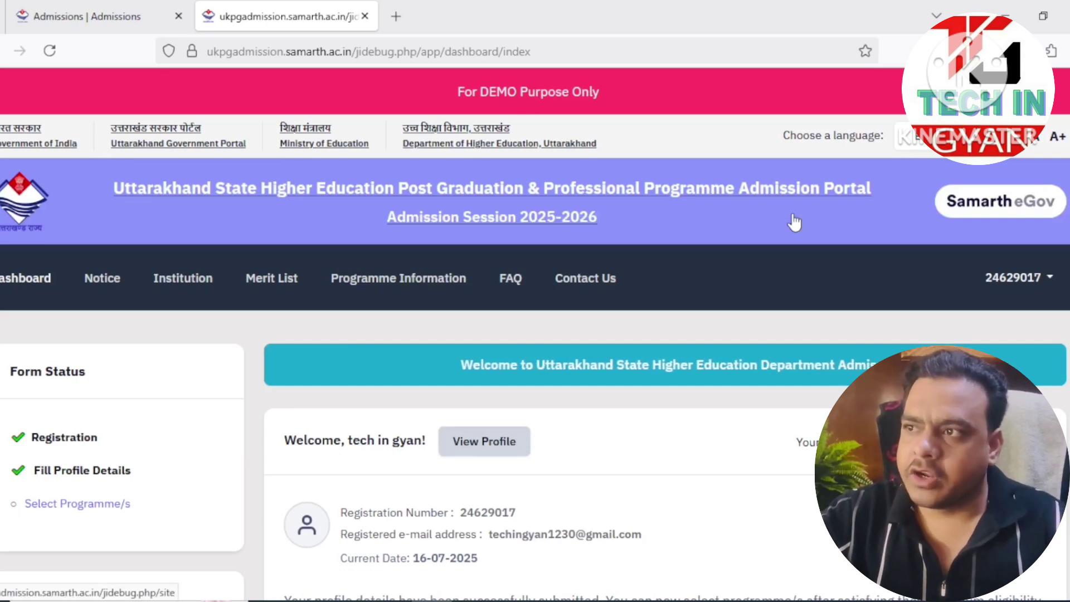
scroll(795, 223, "down", 8)
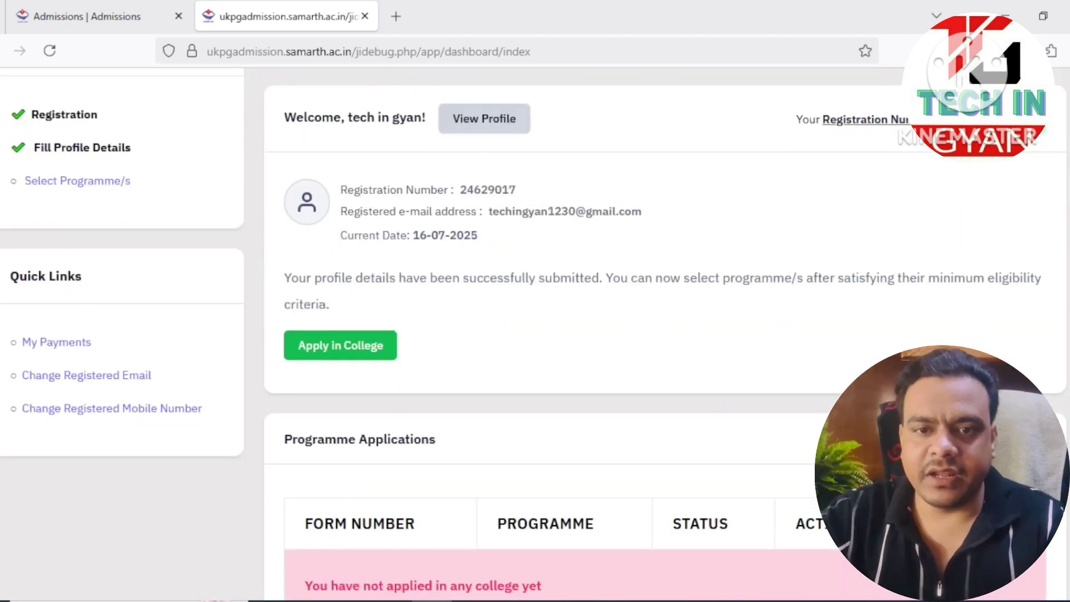
scroll(663, 312, "down", 1)
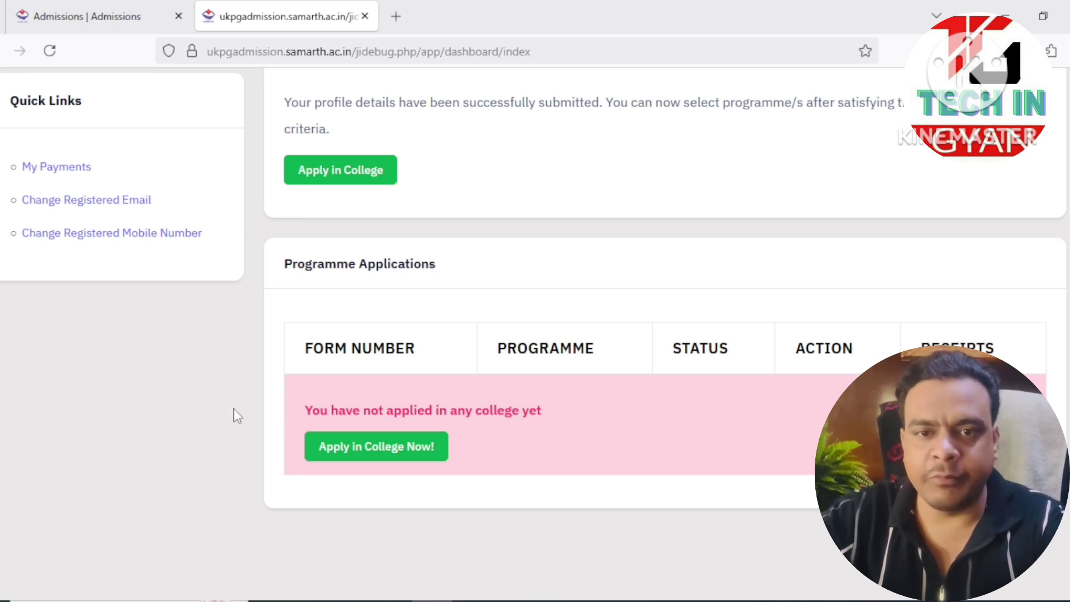
Step: Start a college application for Kumaun University Nainital, college D.S.B.CAMPUS, NAINITAL
left_click(351, 179)
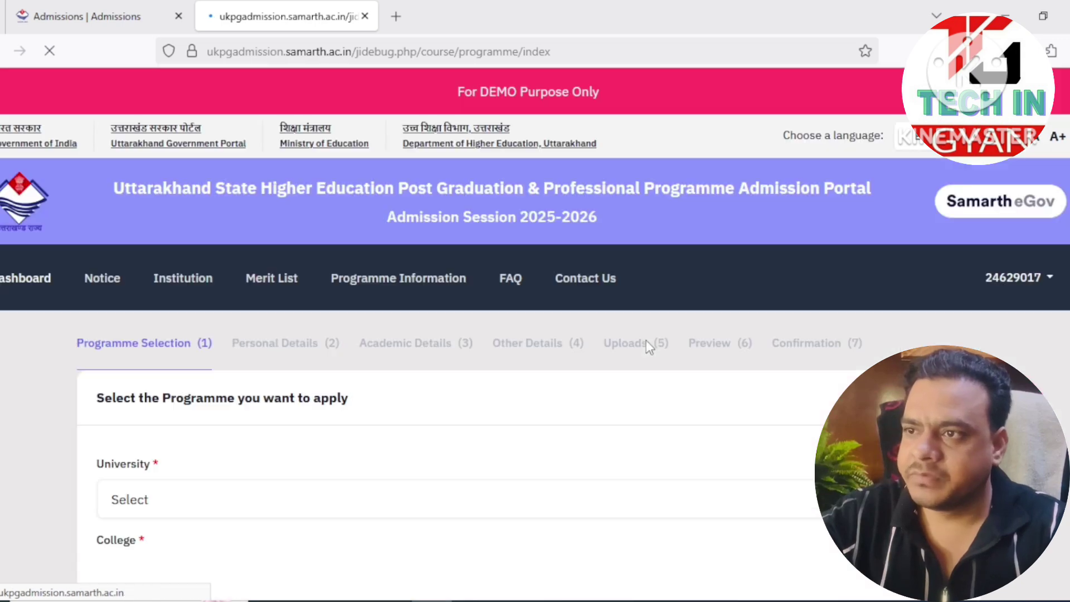
scroll(687, 401, "down", 2)
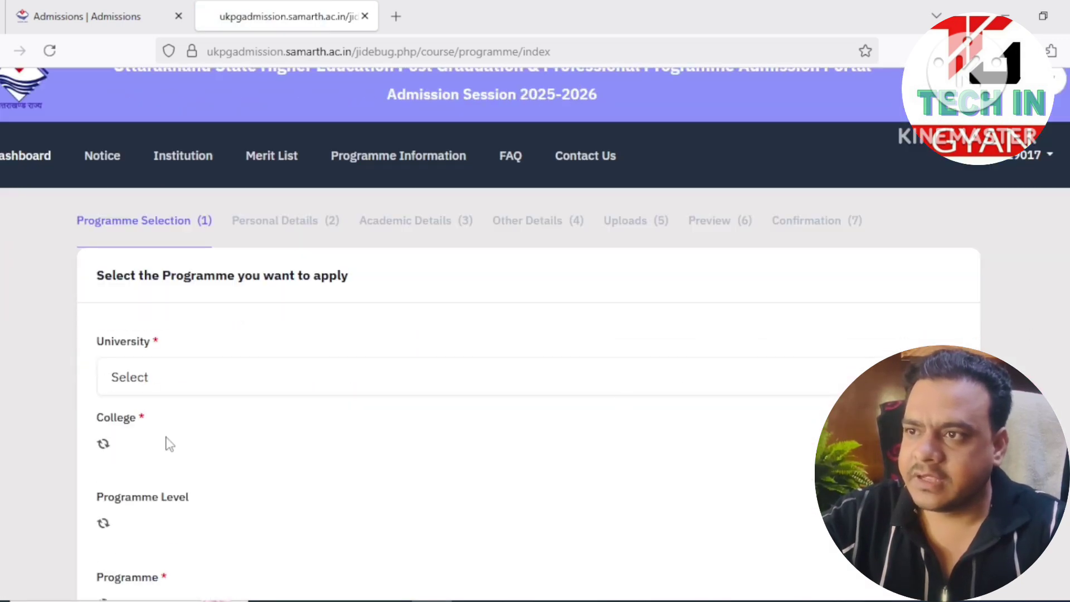
left_click(204, 378)
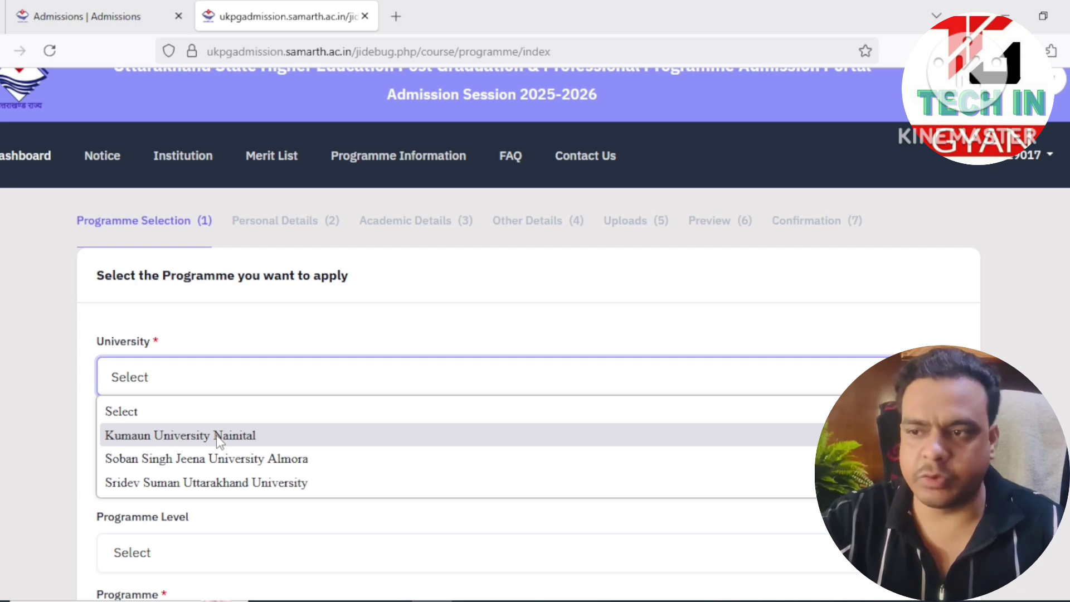
left_click(219, 436)
left_click(311, 464)
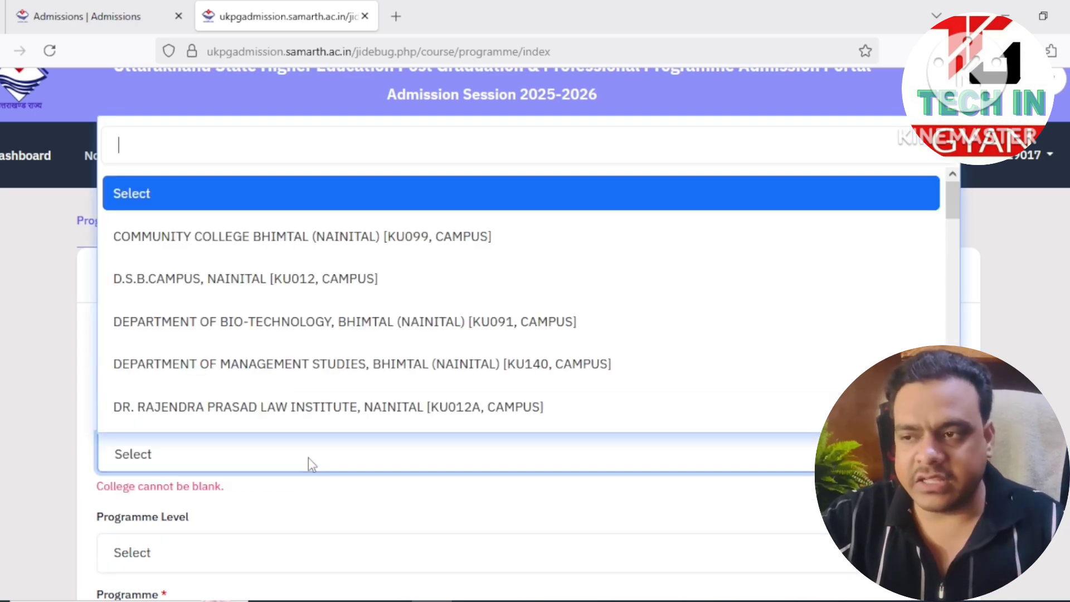
left_click(246, 287)
Step: Set the programme level to MASTER, correcting the initial BACHELOR choice
scroll(535, 335, "down", 4)
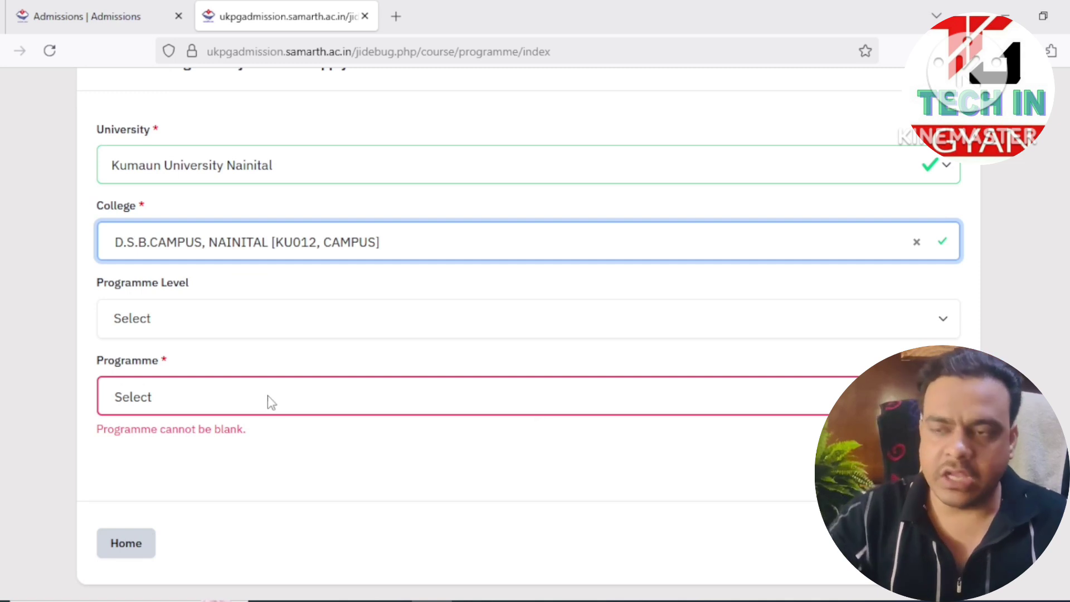
left_click(220, 309)
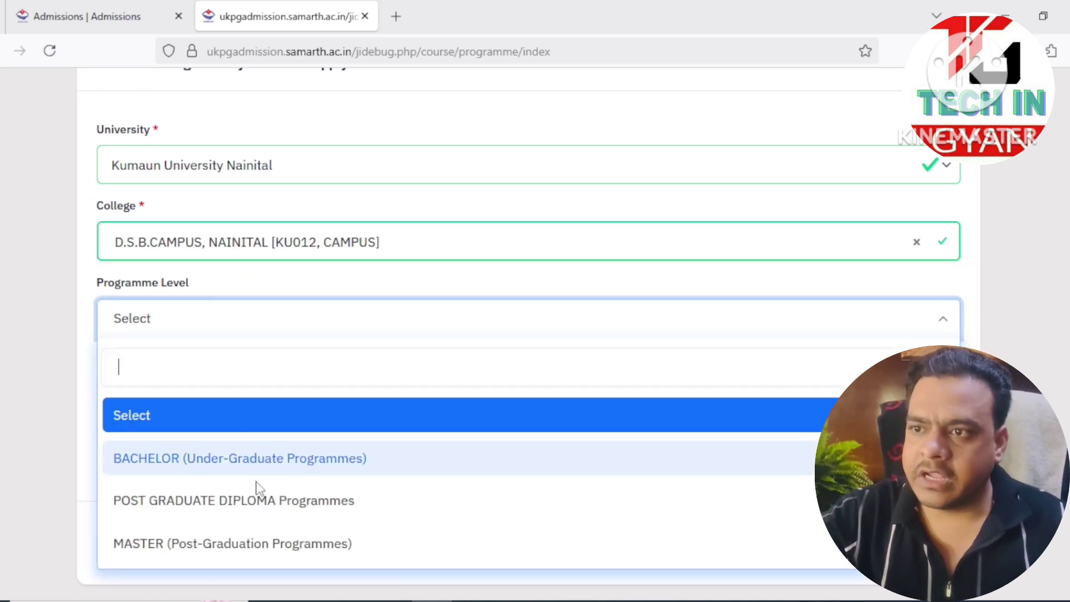
left_click(280, 463)
left_click(225, 396)
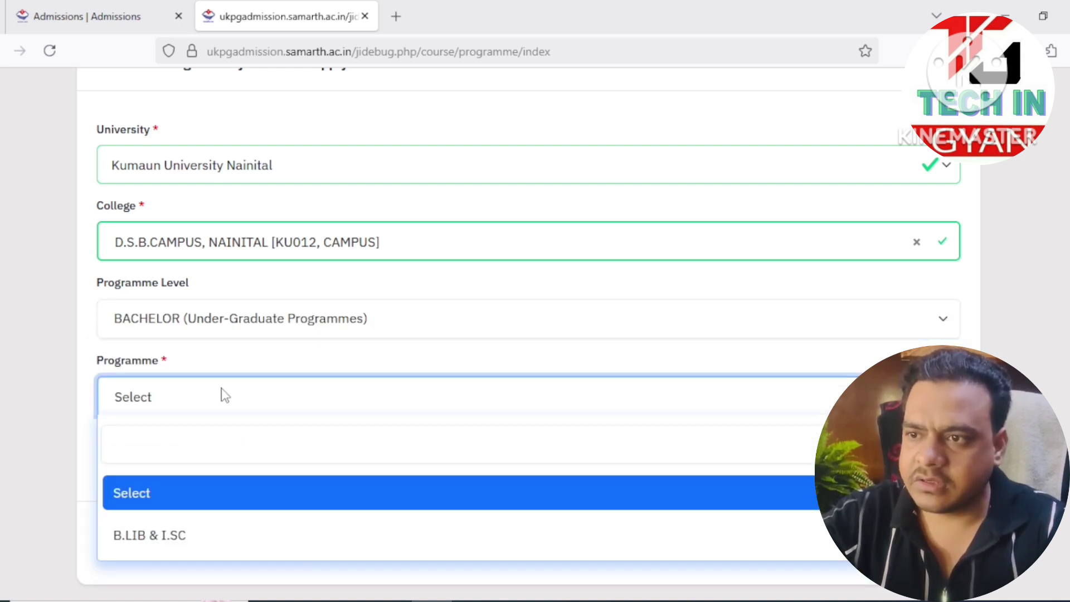
left_click(190, 316)
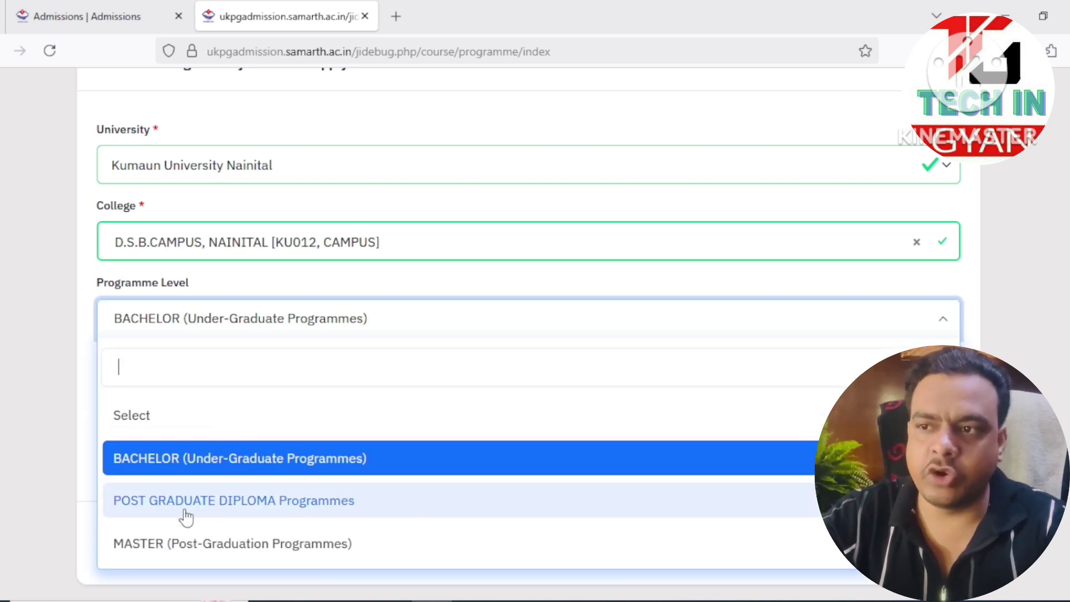
left_click(271, 546)
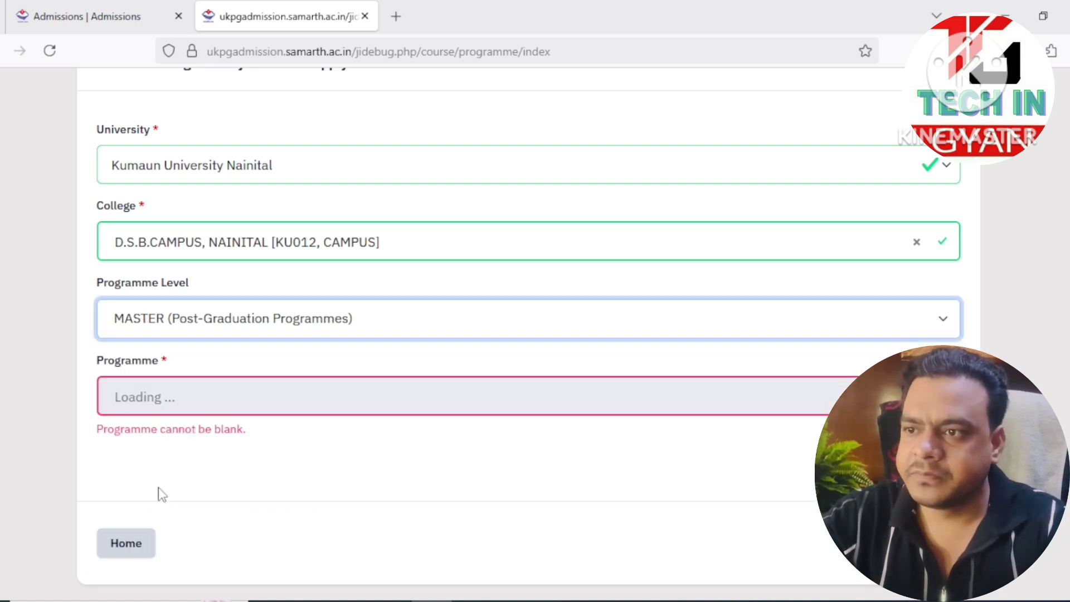
Step: Browse the master's programme list down toward MSC (CHEMISTRY)
left_click(232, 402)
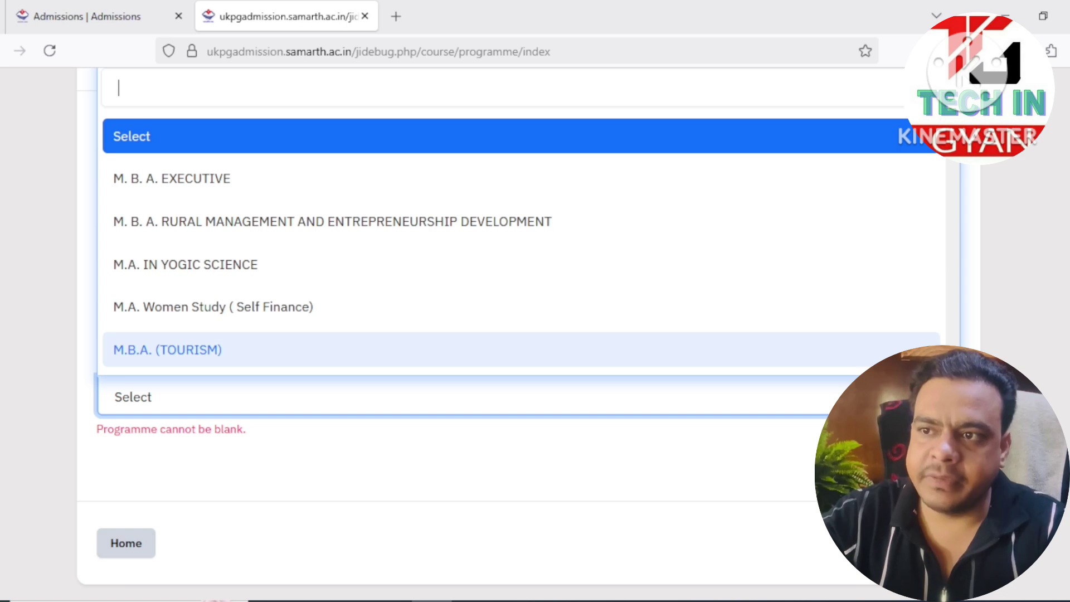
scroll(521, 238, "down", 6)
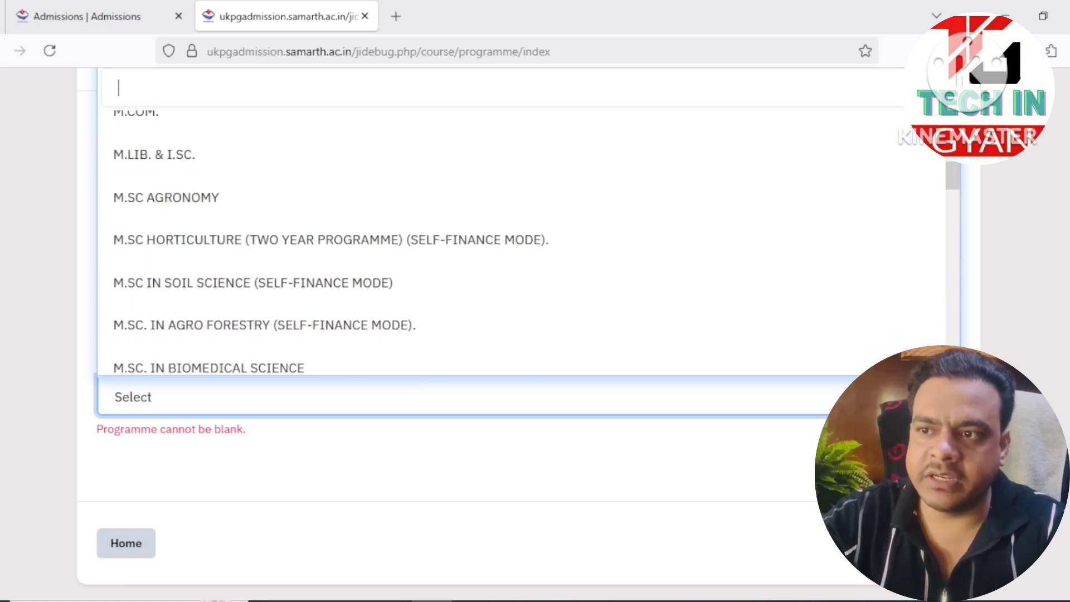
scroll(520, 238, "down", 4)
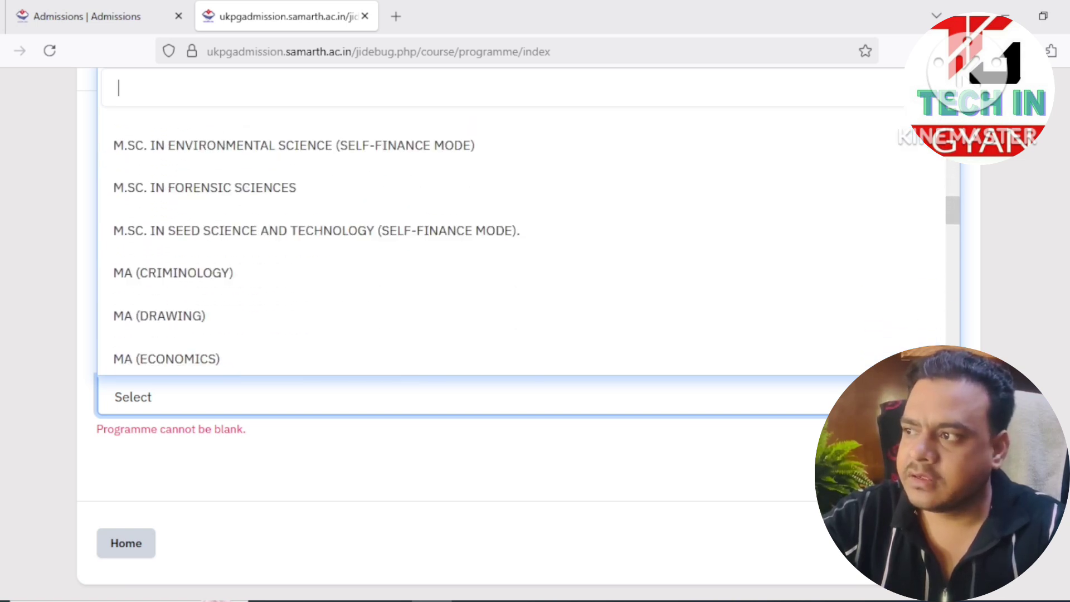
scroll(521, 238, "down", 5)
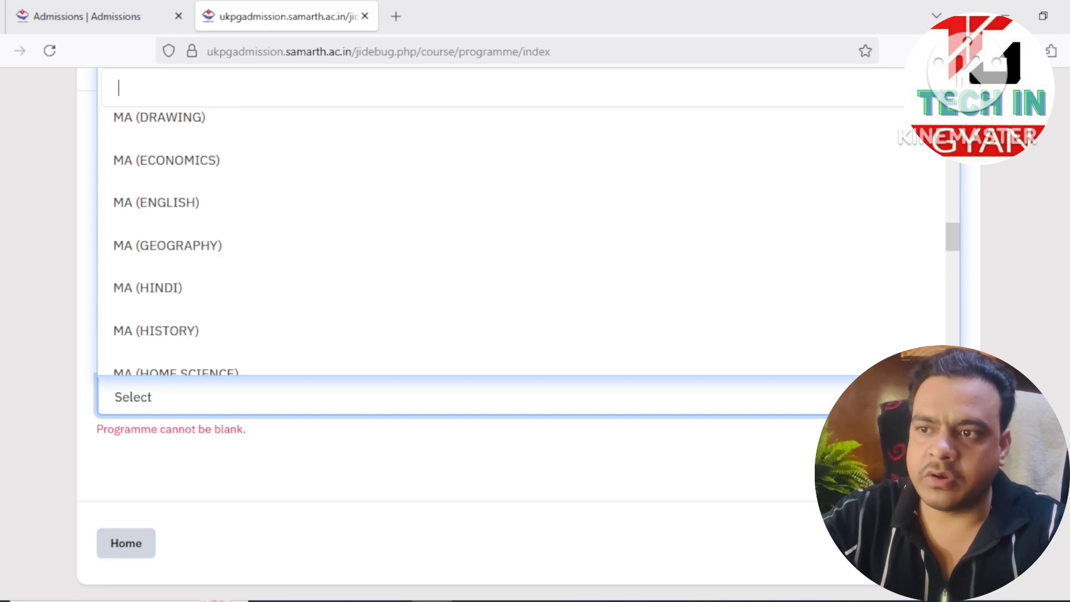
scroll(521, 237, "down", 4)
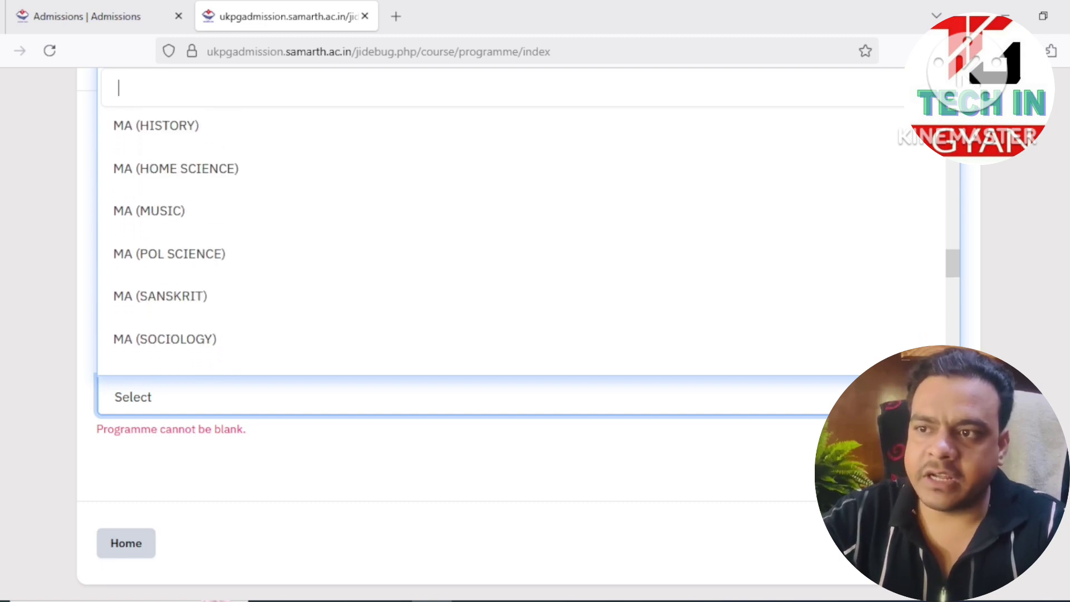
scroll(342, 349, "down", 1)
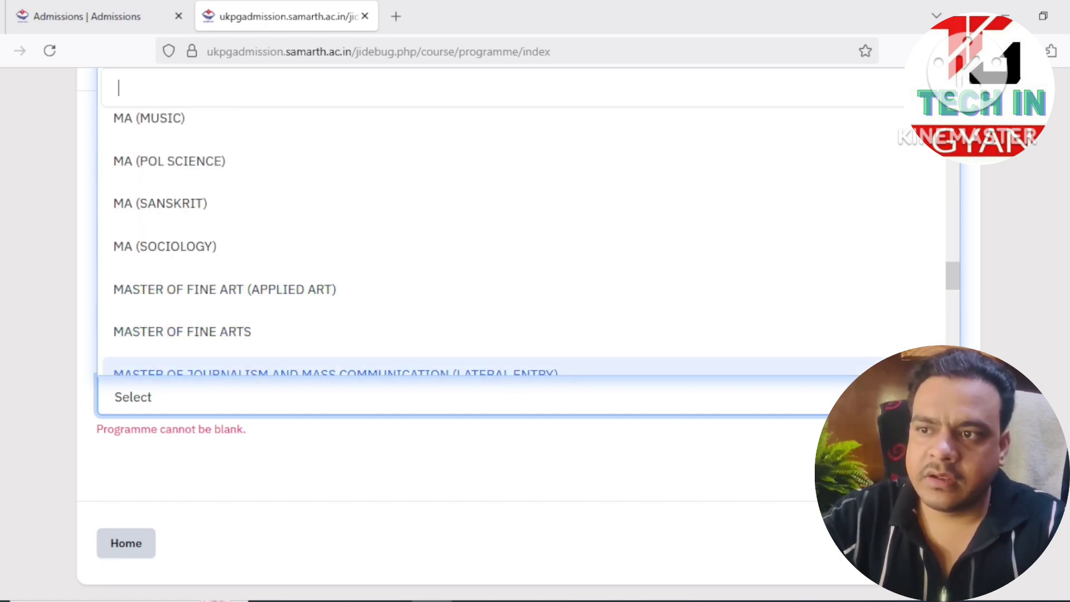
scroll(521, 245, "down", 4)
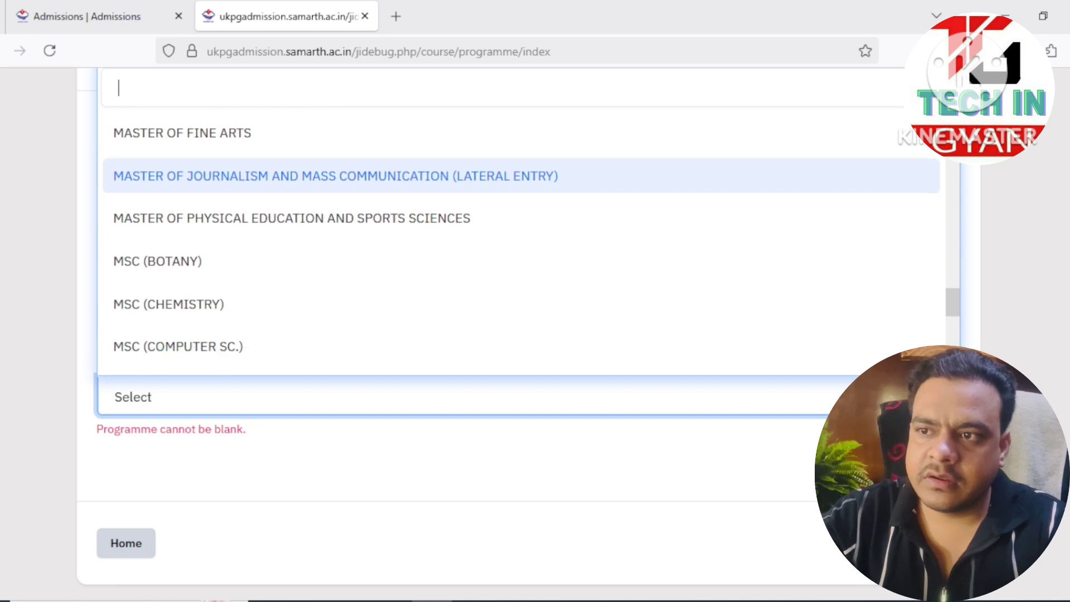
Step: Choose MSC (CHEMISTRY) as the programme and review the Personal Details preview
left_click(182, 306)
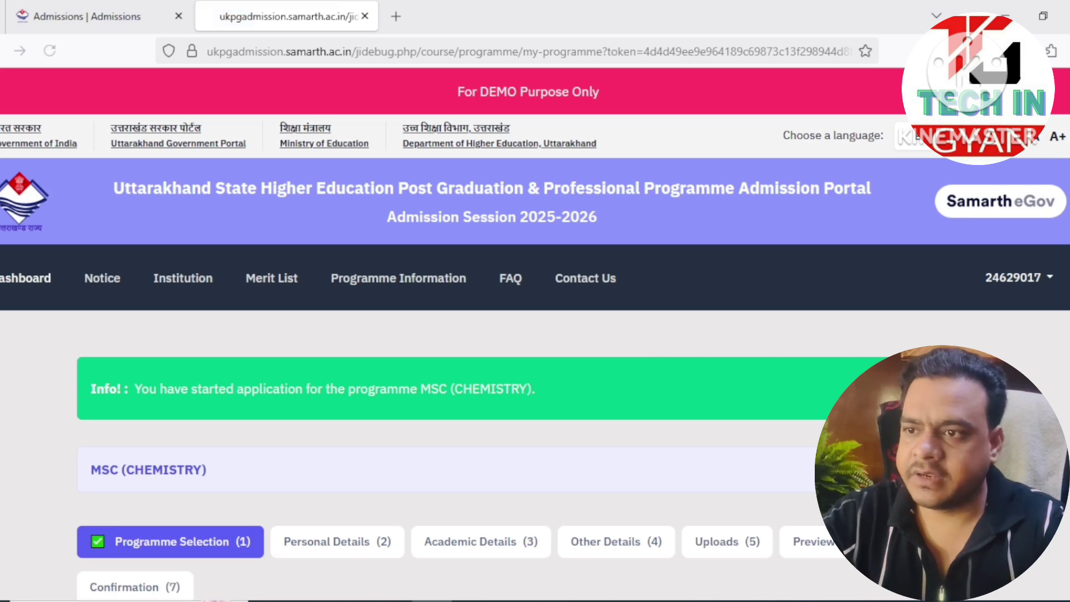
scroll(654, 362, "down", 5)
scroll(528, 334, "down", 2)
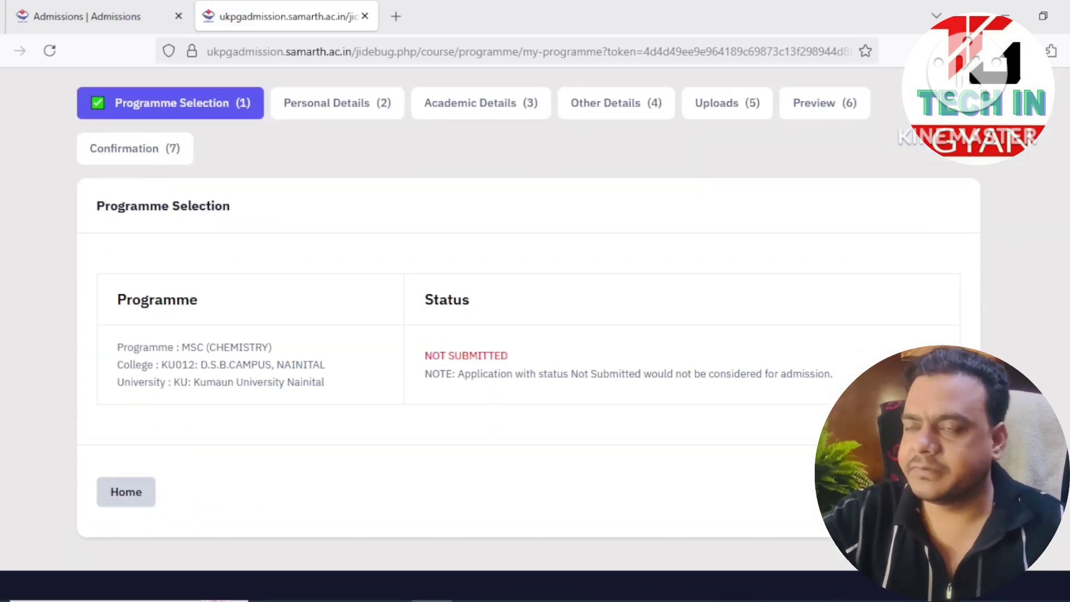
left_click(337, 103)
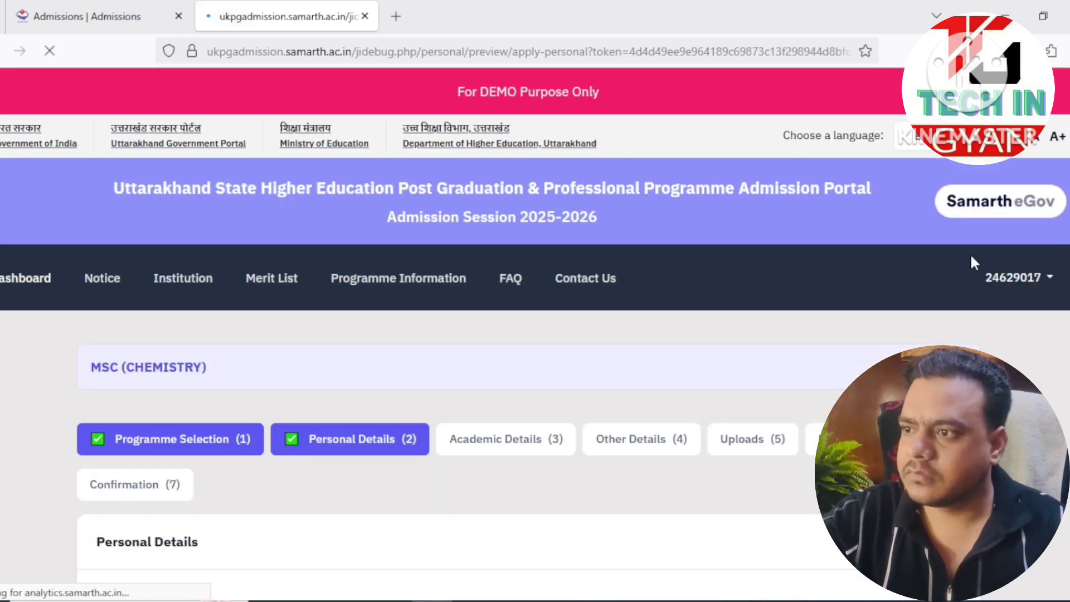
scroll(814, 456, "down", 20)
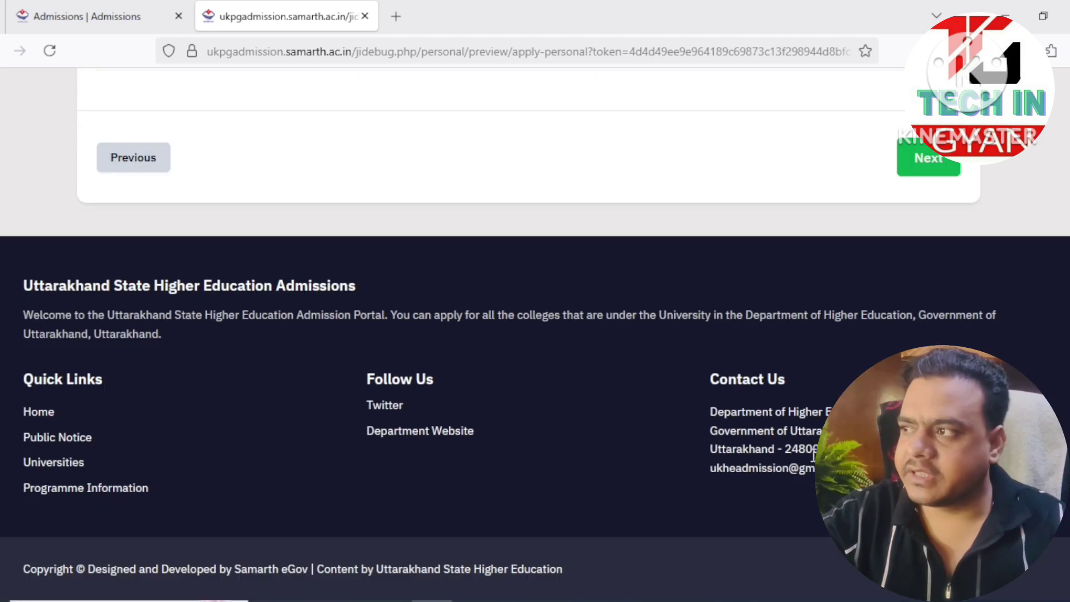
Step: Select GRADUATION eligibility as Passed, First Division, passing year 2025
left_click(929, 158)
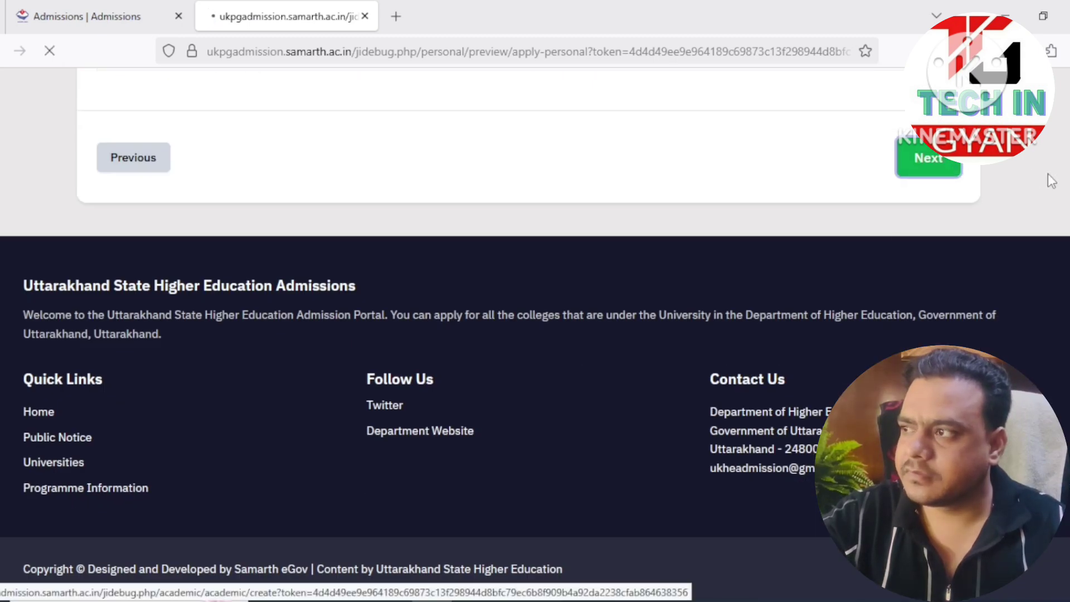
scroll(1006, 312, "down", 5)
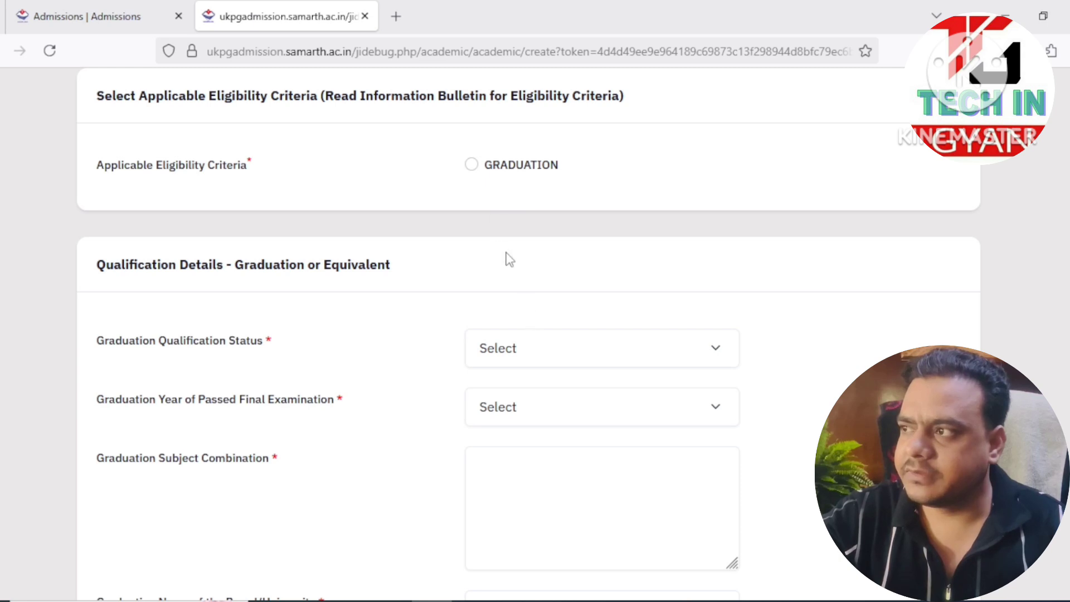
double_click(471, 167)
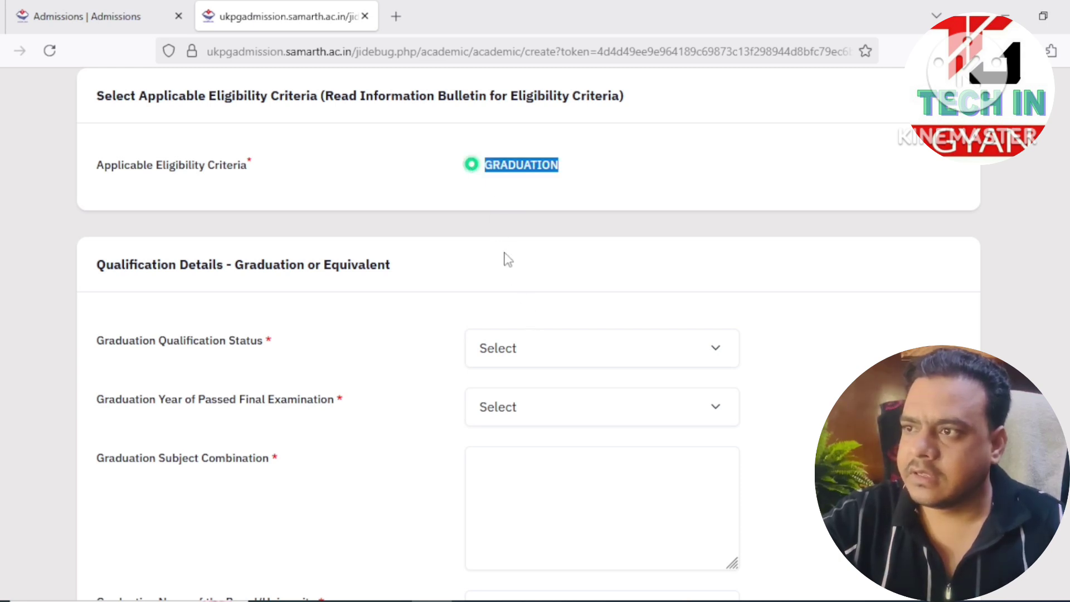
left_click(535, 356)
left_click(511, 407)
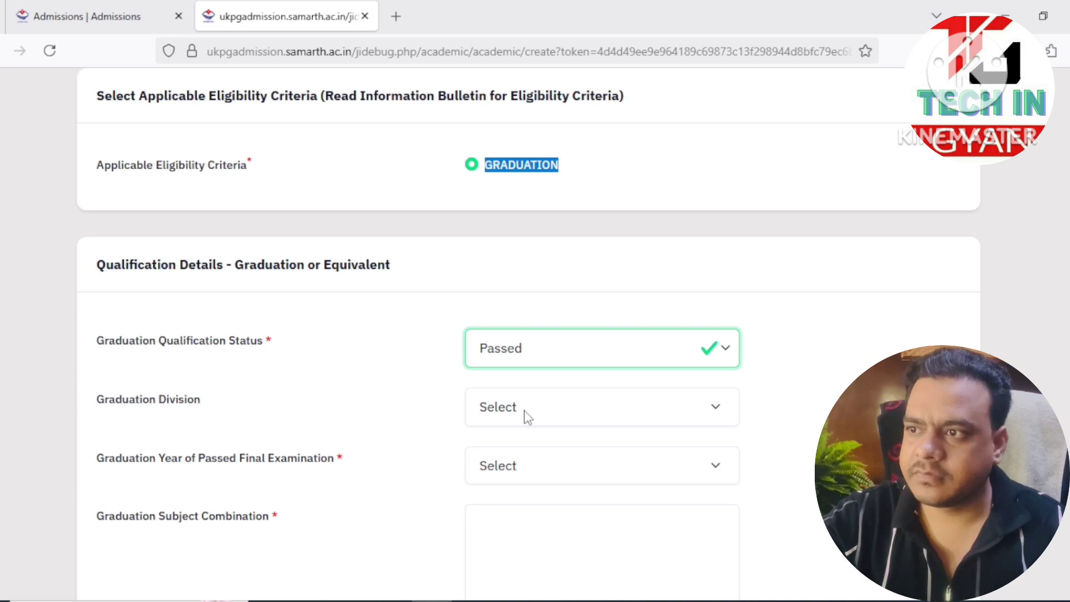
left_click(527, 413)
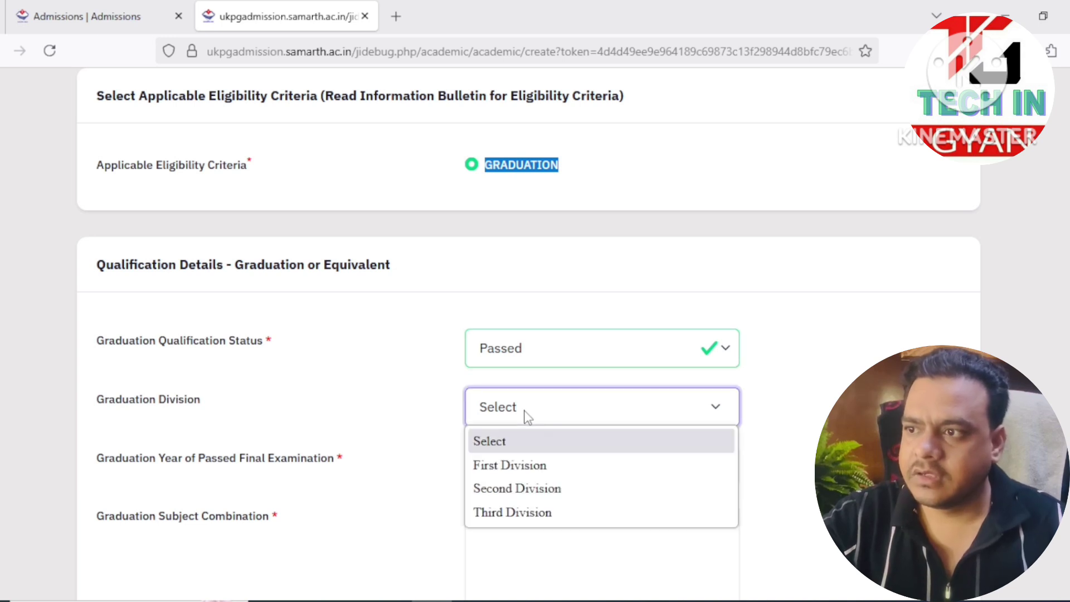
left_click(540, 468)
left_click(516, 465)
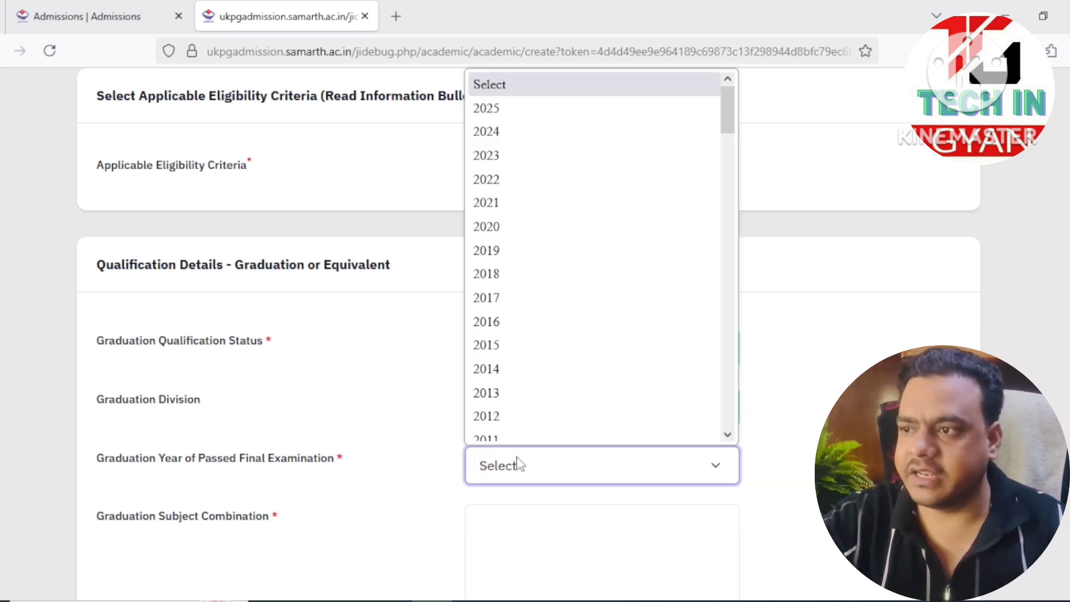
left_click(499, 114)
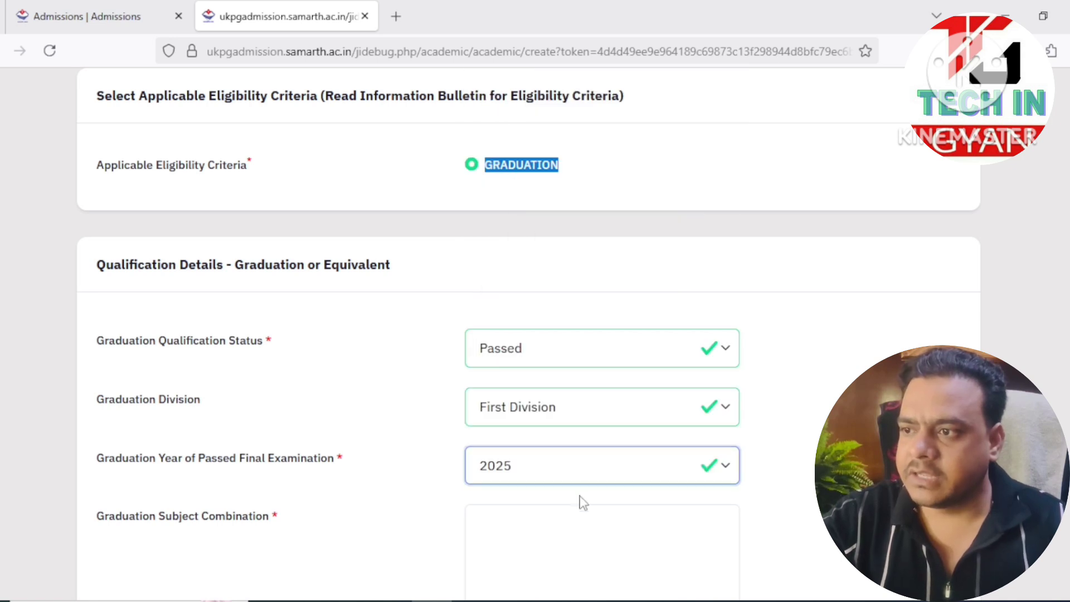
Step: Enter subject combination 'pcm' and board Kumaun University Nainital
left_click(550, 539)
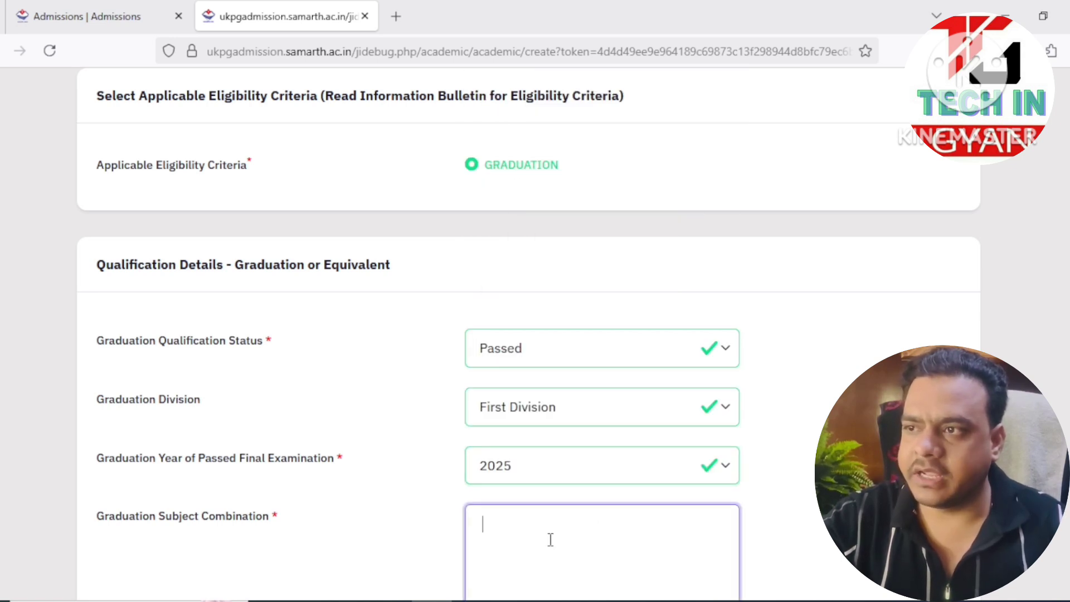
type("chemist")
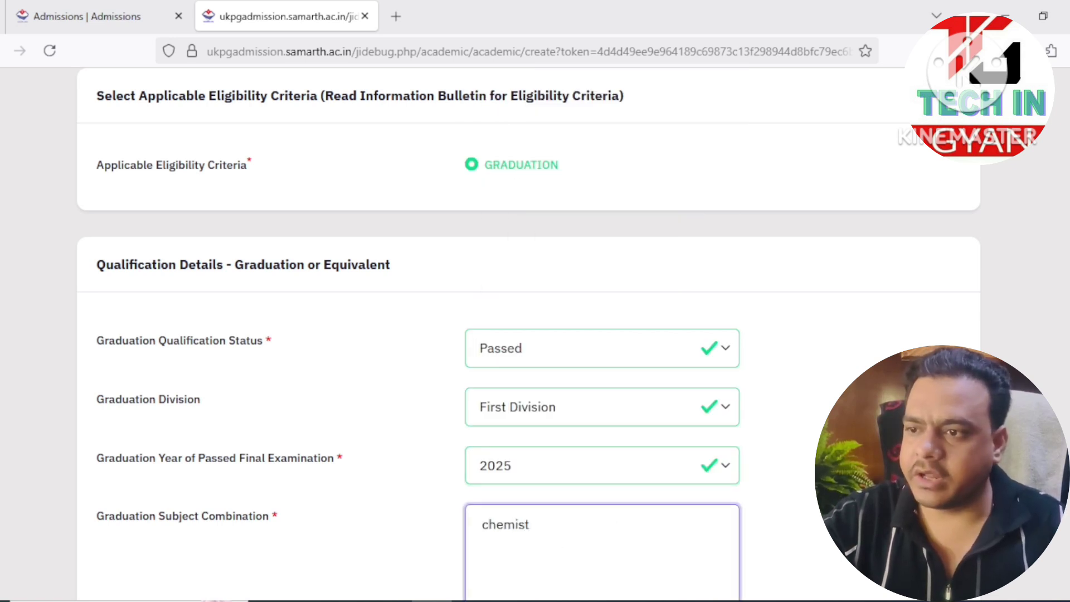
key("BackSpace")
key("BackSpace")
key("BackSpace")
key("BackSpace")
key("BackSpace")
key("BackSpace")
key("BackSpace")
type("pcm")
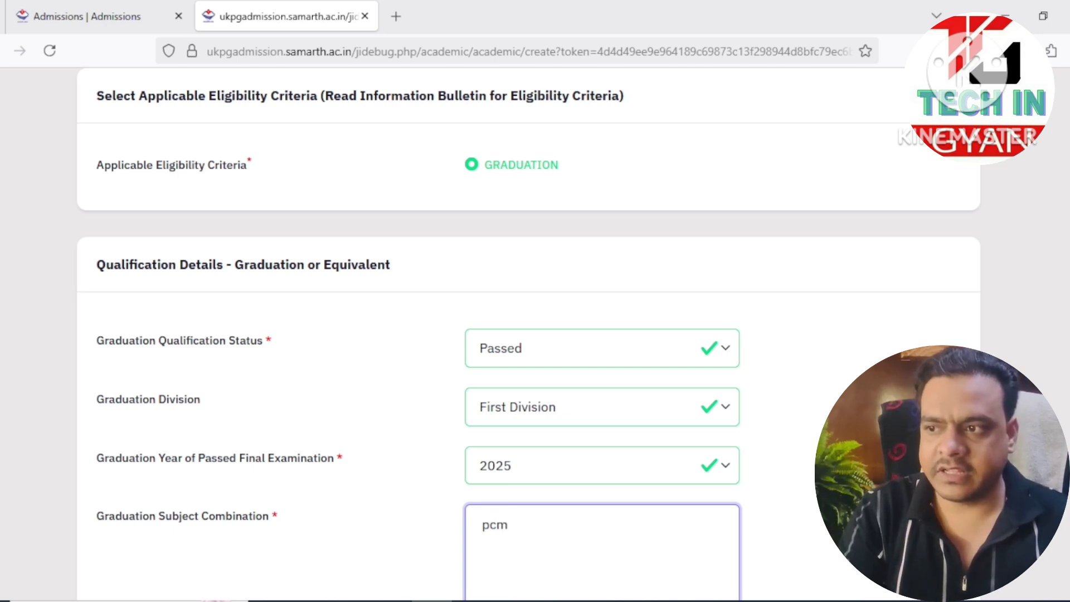
scroll(502, 334, "down", 6)
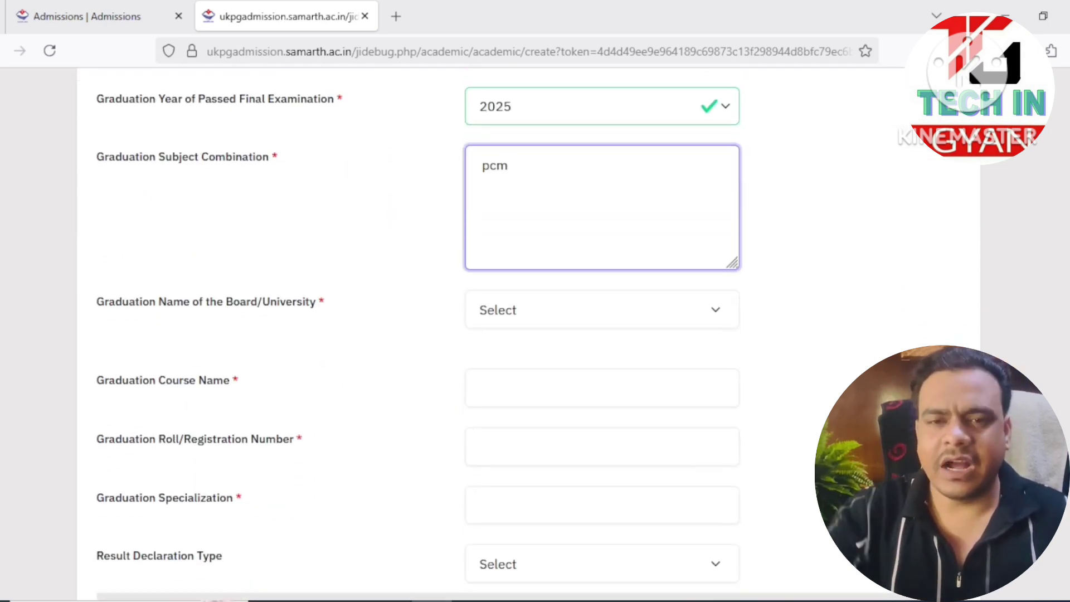
left_click(544, 317)
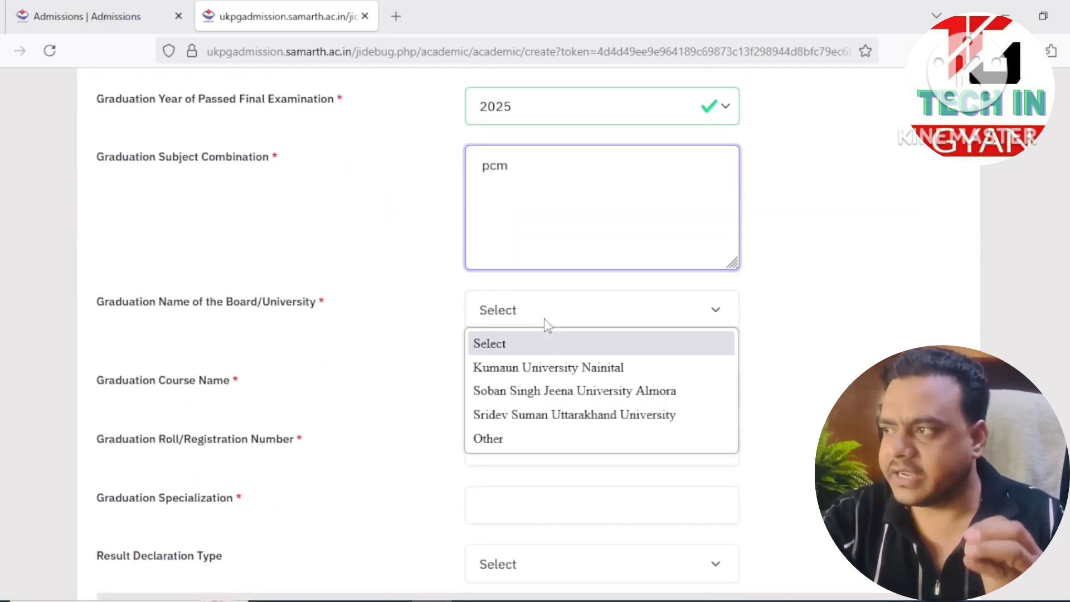
left_click(547, 363)
Step: Fill course 'bsc', the roll number, specialization 'chmeisty', and result type MARKS ONLY
left_click(521, 387)
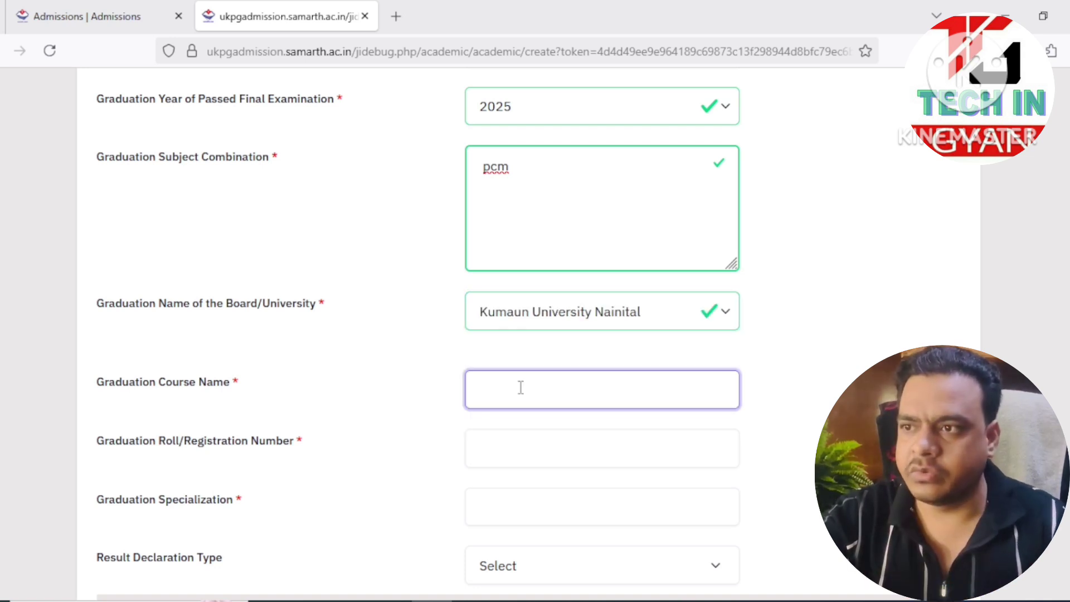
type("bsc")
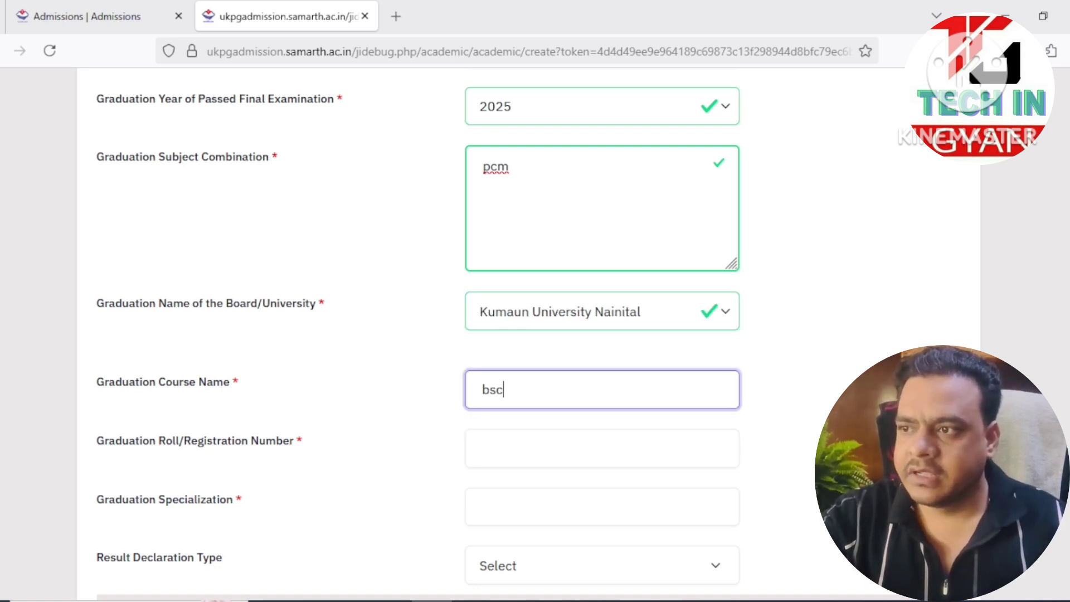
left_click(523, 444)
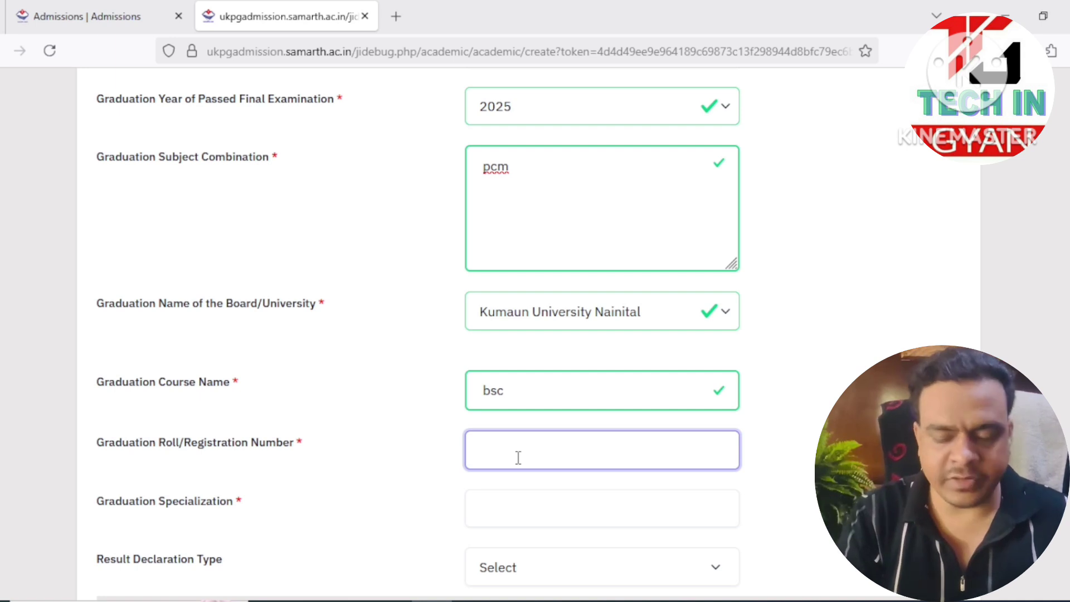
type("895698")
left_click(509, 501)
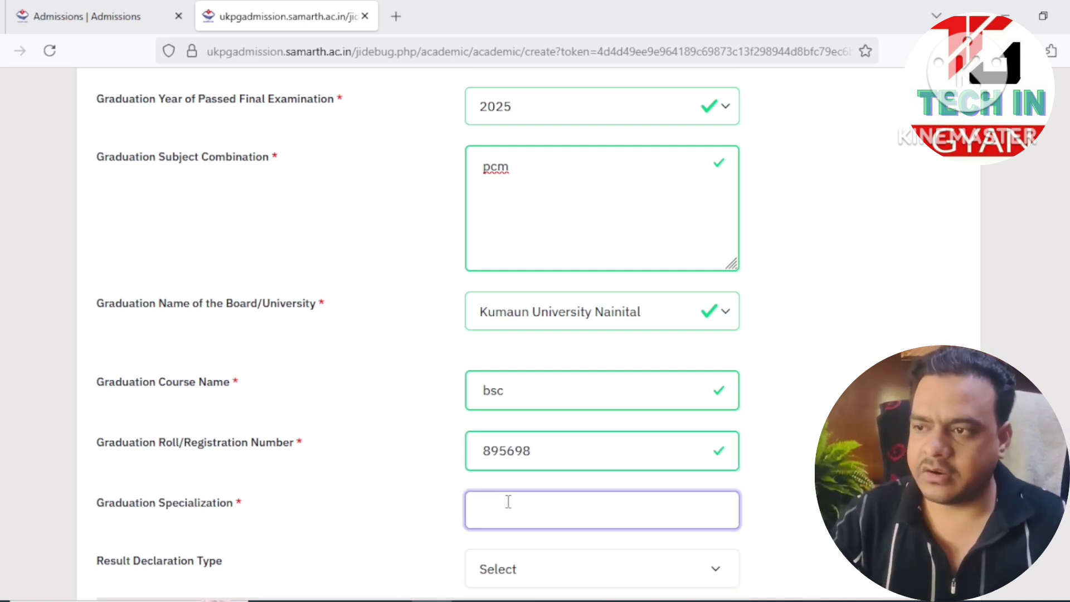
type("chmeisty")
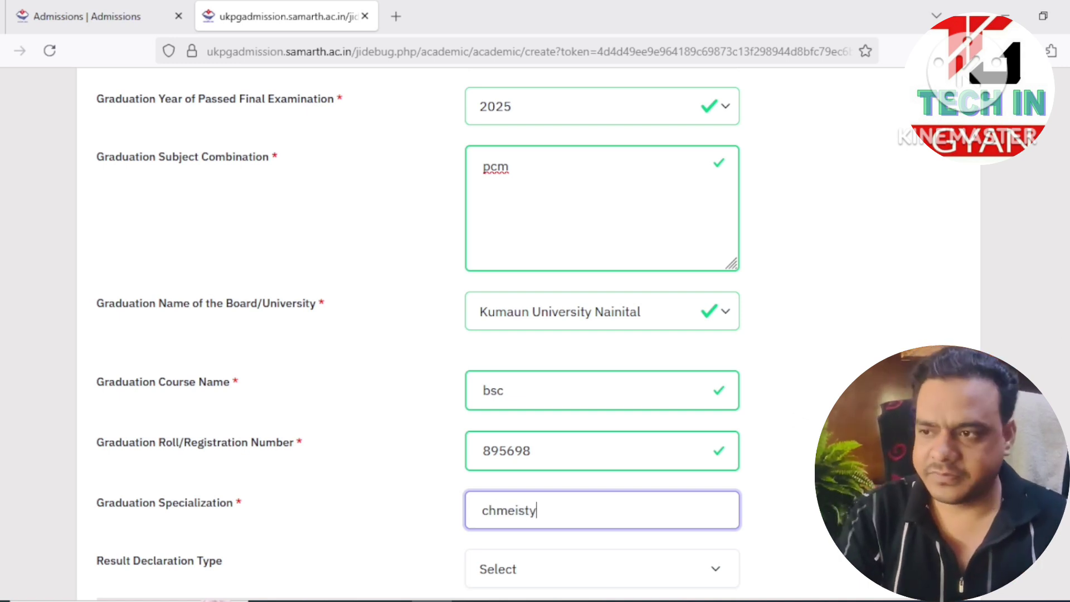
scroll(463, 334, "down", 1)
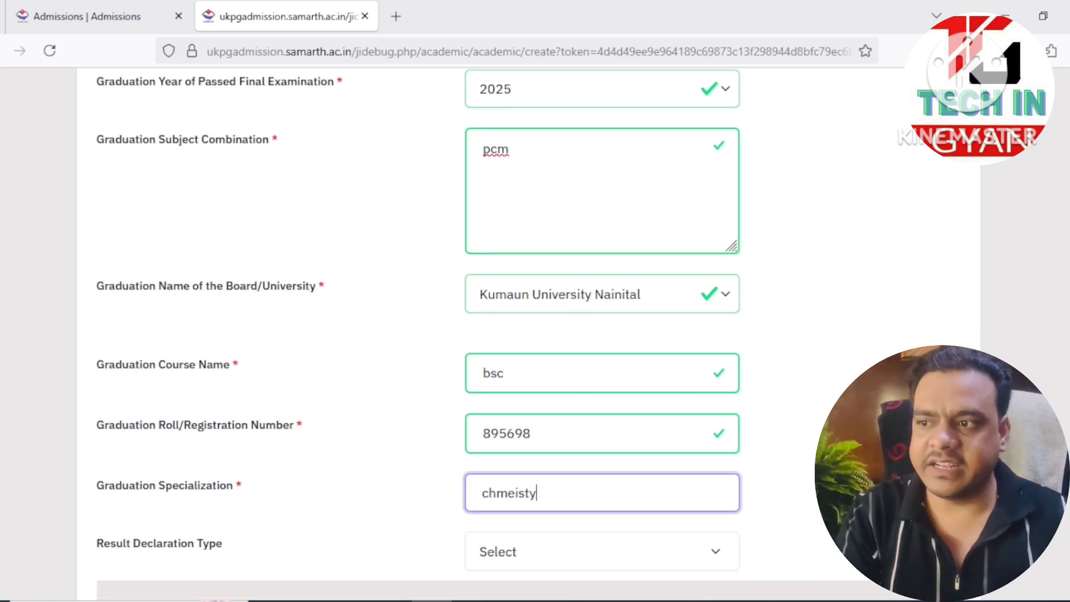
scroll(535, 334, "down", 4)
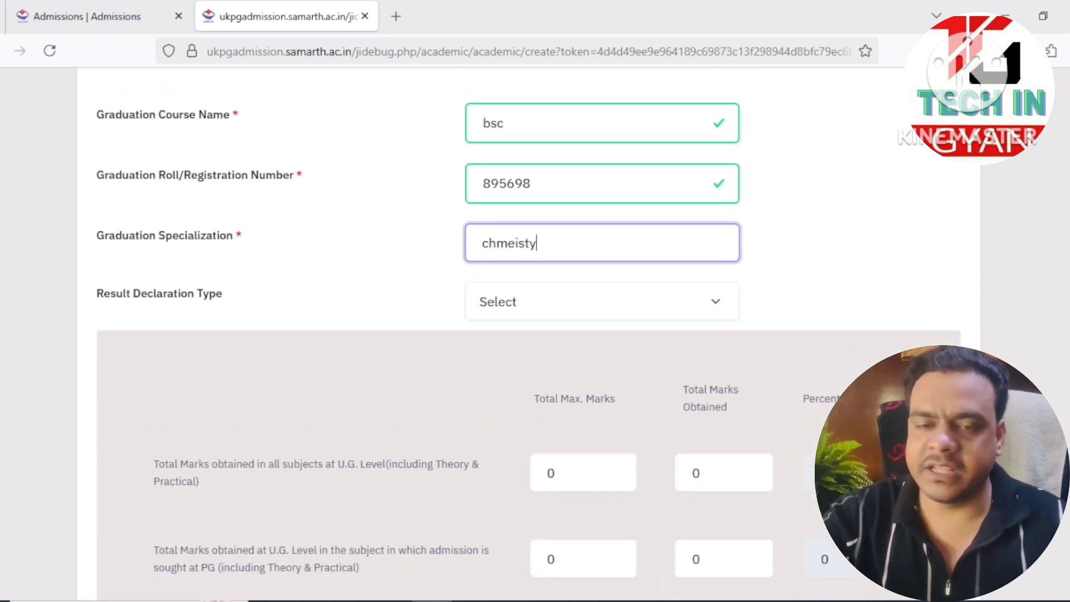
left_click(580, 301)
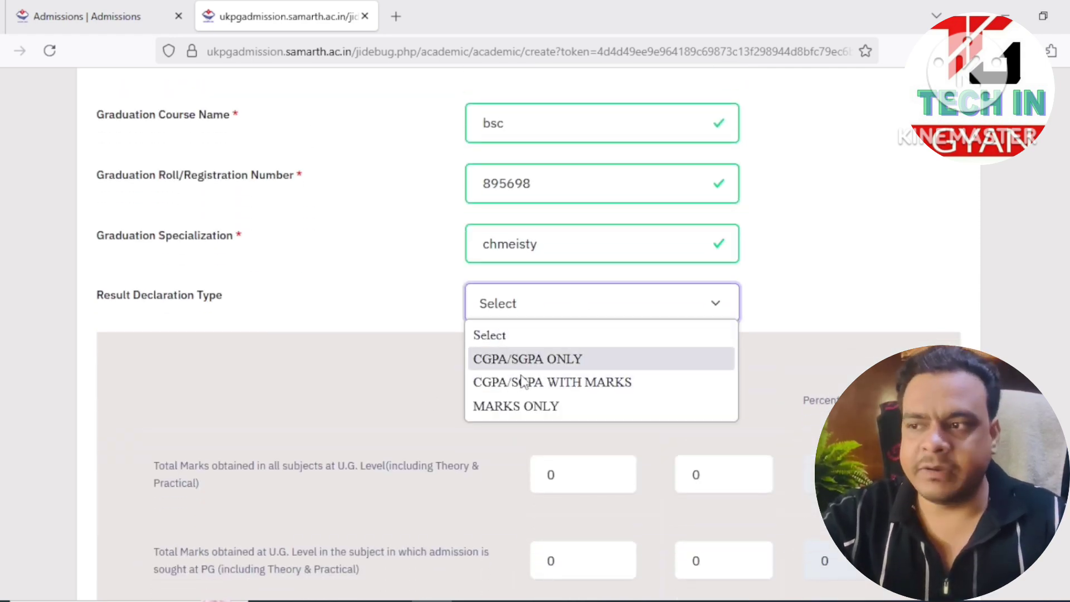
left_click(534, 406)
scroll(534, 407, "down", 3)
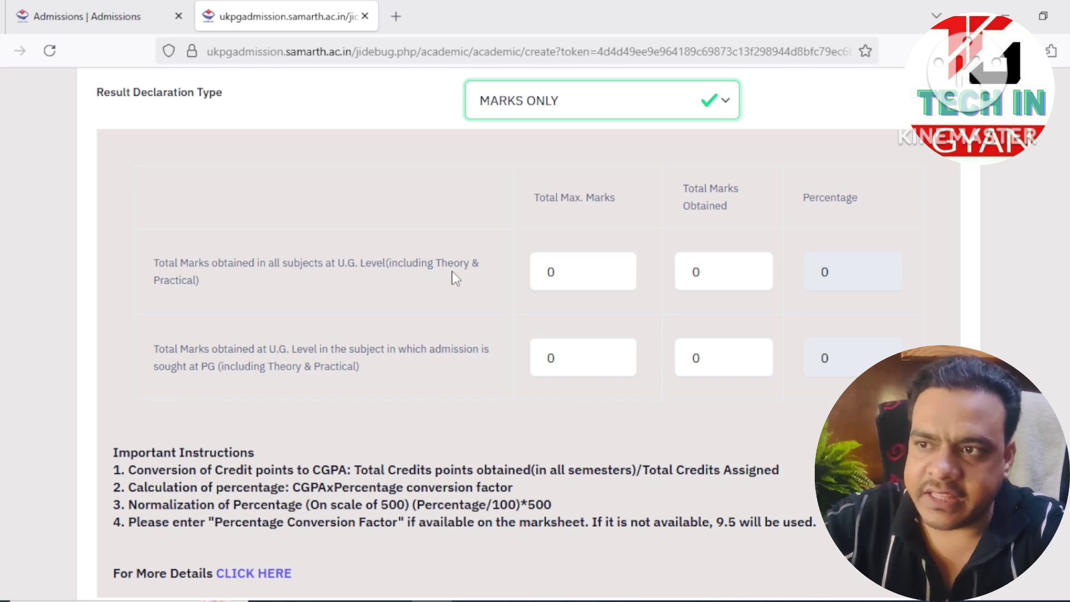
Step: Enter overall marks 850 out of 1350, giving 62.96%
left_click(585, 271)
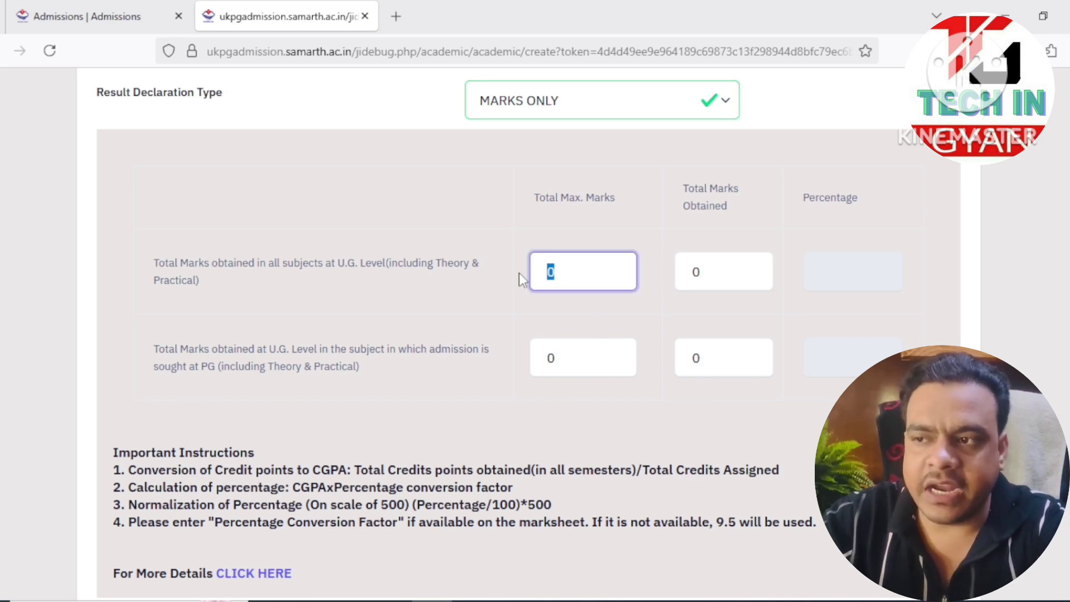
type("8")
key("BackSpace")
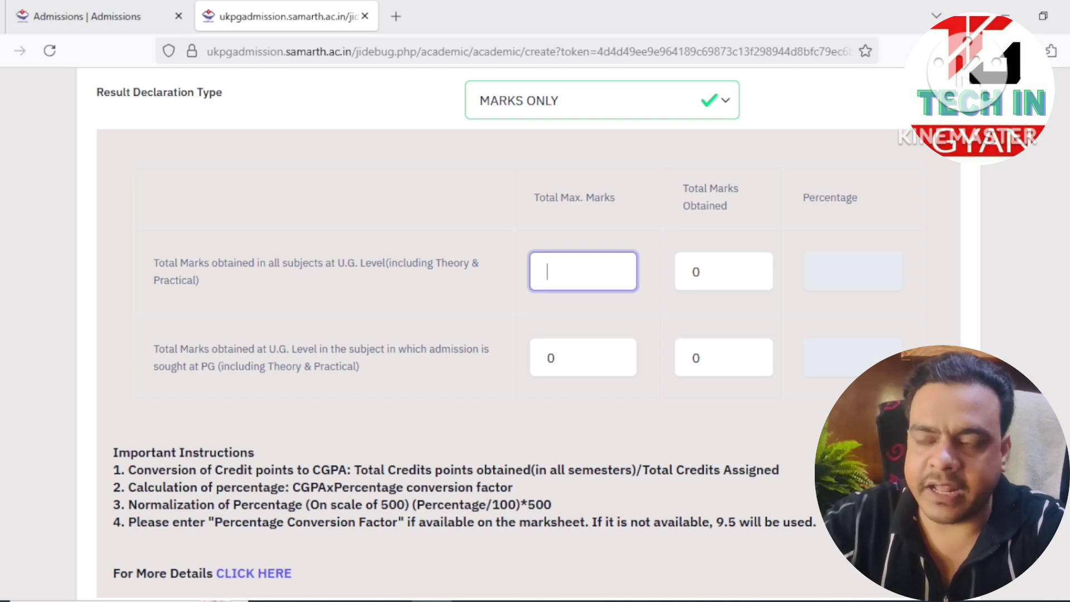
type("1350")
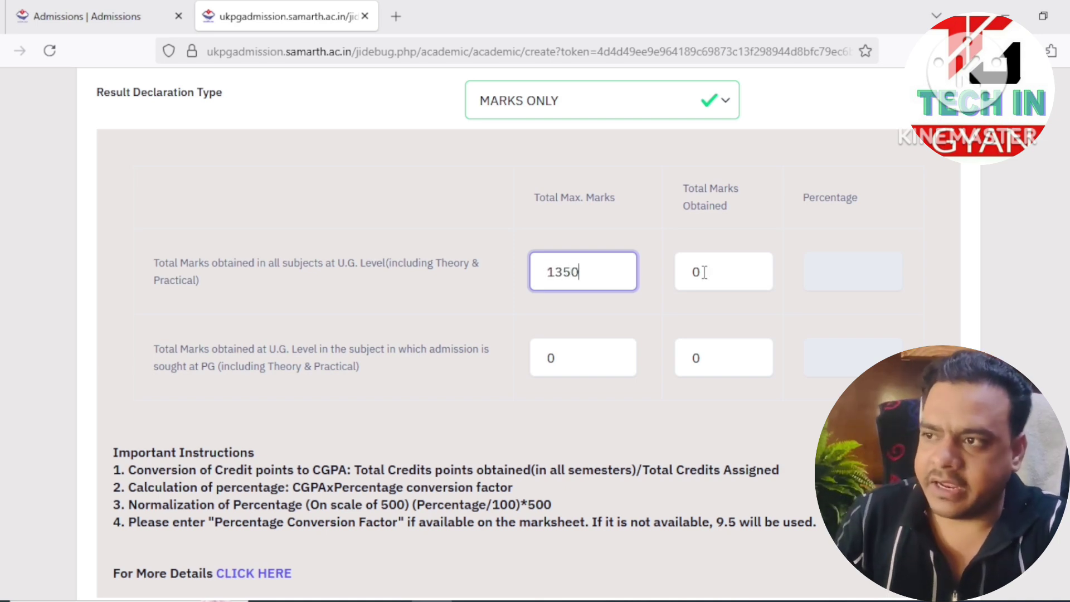
left_click(695, 271)
type("850")
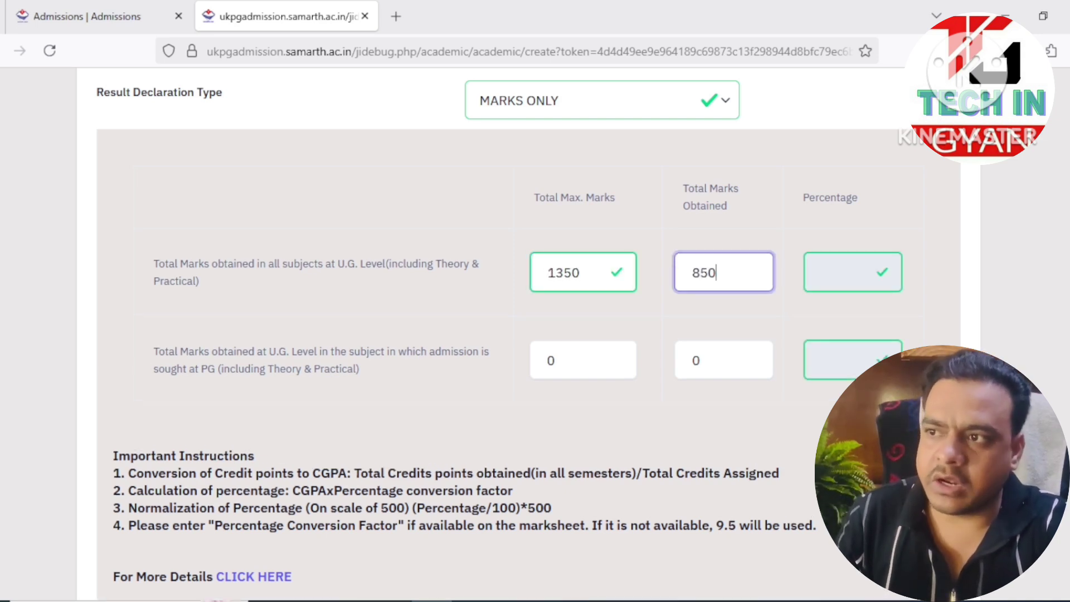
left_click(551, 304)
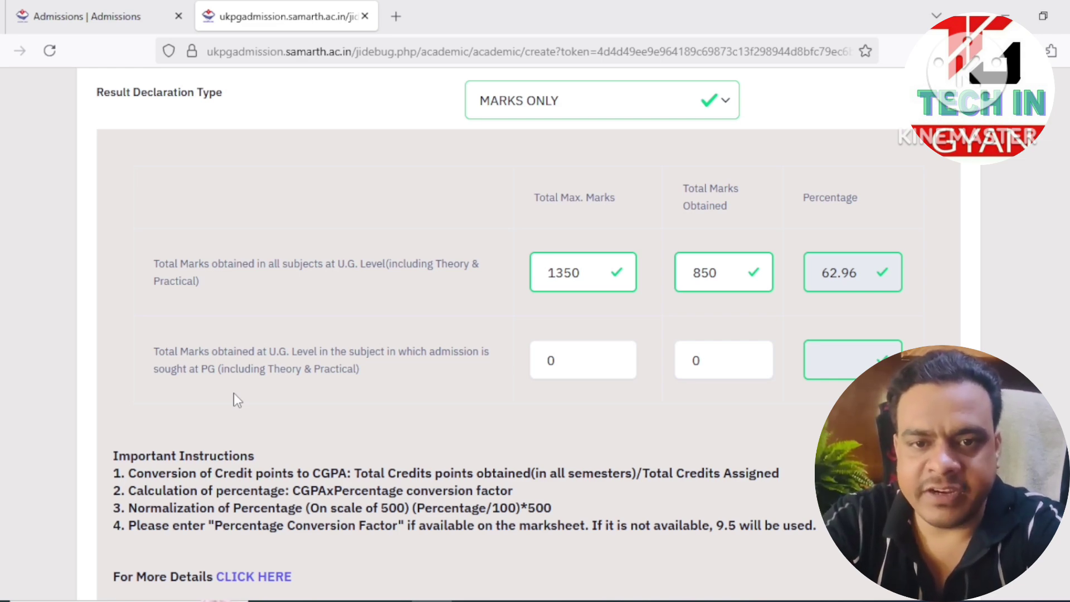
Step: Enter PG subject marks 300 out of 450, giving 66.67%
double_click(540, 360)
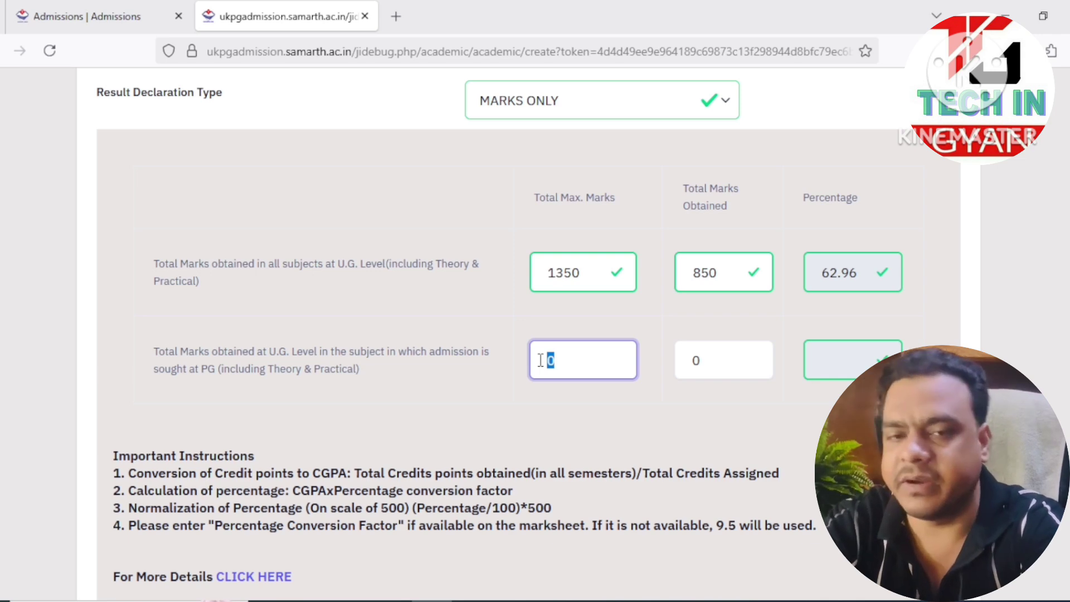
type("450")
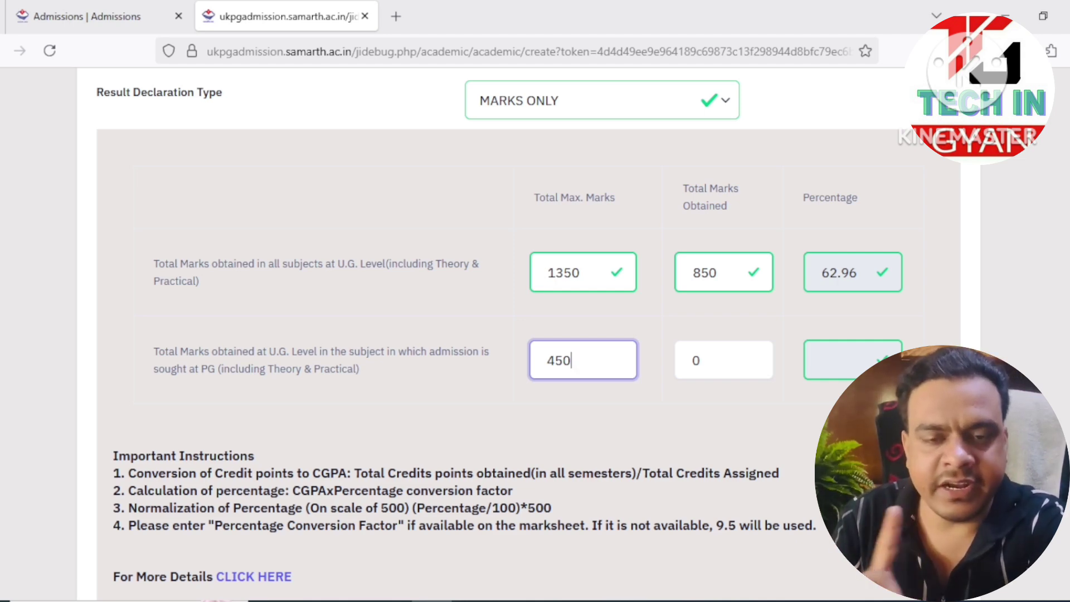
double_click(685, 363)
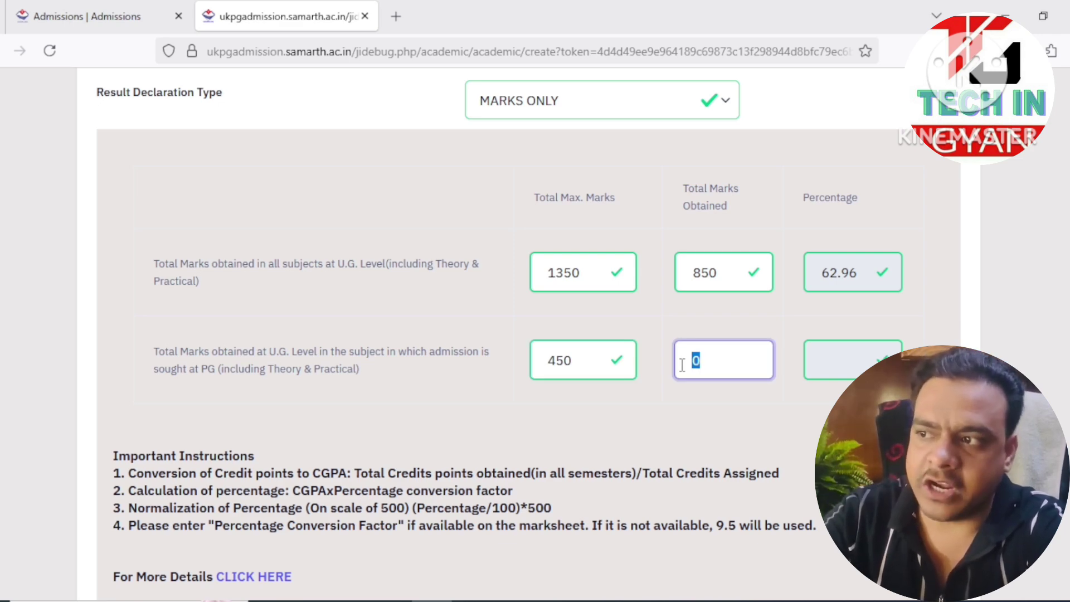
type("300")
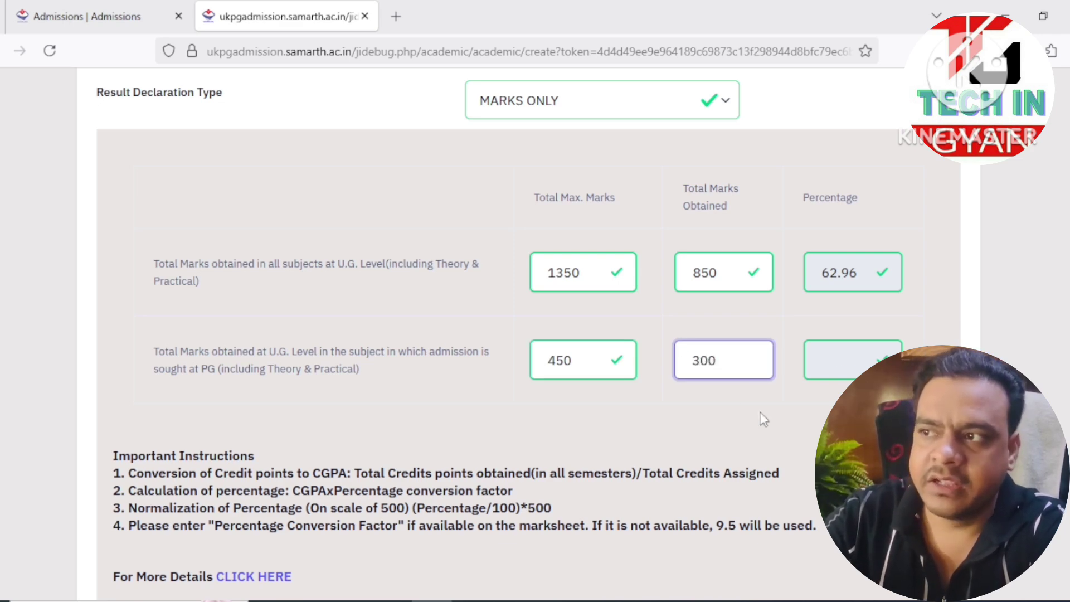
left_click(763, 413)
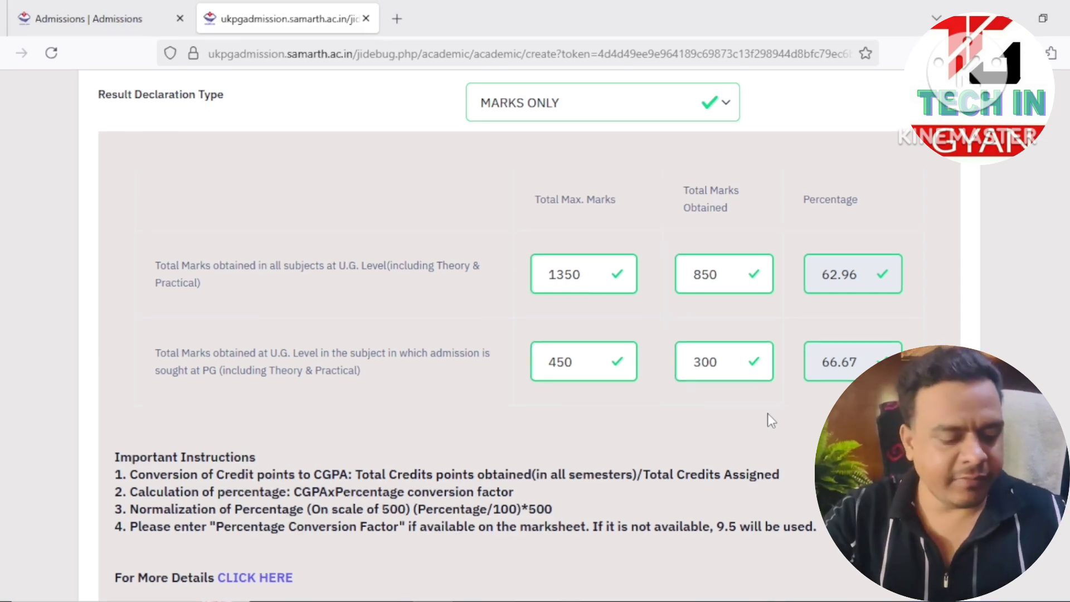
scroll(765, 419, "down", 1)
scroll(525, 491, "down", 2)
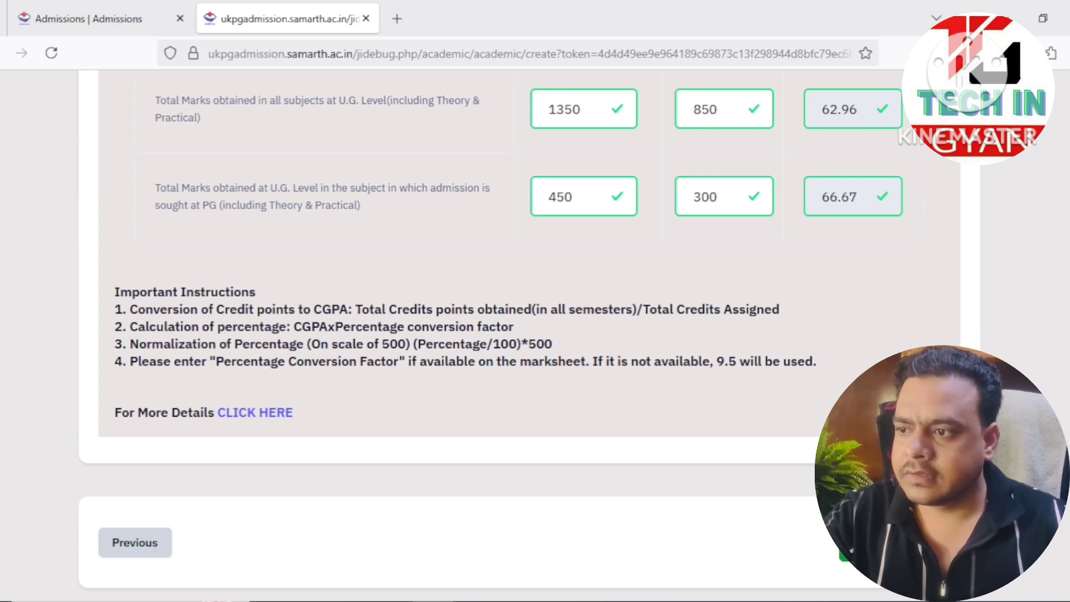
Step: Save the academic details with Save & Next
left_click(883, 544)
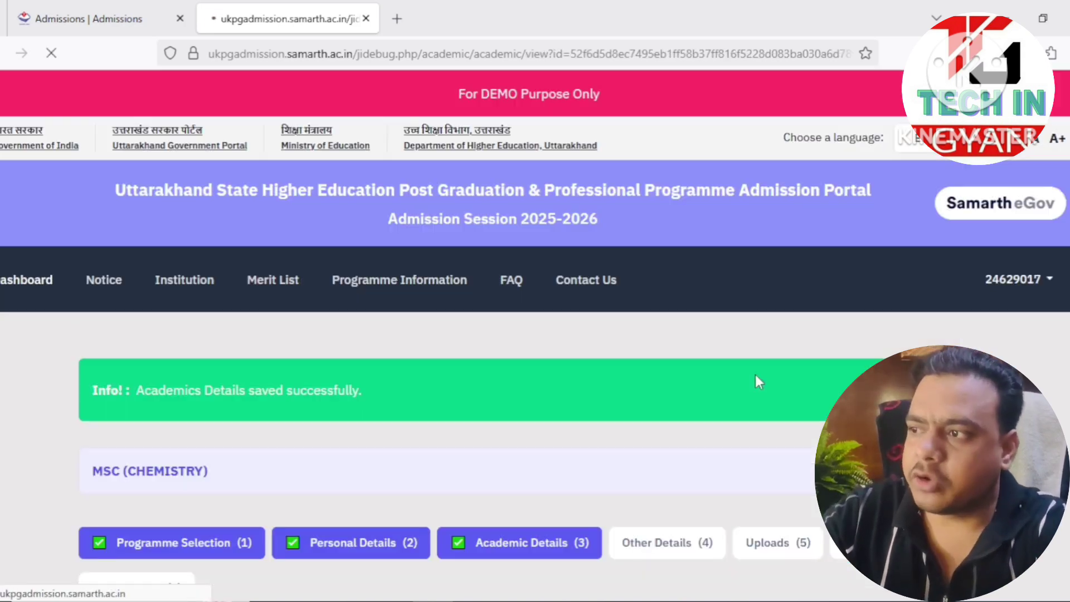
scroll(851, 365, "down", 2)
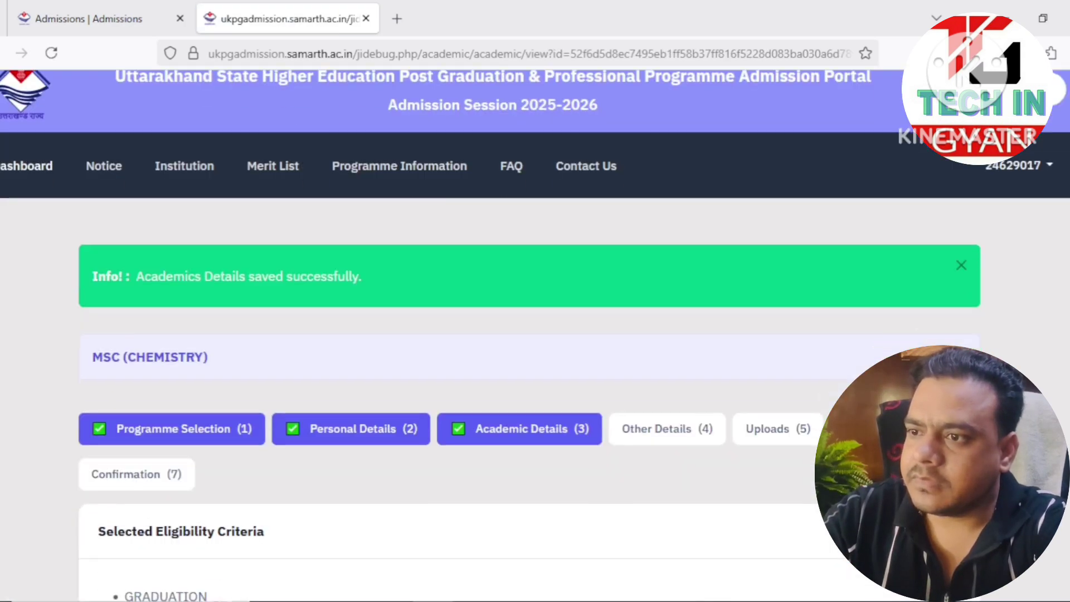
scroll(525, 335, "down", 4)
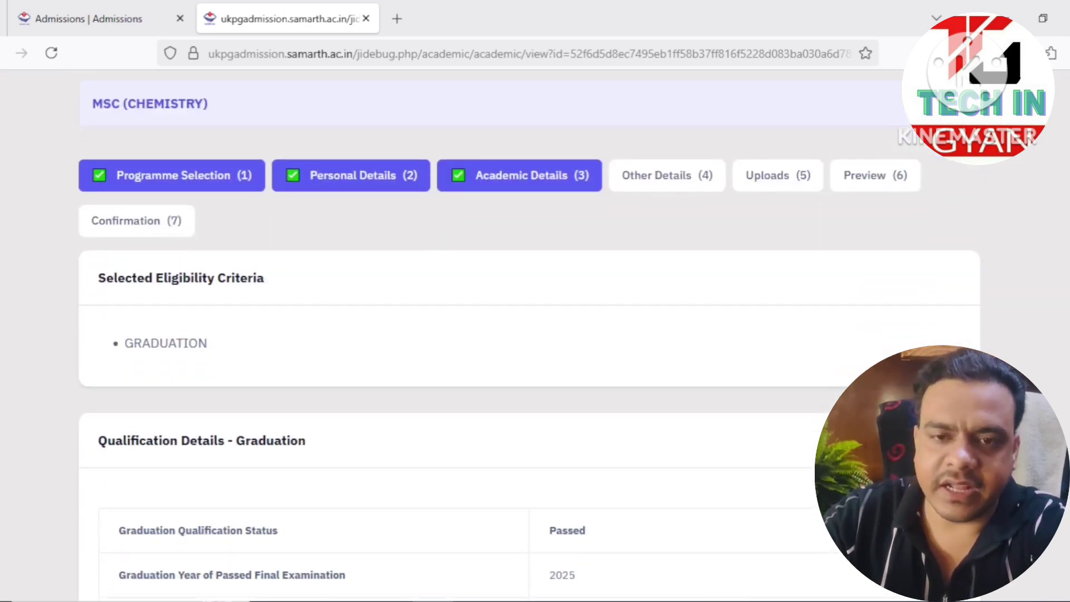
scroll(529, 334, "down", 5)
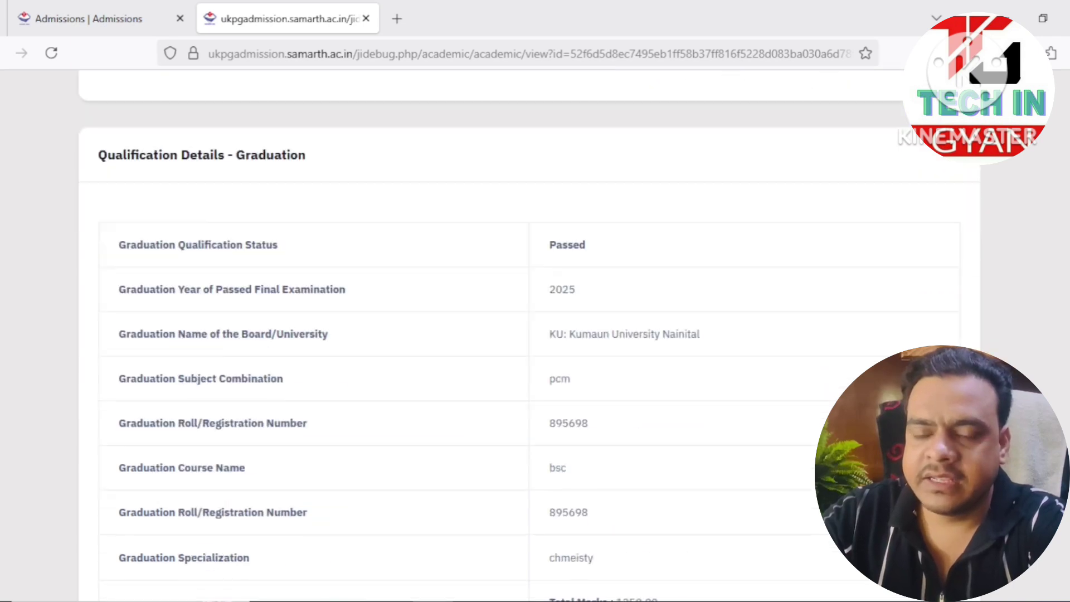
scroll(530, 334, "down", 10)
Step: Continue past the following page and Other Details to reach Uploads
left_click(929, 316)
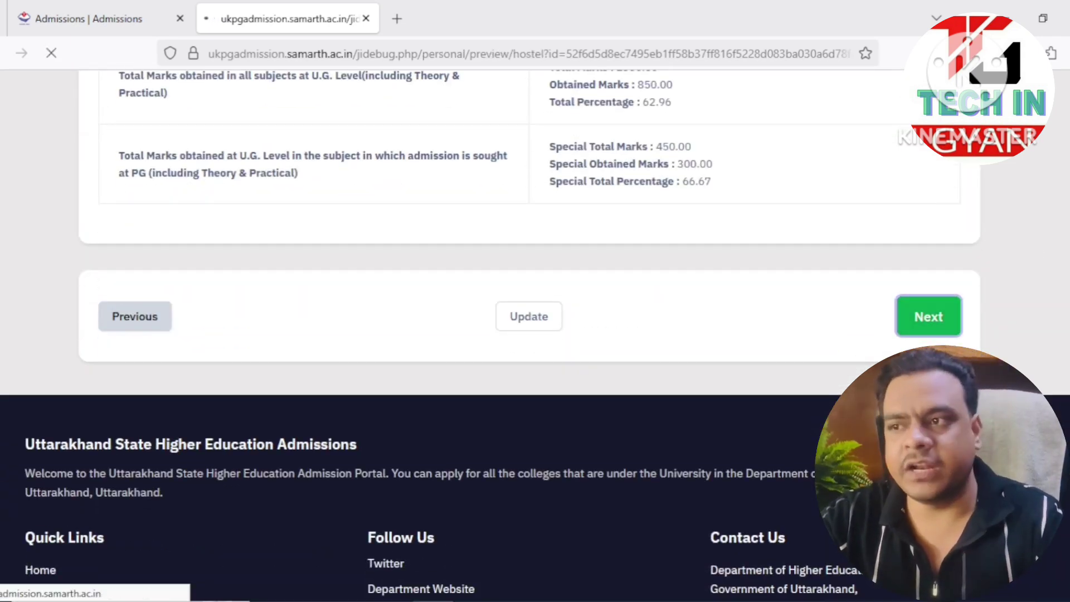
scroll(529, 334, "down", 15)
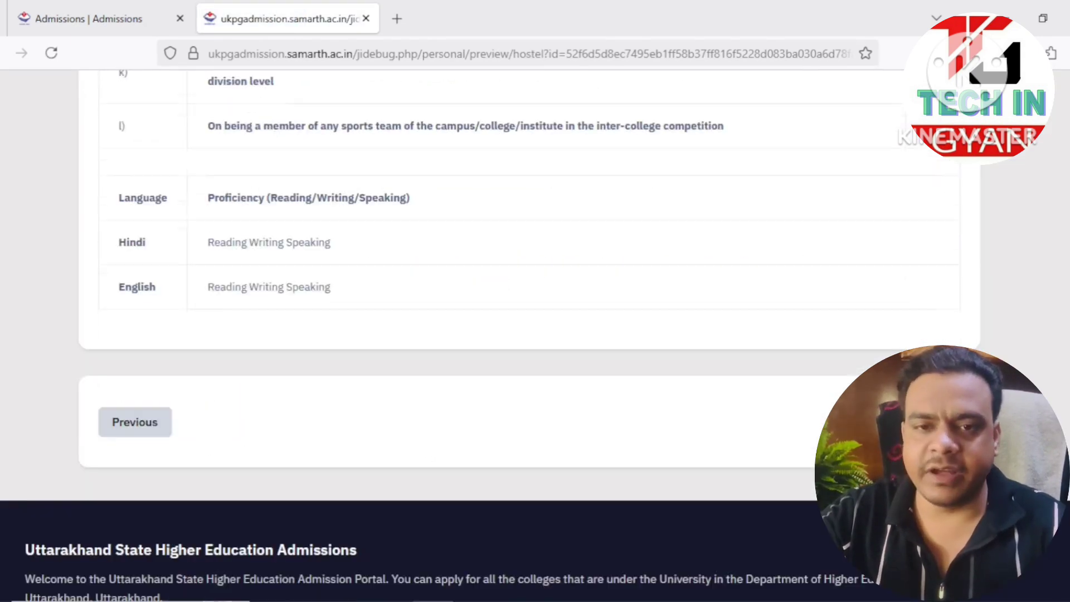
scroll(529, 334, "down", 1)
left_click(929, 387)
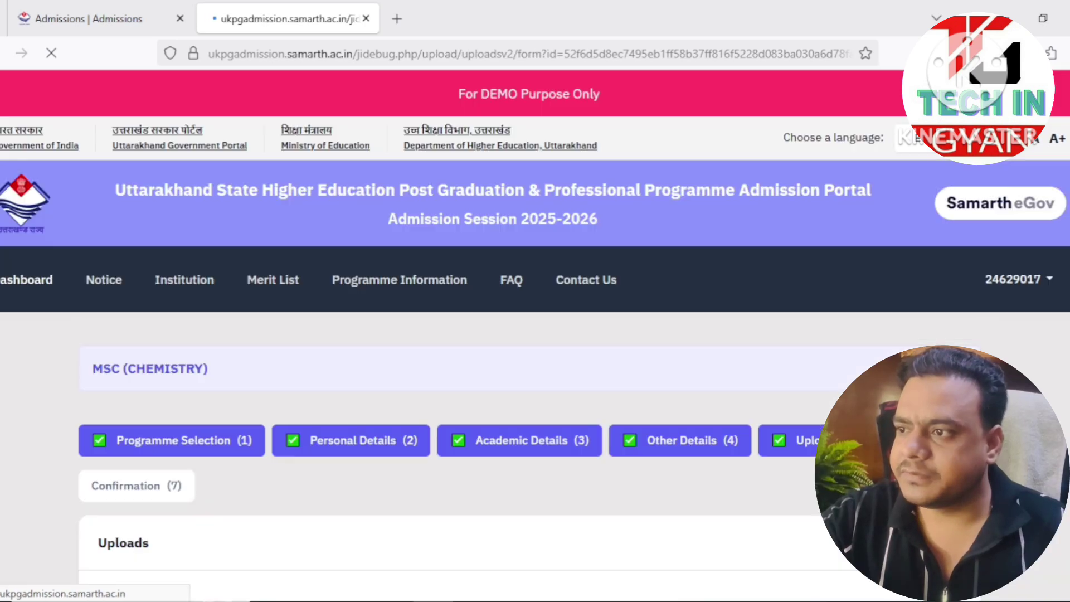
scroll(529, 334, "down", 12)
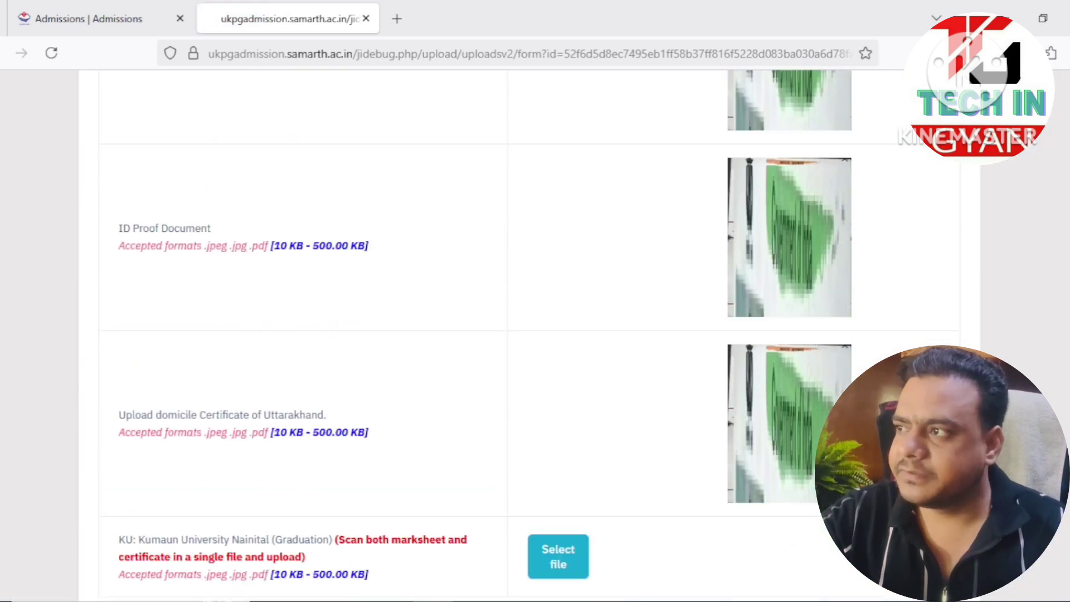
scroll(529, 335, "down", 3)
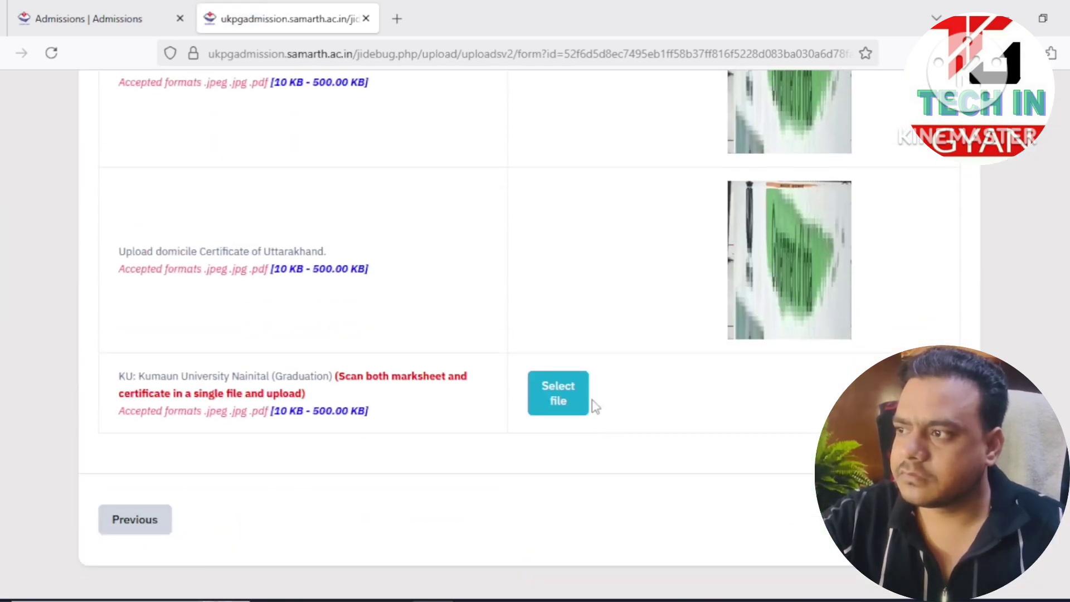
Step: Upload the ADHAR image from Downloads for the graduation row
left_click(559, 409)
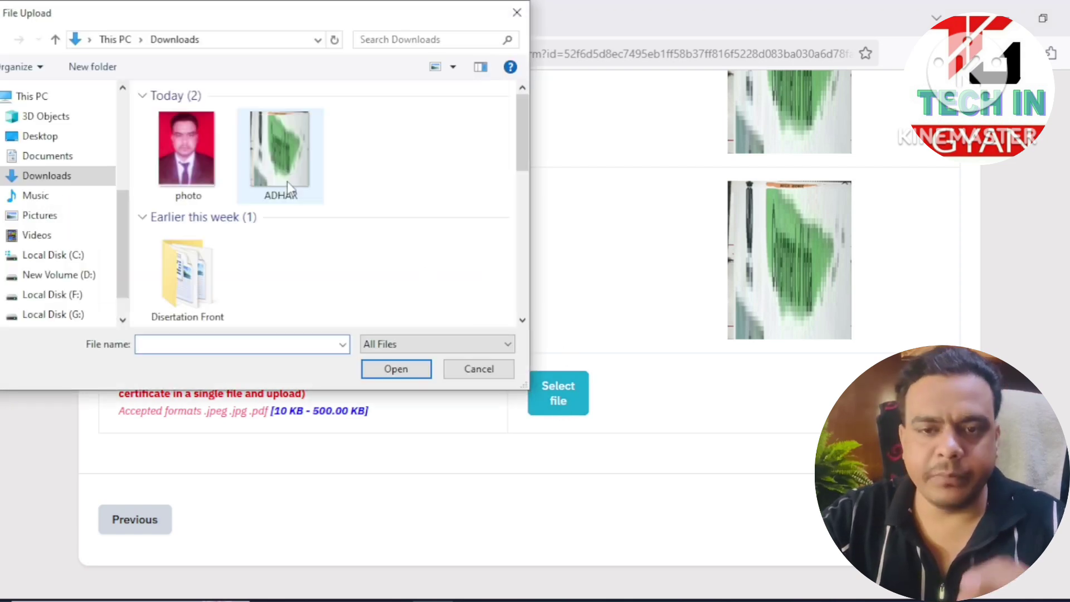
left_click(287, 182)
left_click(385, 370)
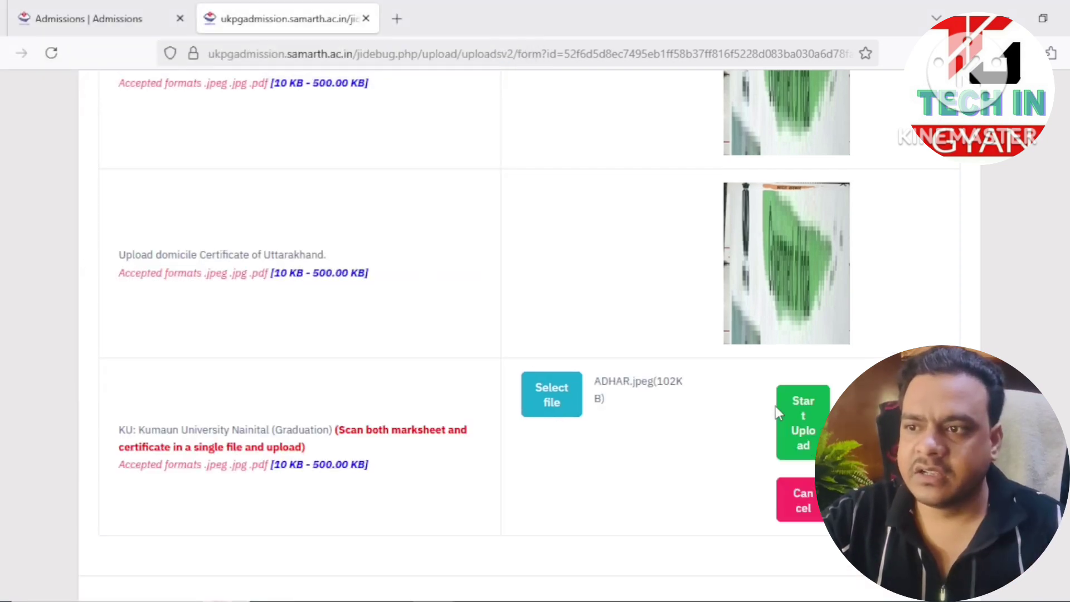
left_click(795, 418)
Step: Review the application preview and submit it
scroll(769, 308, "down", 5)
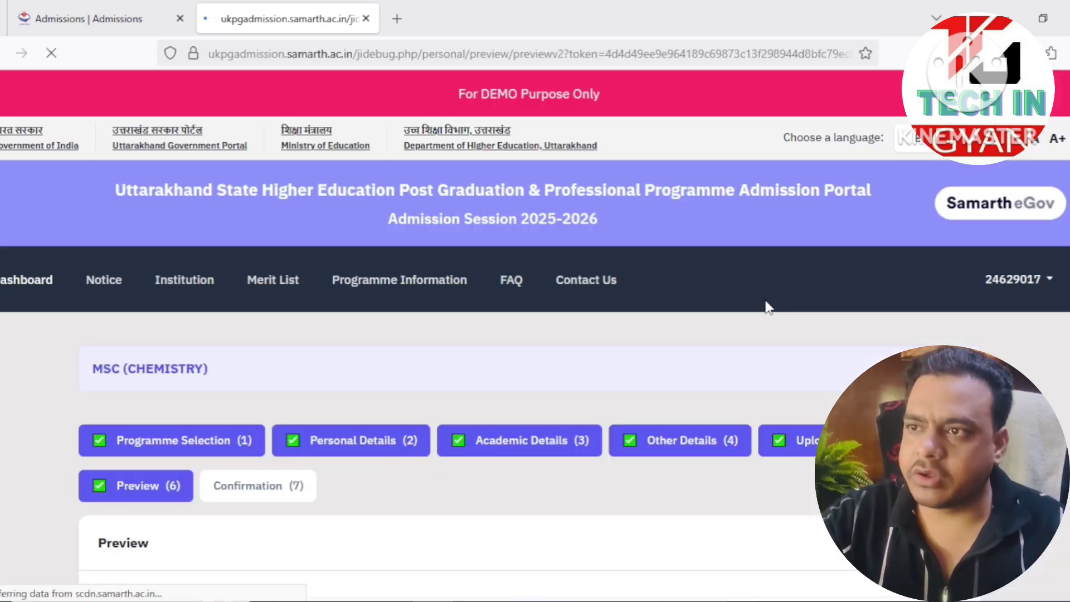
scroll(819, 353, "down", 10)
scroll(529, 334, "down", 15)
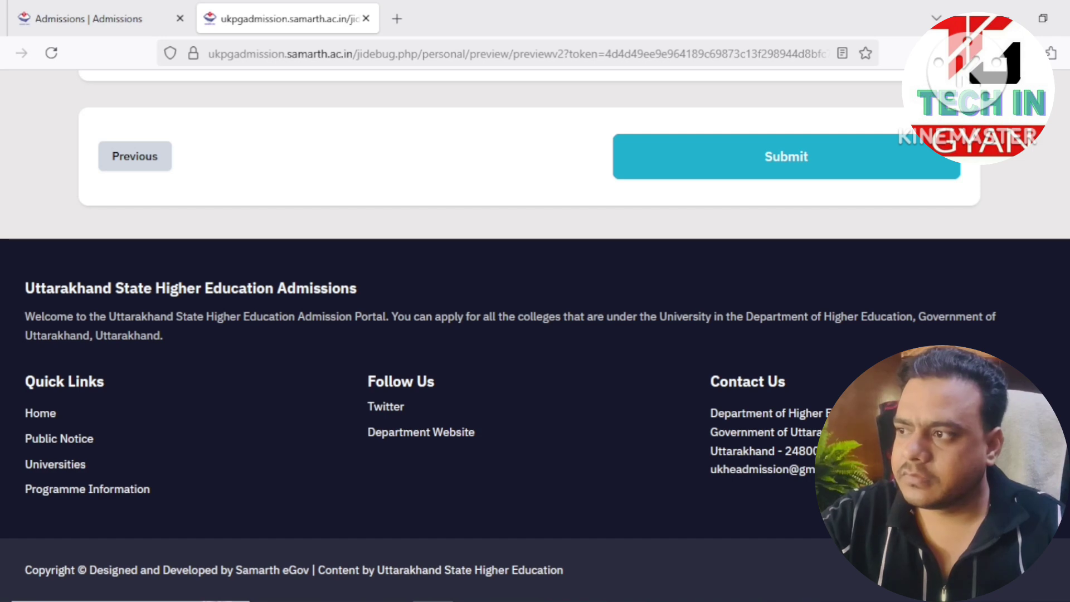
scroll(758, 334, "up", 4)
left_click(756, 399)
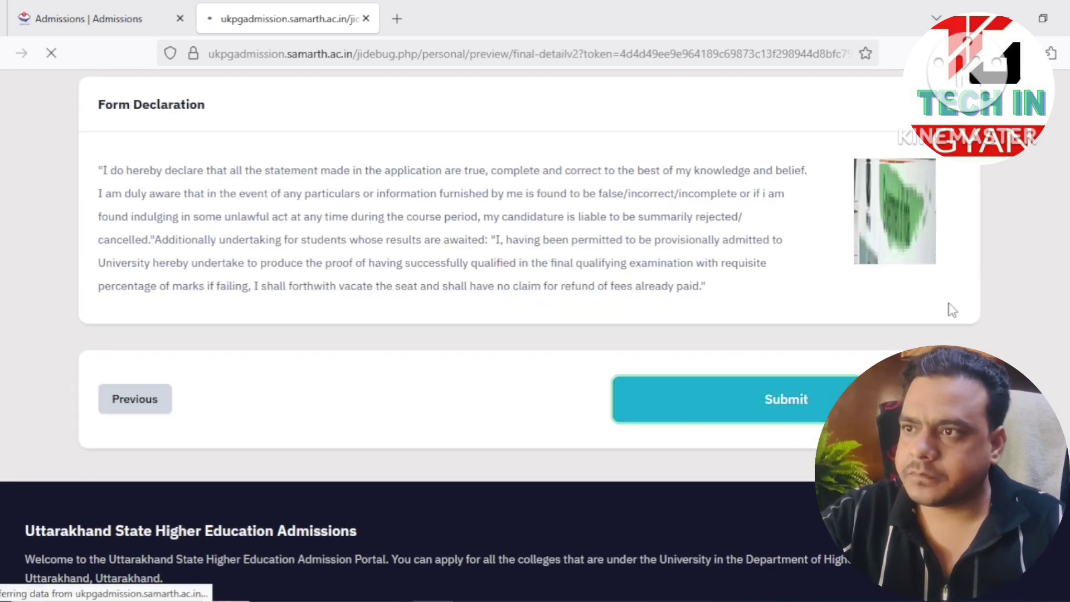
scroll(992, 307, "down", 9)
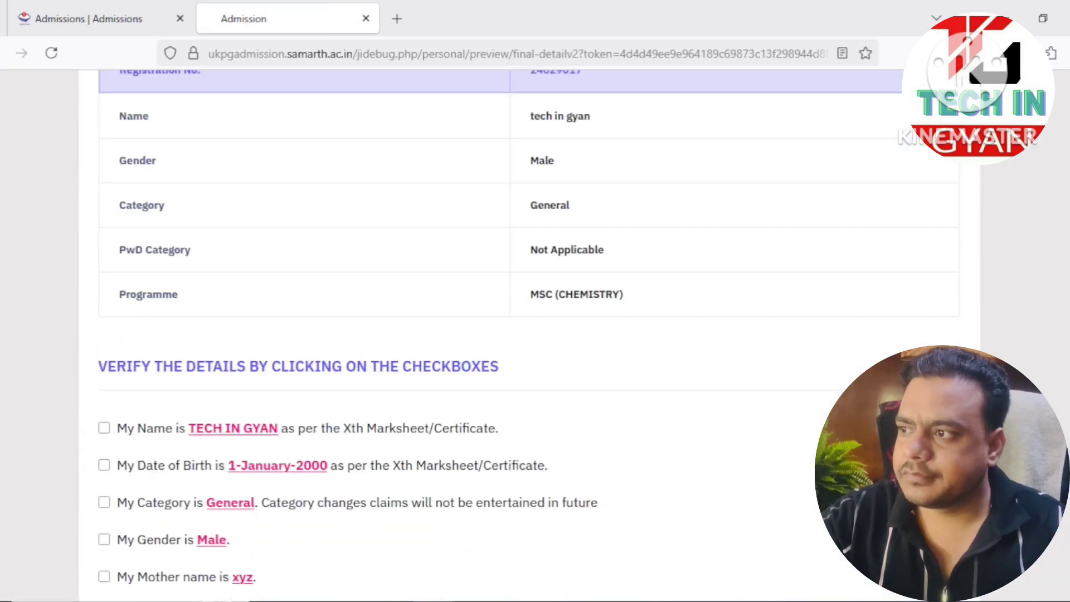
Step: Tick the verification boxes for name, birth date, category, gender, parents, address, Merit Index and guidelines
scroll(143, 209, "down", 4)
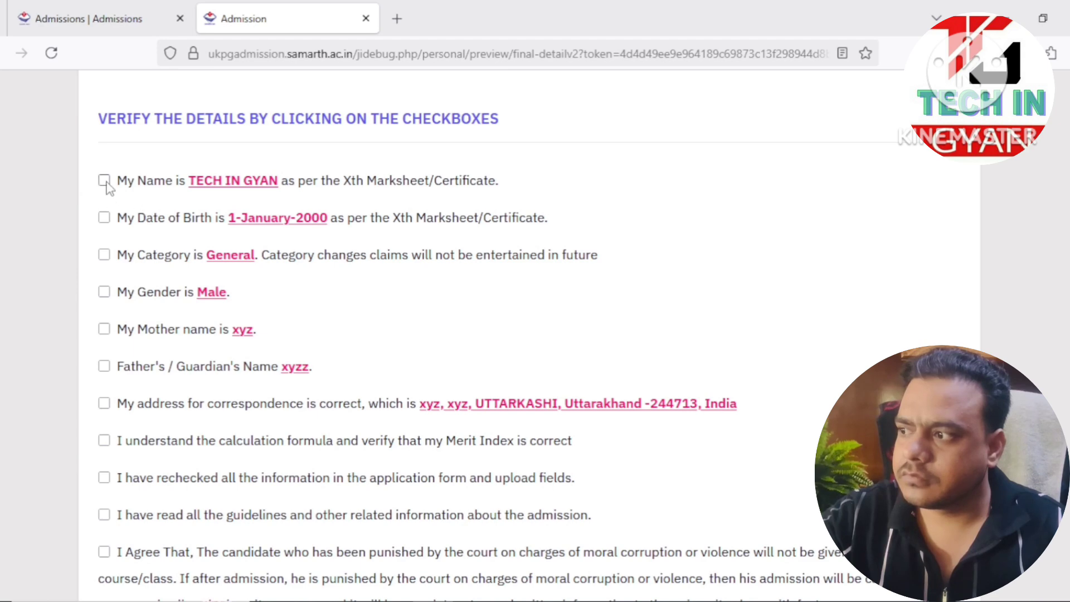
left_click(105, 181)
left_click(104, 218)
left_click(104, 255)
left_click(104, 292)
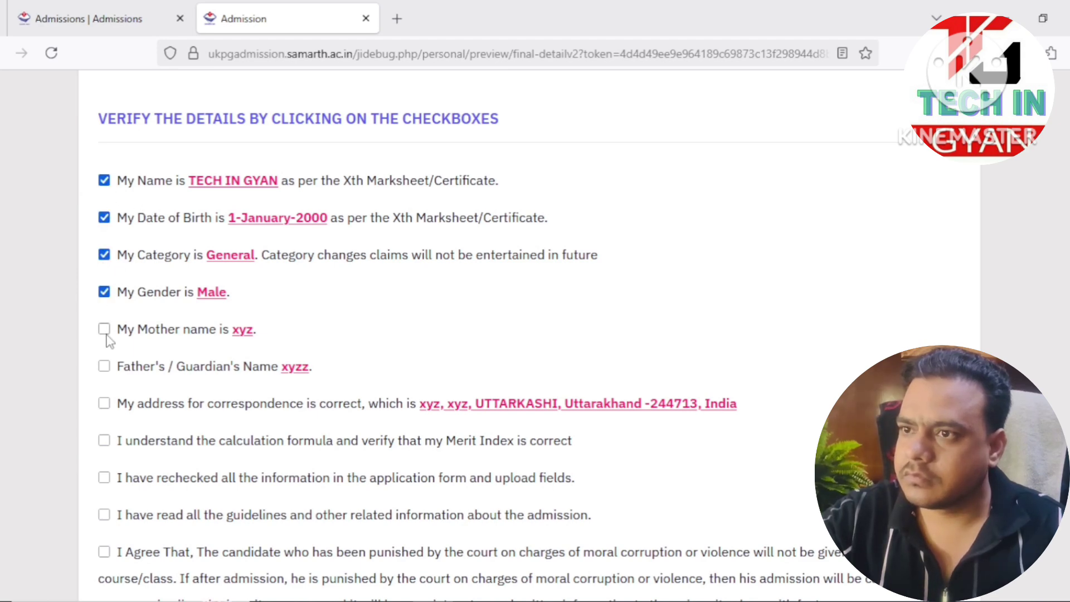
left_click(105, 329)
left_click(105, 403)
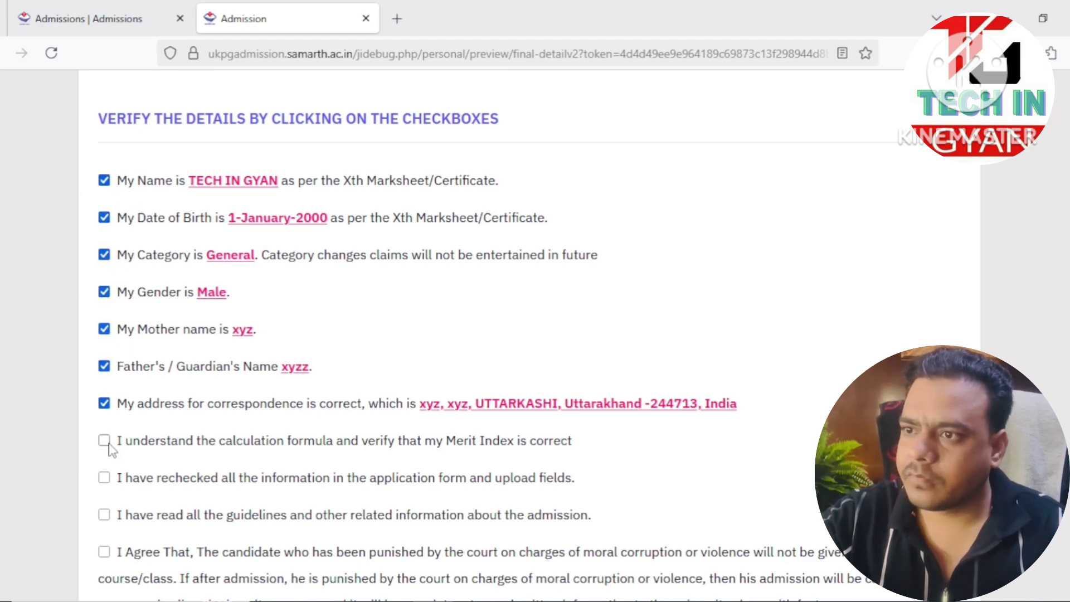
left_click(104, 441)
left_click(105, 478)
left_click(105, 514)
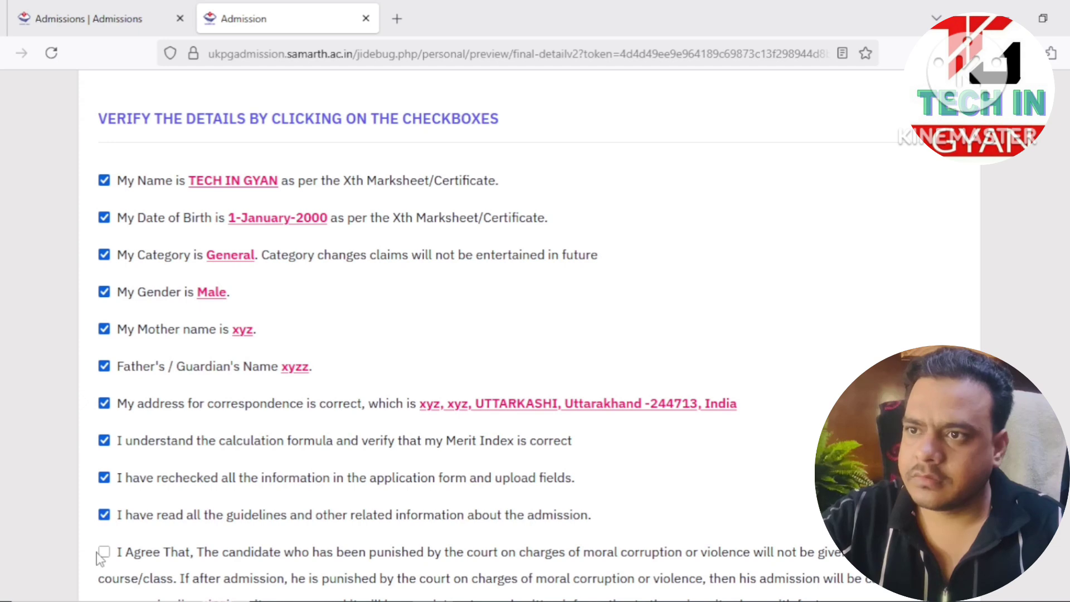
left_click(105, 552)
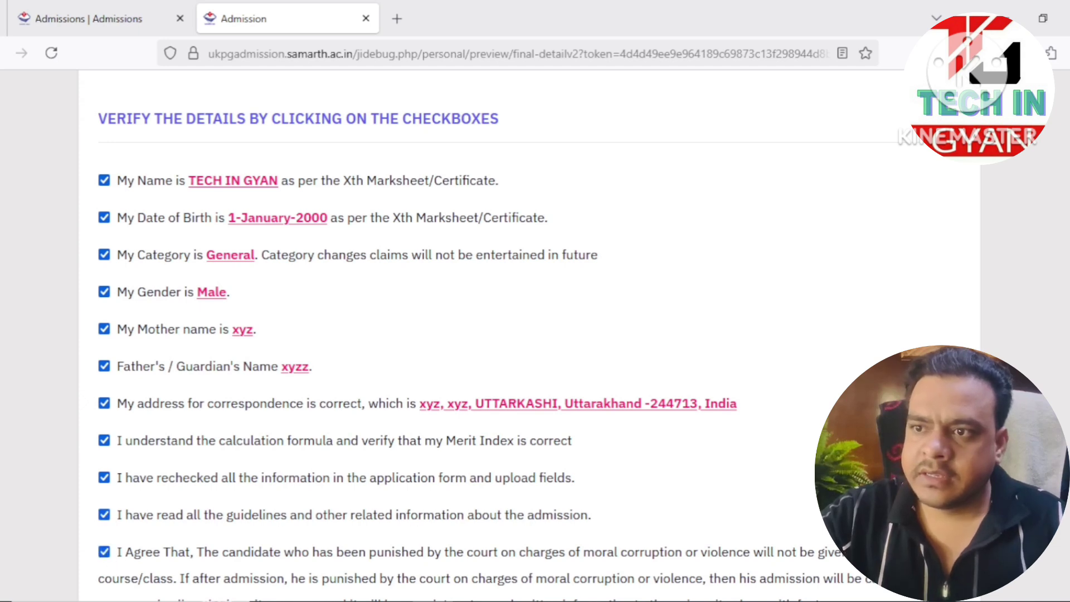
Step: Agree to the fraud, court case and police detention clauses and the declaration, then submit
scroll(190, 407, "down", 8)
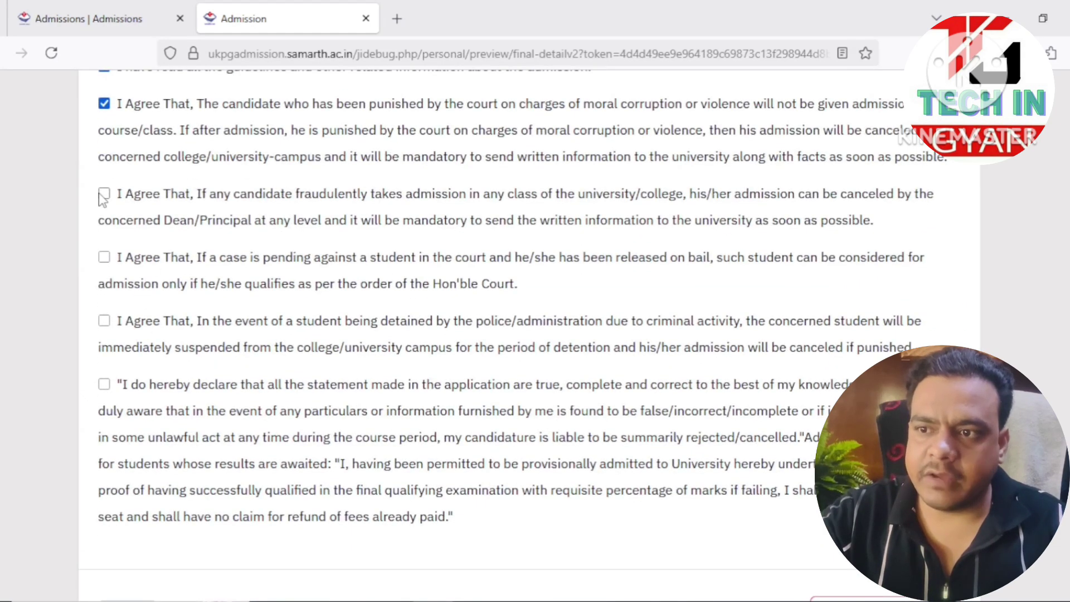
left_click(105, 194)
left_click(104, 257)
left_click(104, 321)
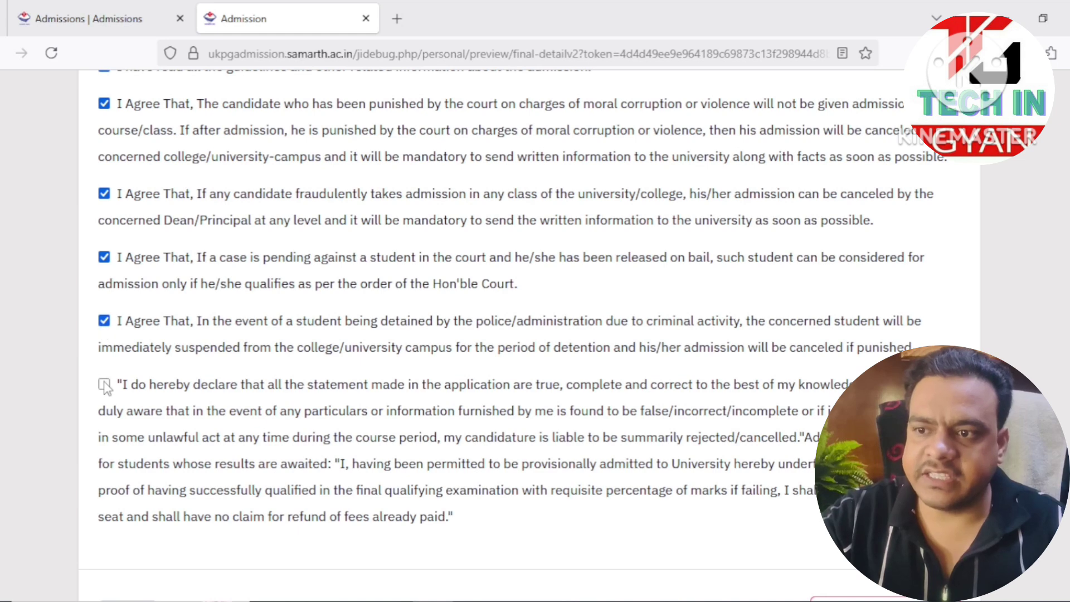
left_click(104, 384)
scroll(104, 384, "down", 6)
left_click(892, 274)
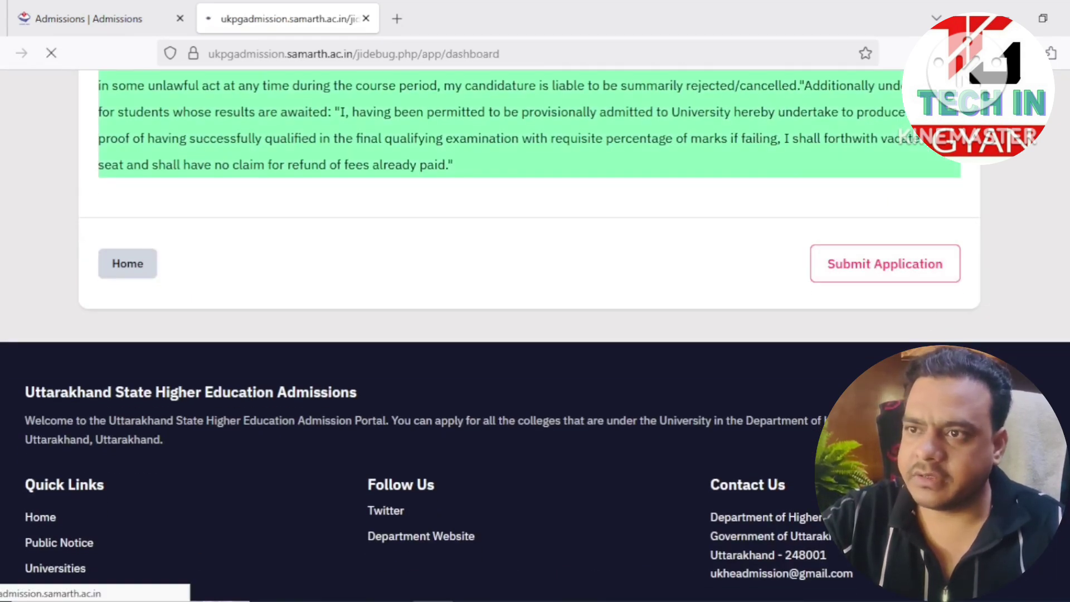
scroll(535, 334, "down", 8)
scroll(535, 334, "down", 4)
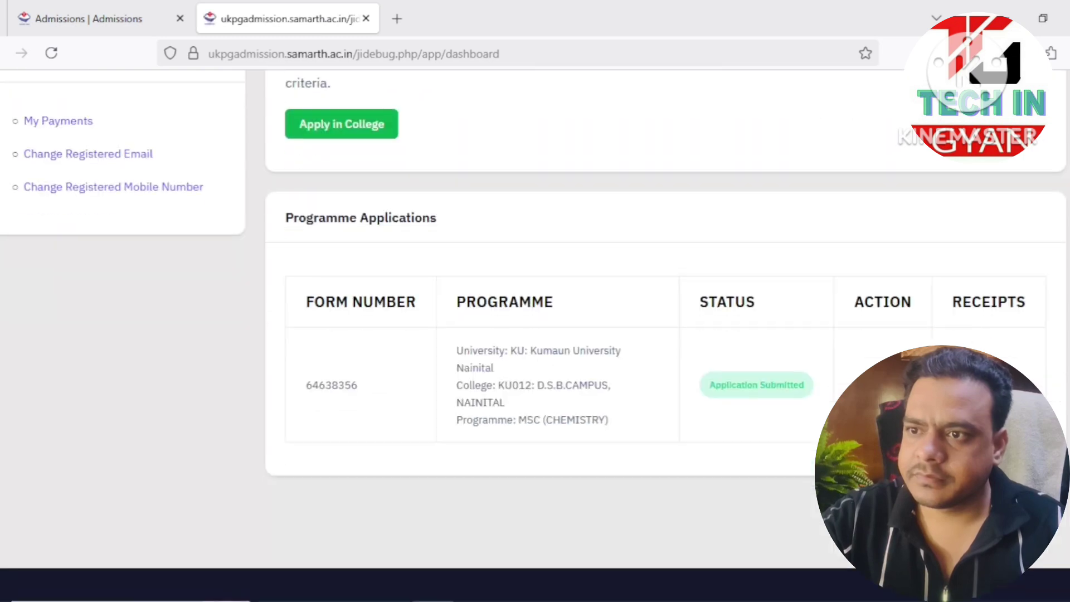
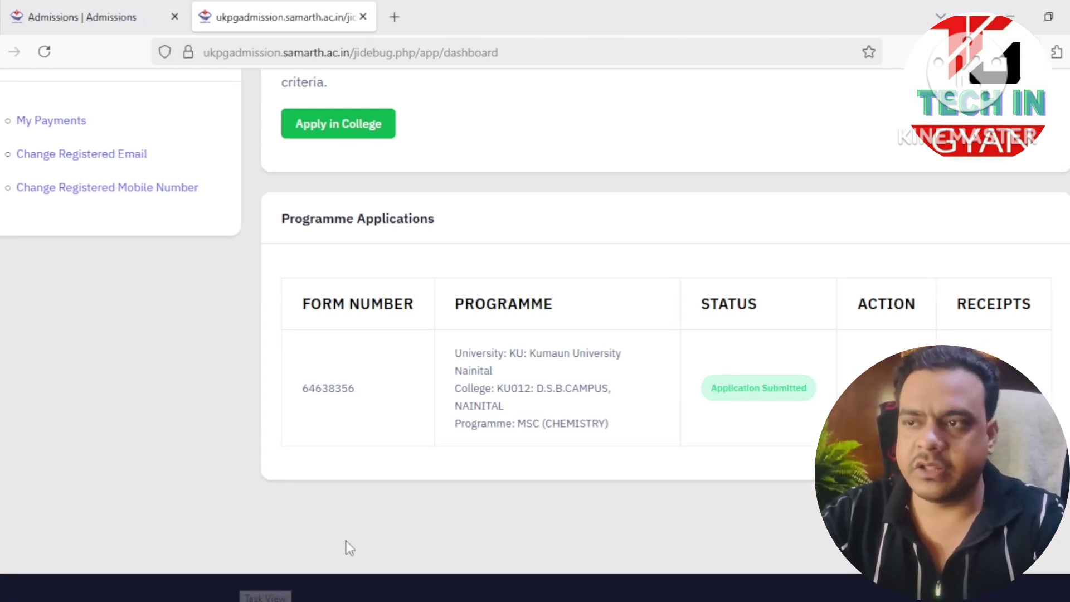
Step: Start a new college application from the dashboard listing the submitted MSC (CHEMISTRY) application
left_click(350, 136)
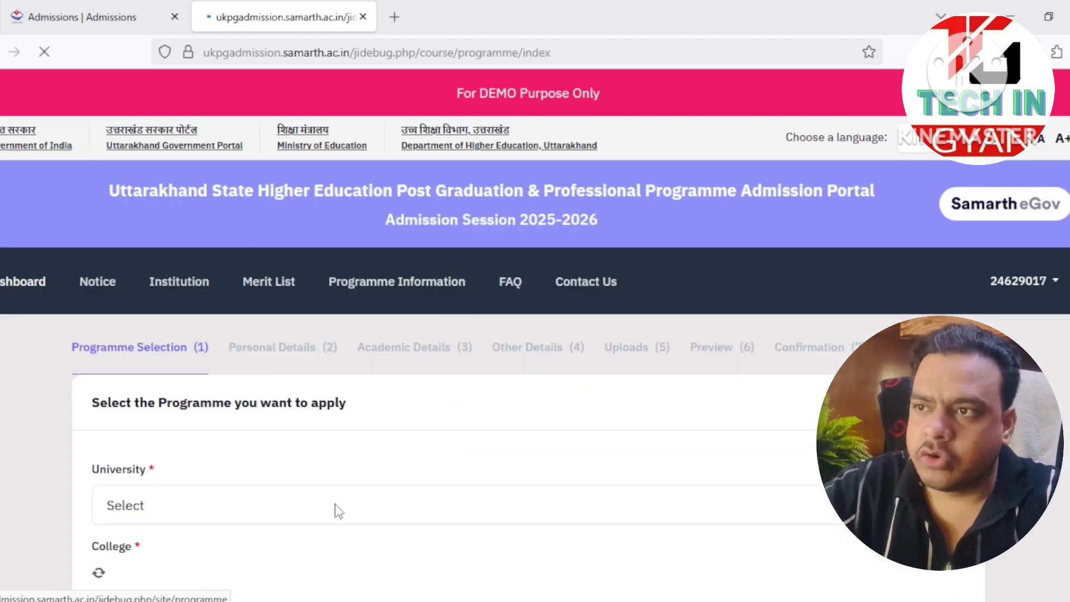
Step: Select Kumaun University Nainital, R.H.GOVT.P.G.COLLEGE KASHIPUR, MASTER level and MA (ENGLISH), then proceed
scroll(337, 505, "down", 4)
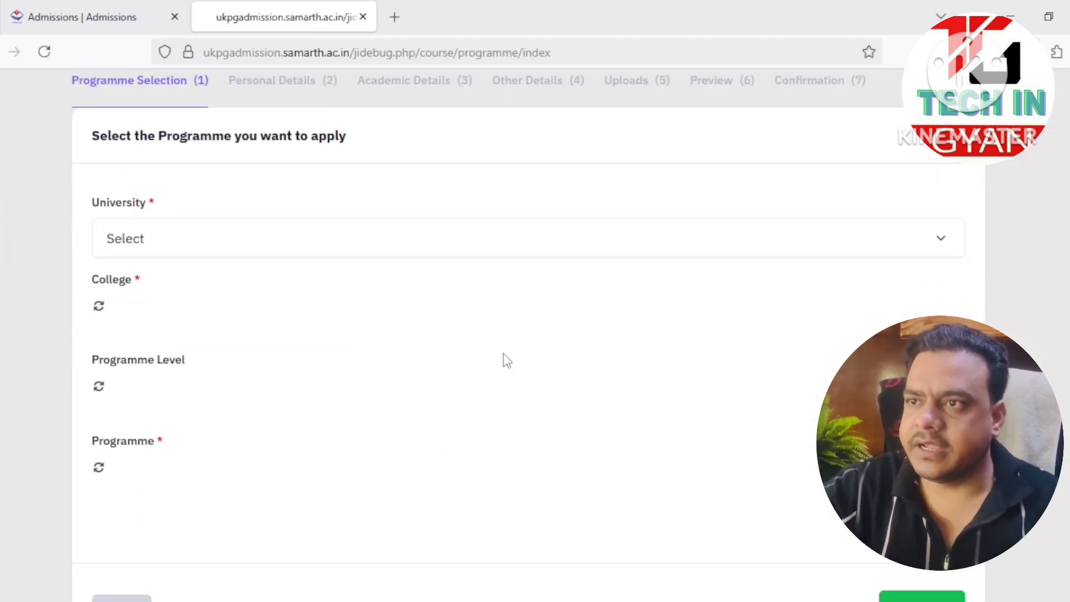
left_click(169, 245)
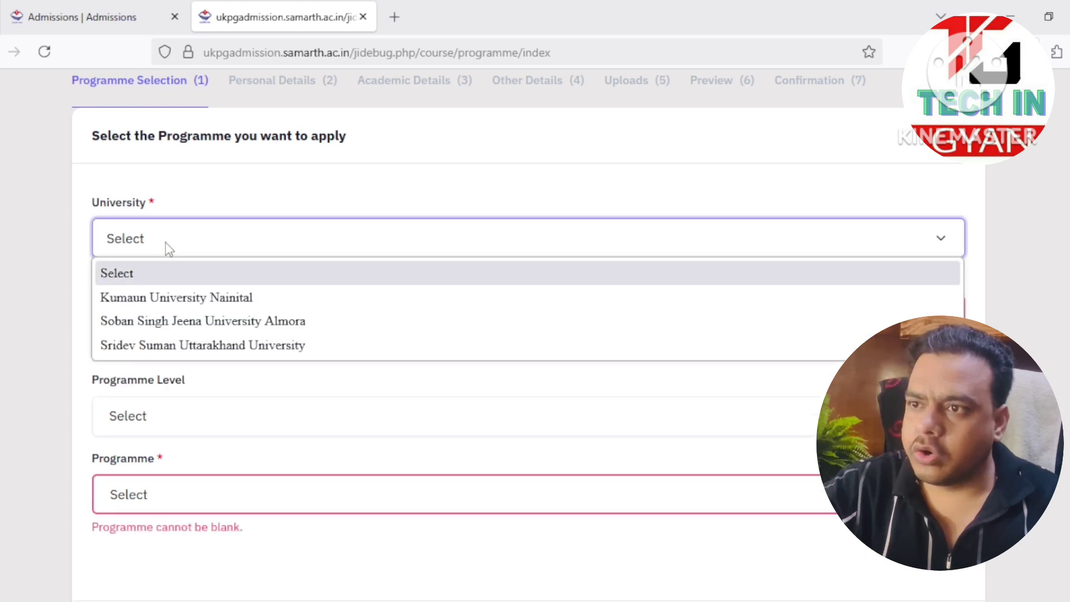
left_click(210, 297)
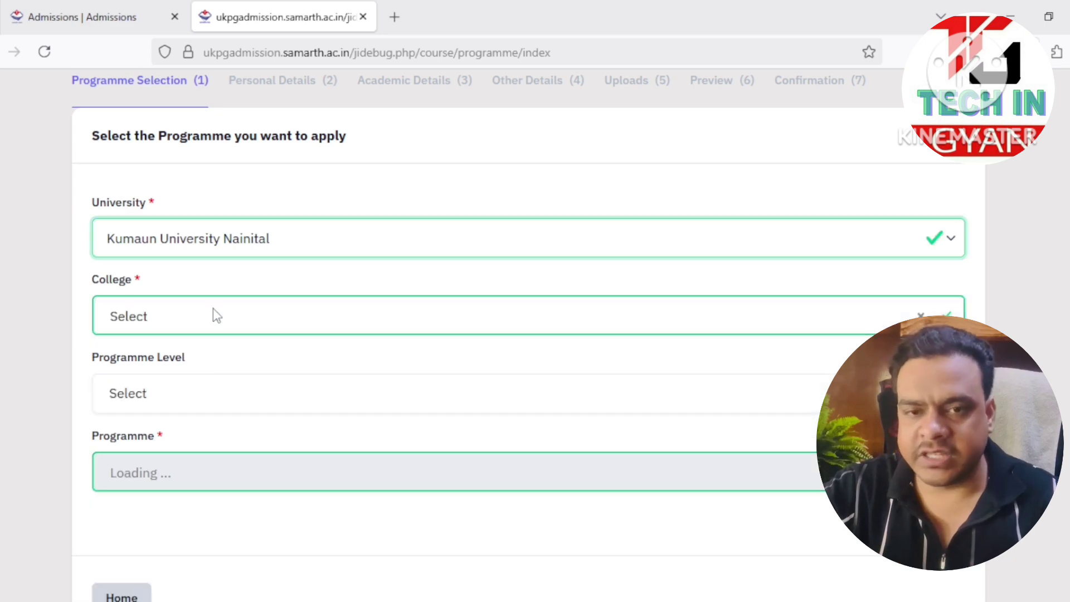
left_click(214, 317)
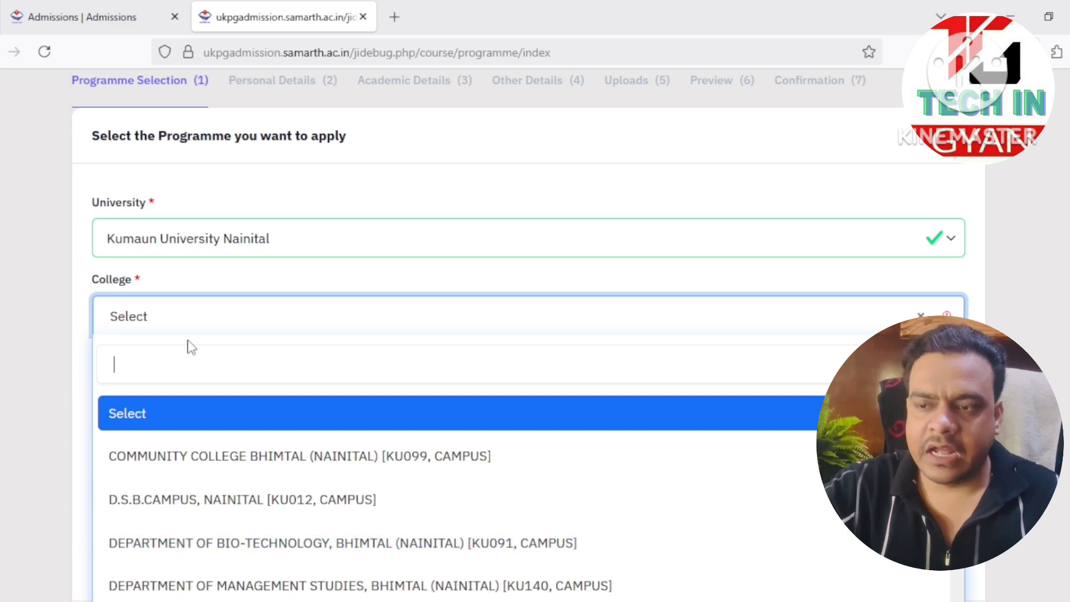
type("r.h")
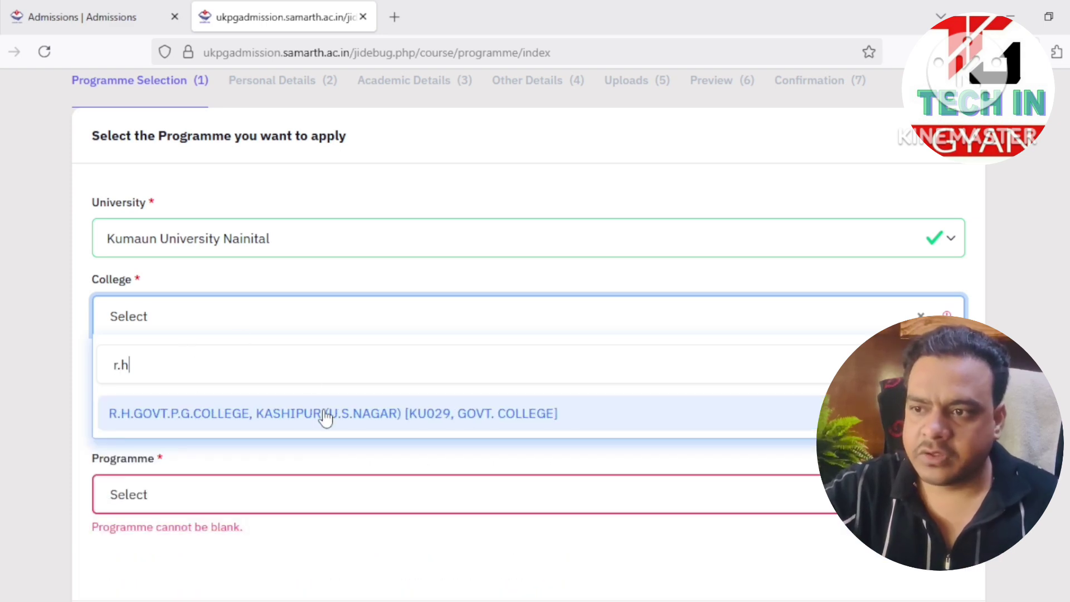
left_click(323, 415)
left_click(223, 400)
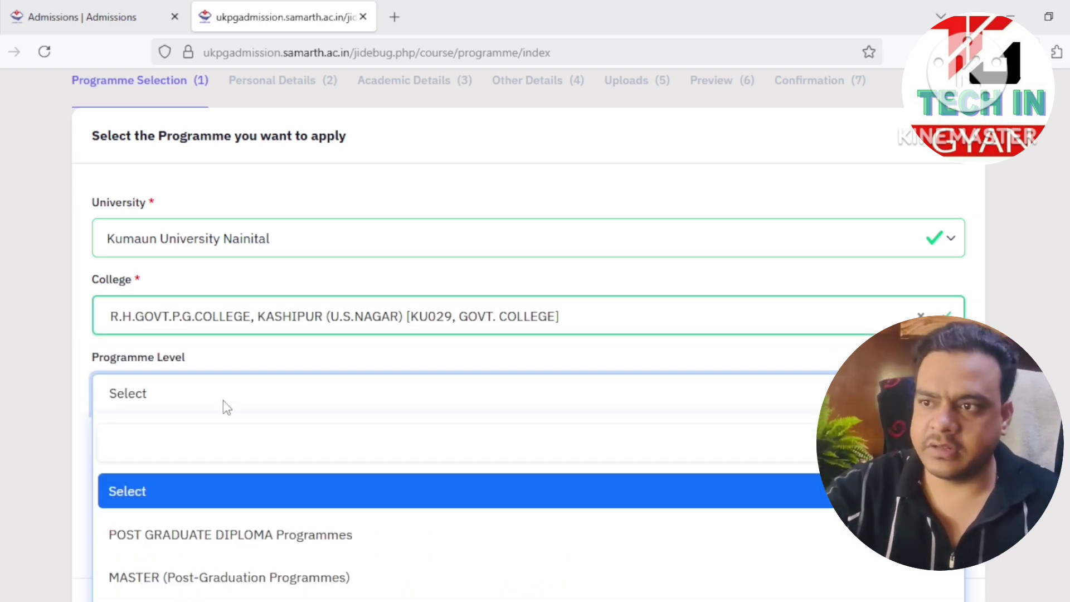
left_click(221, 578)
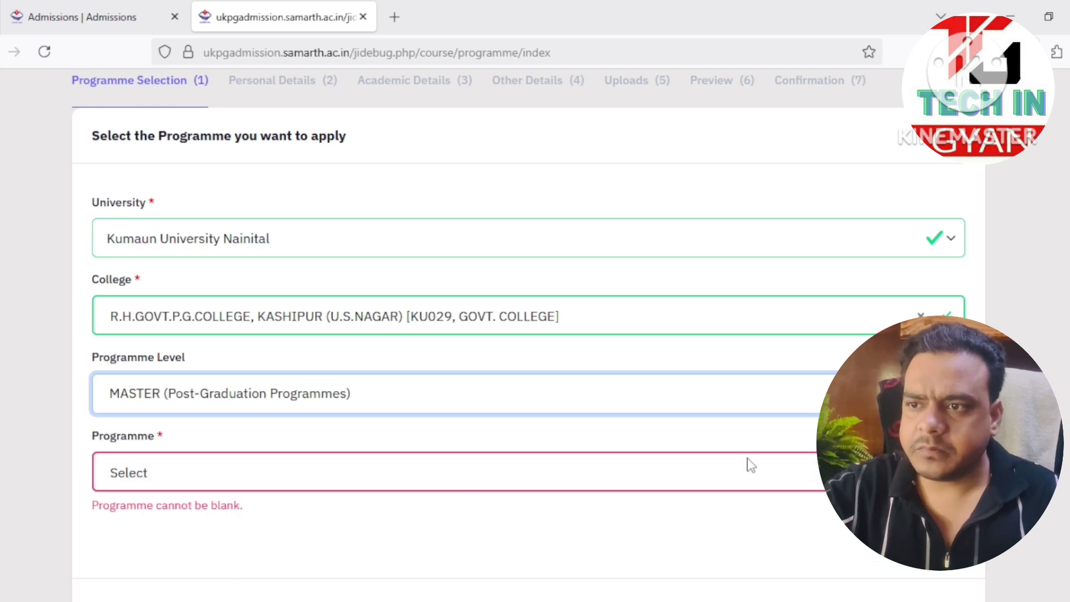
left_click(406, 480)
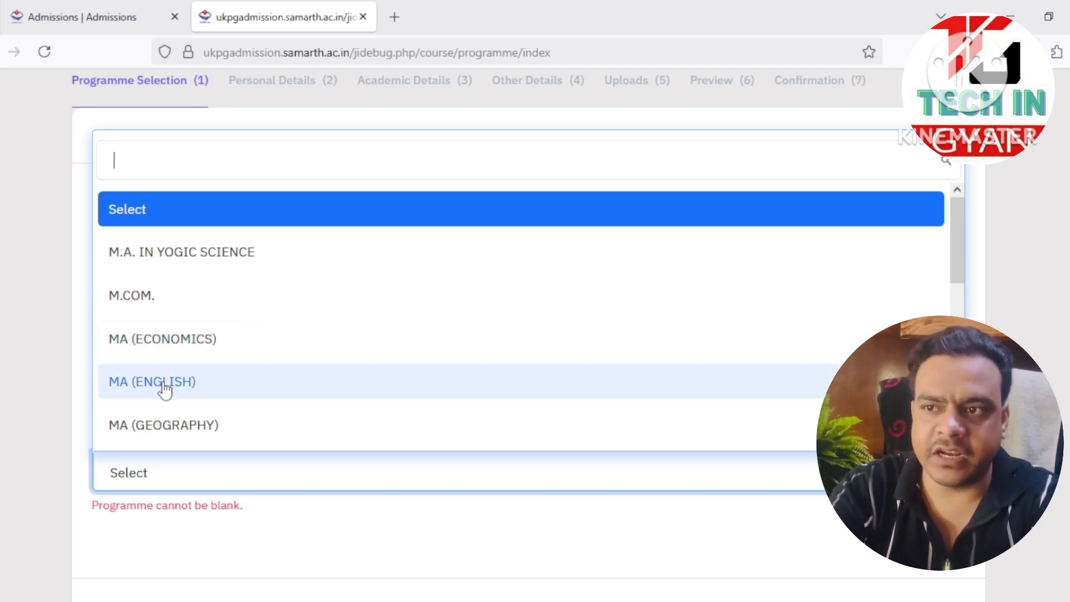
left_click(161, 385)
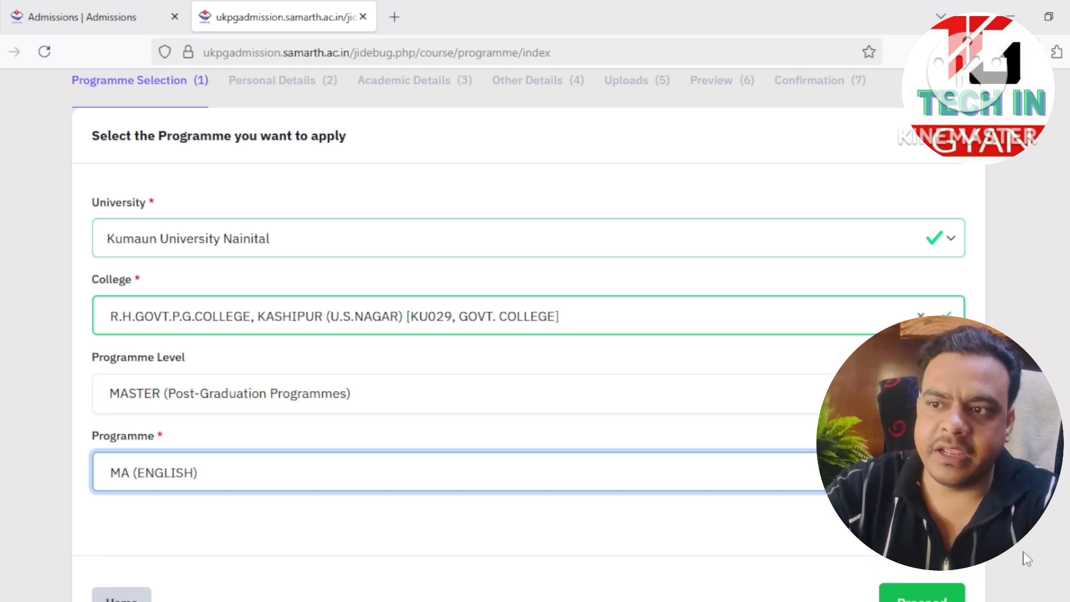
left_click(923, 597)
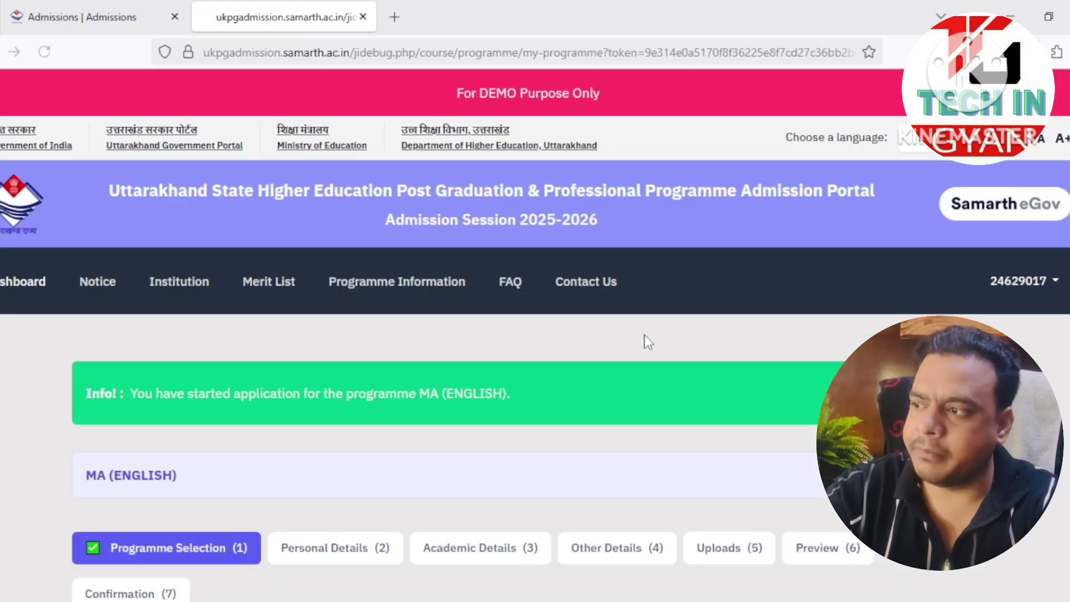
Step: Advance through Personal Details to the Academic Details step
scroll(502, 334, "down", 7)
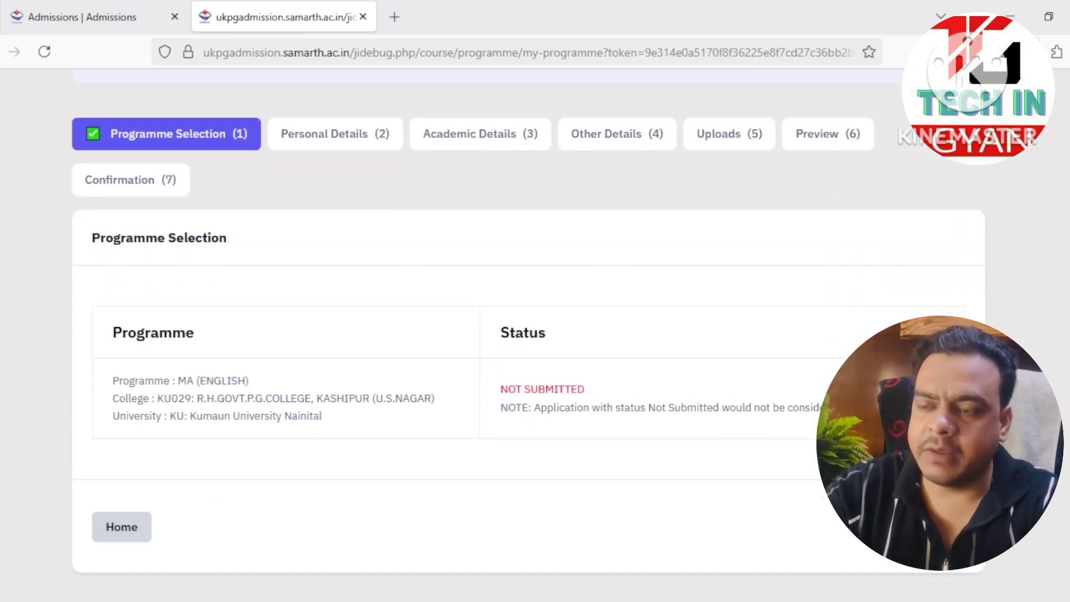
left_click(335, 134)
scroll(928, 252, "down", 15)
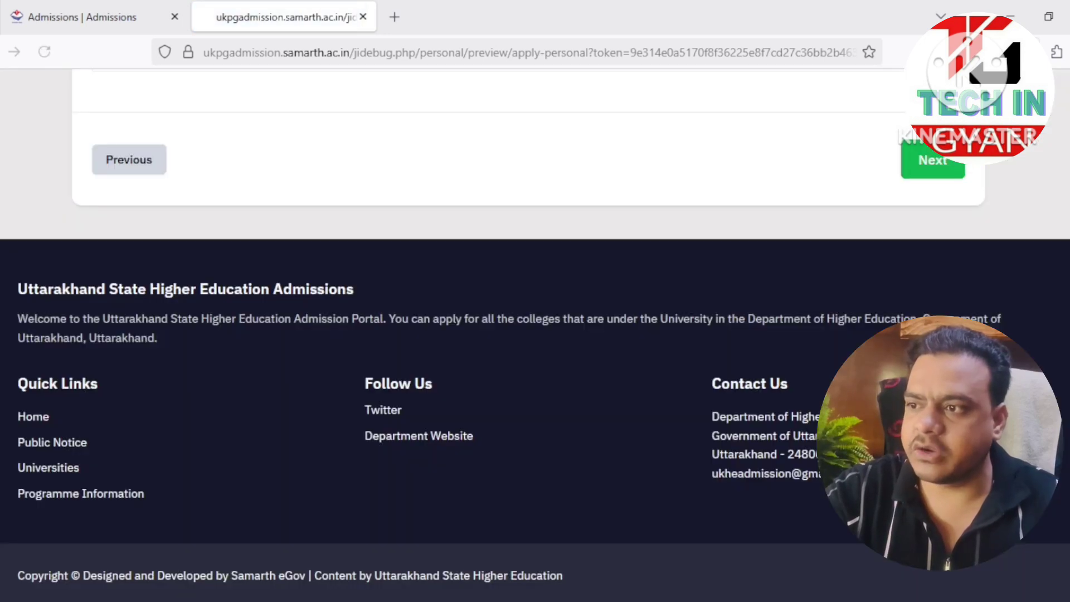
left_click(920, 167)
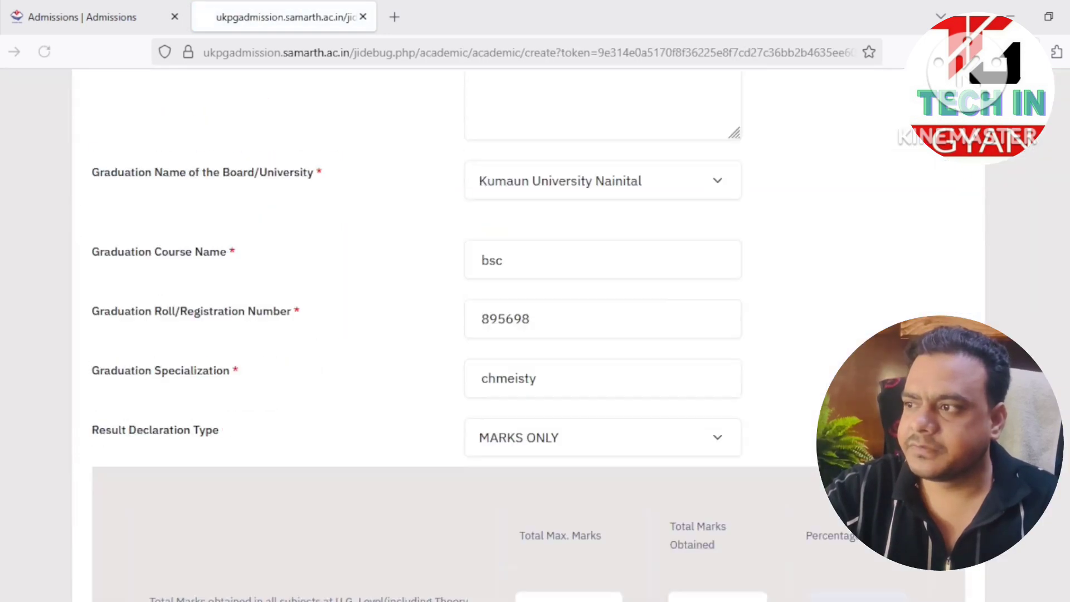
scroll(910, 209, "down", 10)
Step: Select GRADUATION as the eligibility criterion and save the academic details
left_click(904, 162)
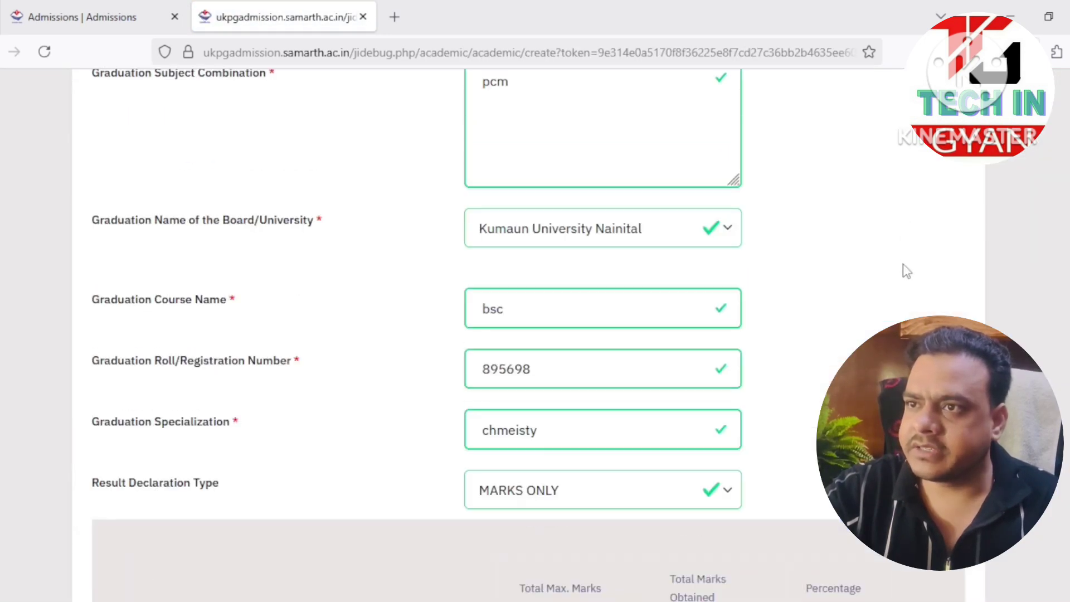
scroll(473, 228, "up", 1)
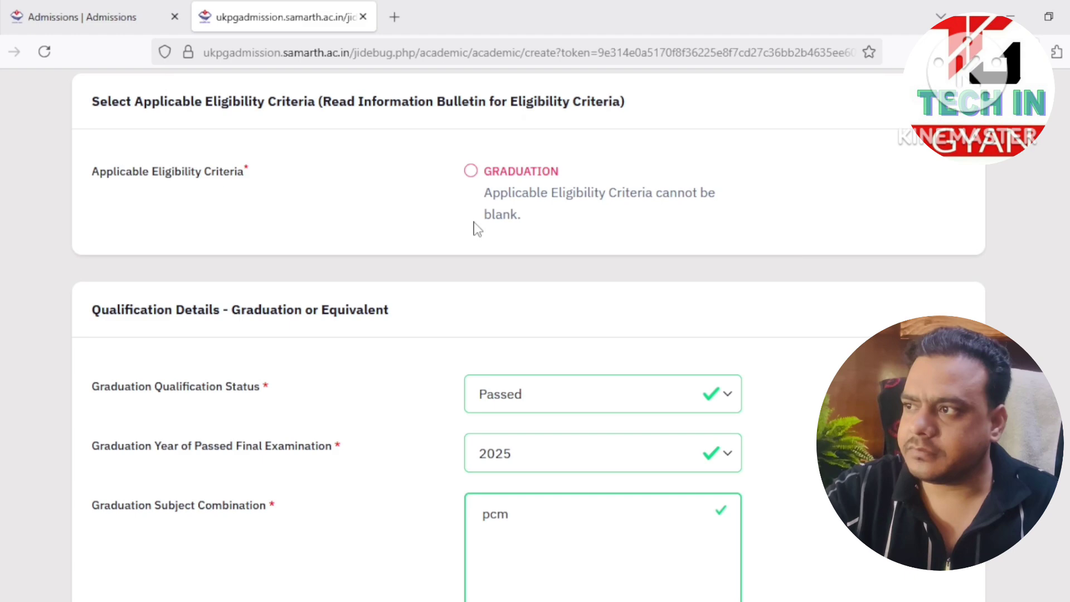
left_click(471, 171)
scroll(535, 334, "down", 10)
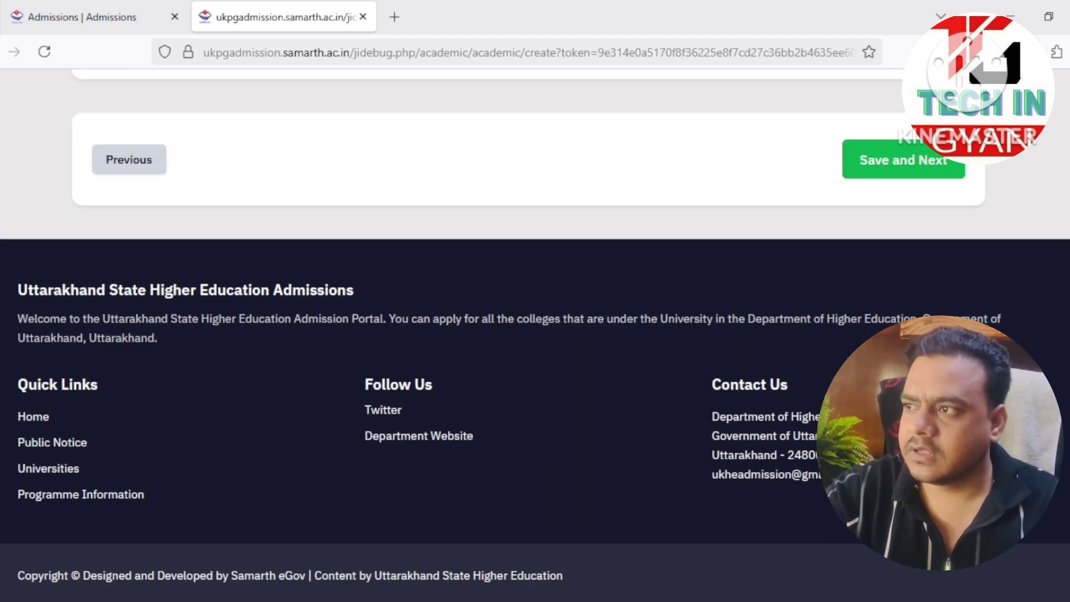
left_click(890, 174)
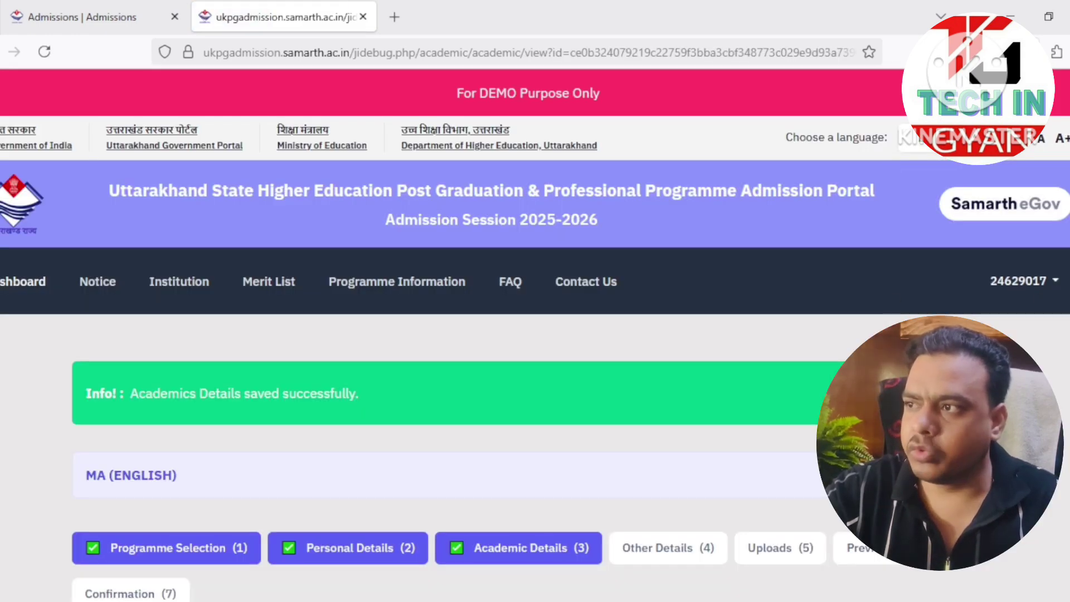
Step: Continue past the hostel details to the Uploads page
scroll(887, 166, "down", 10)
scroll(910, 219, "down", 10)
left_click(932, 161)
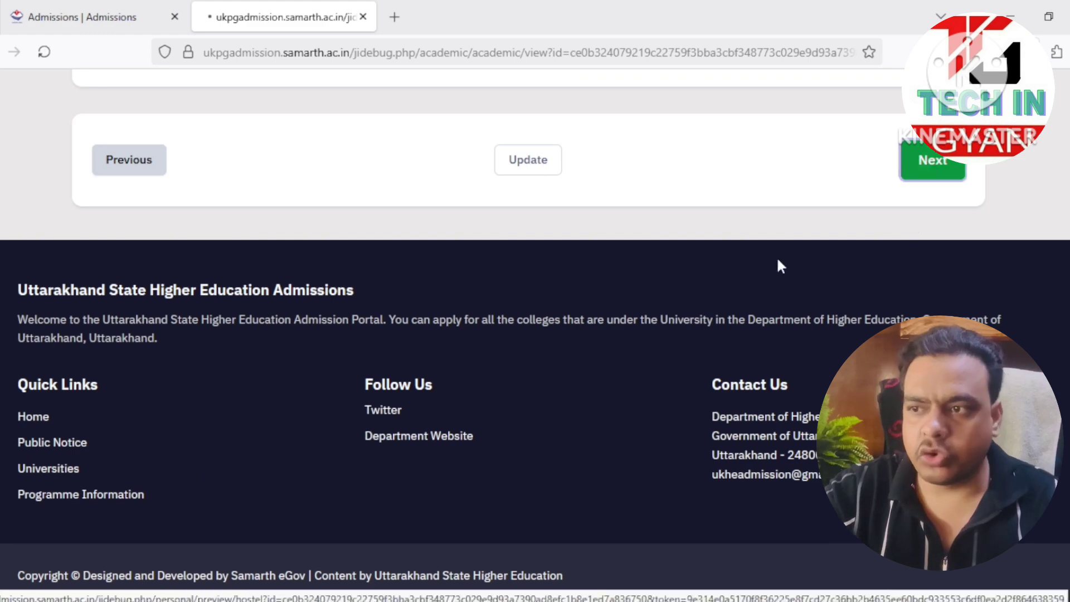
scroll(673, 283, "down", 10)
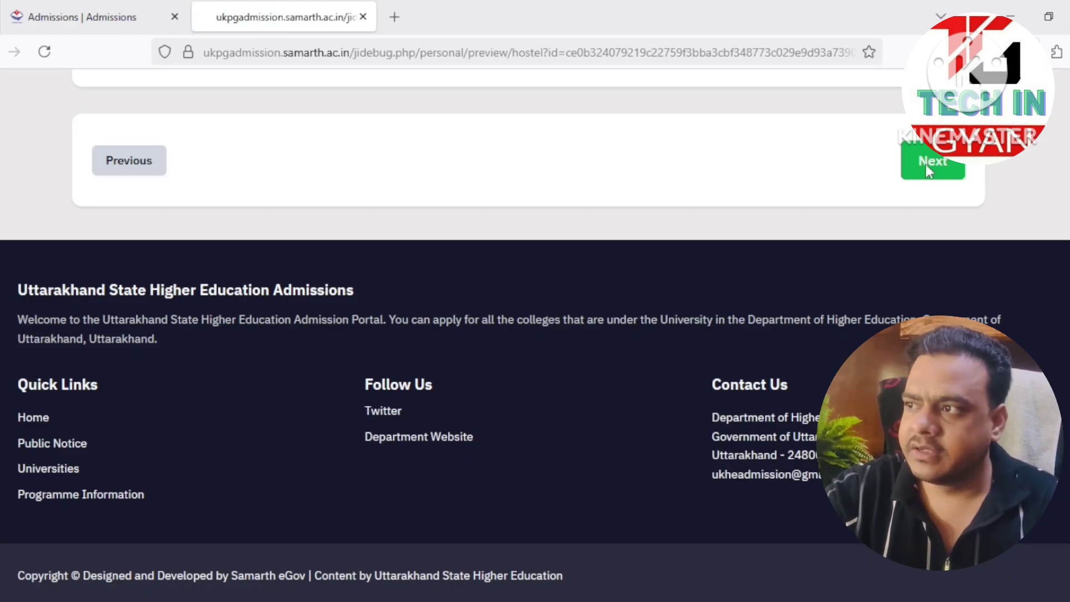
scroll(735, 313, "down", 10)
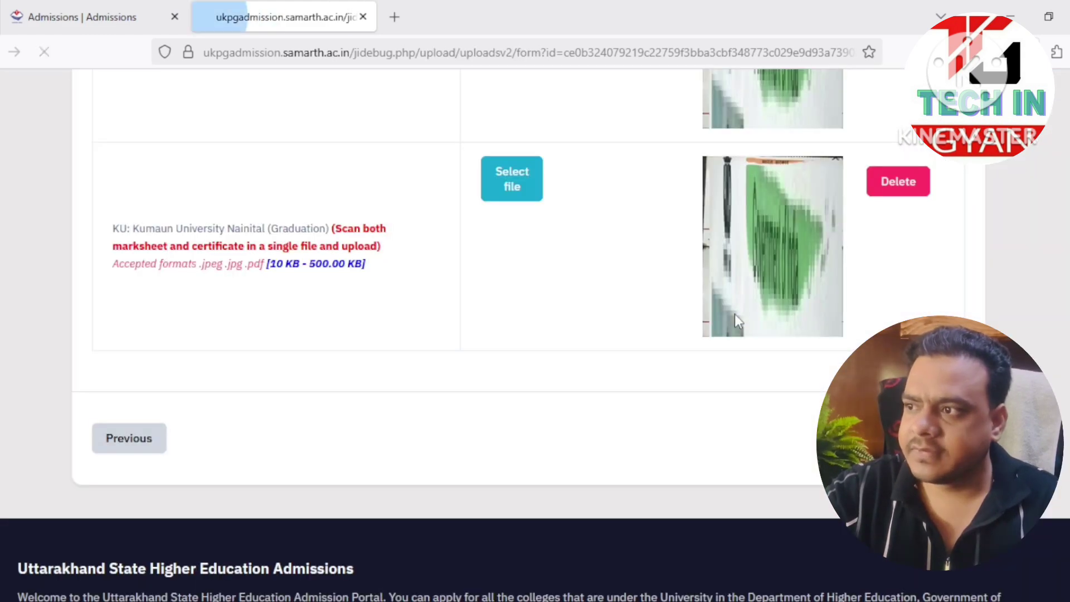
Step: Move from Uploads to the MA (ENGLISH) preview and submit it for verification
left_click(934, 438)
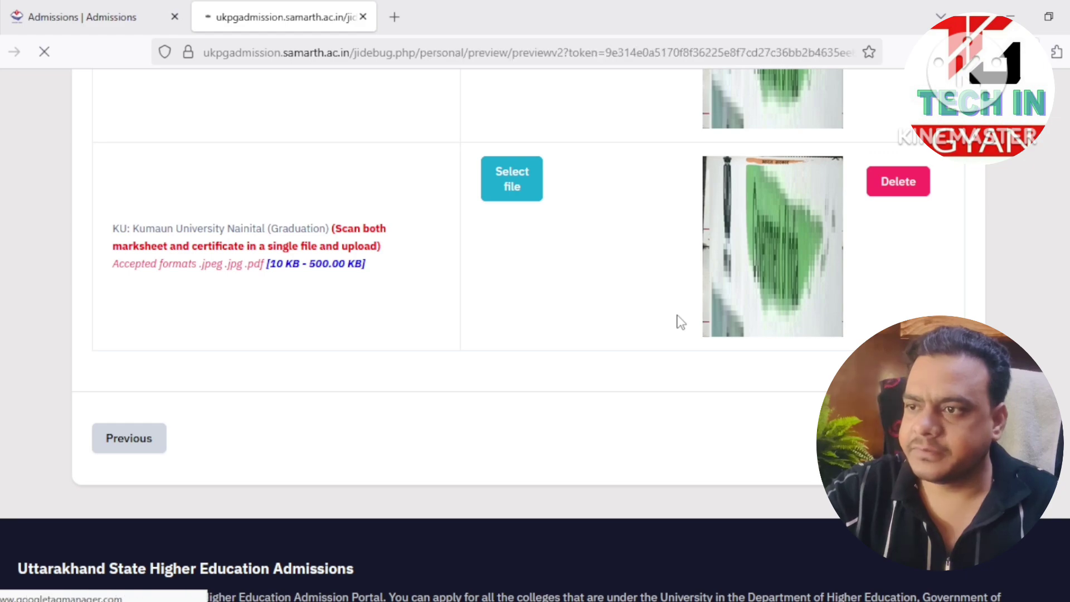
scroll(535, 334, "down", 10)
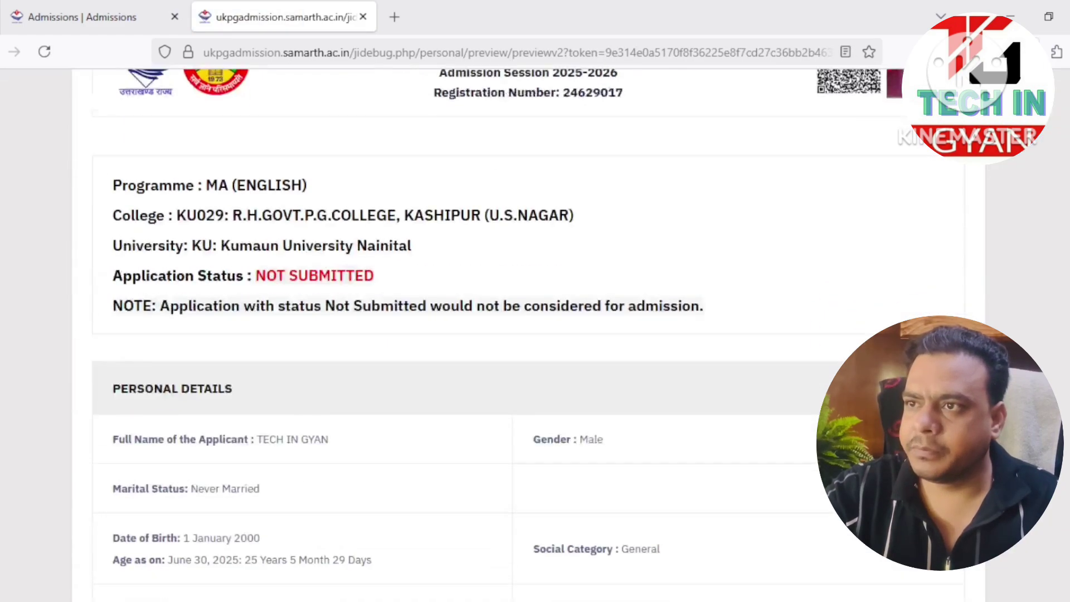
scroll(535, 334, "down", 20)
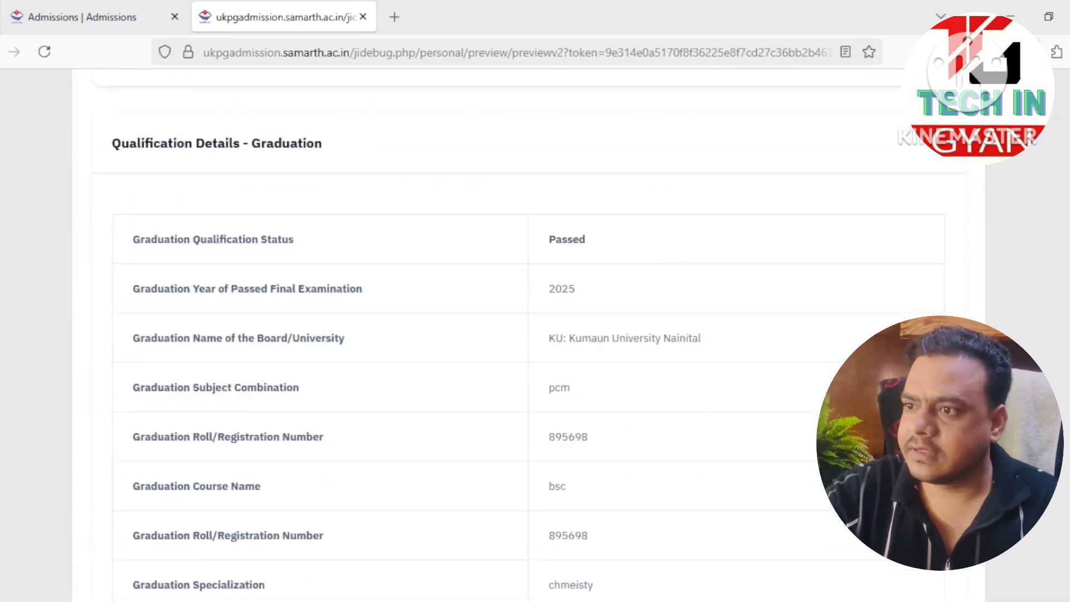
scroll(535, 334, "down", 10)
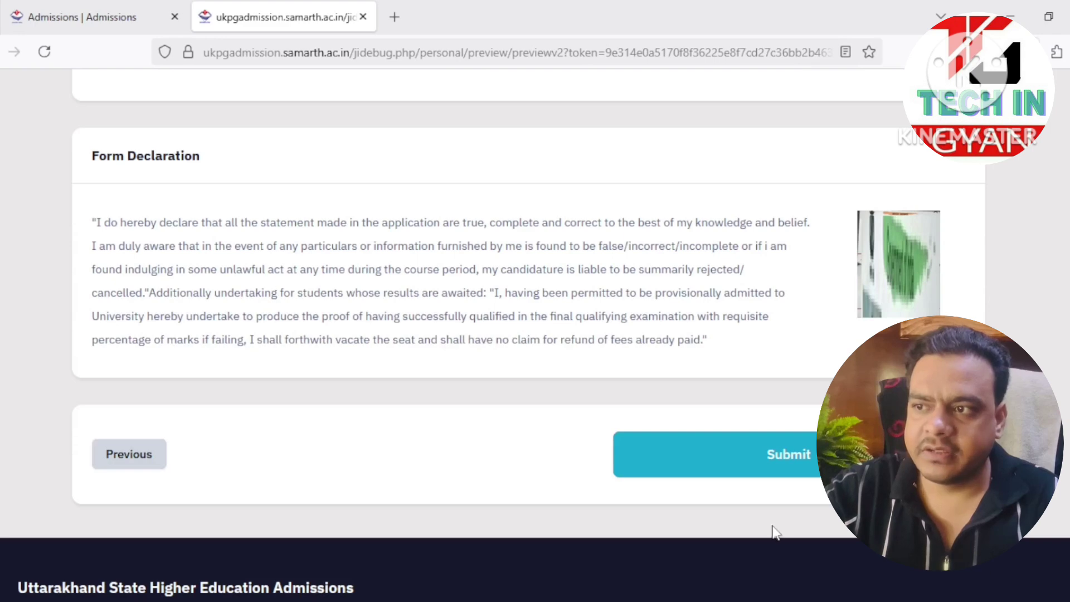
left_click(781, 459)
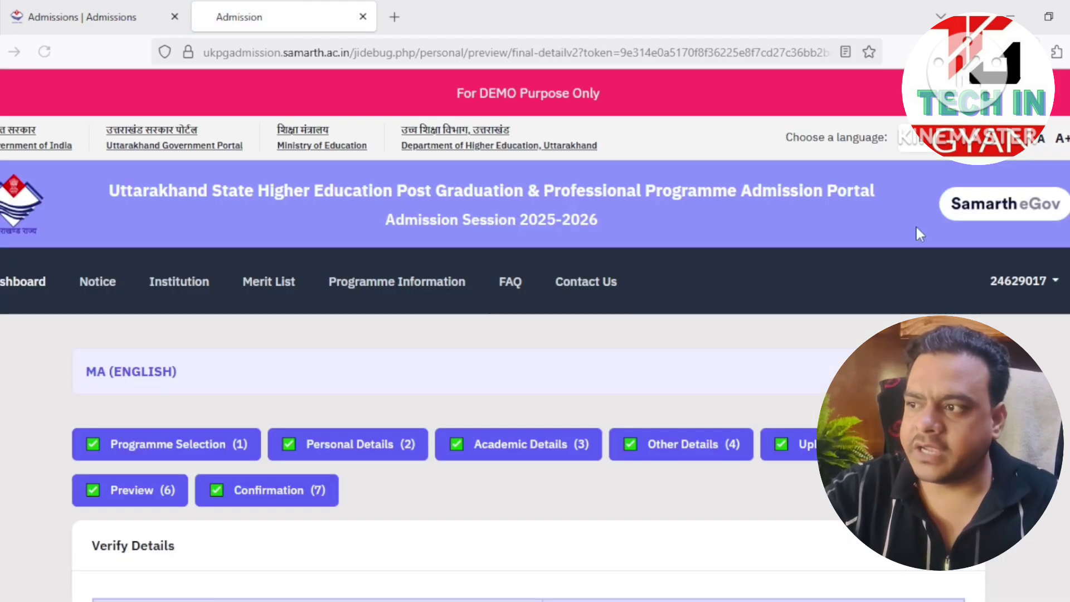
Step: Tick the verification boxes for name, birth date, General category, gender, parents, Merit Index and guidelines
scroll(915, 232, "down", 12)
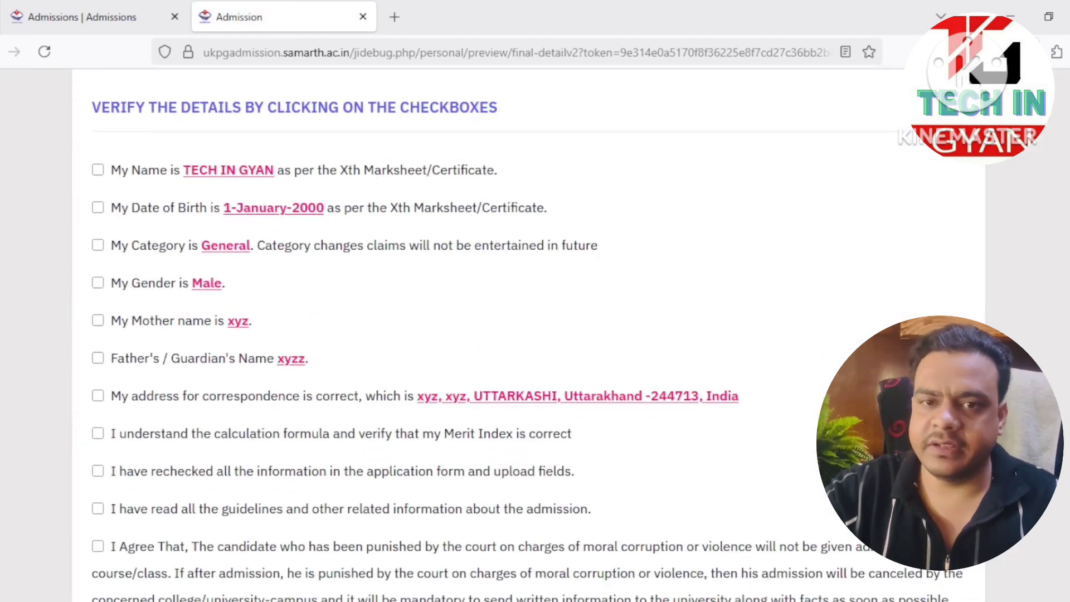
left_click(98, 169)
left_click(98, 208)
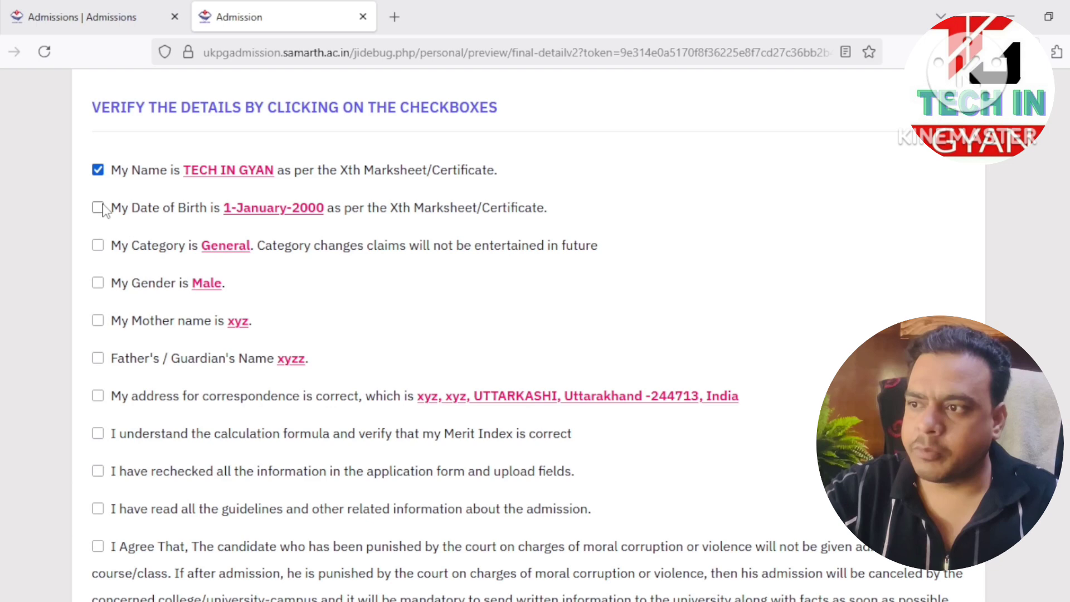
left_click(98, 245)
left_click(98, 283)
left_click(98, 320)
left_click(98, 358)
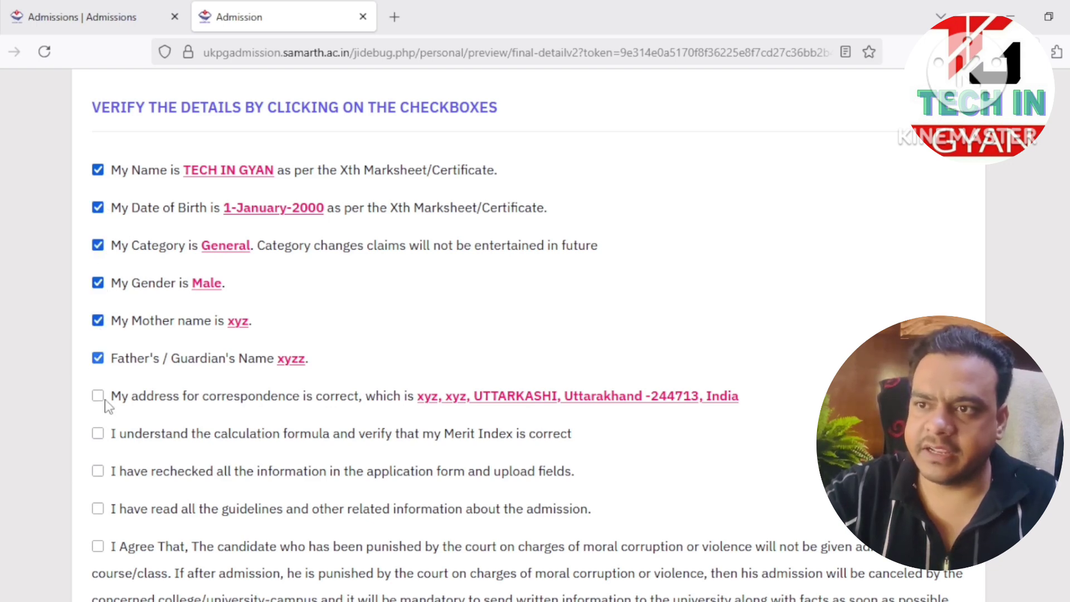
left_click(98, 435)
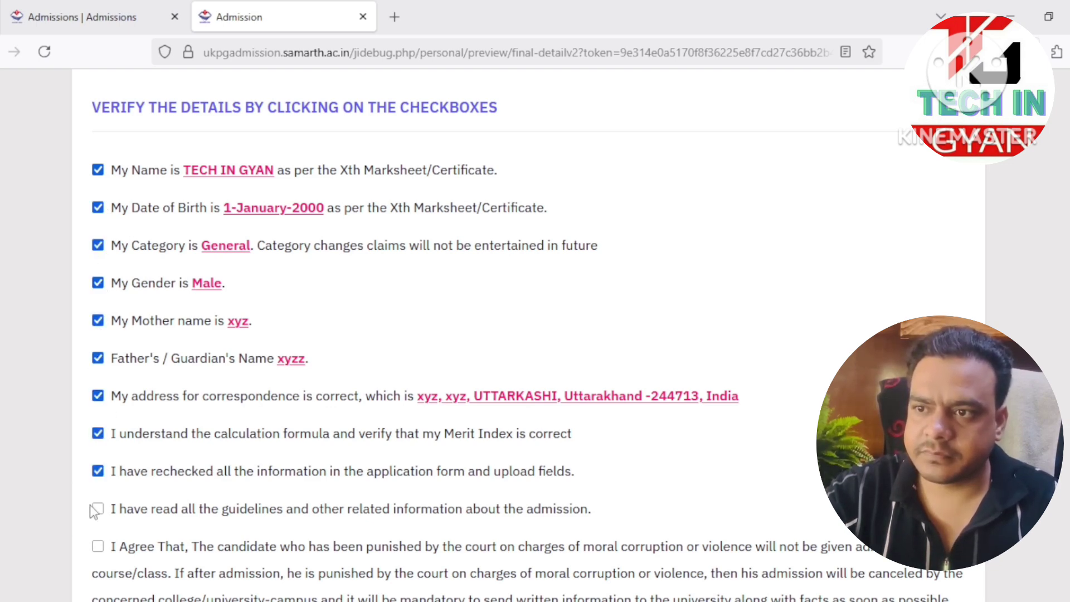
left_click(95, 509)
Step: Agree to the fraud, court case and police detention clauses and the declaration, then submit
scroll(502, 335, "down", 8)
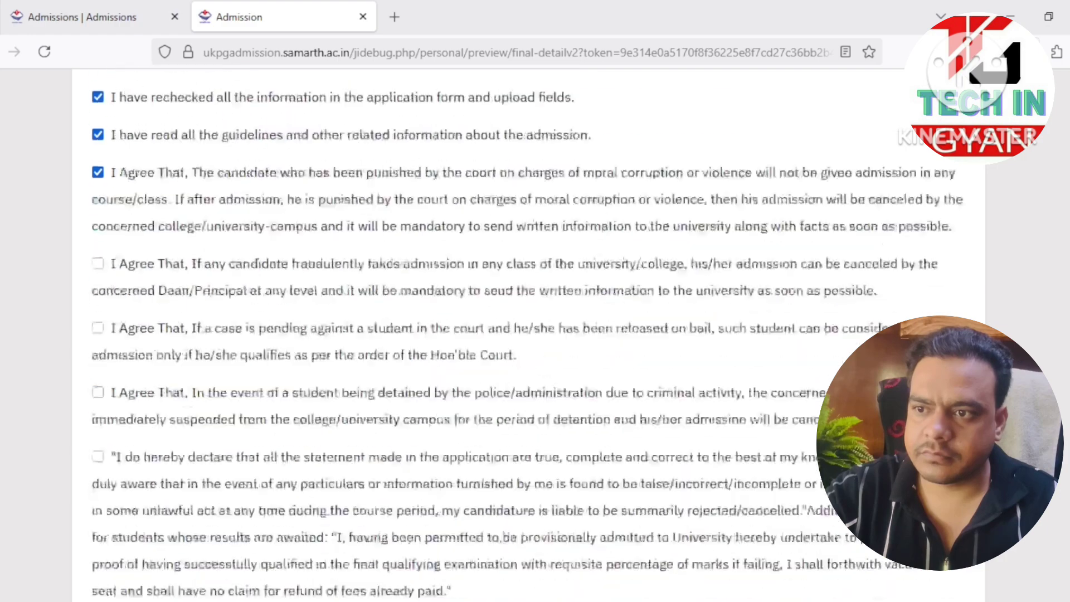
left_click(96, 215)
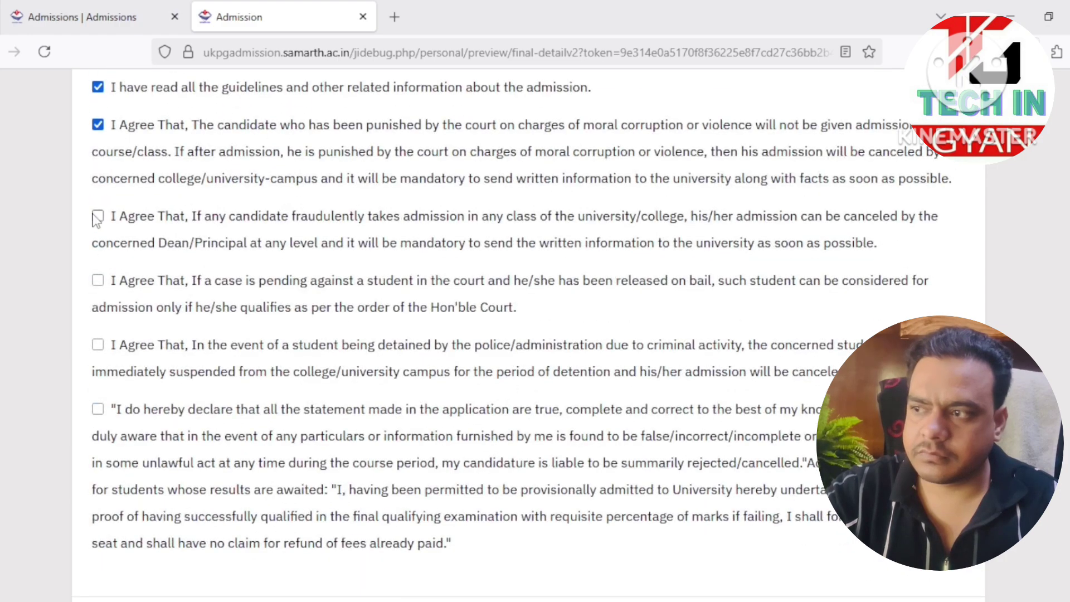
left_click(98, 280)
left_click(98, 345)
left_click(98, 409)
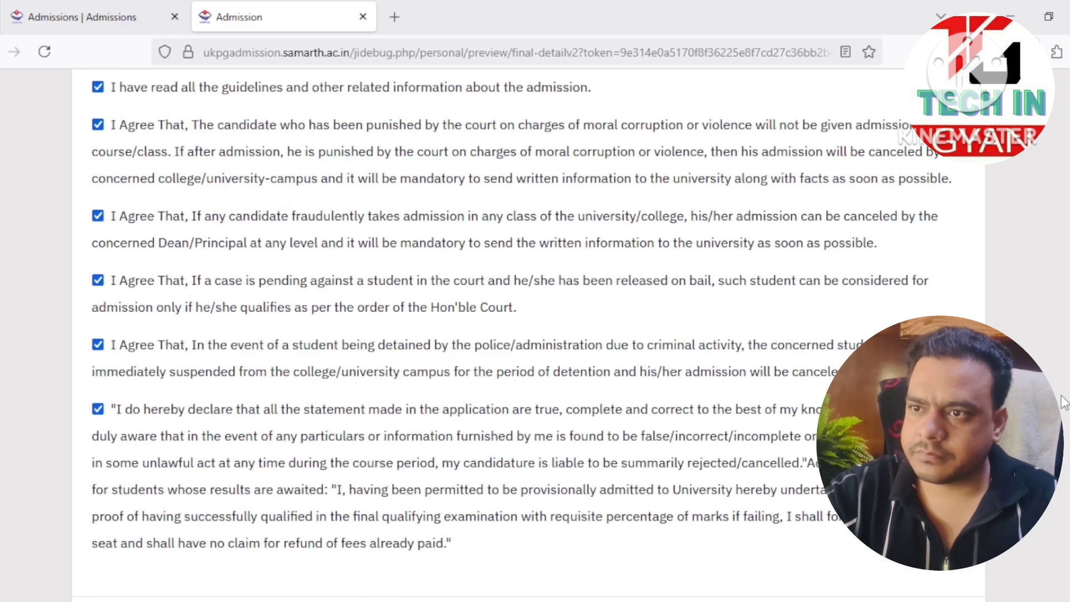
scroll(97, 409, "down", 5)
left_click(919, 329)
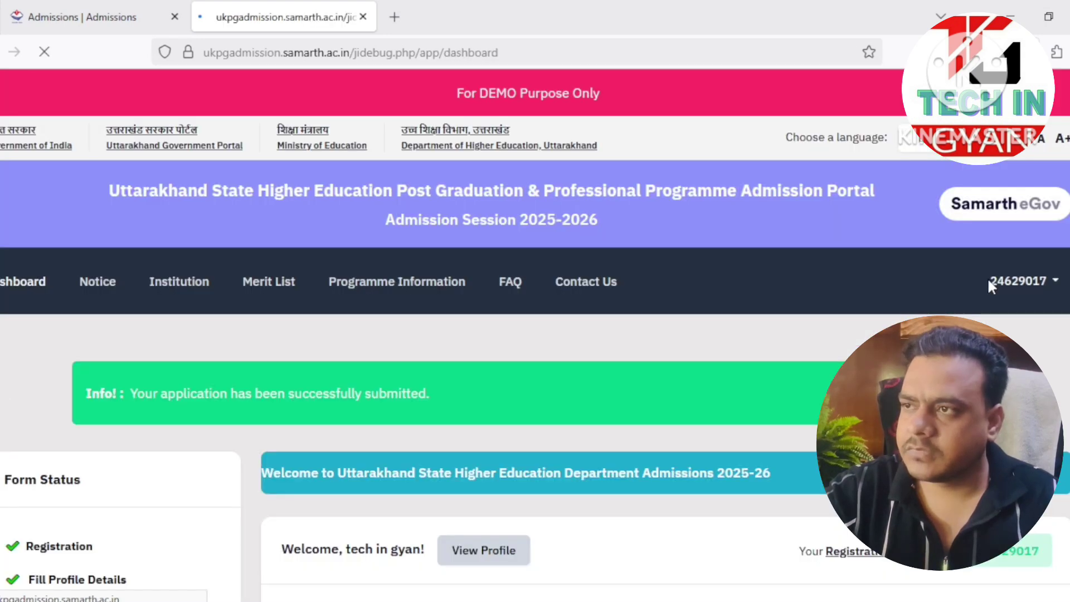
scroll(337, 406, "down", 12)
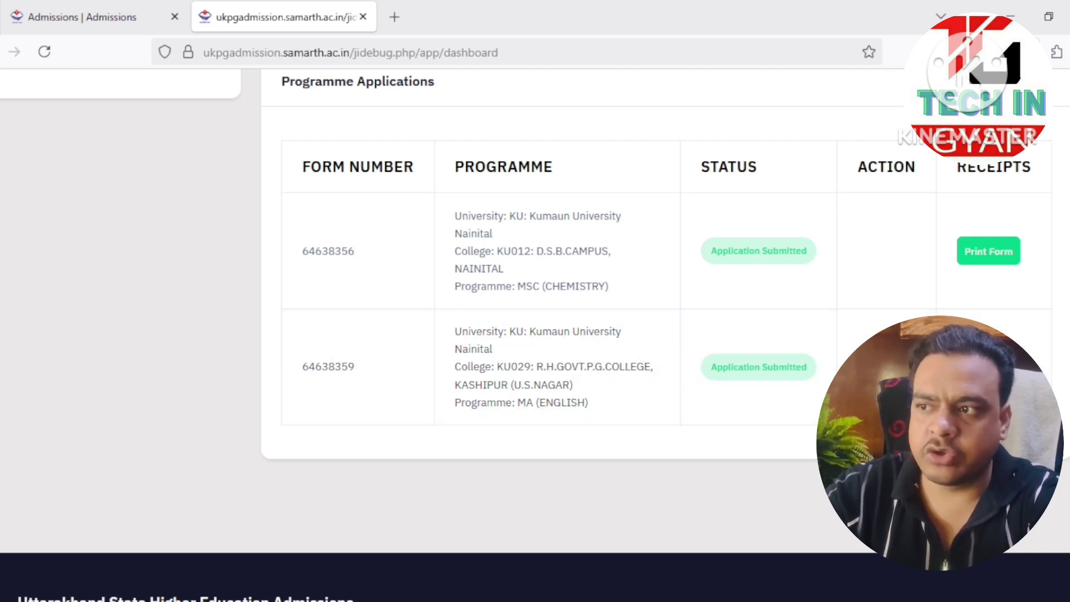
scroll(602, 340, "up", 3)
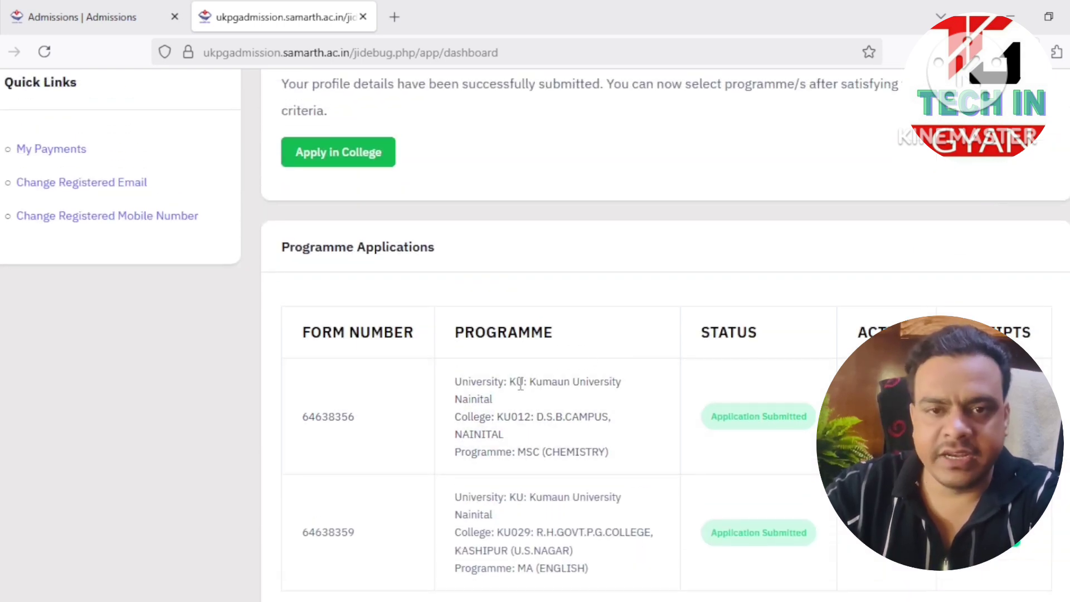
Step: Start a new application choosing Soban Singh Jeena University Almora and Laxman Singh Mahar Campus Pithoragarh
left_click(334, 160)
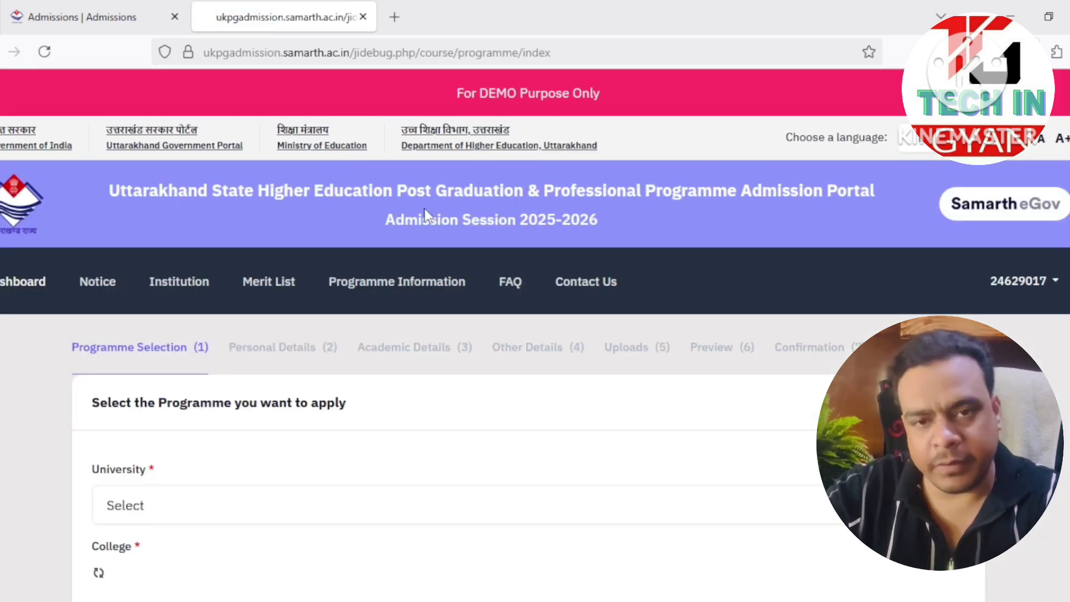
scroll(535, 335, "down", 3)
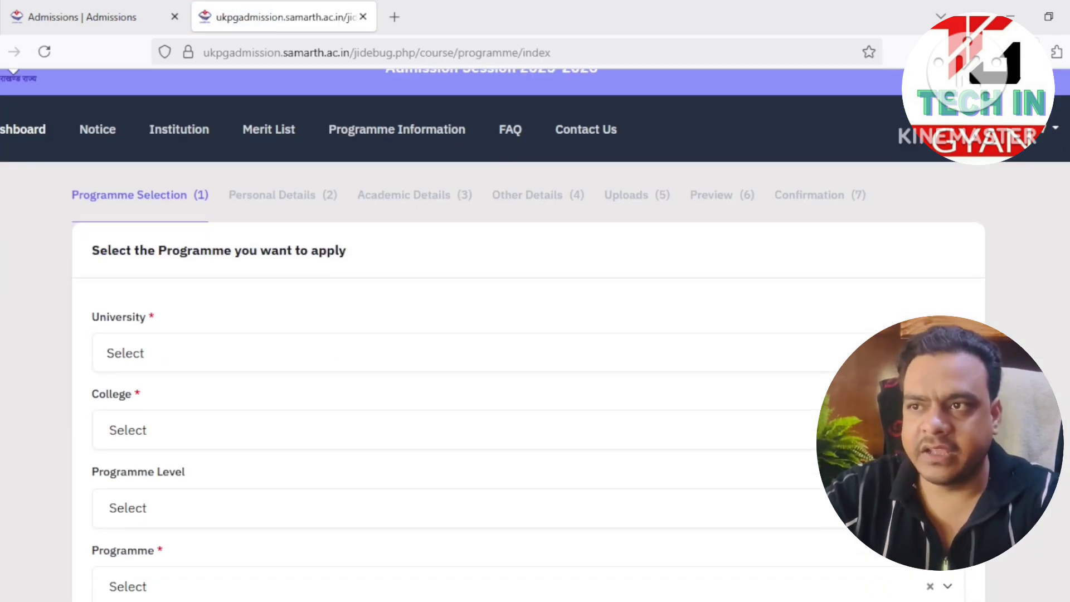
left_click(202, 357)
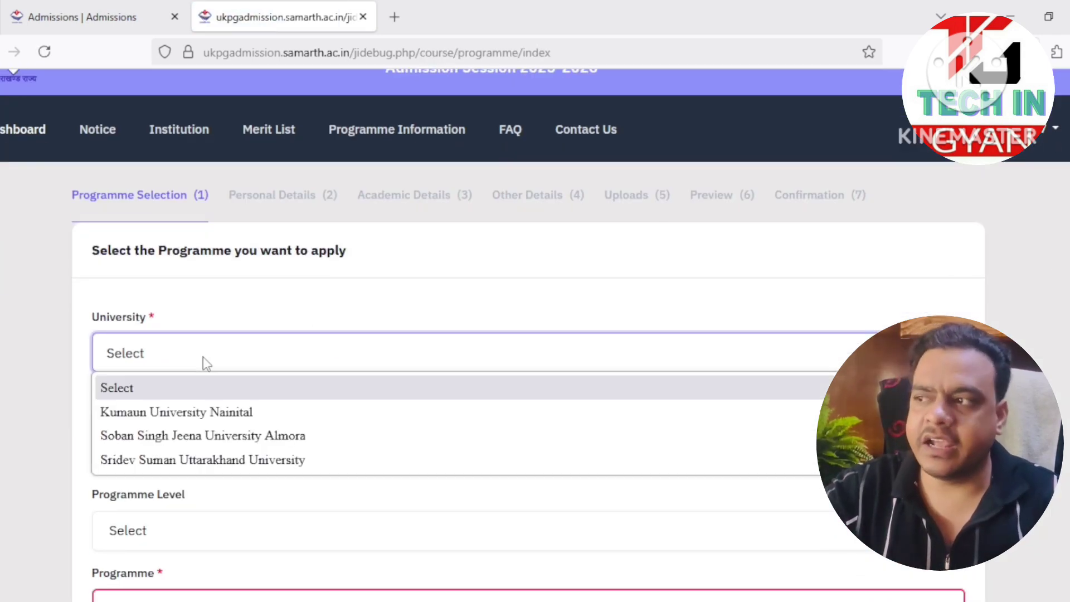
left_click(175, 439)
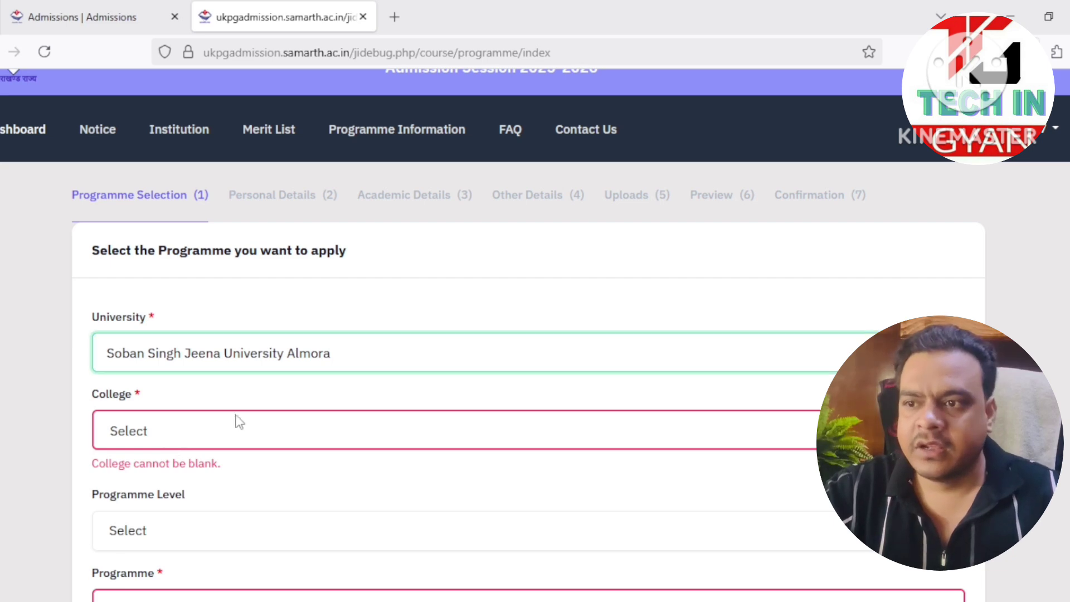
left_click(197, 434)
left_click(220, 219)
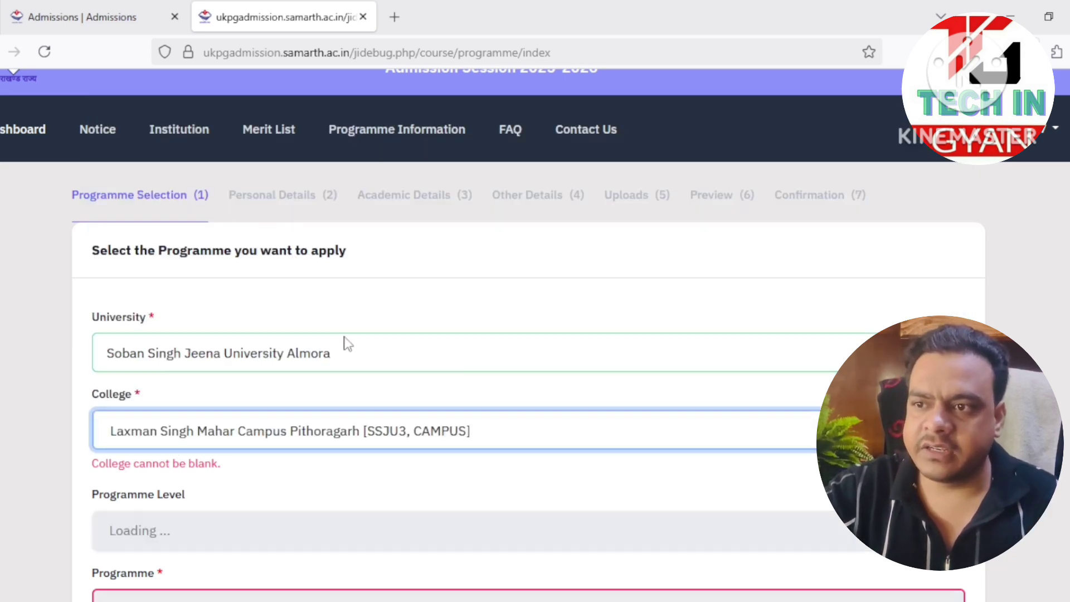
Step: Select MASTER level and Masters of Arts (English), then proceed with the application
scroll(528, 335, "down", 3)
left_click(229, 311)
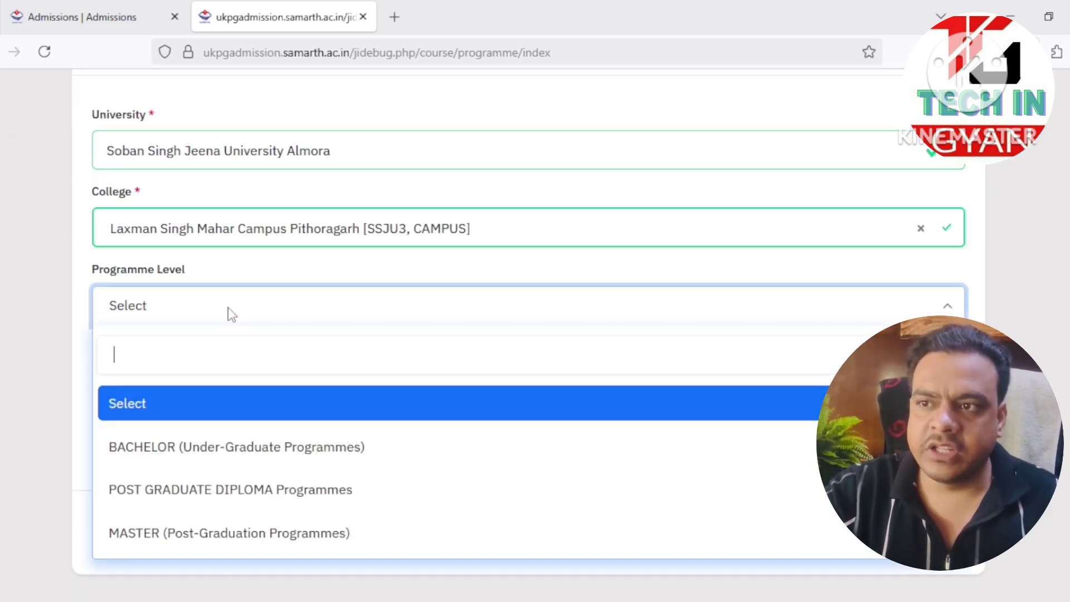
left_click(142, 536)
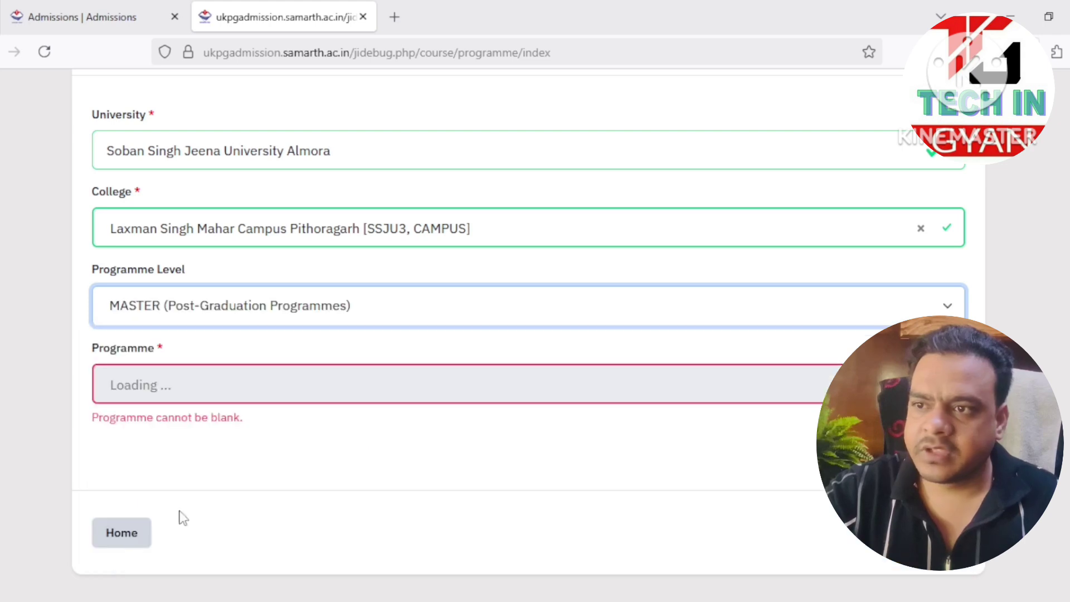
left_click(199, 386)
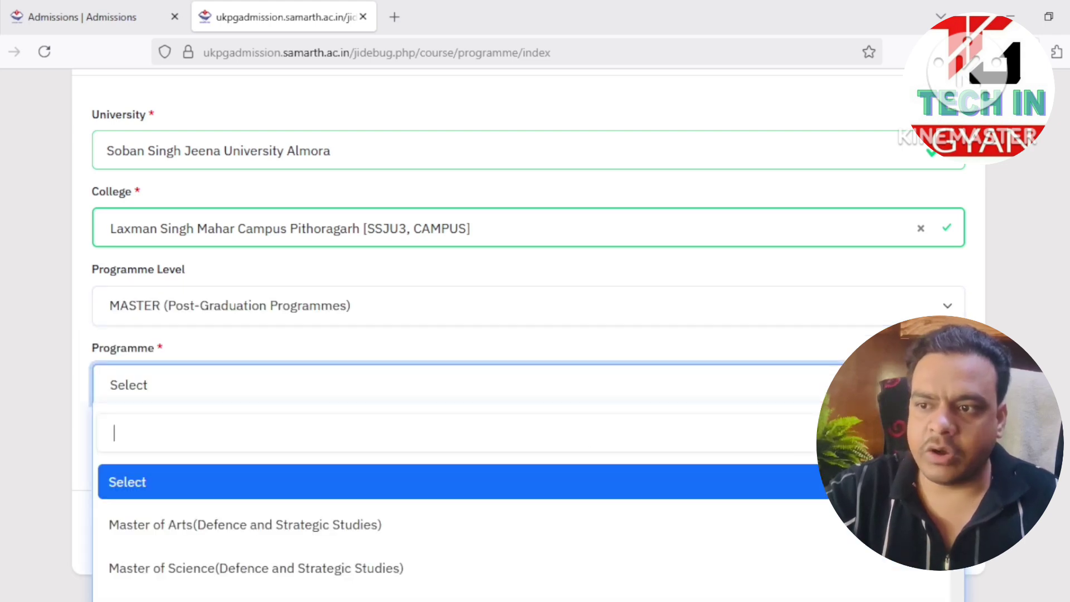
scroll(528, 335, "down", 3)
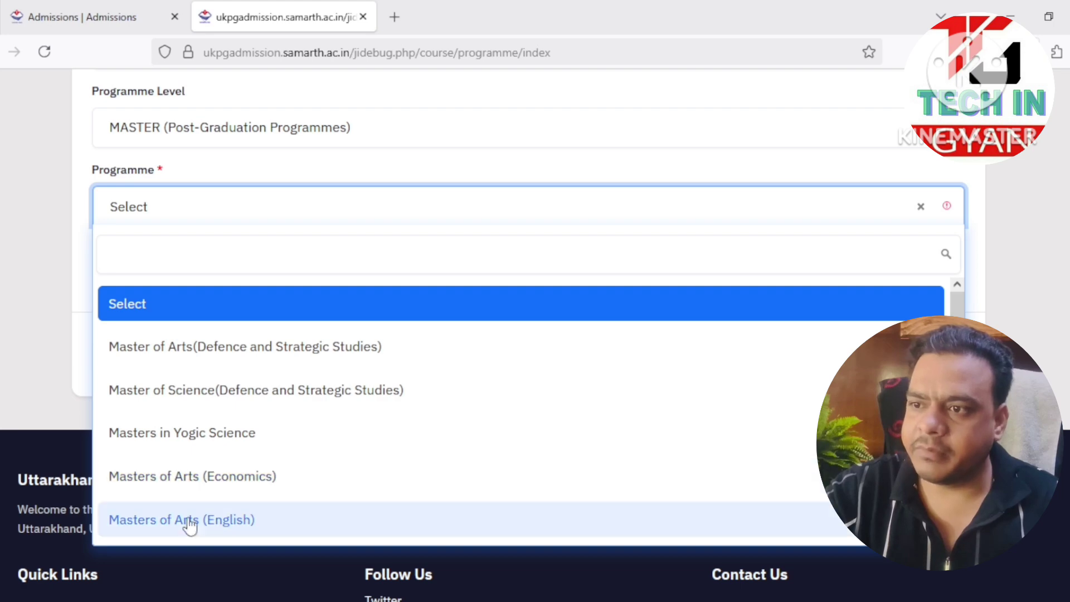
left_click(196, 524)
left_click(894, 334)
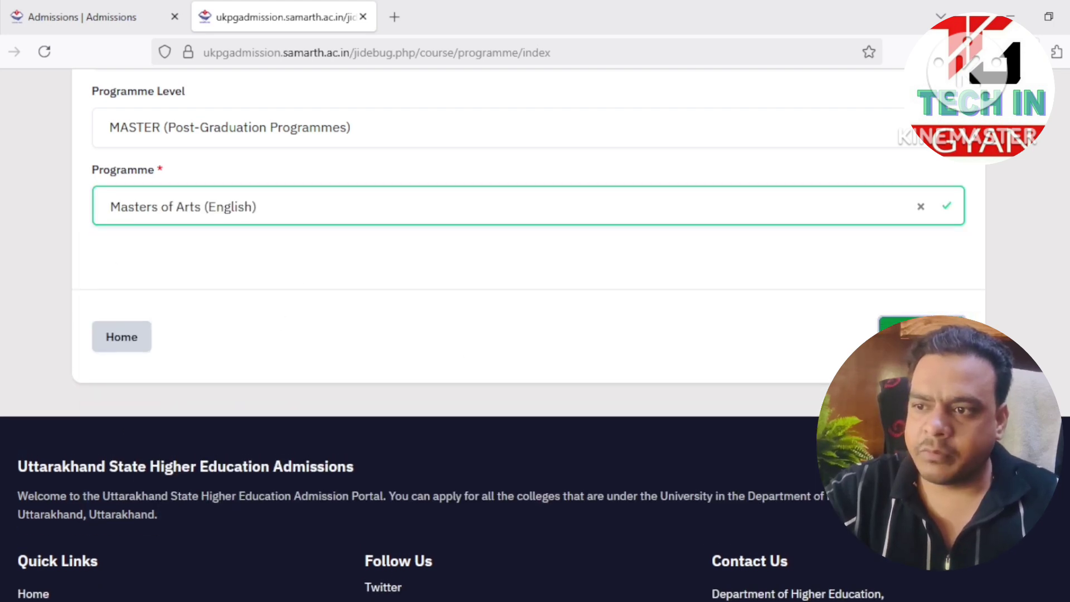
scroll(468, 334, "down", 10)
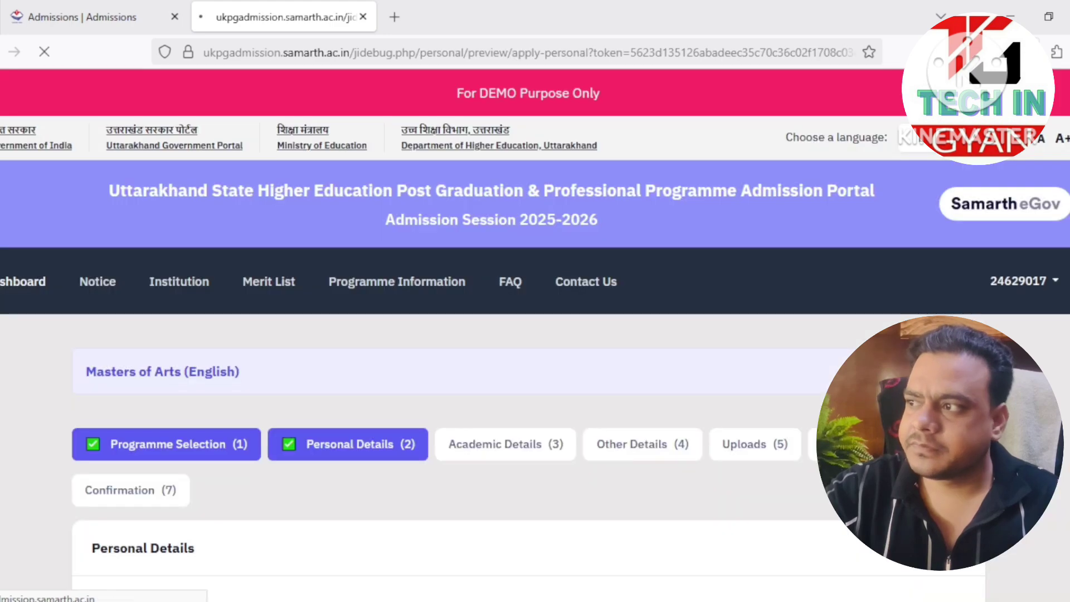
Step: Continue from Personal Details and save the Academic Details
scroll(524, 279, "down", 15)
scroll(966, 218, "down", 3)
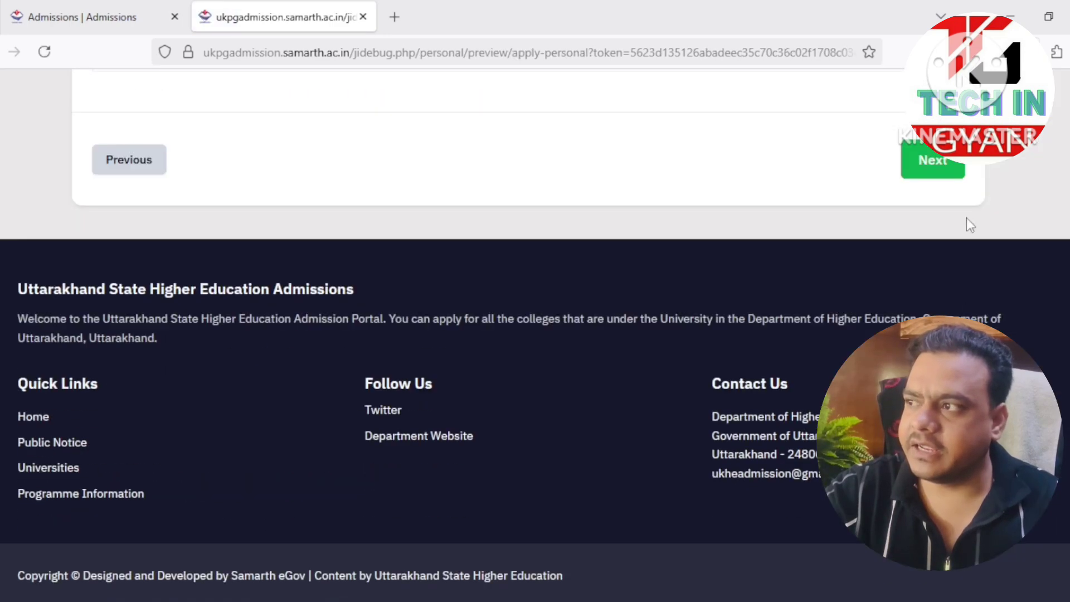
left_click(932, 164)
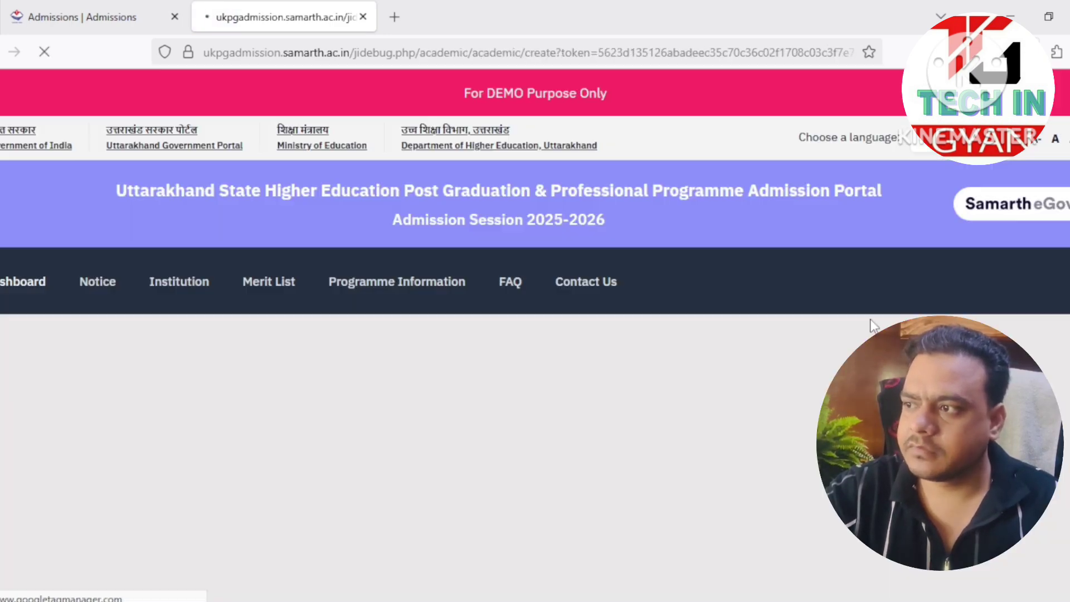
scroll(872, 320, "down", 10)
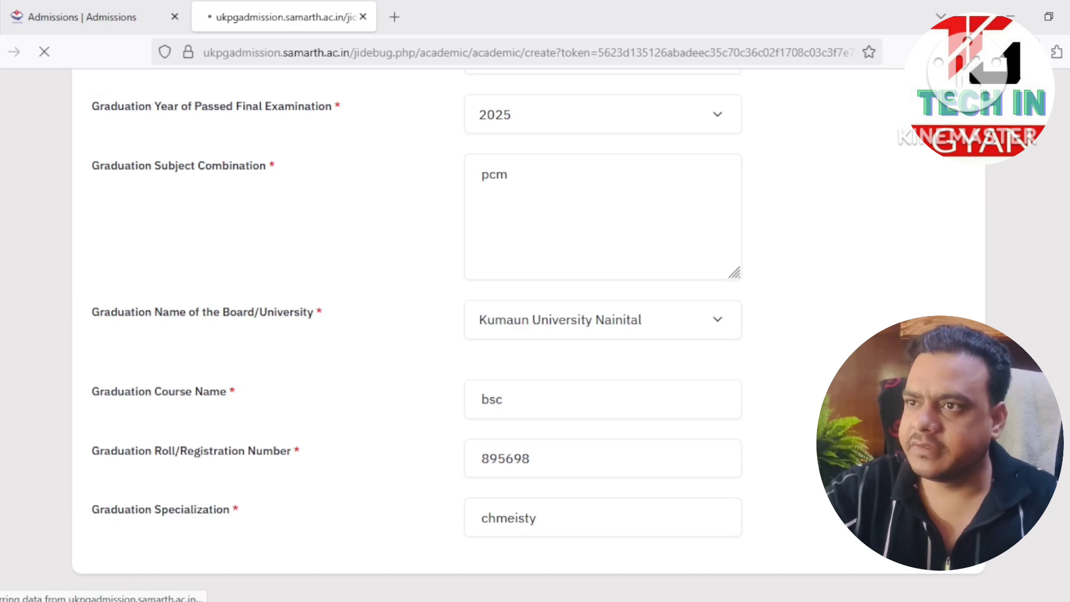
scroll(641, 480, "down", 10)
scroll(641, 479, "up", 20)
scroll(640, 481, "down", 5)
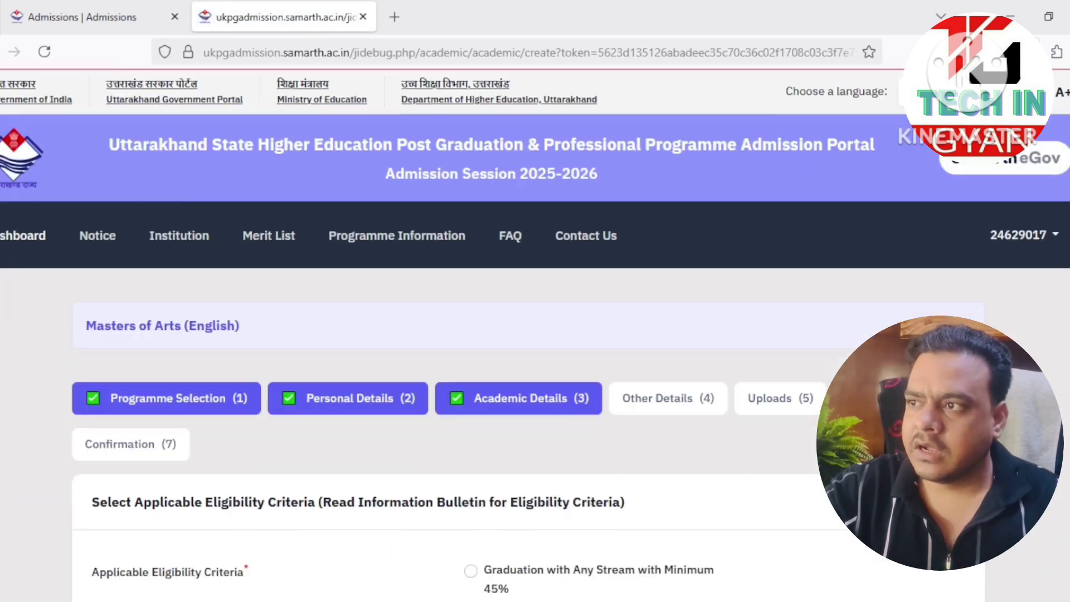
left_click(471, 333)
scroll(471, 344, "down", 15)
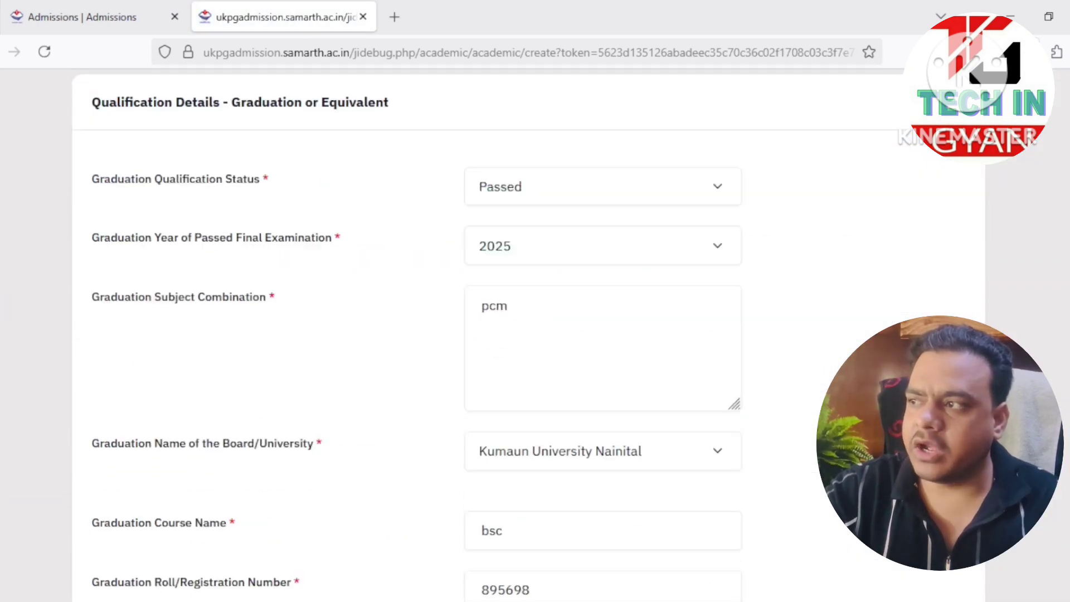
left_click(903, 169)
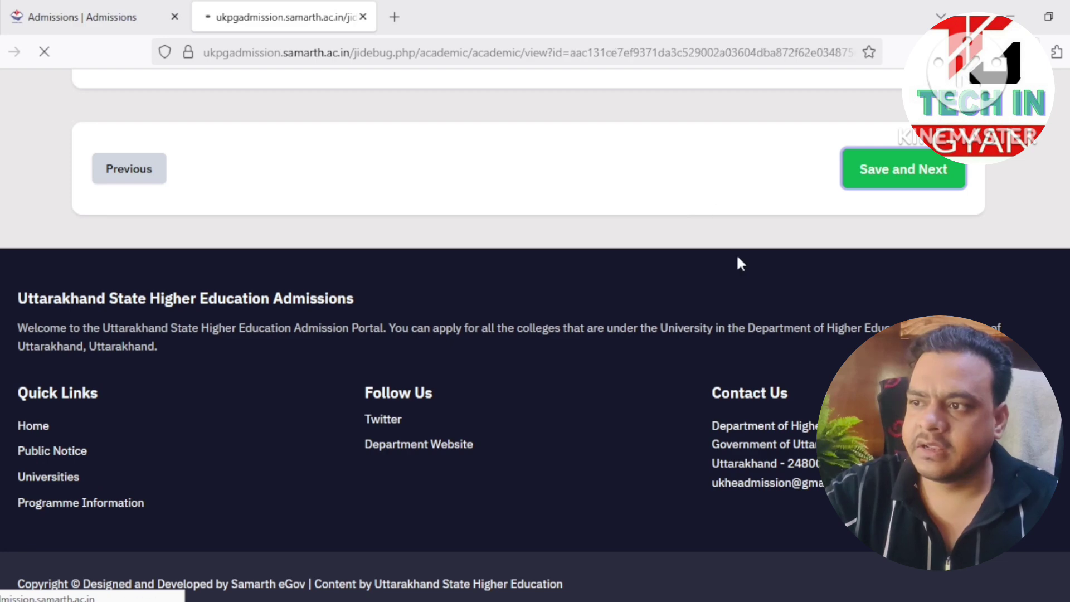
Step: Pass through the Other Details step to the Uploads page
scroll(880, 193, "down", 15)
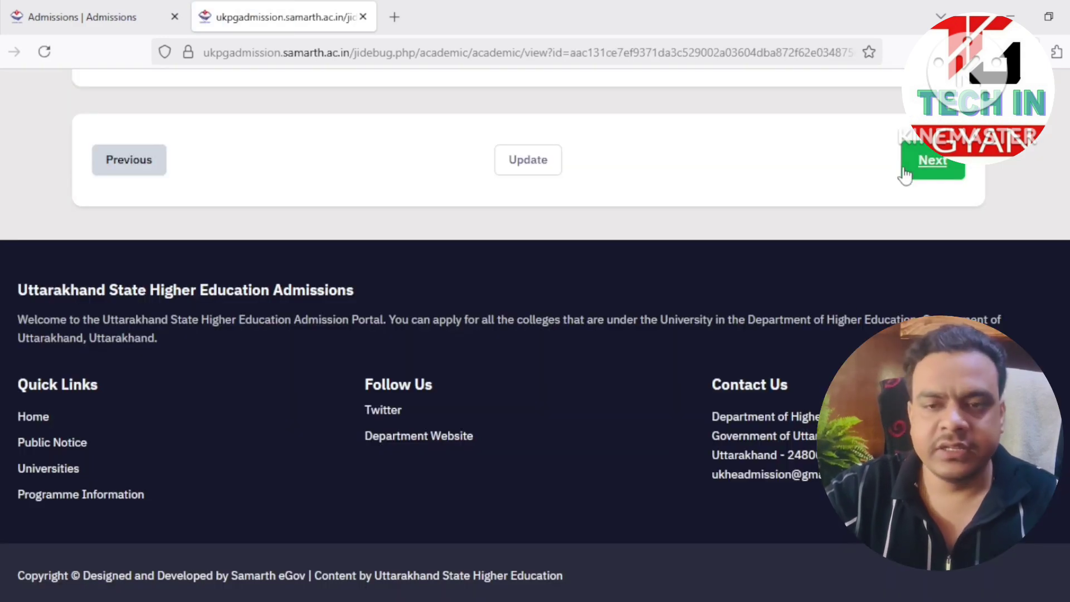
left_click(904, 170)
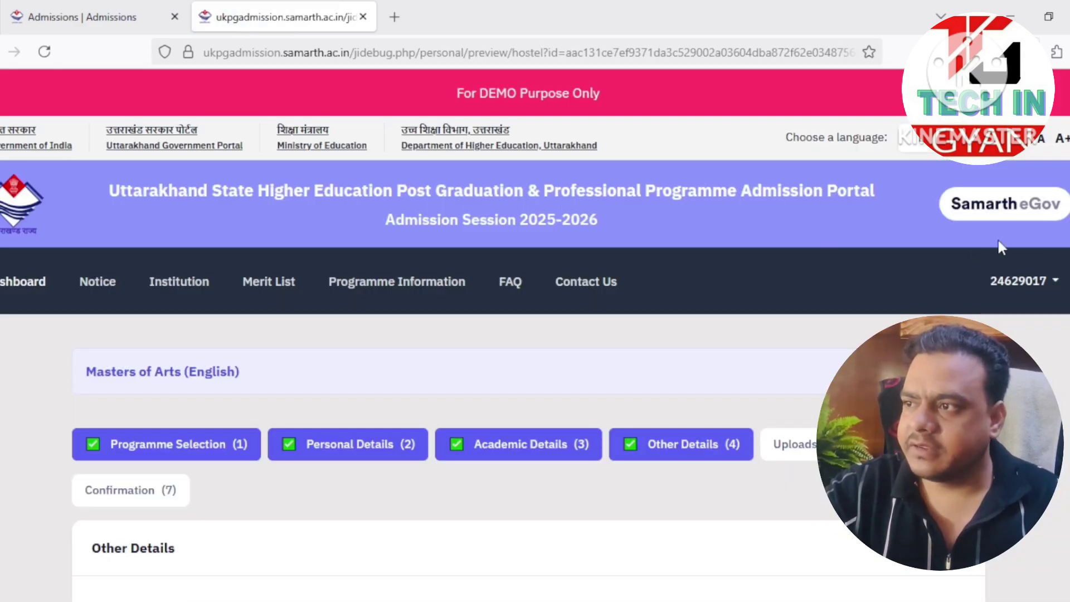
scroll(529, 298, "down", 20)
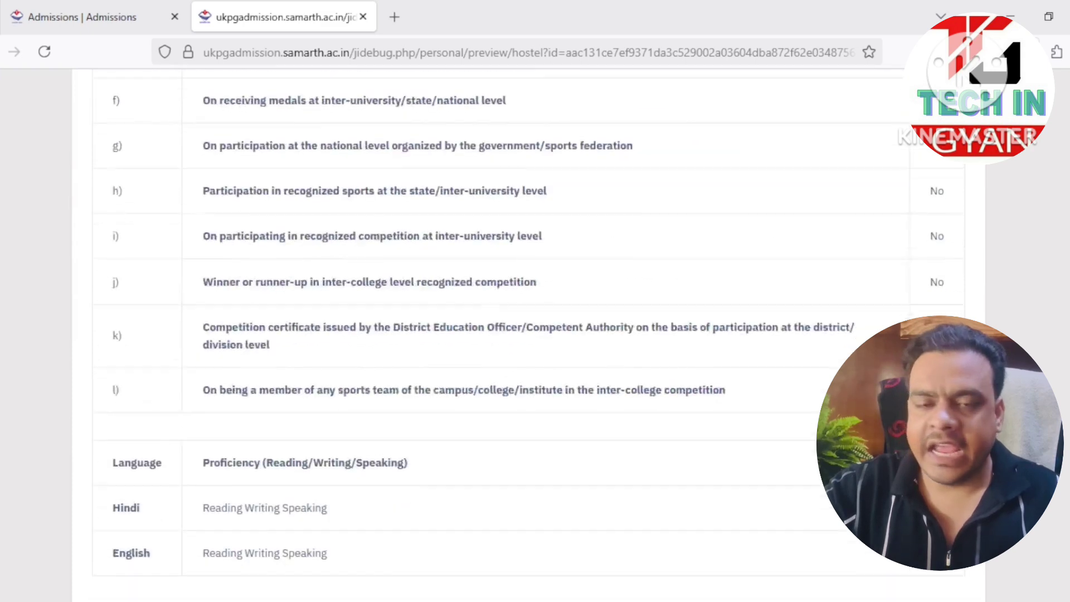
scroll(529, 297, "down", 2)
left_click(933, 336)
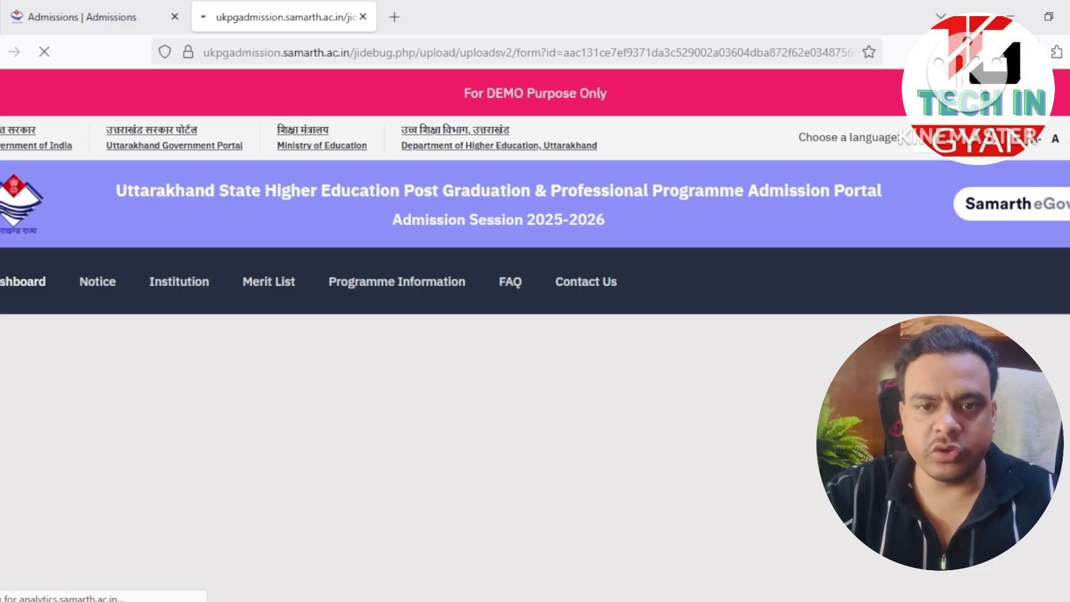
Step: Review the Uploads page and go on to the Masters of Arts (English) preview
scroll(1037, 292, "down", 5)
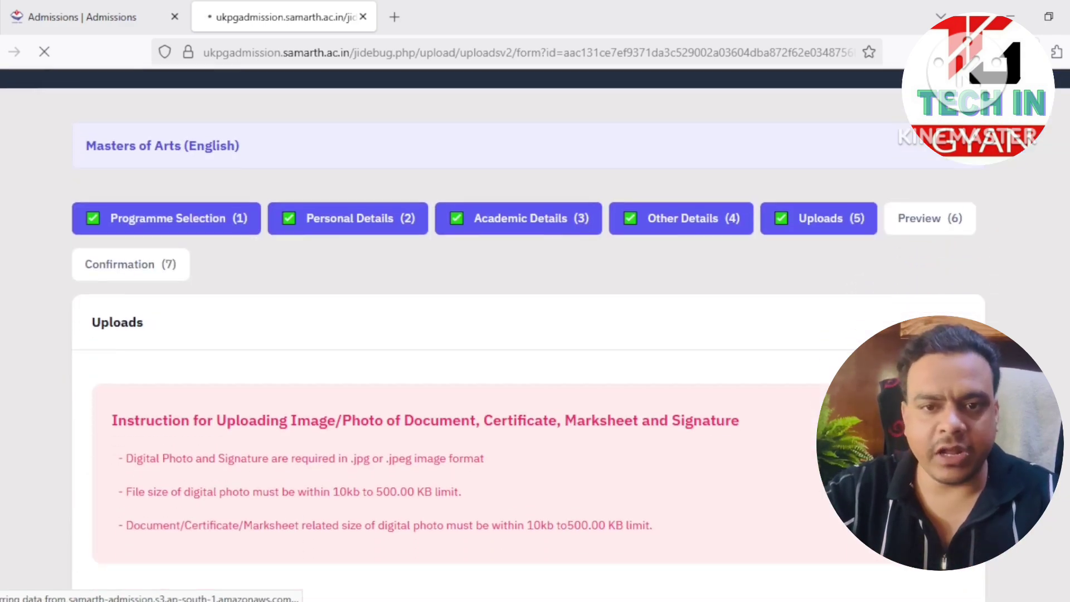
scroll(788, 490, "down", 12)
scroll(787, 490, "up", 2)
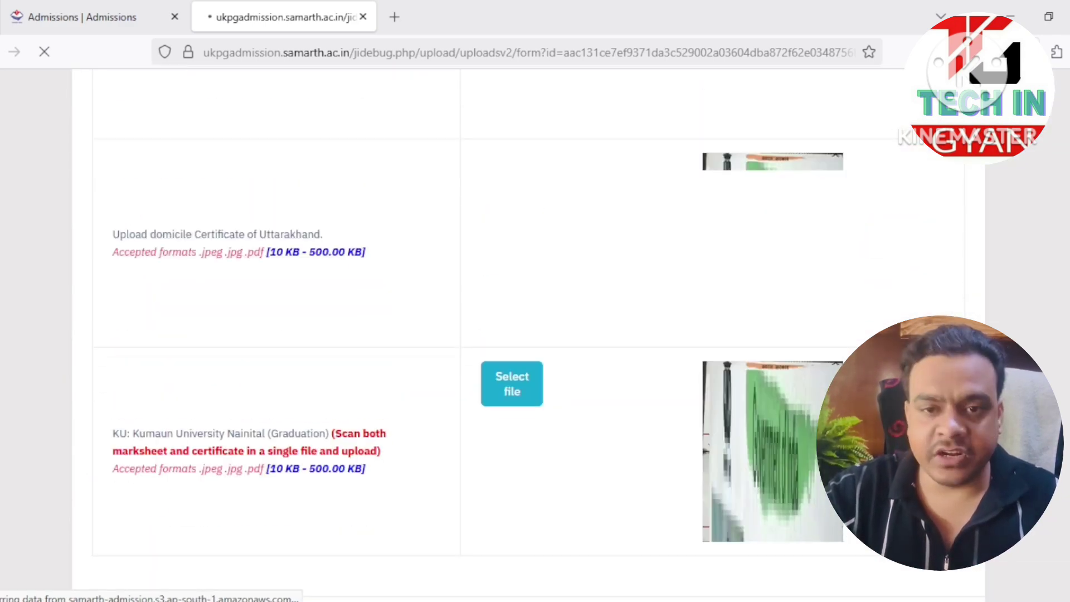
scroll(787, 486, "down", 8)
left_click(907, 162)
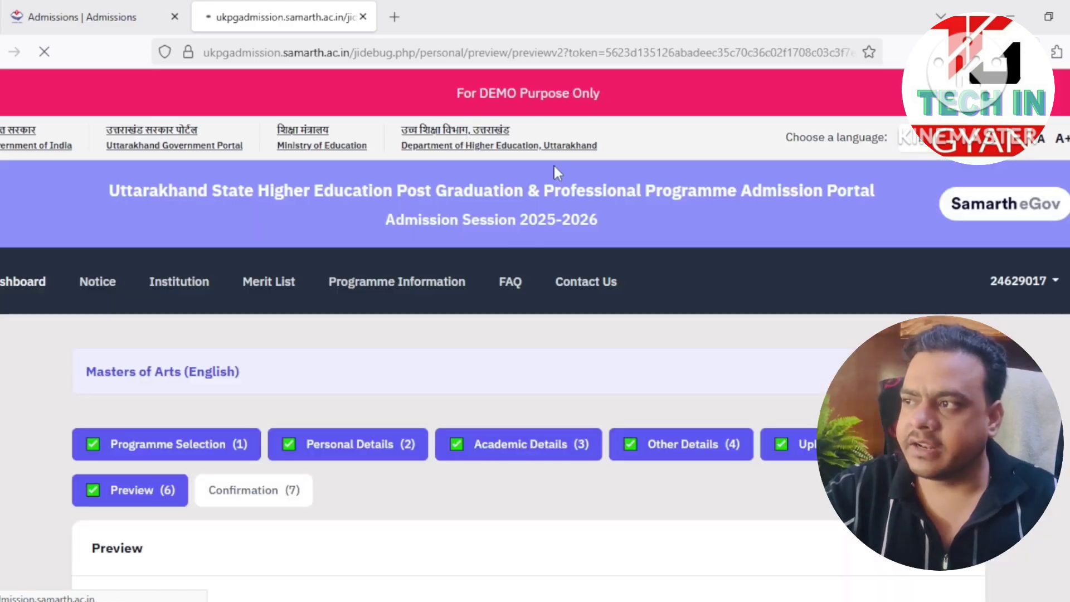
Step: Scroll through the Masters of Arts (English) preview and submit it to reach Verify Details
scroll(864, 168, "down", 12)
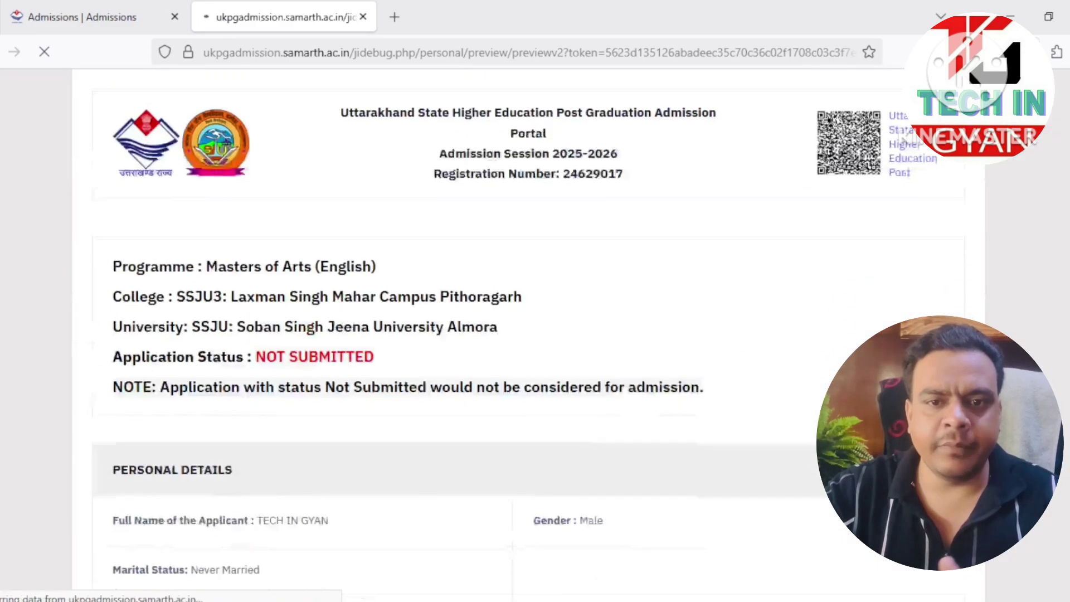
scroll(597, 496, "down", 20)
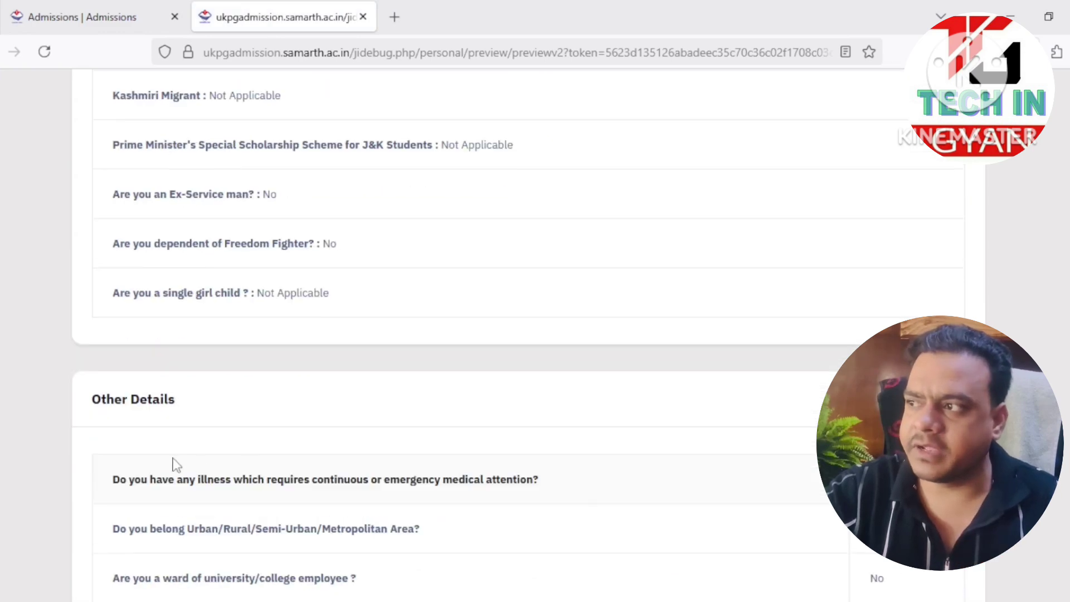
scroll(539, 435, "down", 10)
left_click(703, 176)
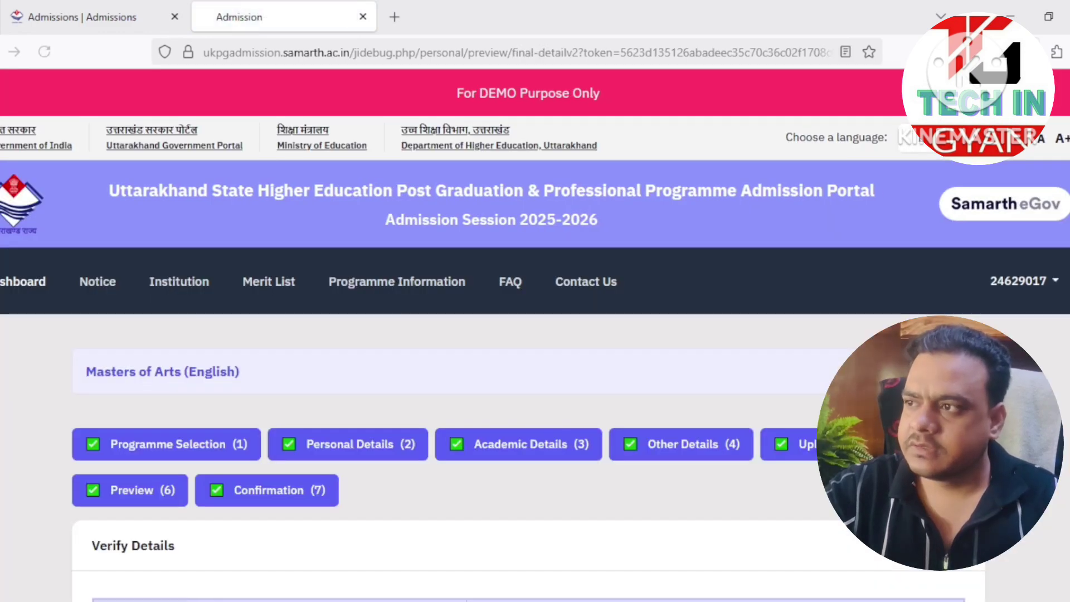
Step: Tick the statements for name, category, birth date, gender, parents, address, Merit Index, rechecking and guidelines
scroll(535, 334, "down", 10)
scroll(349, 262, "down", 5)
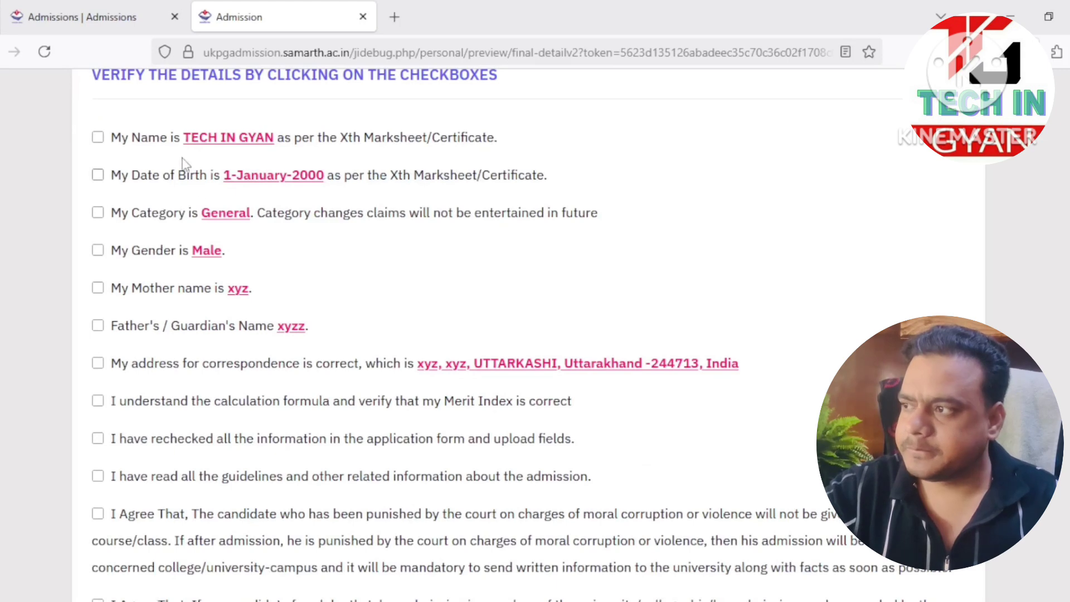
left_click(97, 138)
left_click(98, 213)
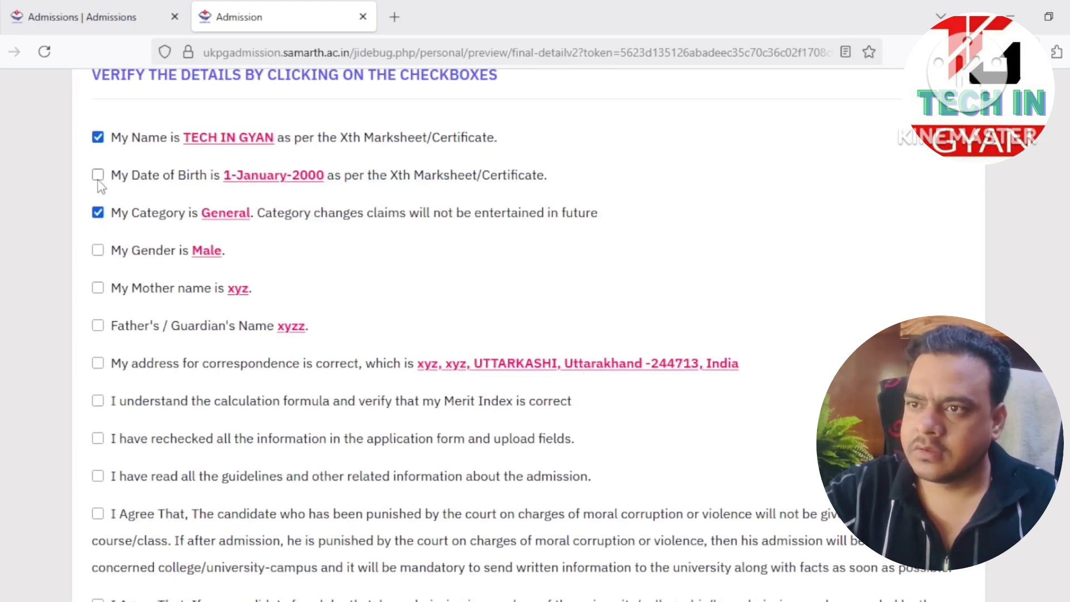
left_click(98, 175)
left_click(97, 251)
left_click(98, 288)
left_click(97, 325)
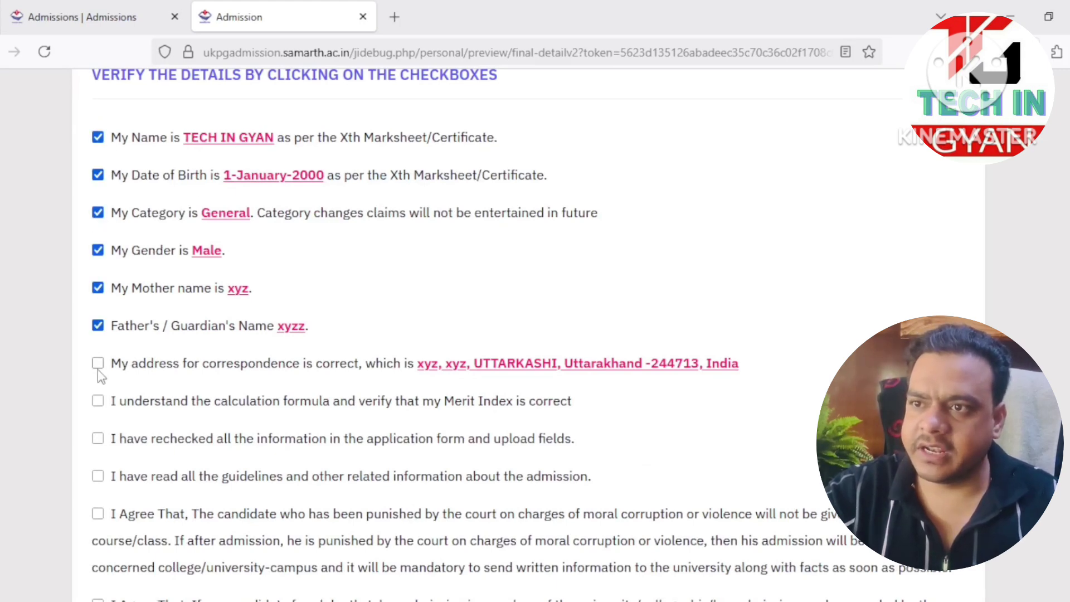
left_click(98, 363)
left_click(98, 401)
left_click(97, 439)
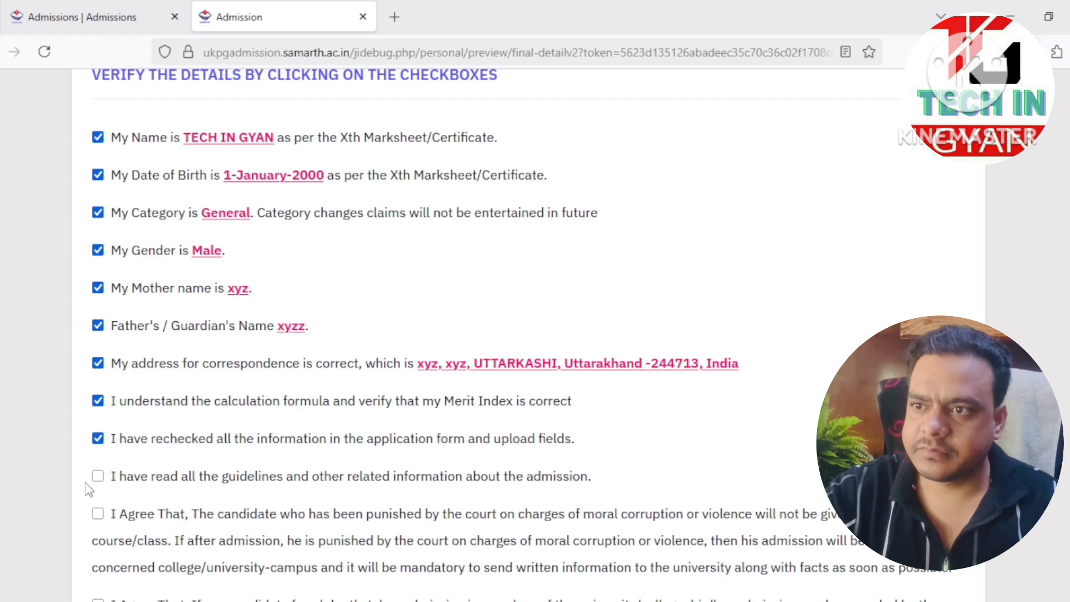
left_click(98, 476)
Step: Agree to the court punishment, fraud, pending case and police detention conditions and declaration, then submit
left_click(98, 513)
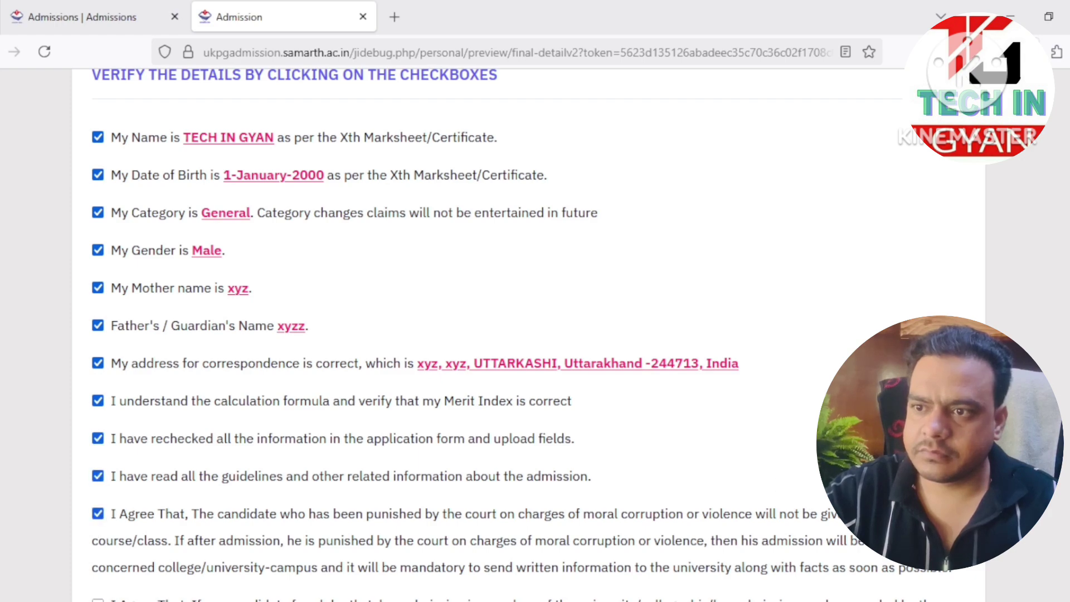
scroll(98, 515, "down", 7)
left_click(98, 151)
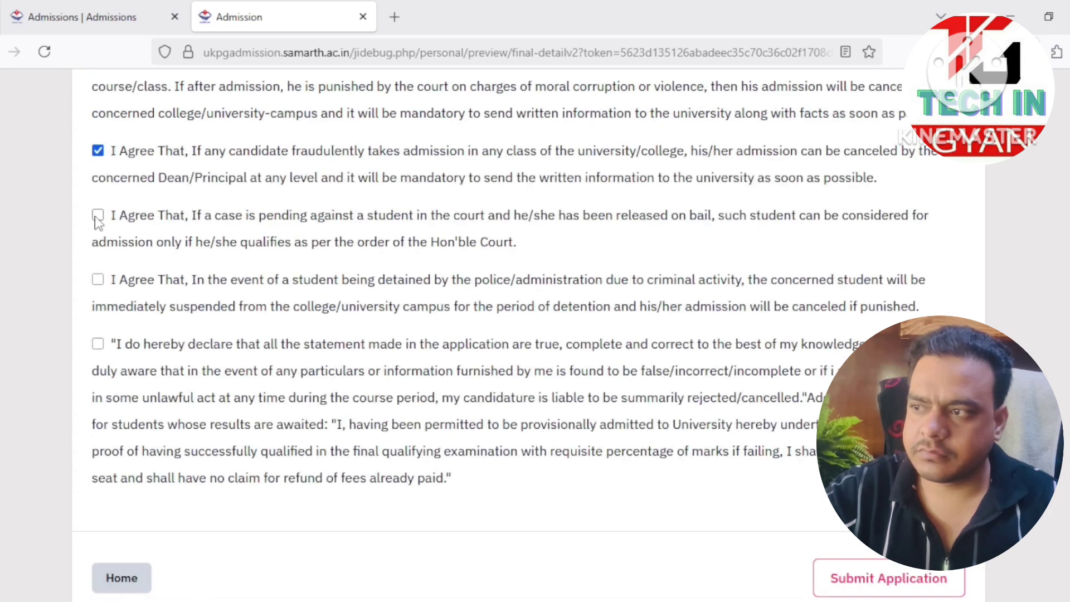
left_click(97, 215)
left_click(98, 279)
left_click(97, 344)
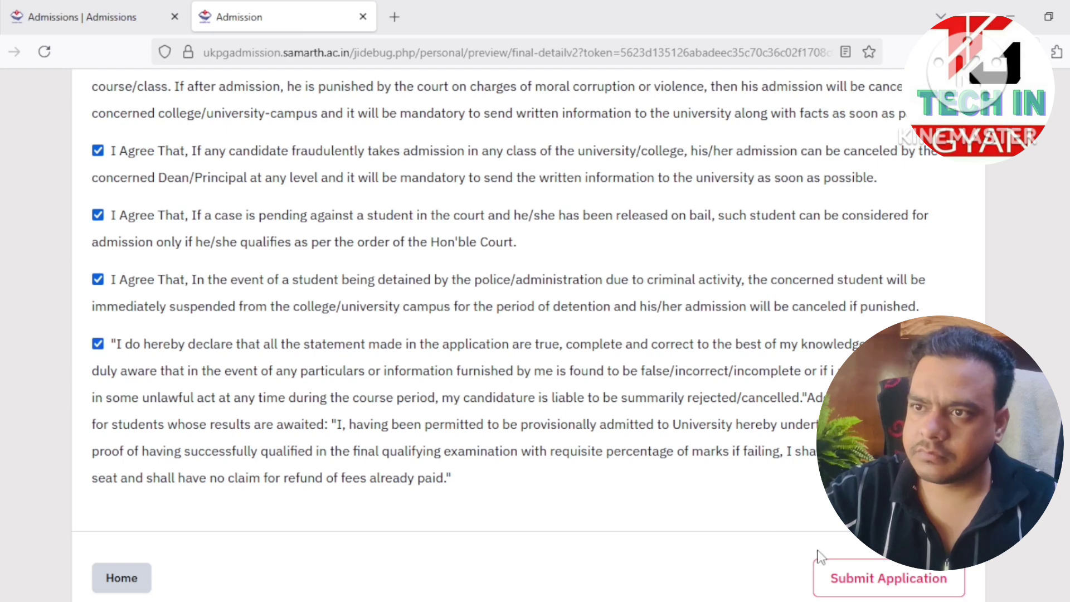
left_click(828, 573)
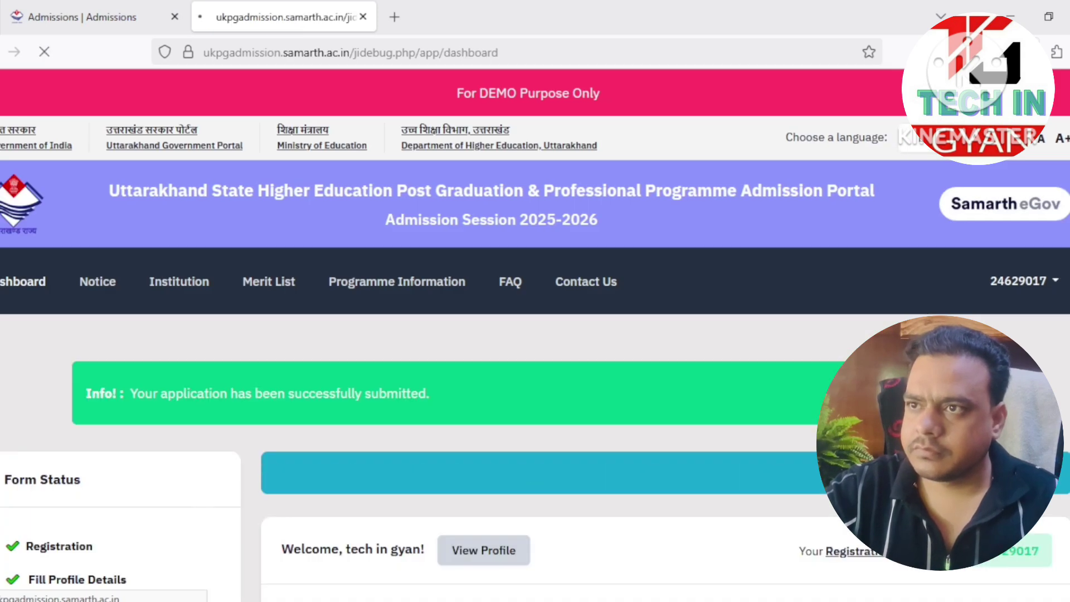
scroll(535, 334, "down", 10)
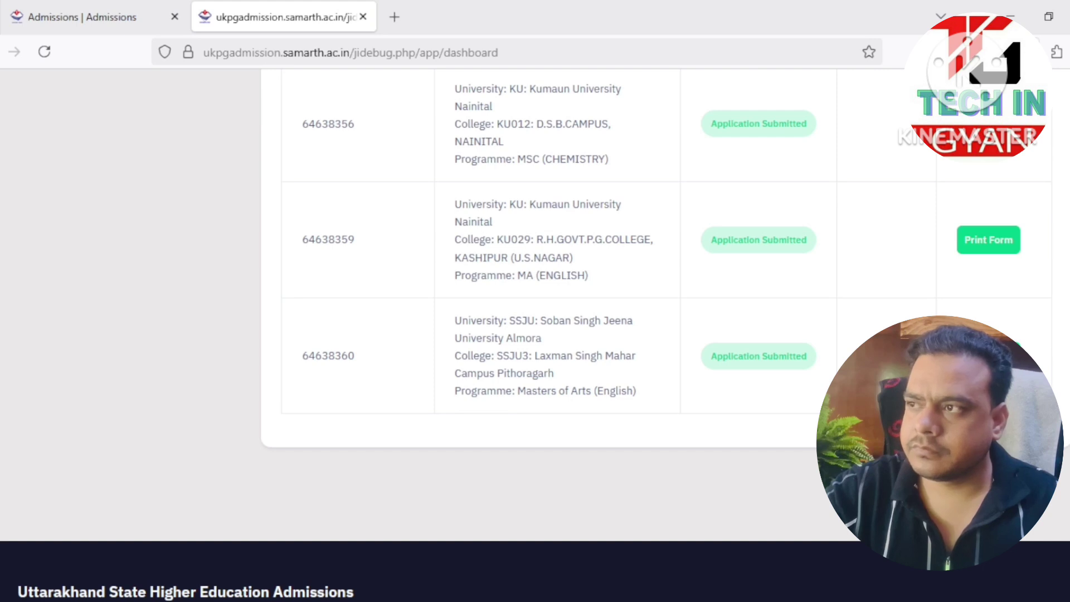
scroll(535, 301, "up", 2)
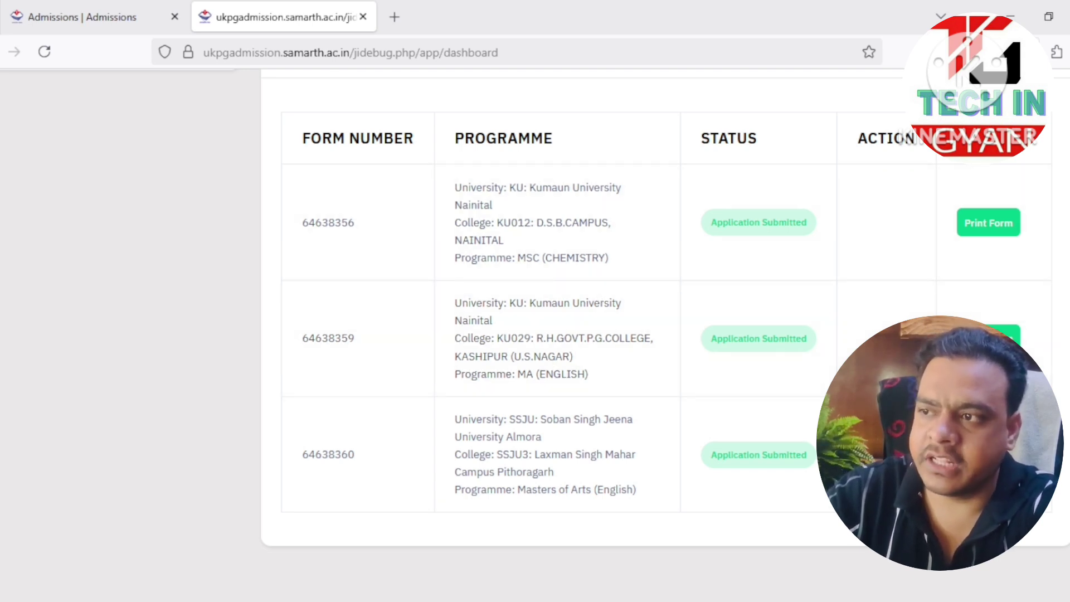
scroll(535, 335, "up", 2)
scroll(535, 335, "down", 2)
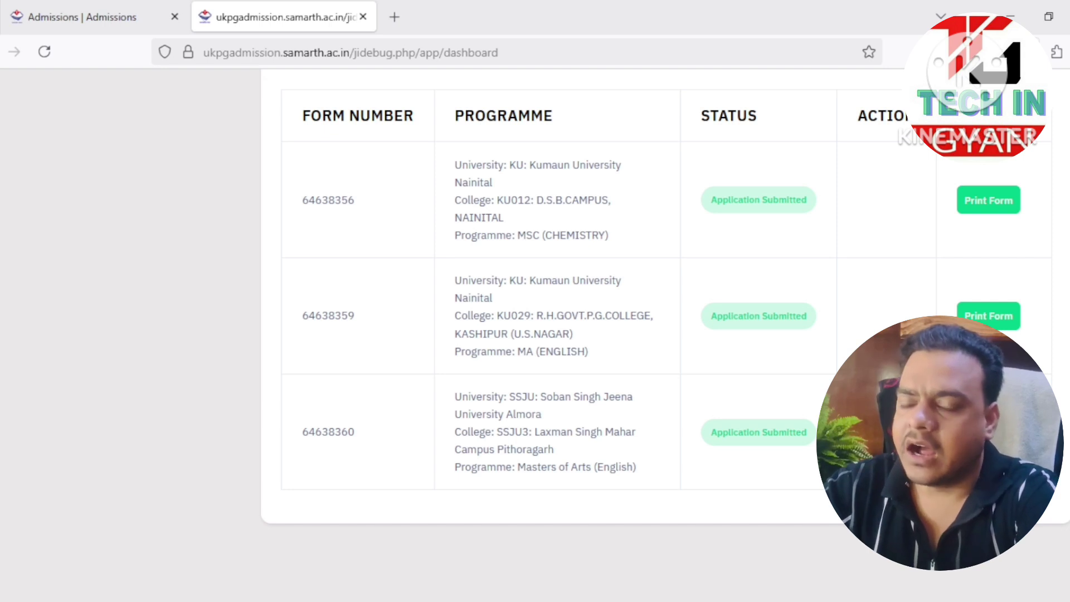